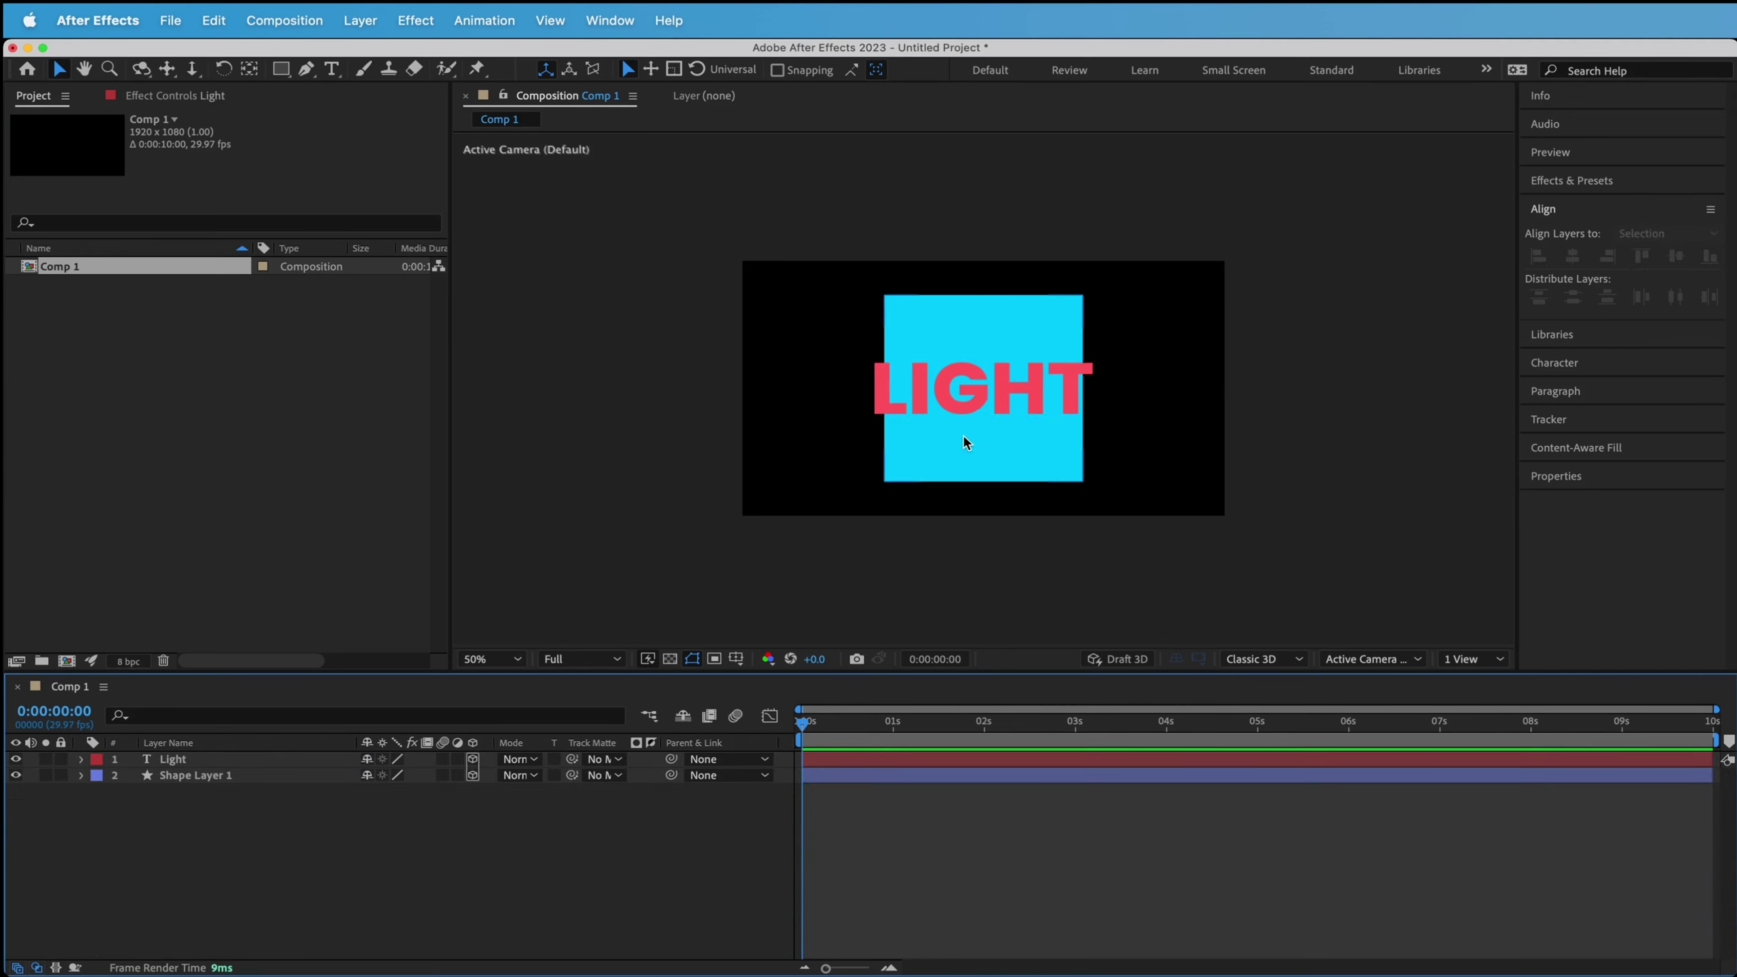
# Switch the composition viewer to 2 Views and change the Top view to Front beside the active camera.
pyautogui.click(1465, 659)
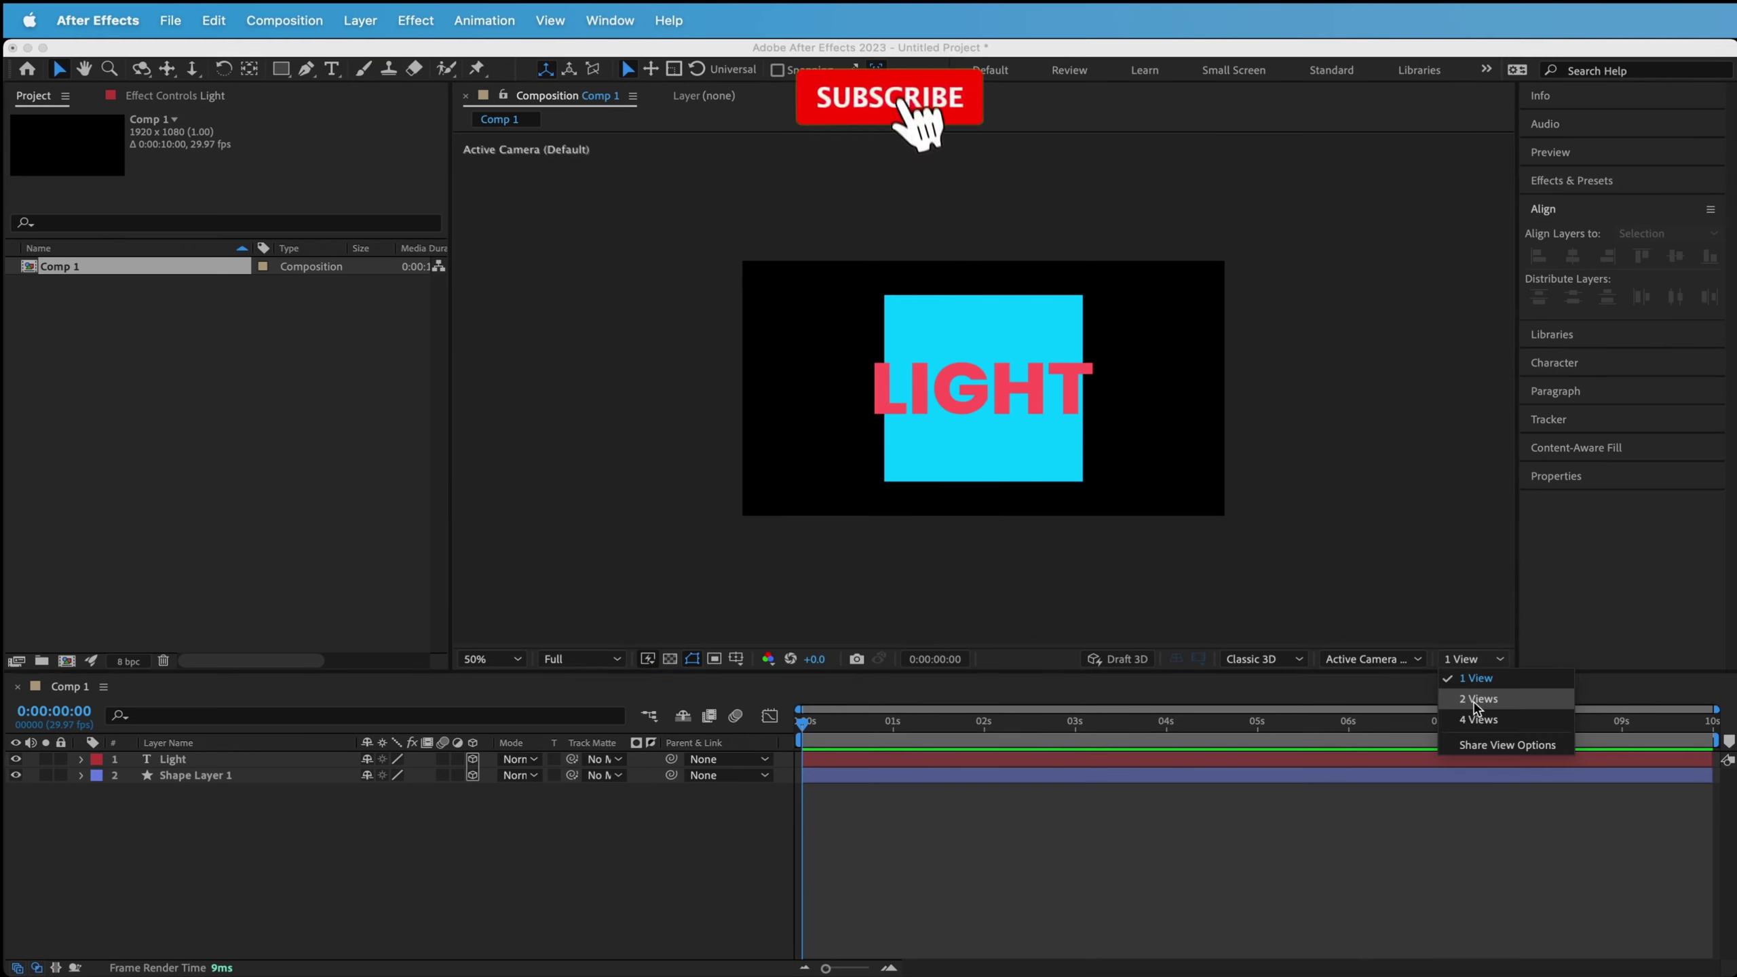
pyautogui.click(1474, 701)
pyautogui.click(647, 459)
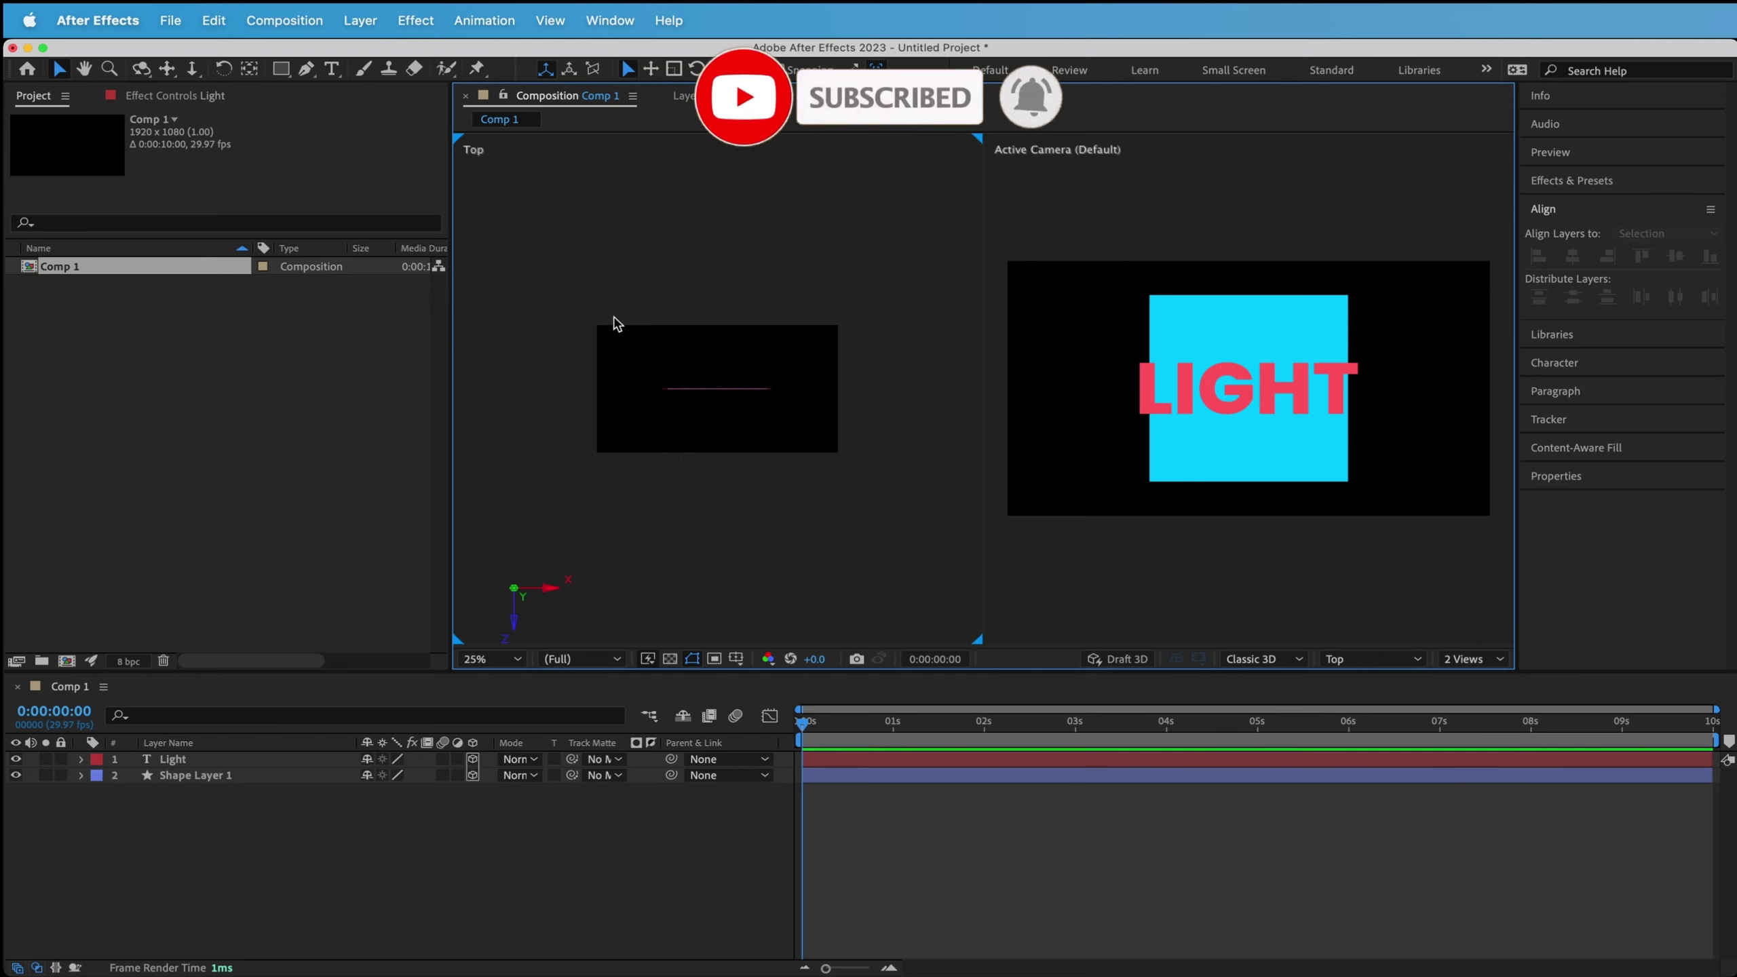
pyautogui.click(1379, 660)
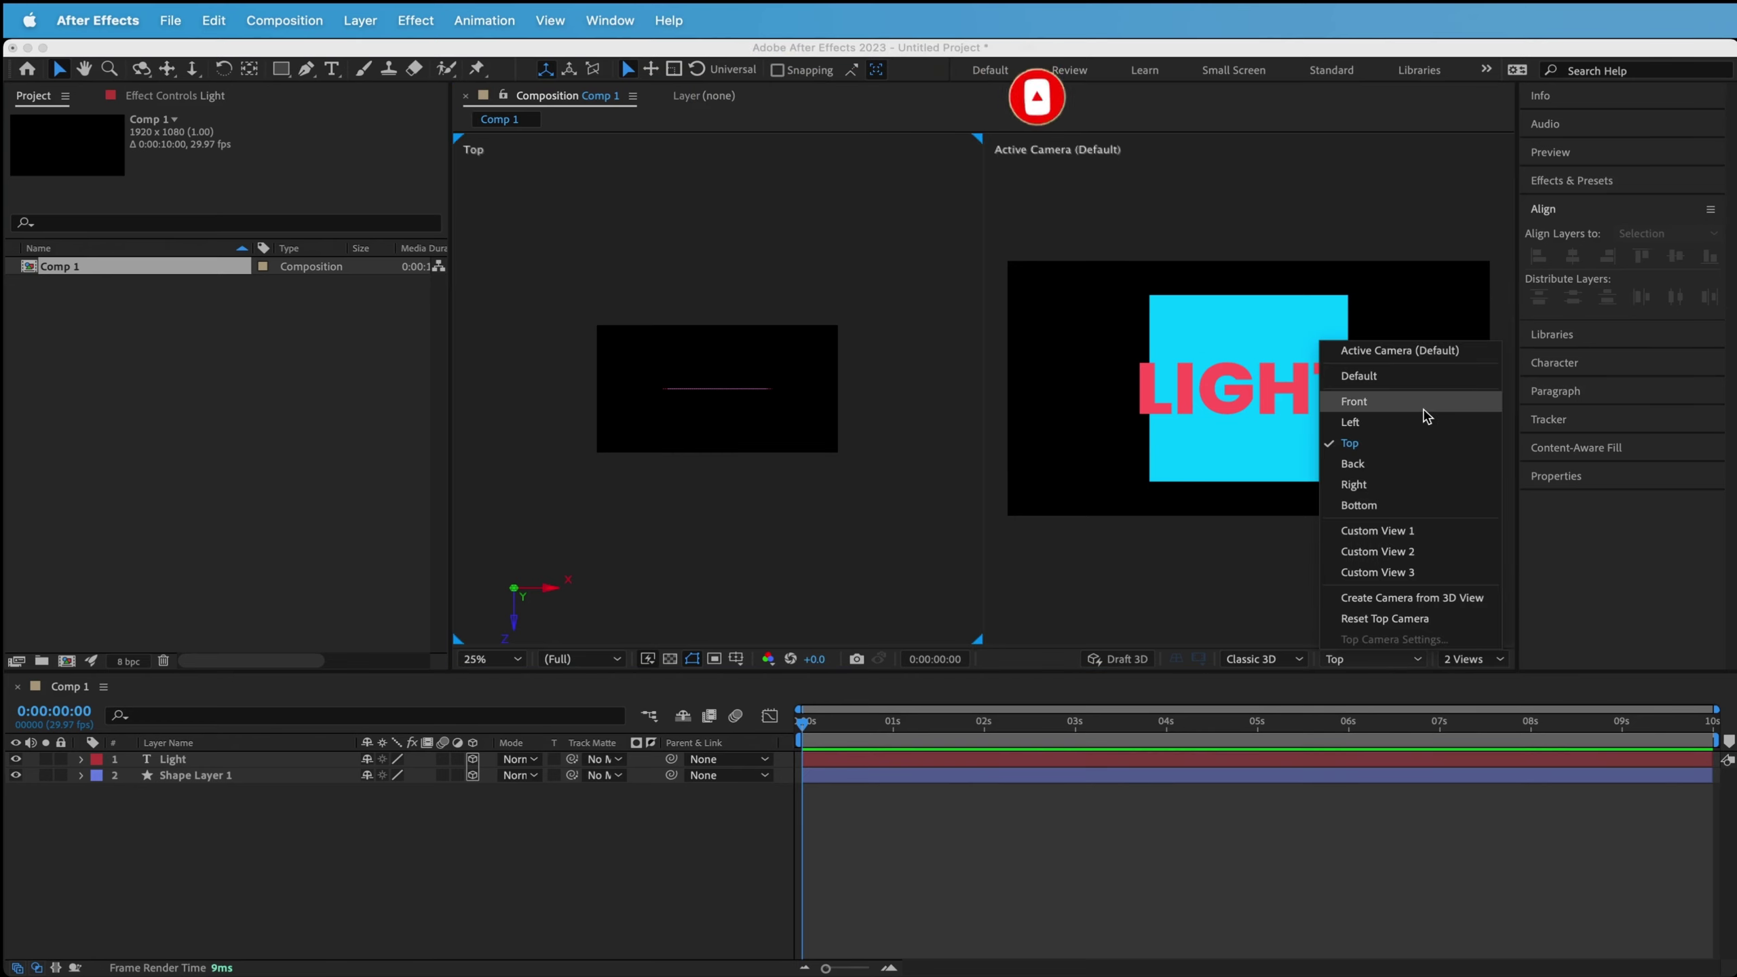
pyautogui.click(1401, 409)
# Raise the LIGHT text along its Y axis toward the upper part of the blue square in the Front view.
pyautogui.scroll(4, 711, 389)
pyautogui.scroll(-2, 711, 389)
pyautogui.click(708, 397)
pyautogui.moveTo(720, 345); pyautogui.dragTo(726, 304)
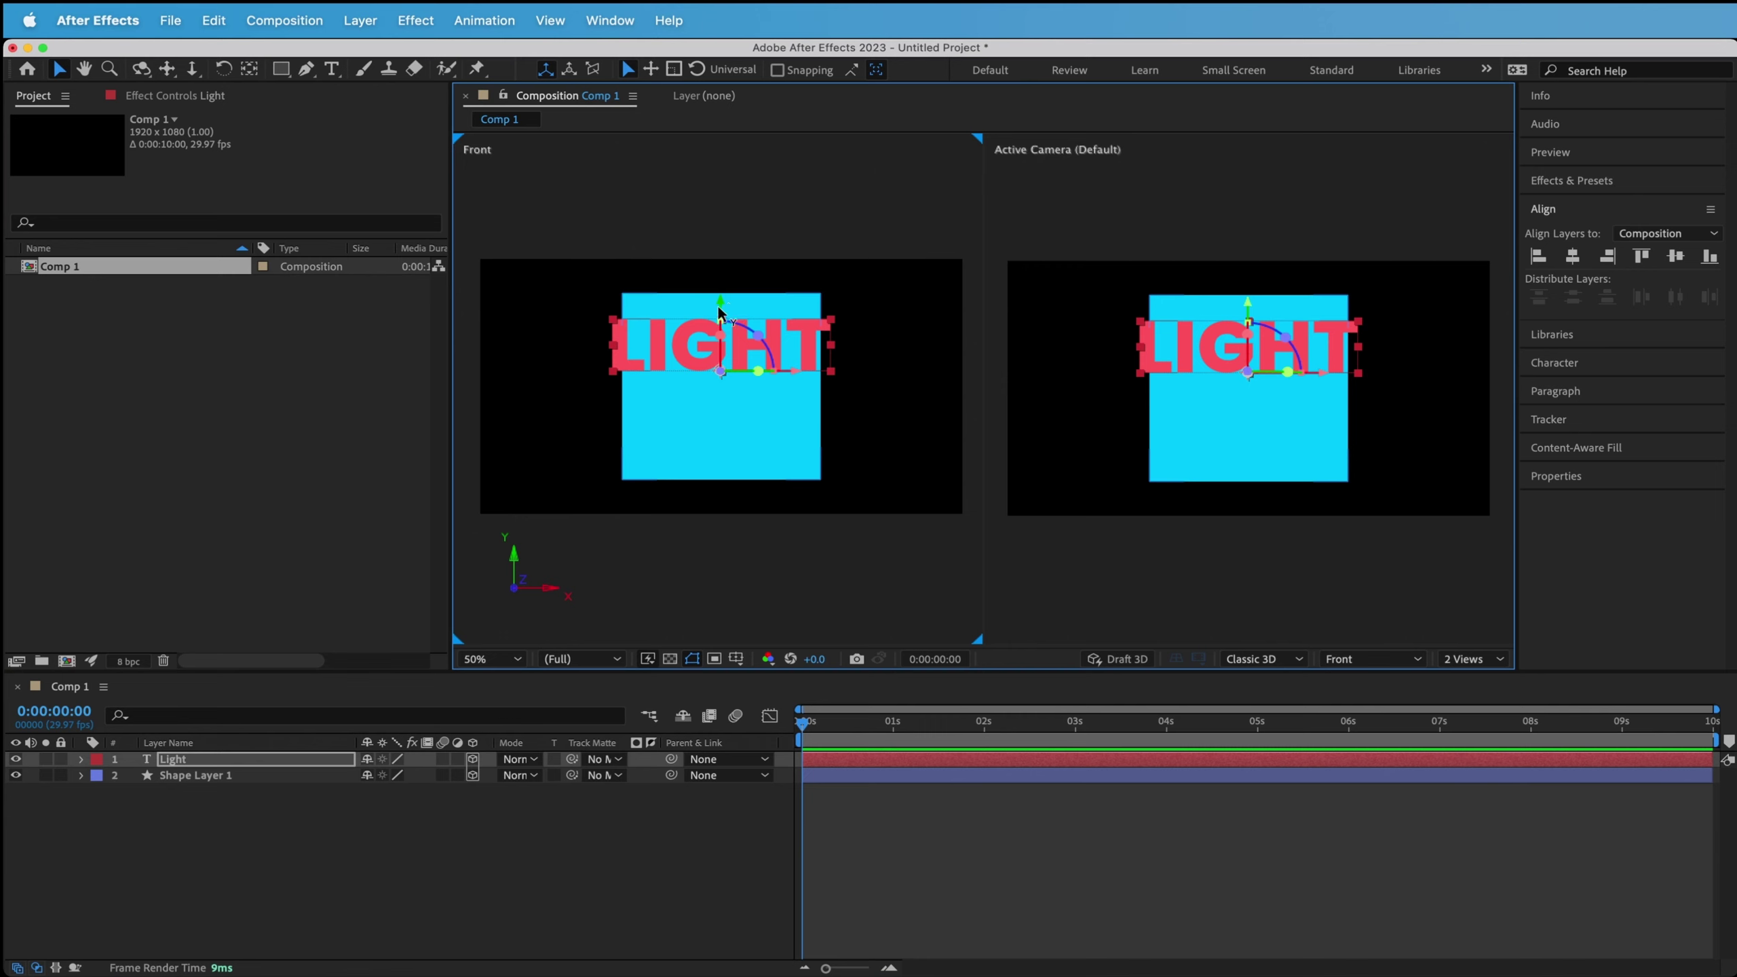
# Set the X Rotation of Shape Layer 1 to 90° so the blue square lies flat.
pyautogui.click(211, 783)
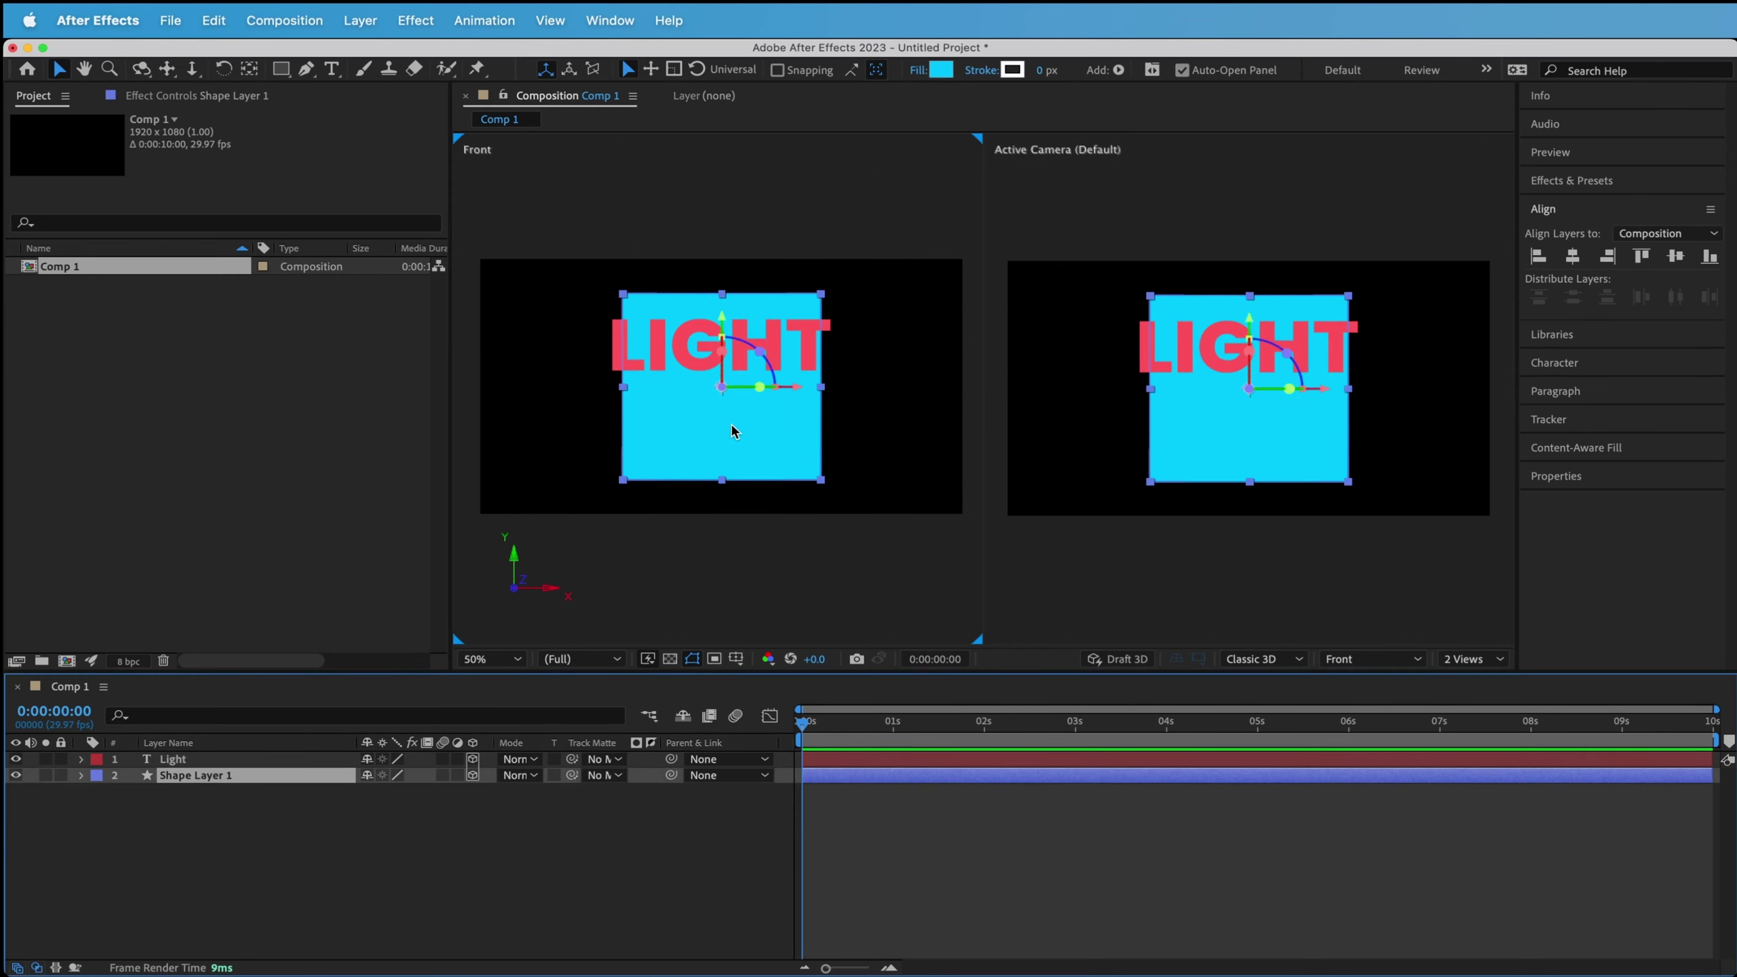
pyautogui.click(633, 555)
pyautogui.click(708, 431)
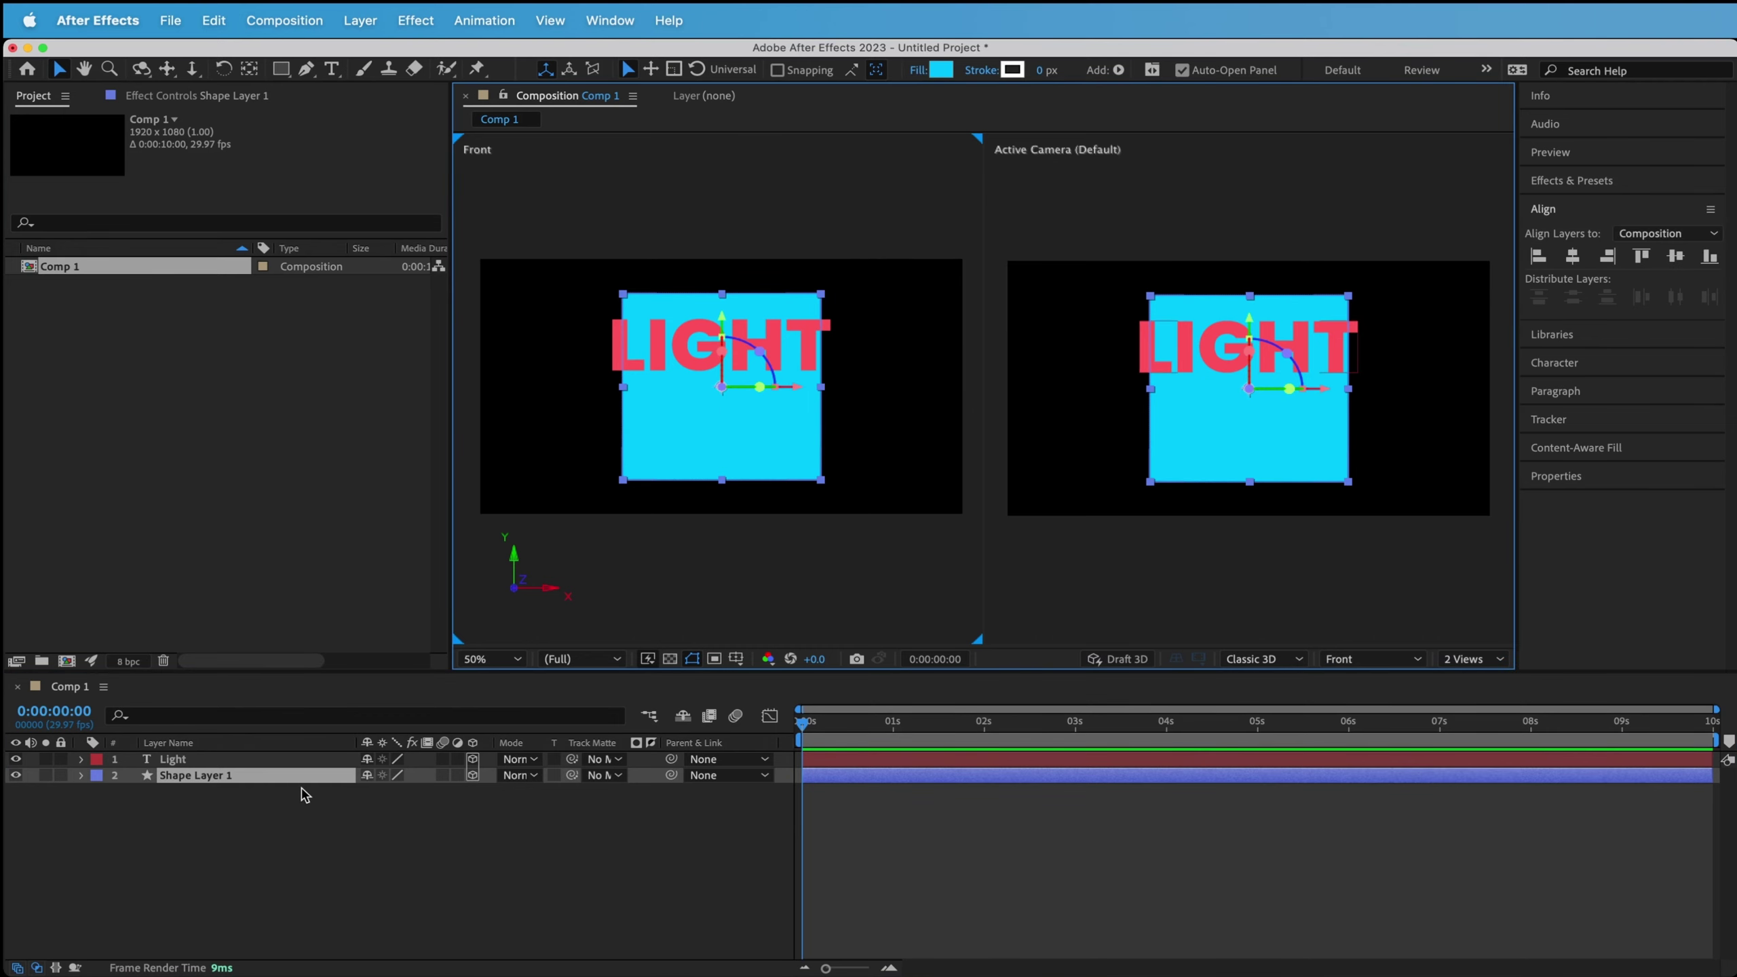
pyautogui.press('r')
pyautogui.click(253, 811)
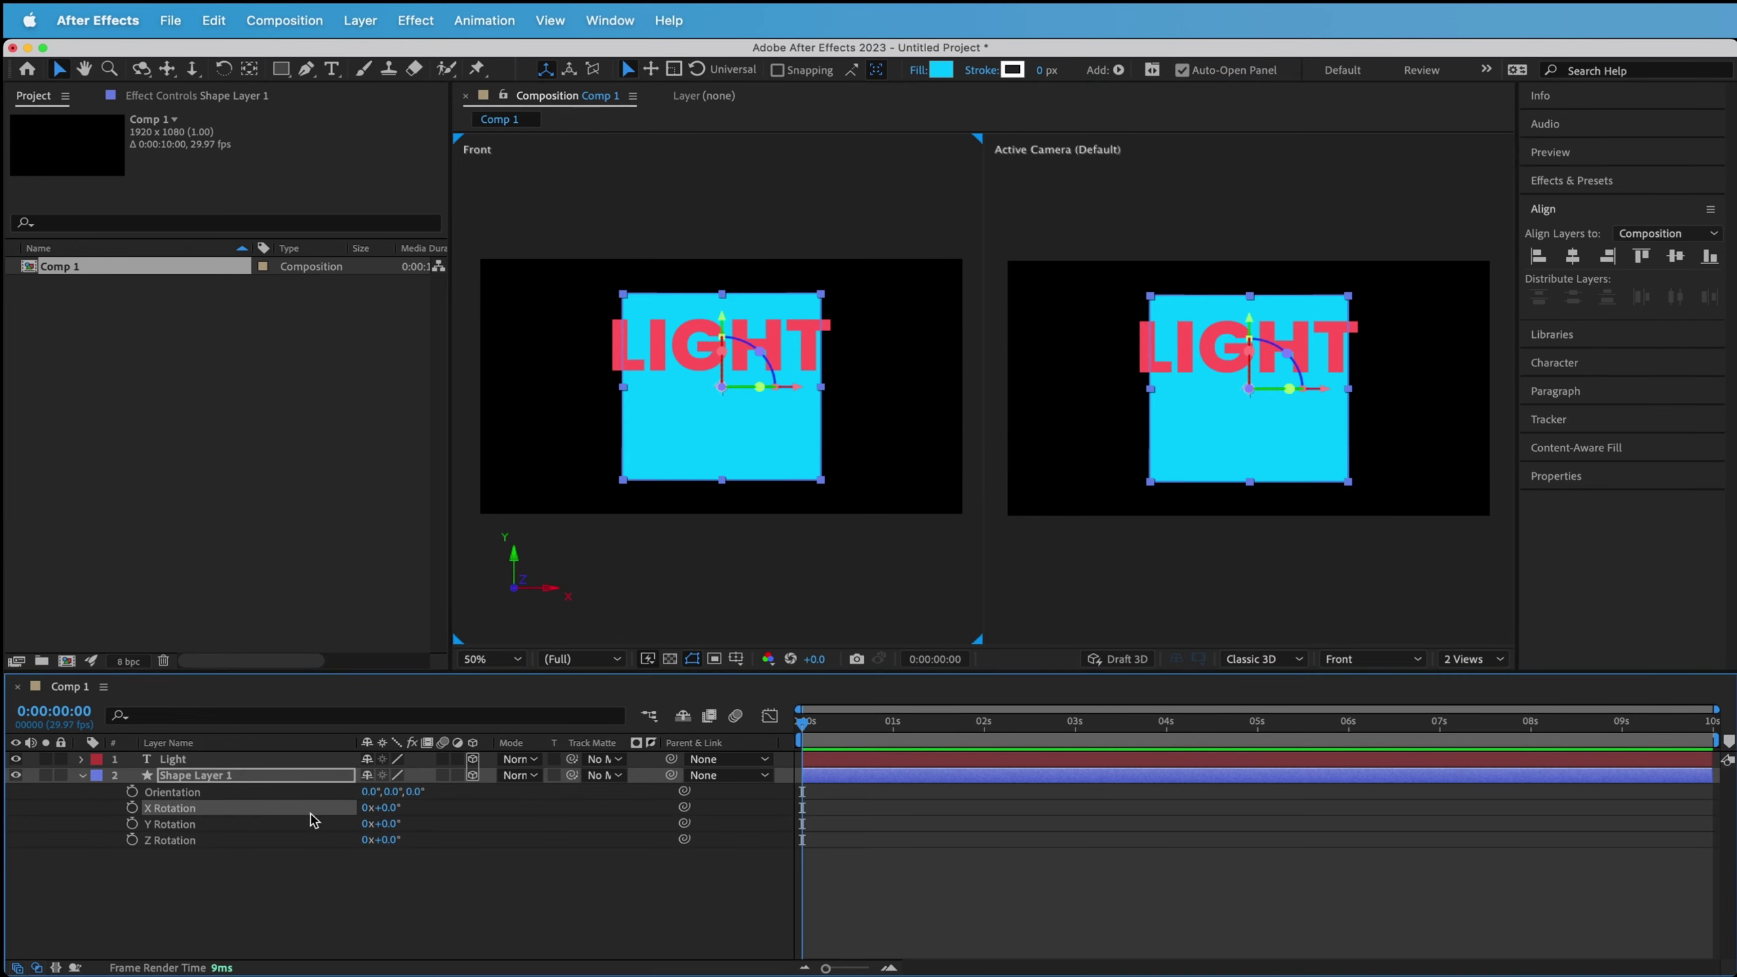
pyautogui.click(388, 809)
pyautogui.write('90')
pyautogui.press('Return')
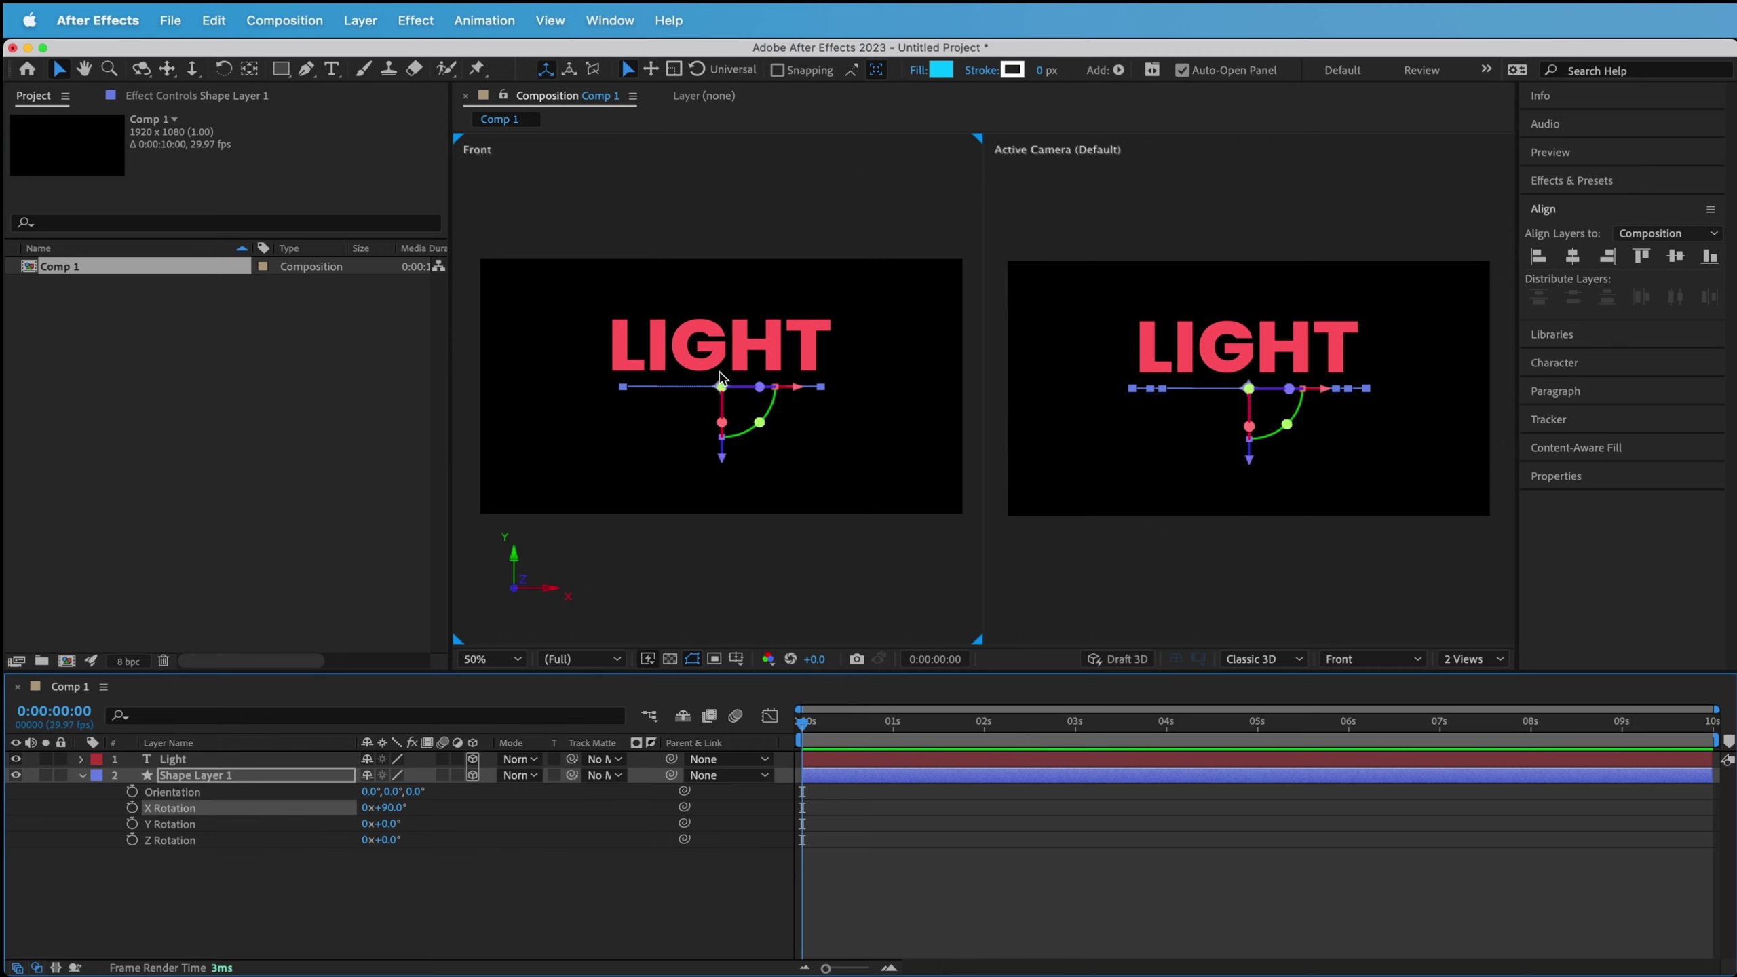
# Scale Shape Layer 1 uniformly to 1019% and lower it to form a floor below the text.
pyautogui.click(690, 582)
pyautogui.press('s')
pyautogui.moveTo(393, 787); pyautogui.dragTo(743, 695)
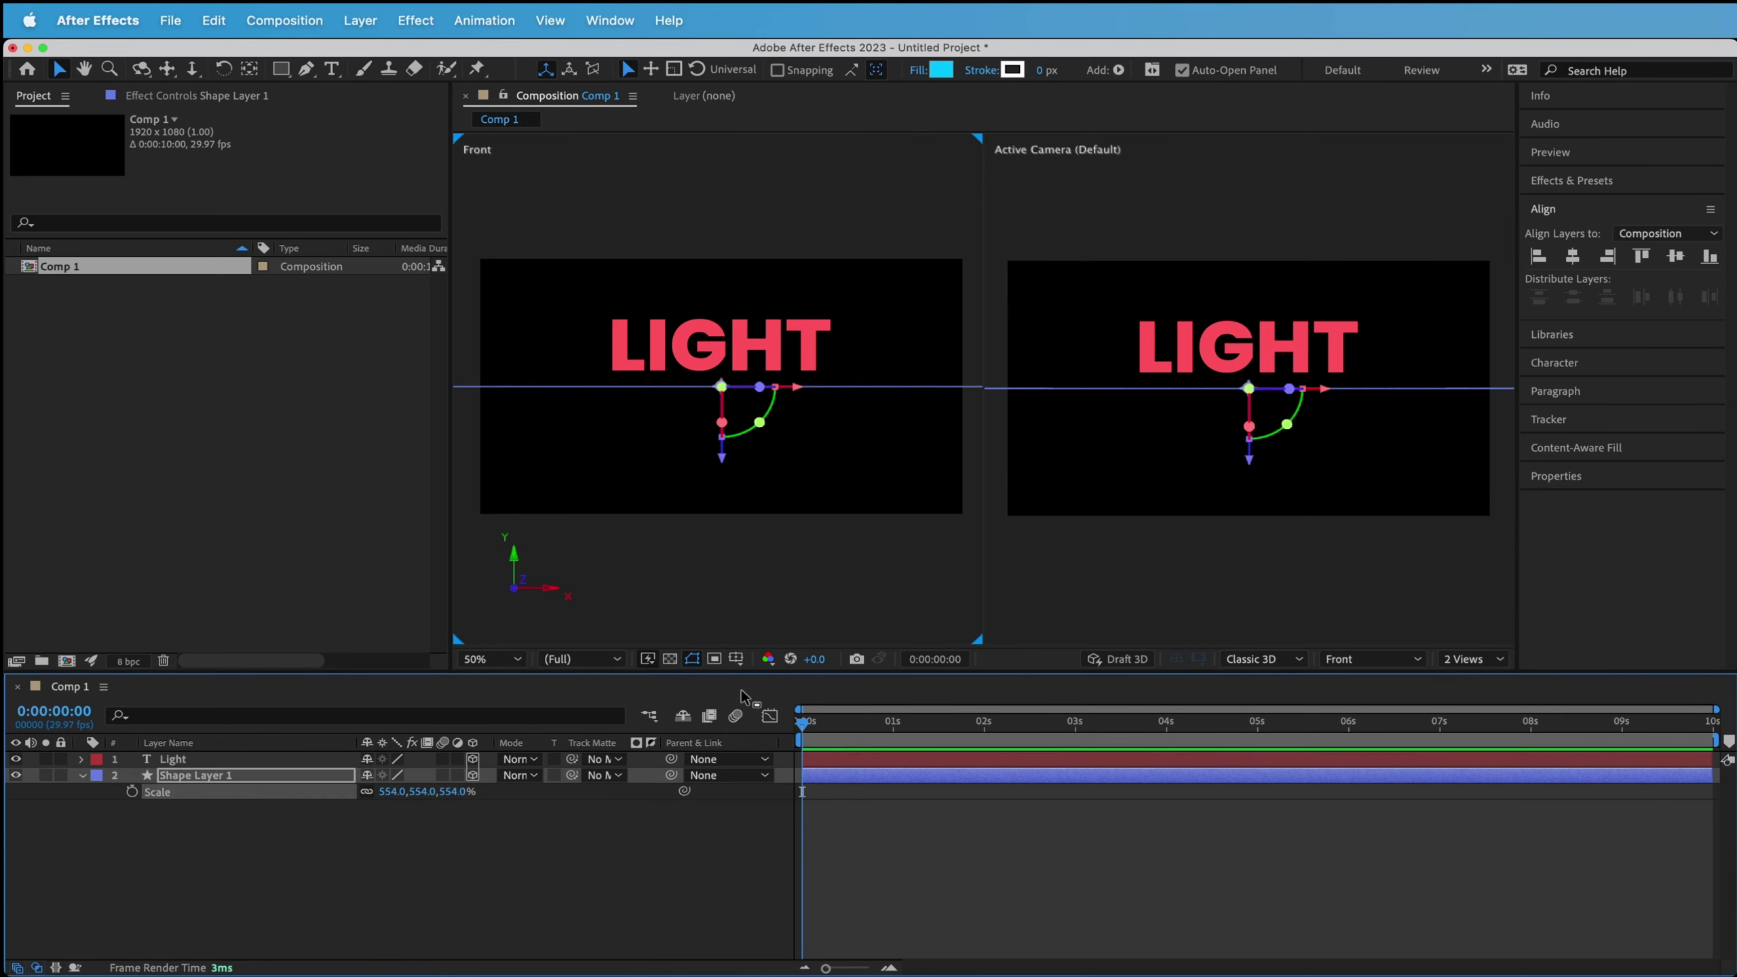
pyautogui.moveTo(395, 793); pyautogui.dragTo(718, 507)
# Lower the LIGHT text along its Y axis until the base of its letters rests on the floor line.
pyautogui.click(720, 353)
pyautogui.moveTo(721, 306); pyautogui.dragTo(718, 362)
pyautogui.scroll(6, 751, 437)
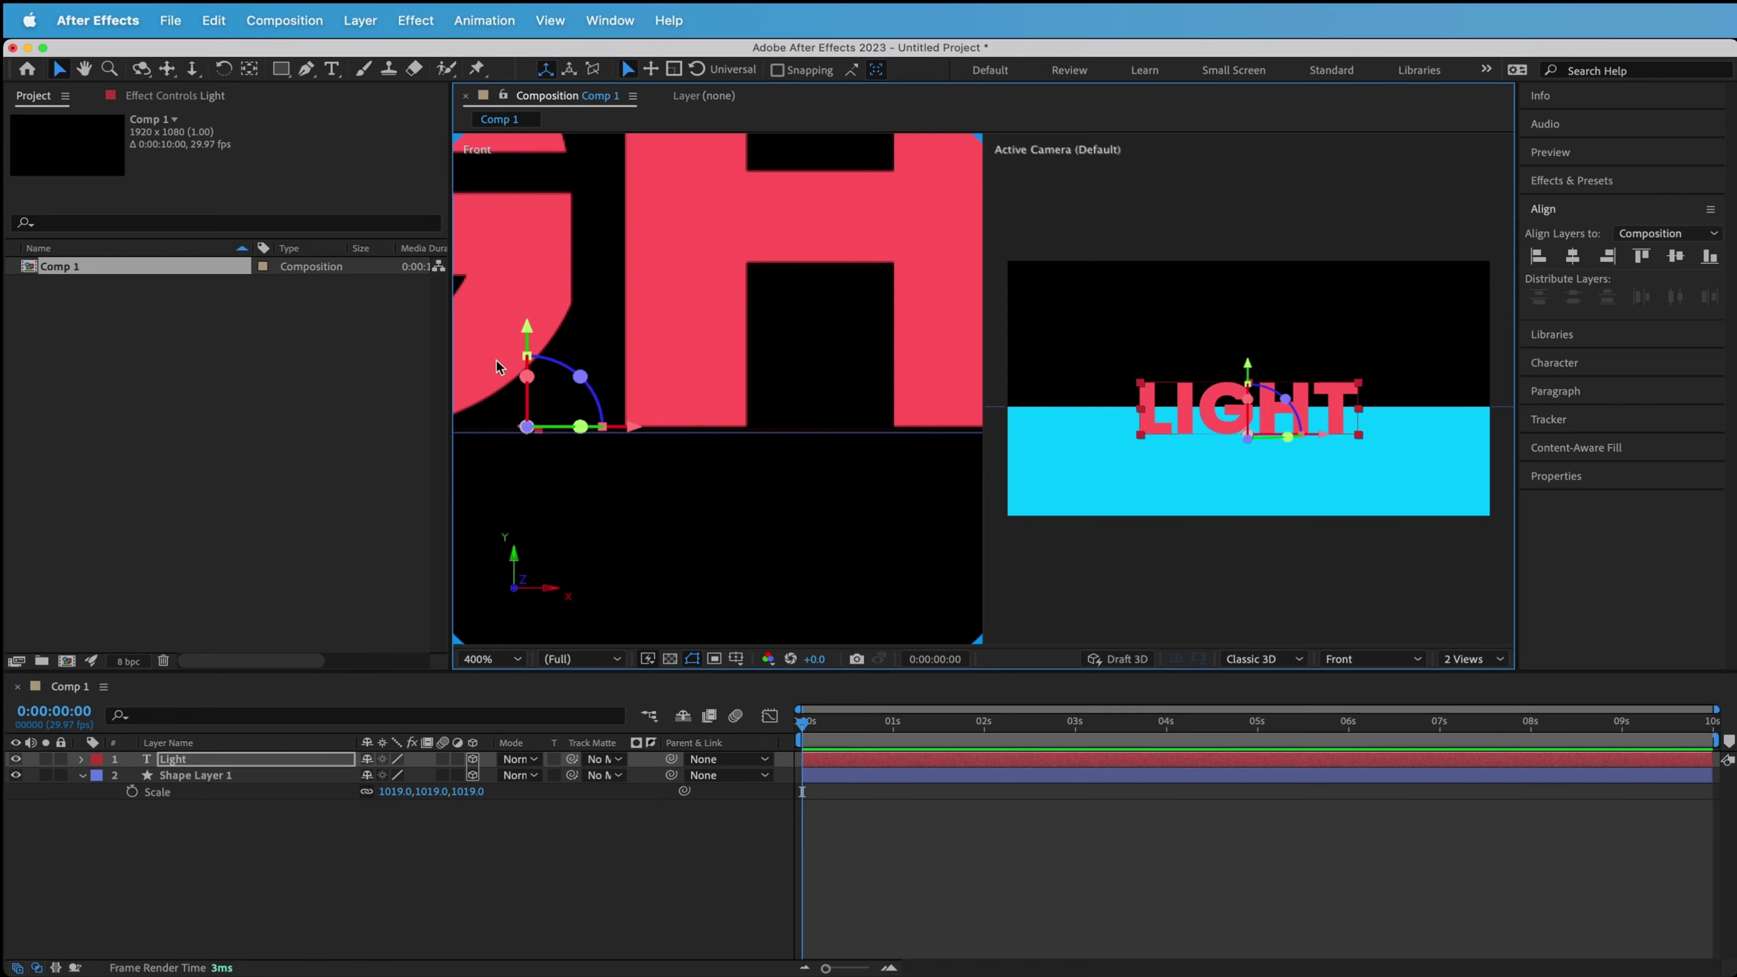
pyautogui.moveTo(525, 325); pyautogui.dragTo(524, 328)
pyautogui.scroll(-6, 694, 359)
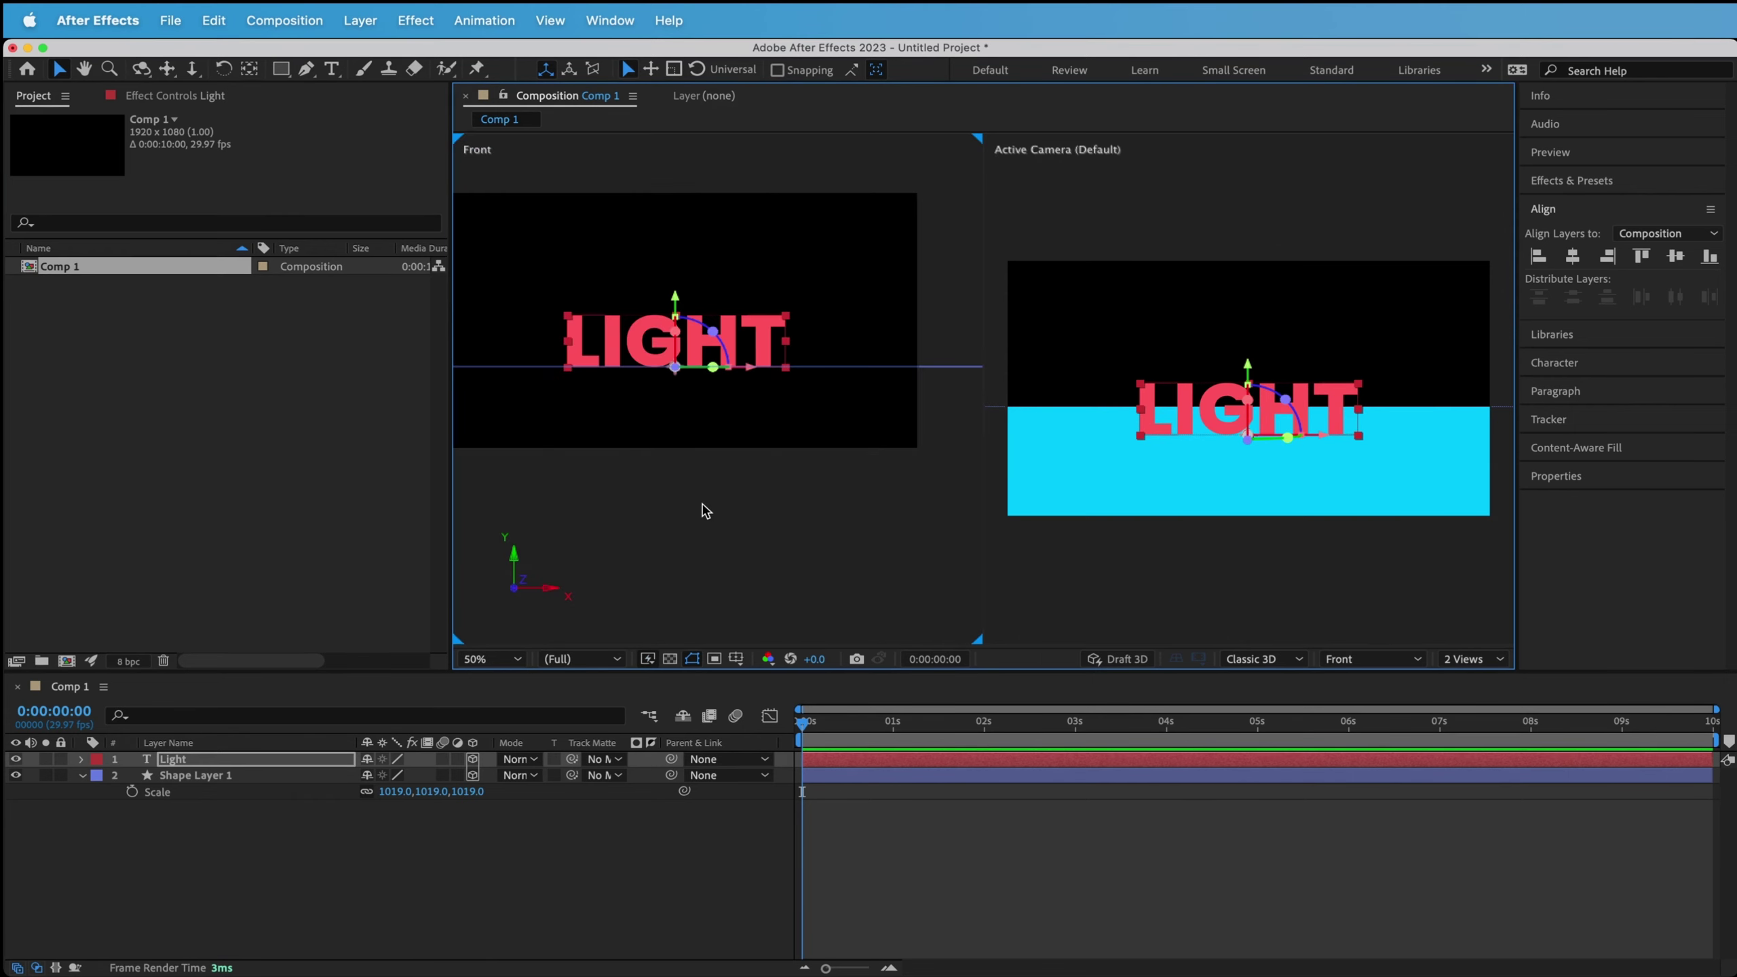
pyautogui.click(706, 470)
pyautogui.click(1476, 657)
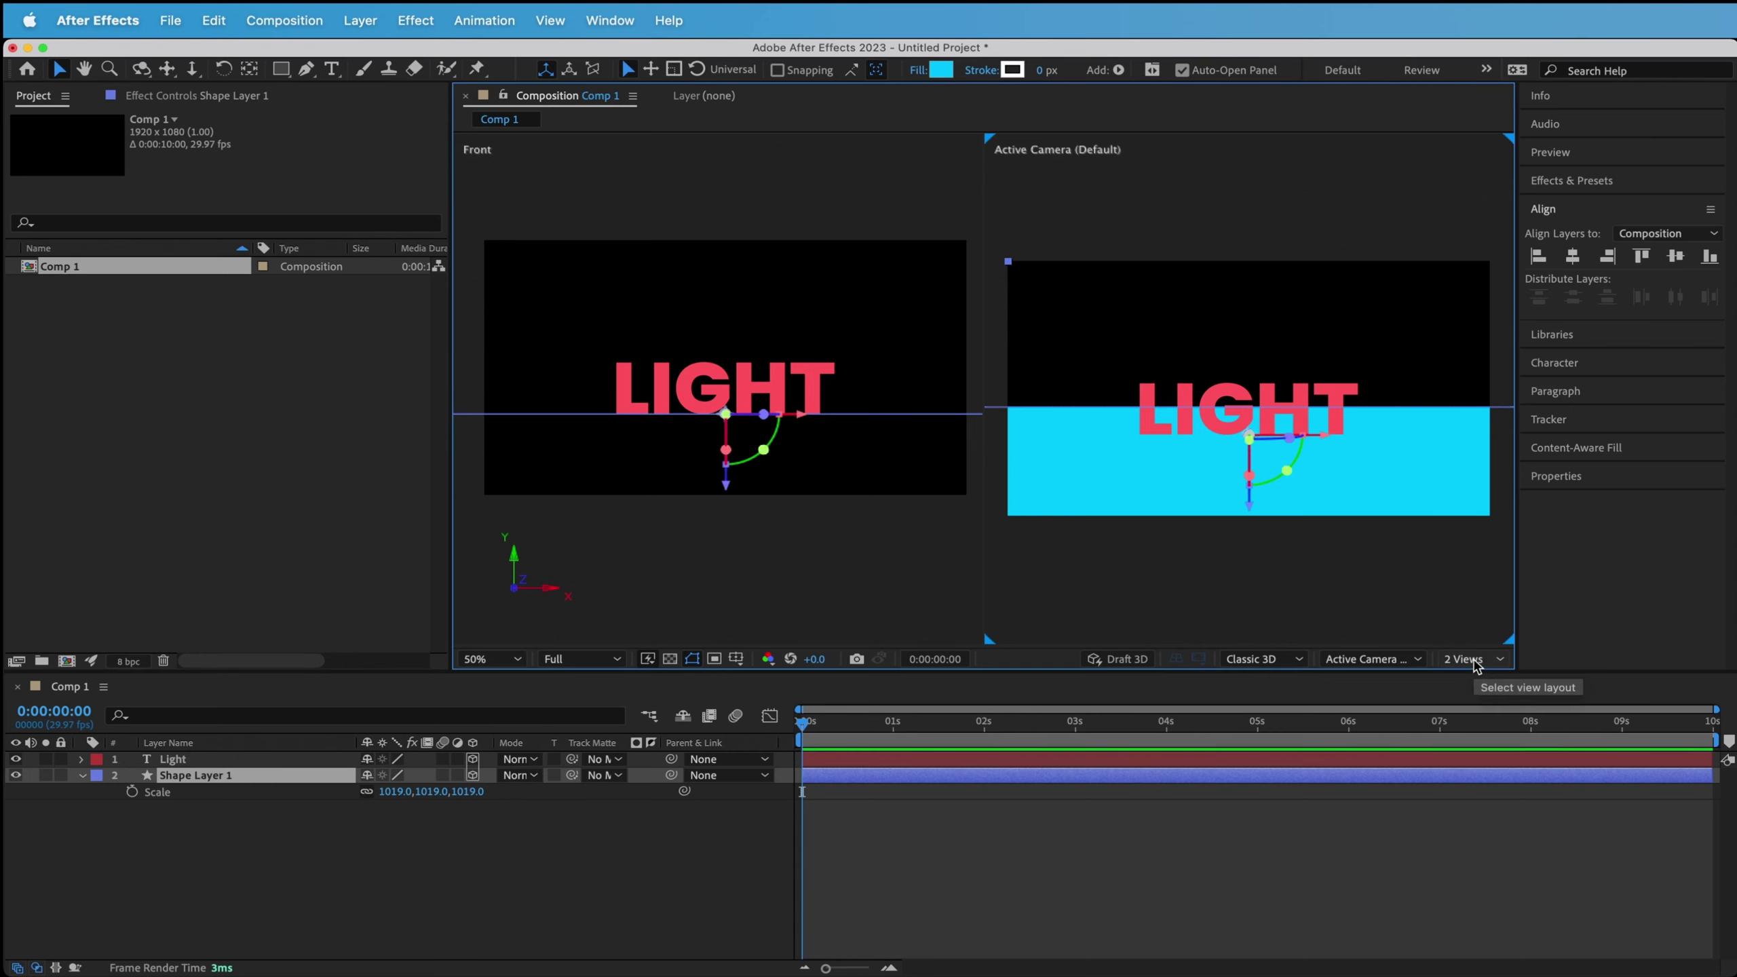
pyautogui.click(1475, 660)
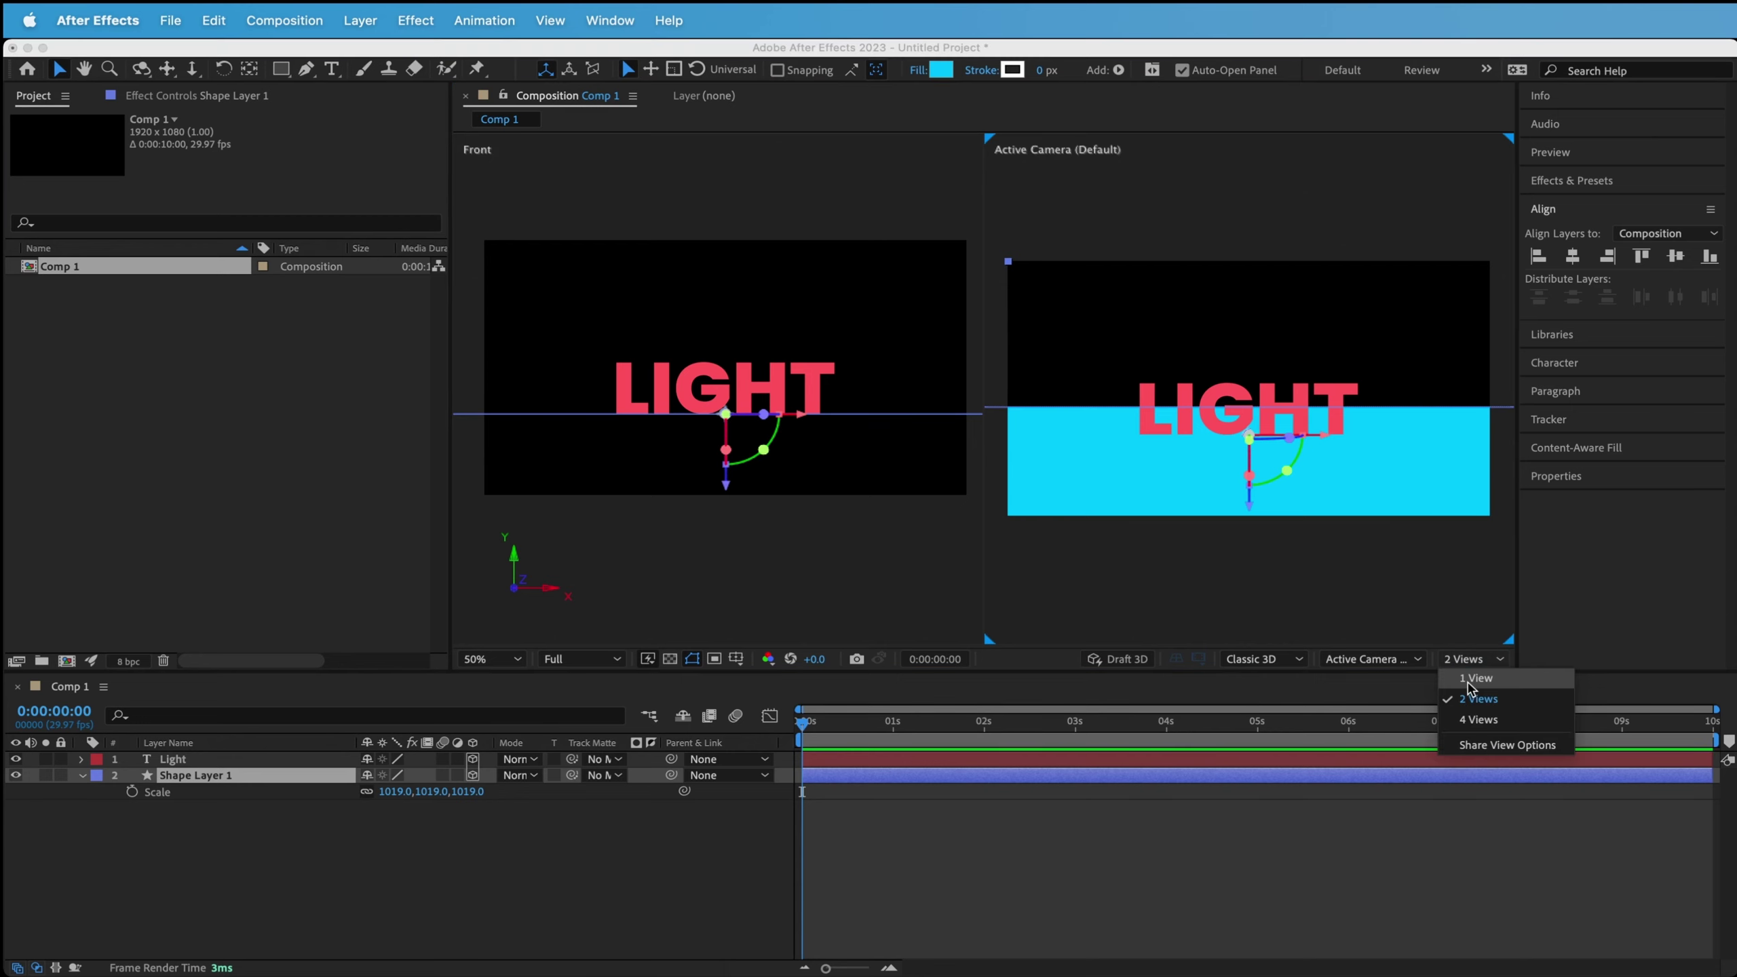
pyautogui.click(1371, 659)
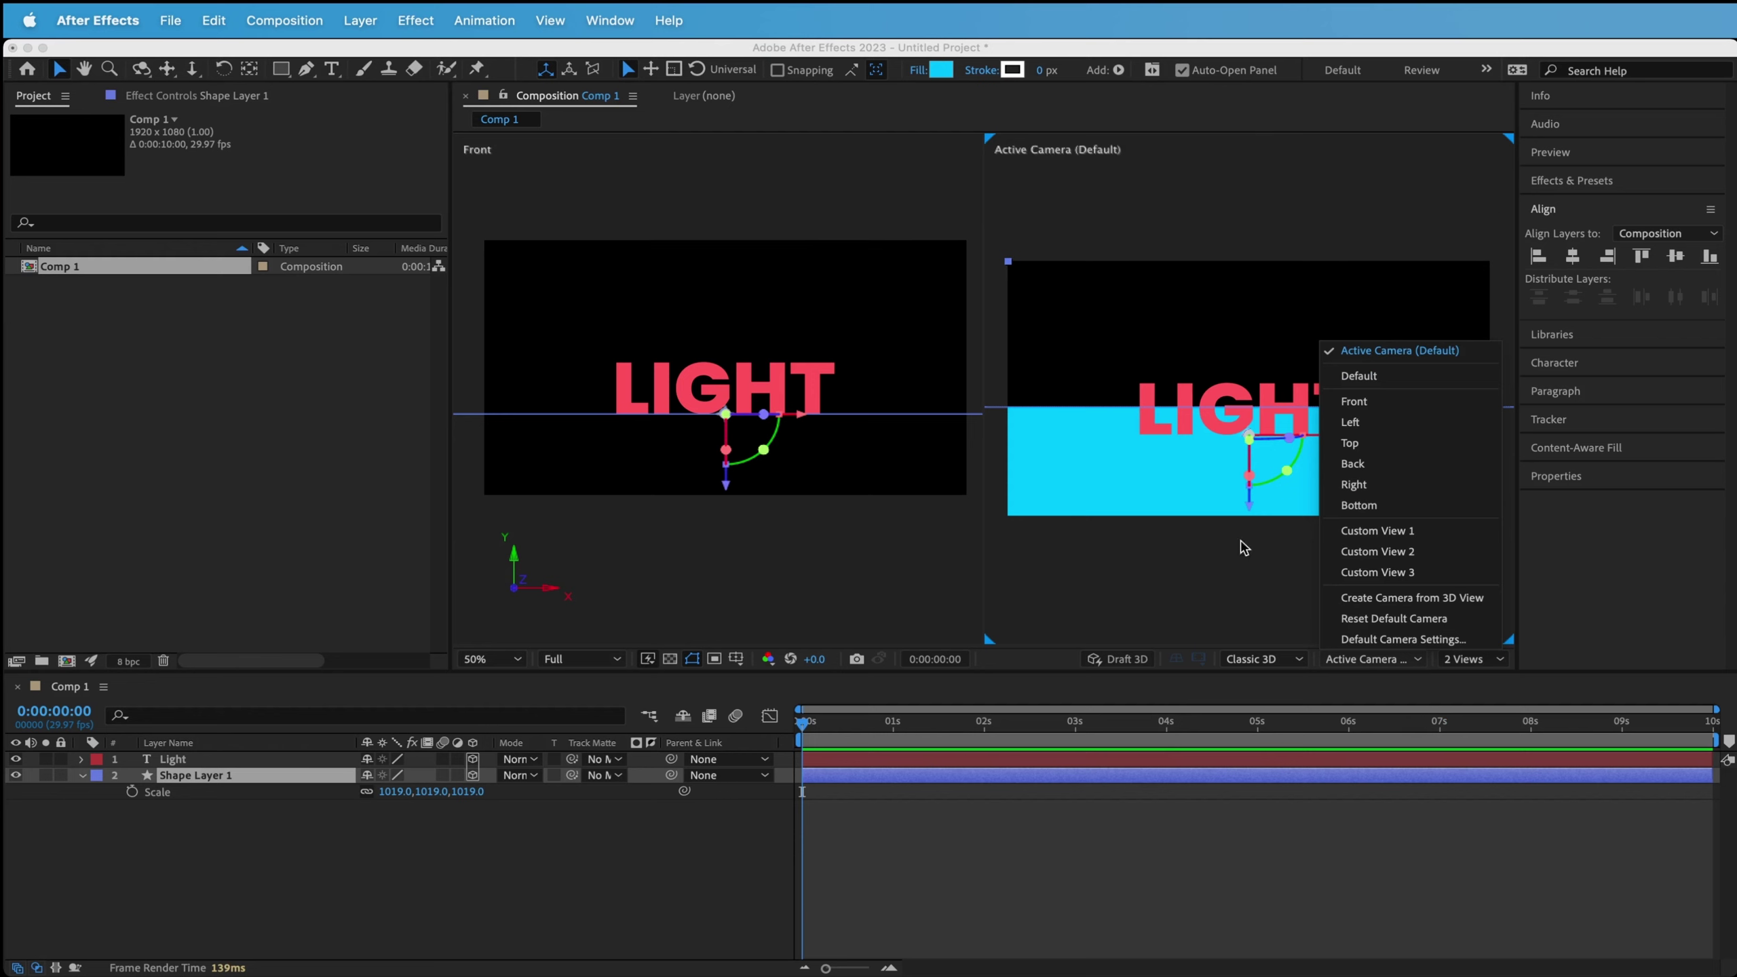
pyautogui.click(1024, 601)
pyautogui.click(835, 573)
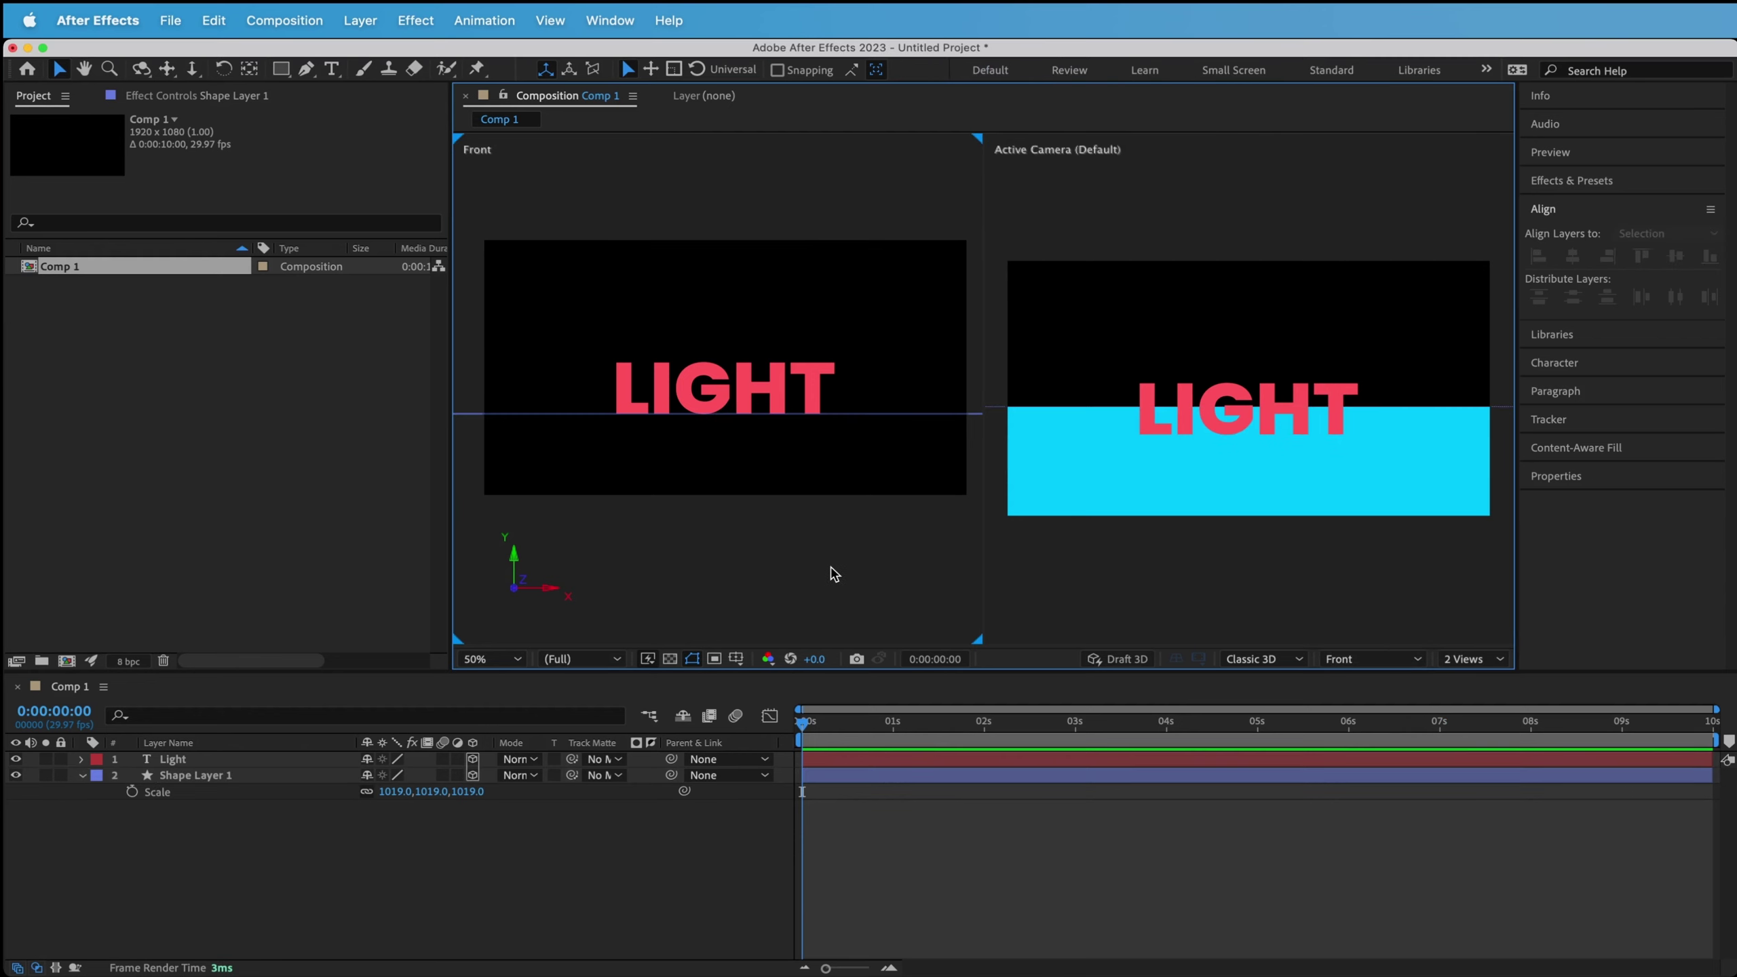
# Orbit and pan the active camera view to show the text and floor at an angle from above.
pyautogui.scroll(-6, 796, 479)
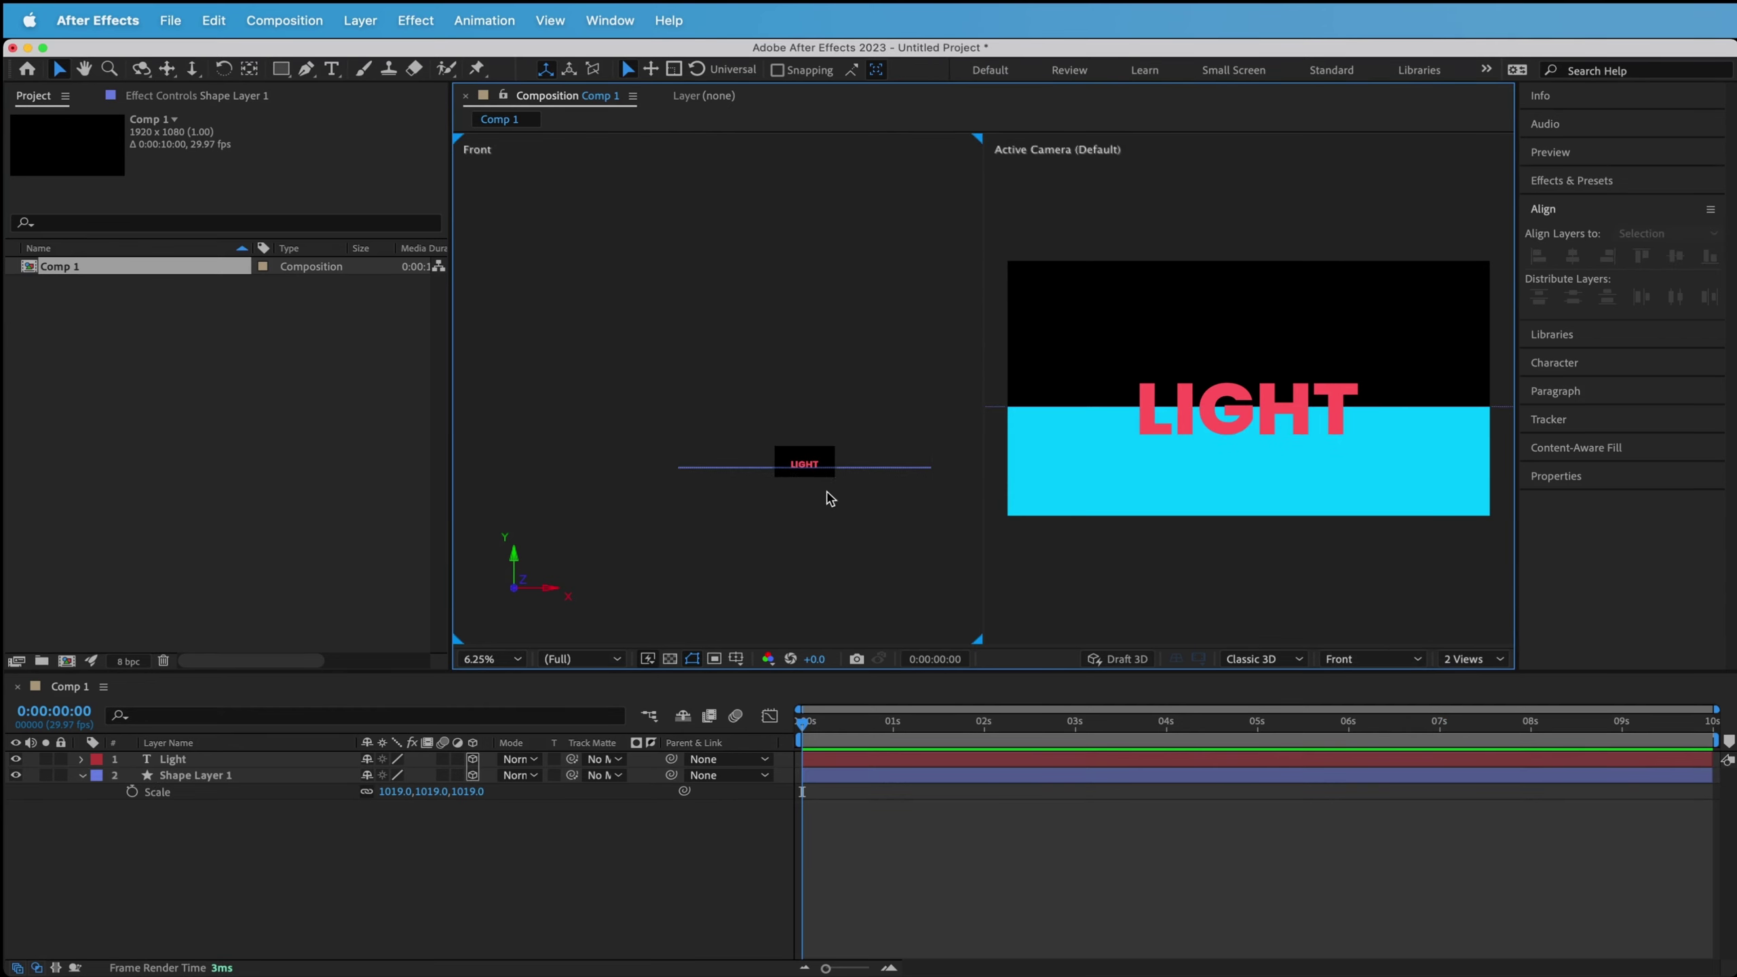
pyautogui.scroll(2, 817, 489)
pyautogui.click(1217, 459)
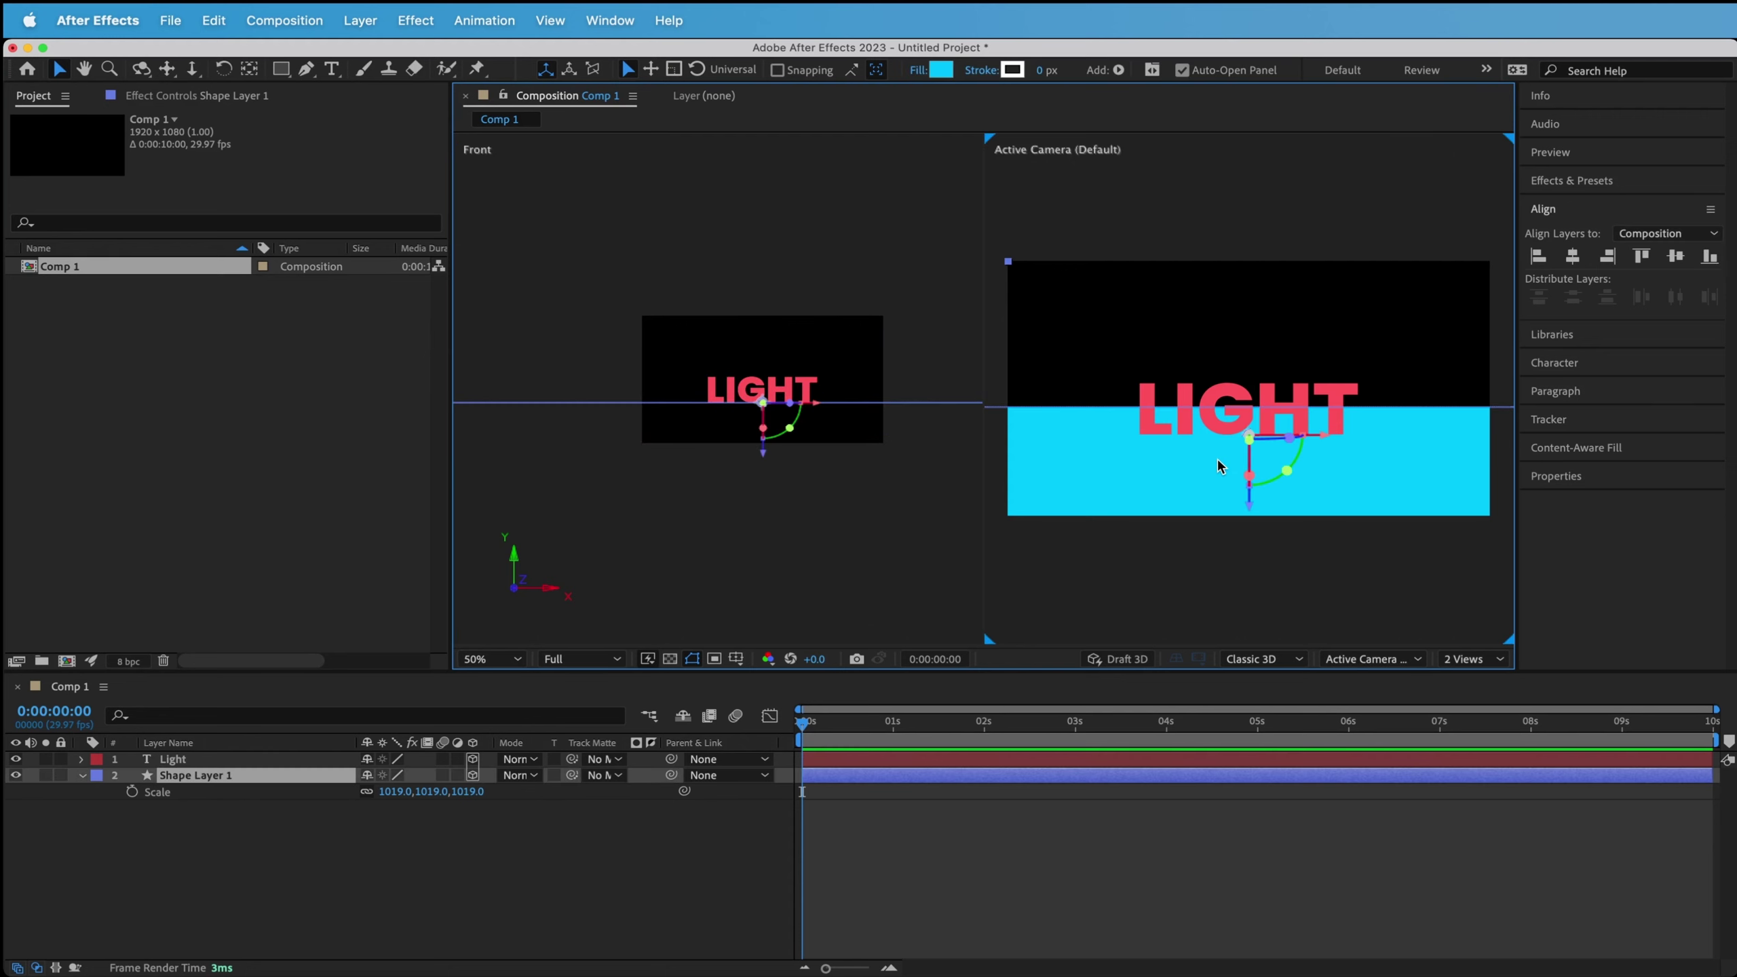
pyautogui.scroll(-3, 1217, 460)
pyautogui.scroll(3, 1217, 460)
pyautogui.scroll(-2, 1217, 460)
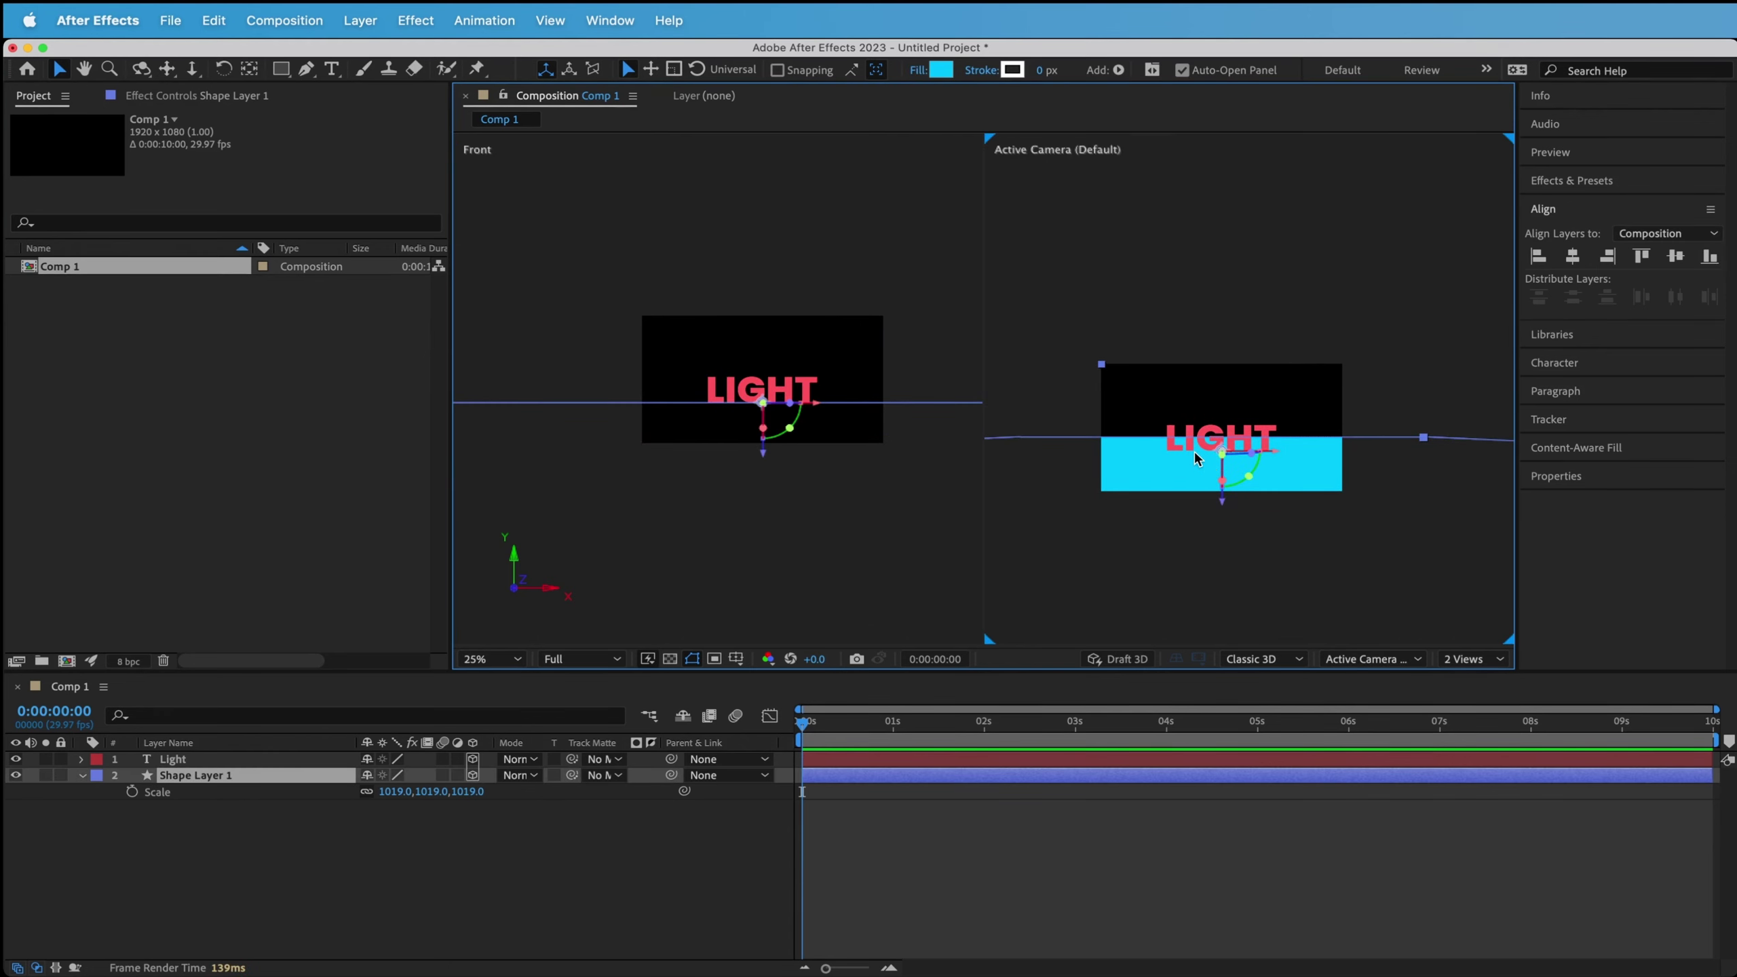
pyautogui.click(141, 69)
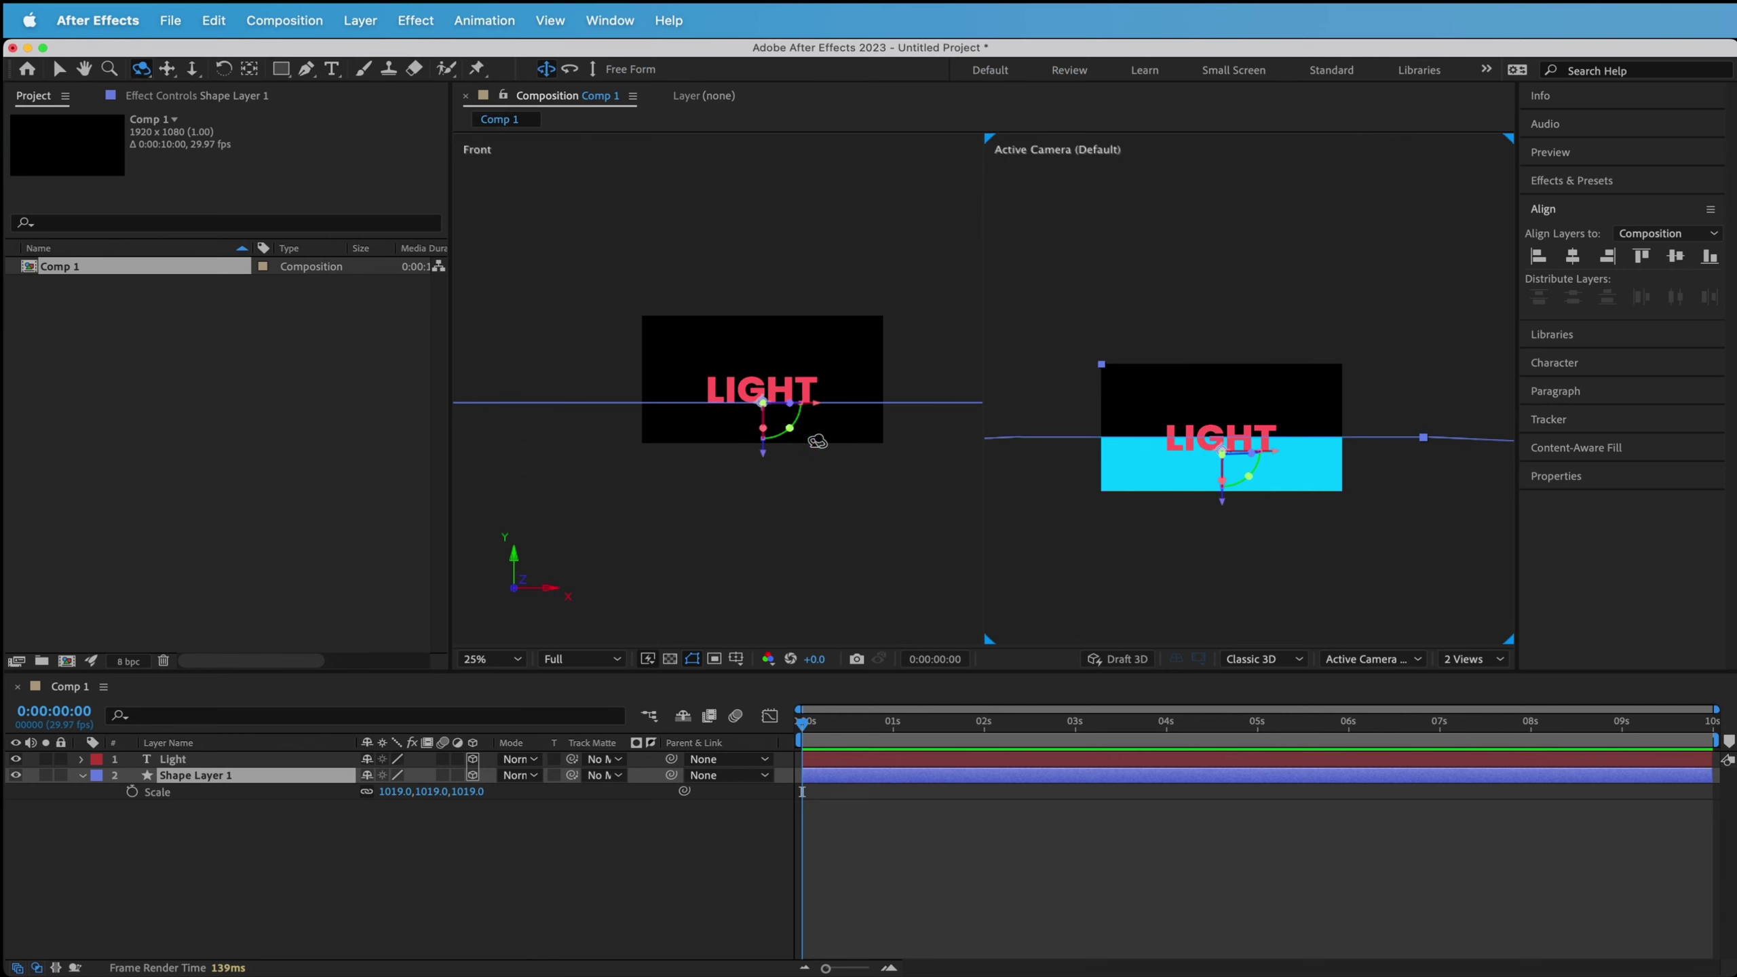
pyautogui.moveTo(1224, 427)
pyautogui.mouseDown()
pyautogui.moveTo(1194, 429)
pyautogui.moveTo(1206, 415)
pyautogui.moveTo(1229, 429)
pyautogui.mouseUp()
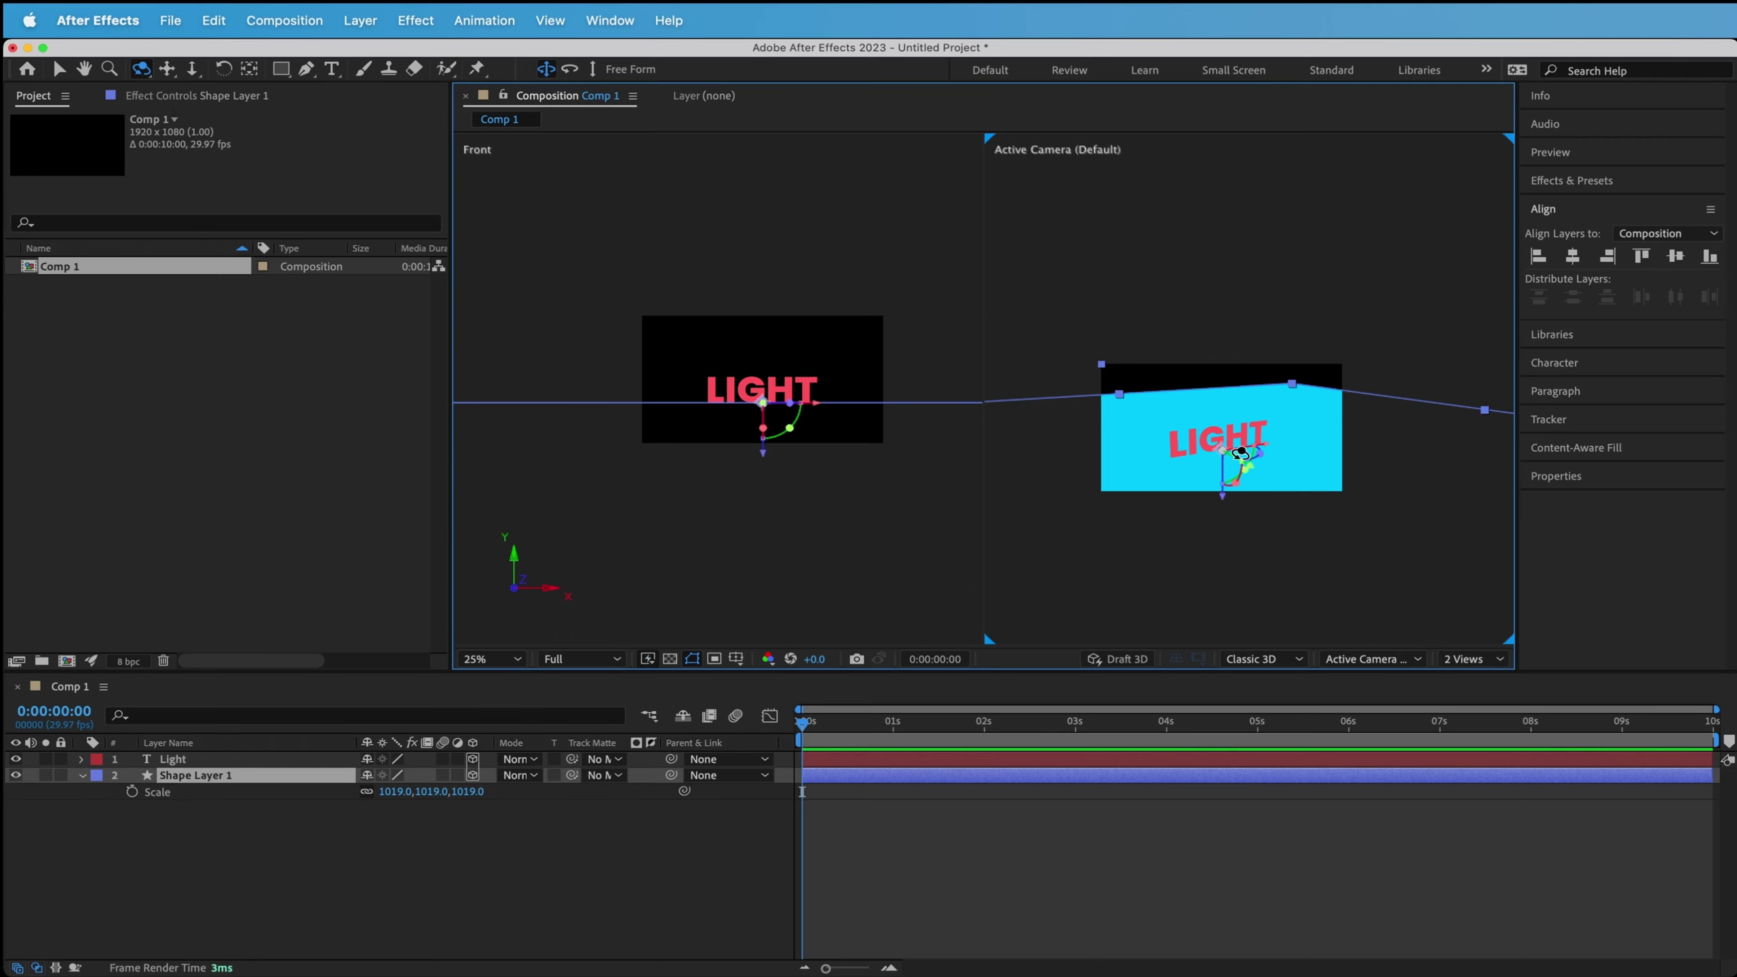
pyautogui.moveTo(1222, 455); pyautogui.dragTo(1223, 459)
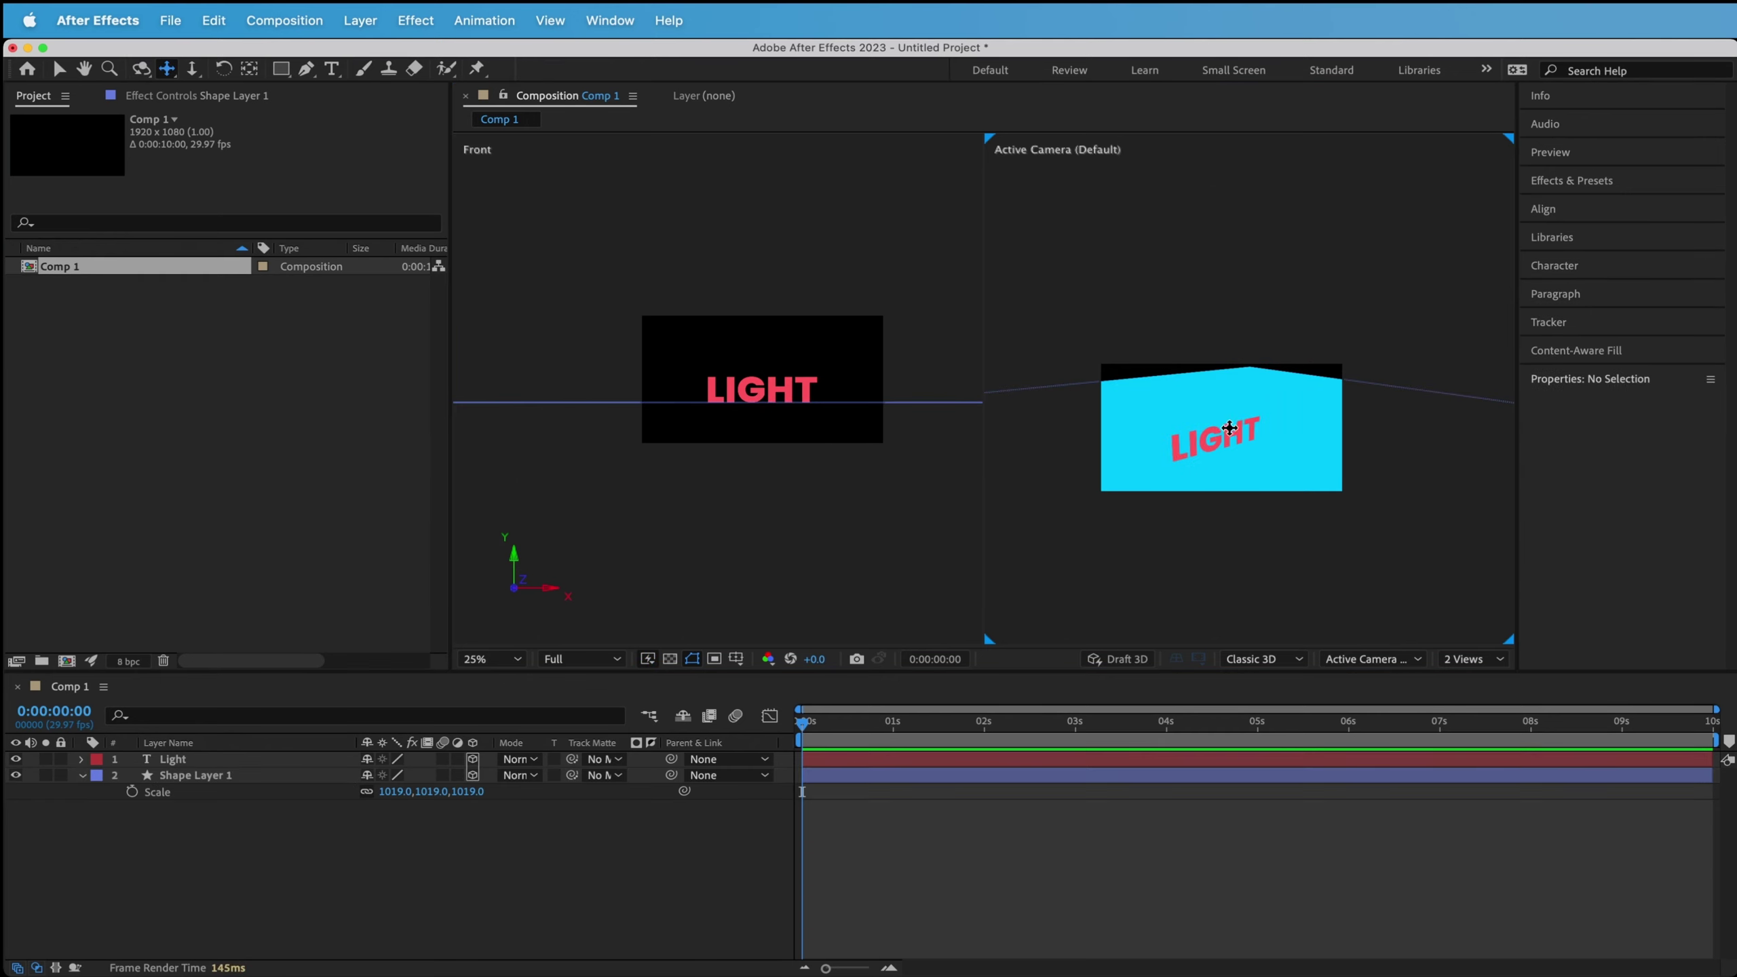
pyautogui.moveTo(1229, 427); pyautogui.dragTo(1227, 421)
pyautogui.press('v')
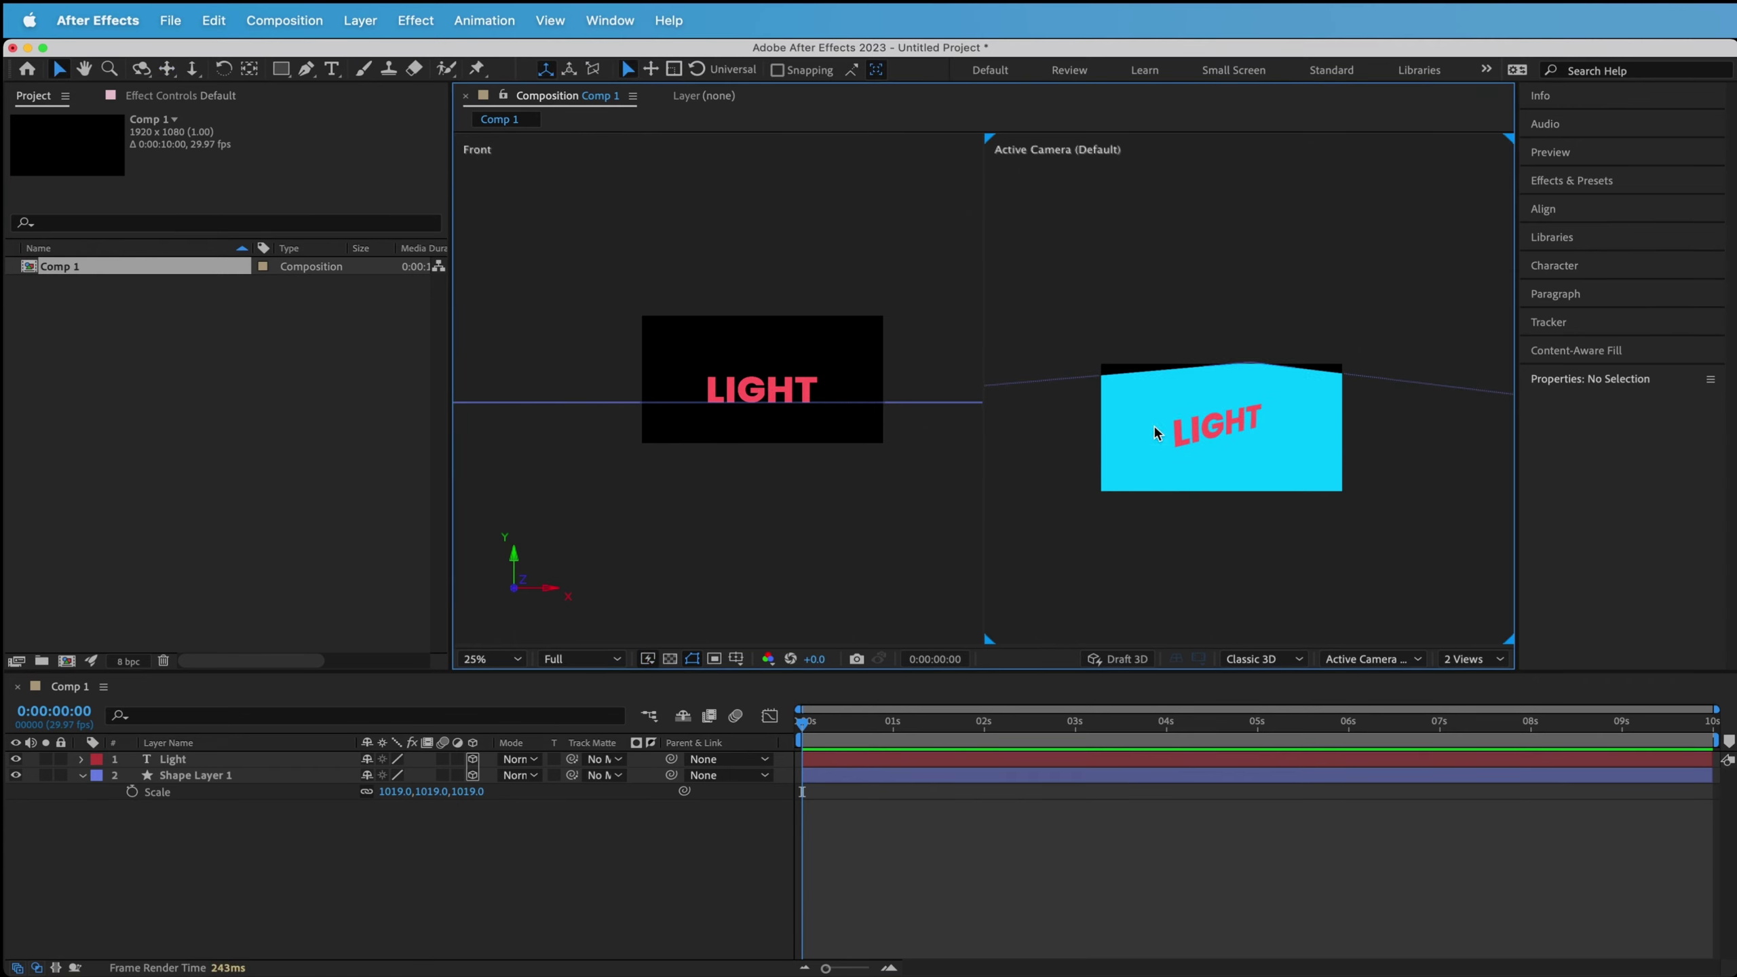
# Scale the Light text layer uniformly to 474% and leave no layer selected.
pyautogui.click(1233, 411)
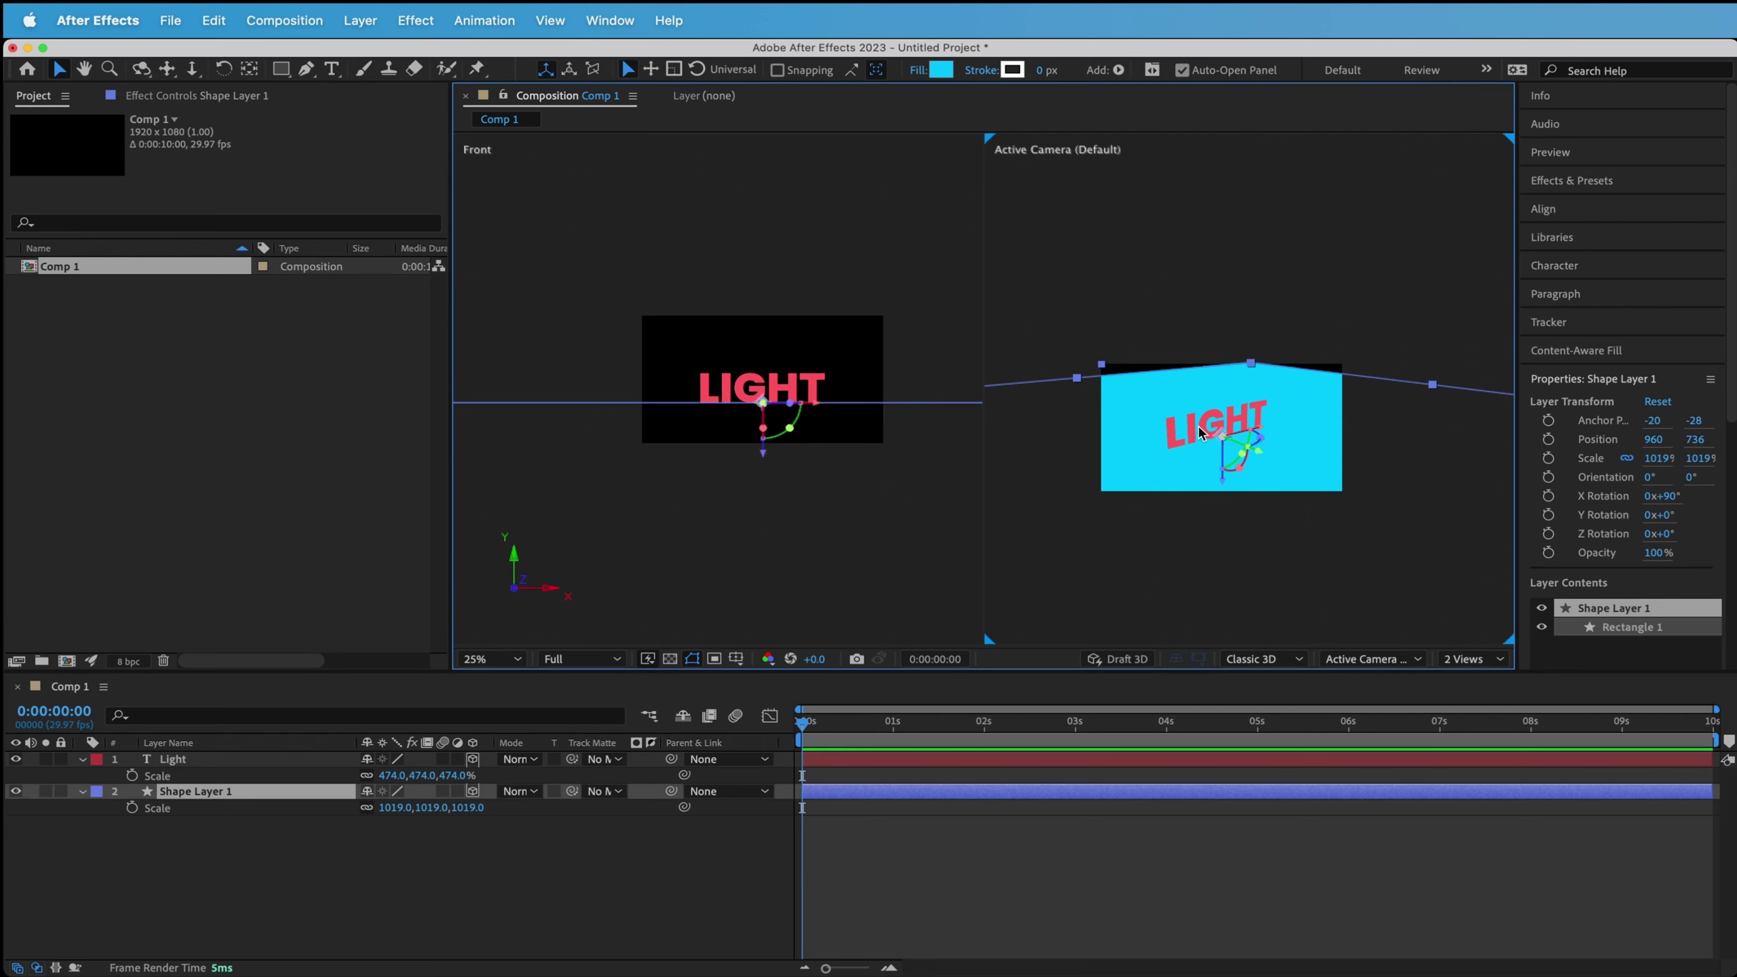
pyautogui.click(1202, 256)
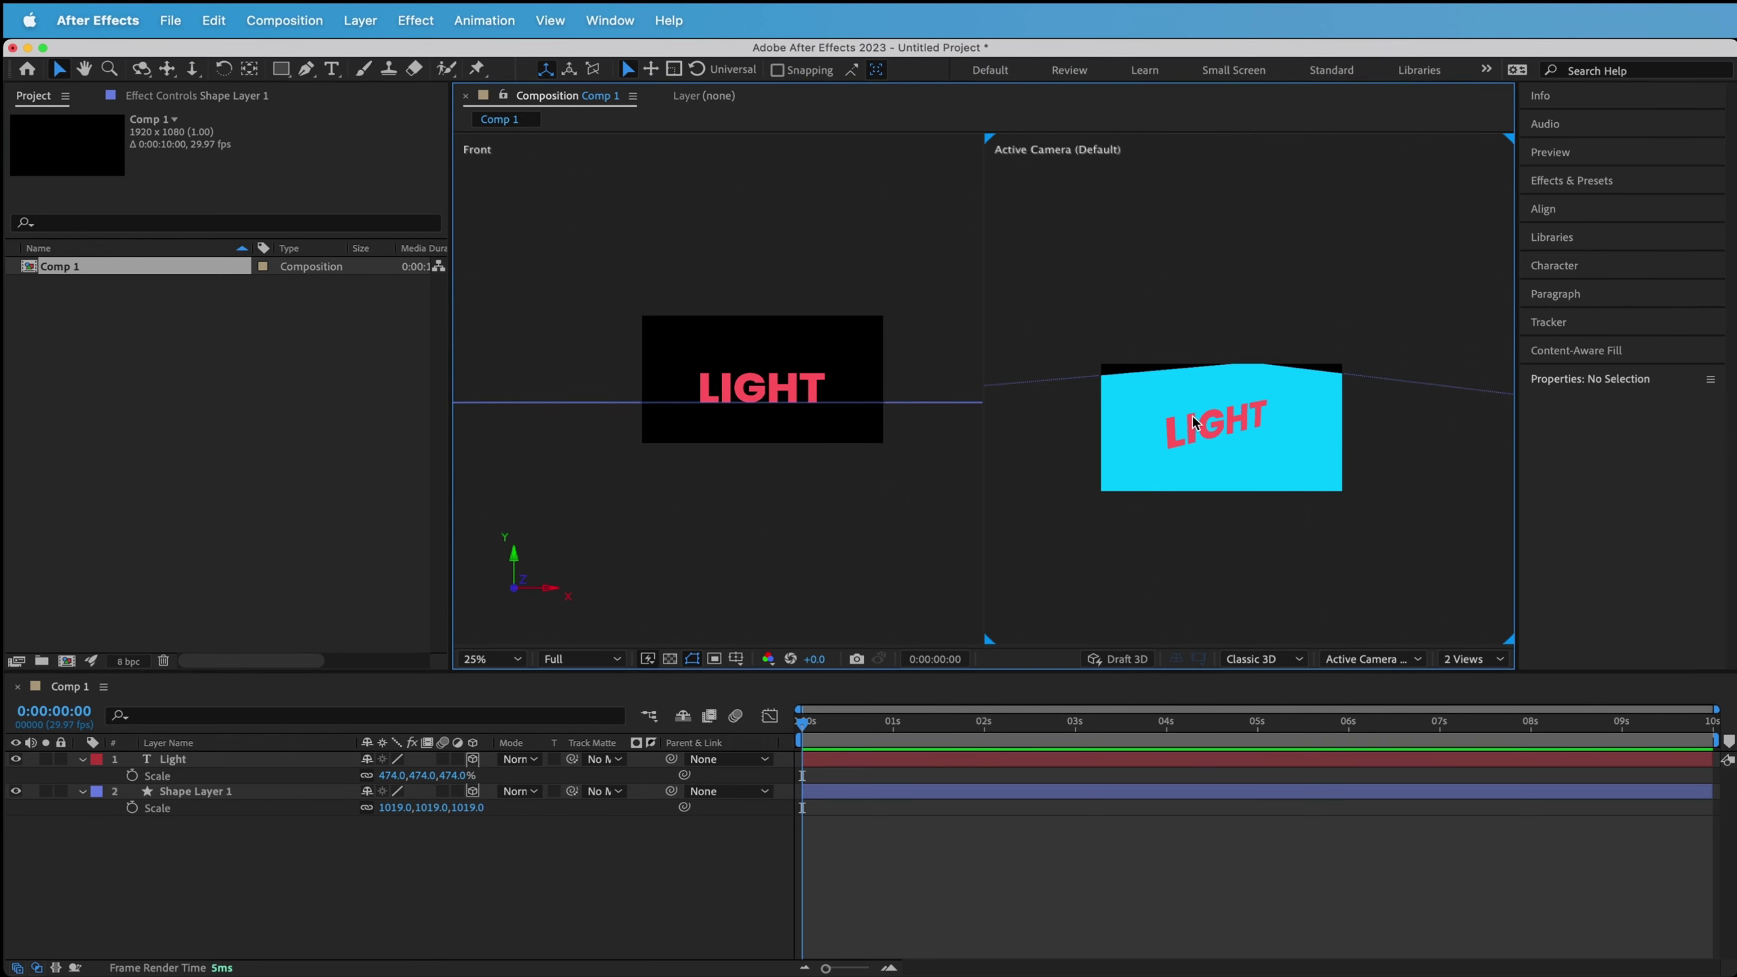
pyautogui.click(1149, 418)
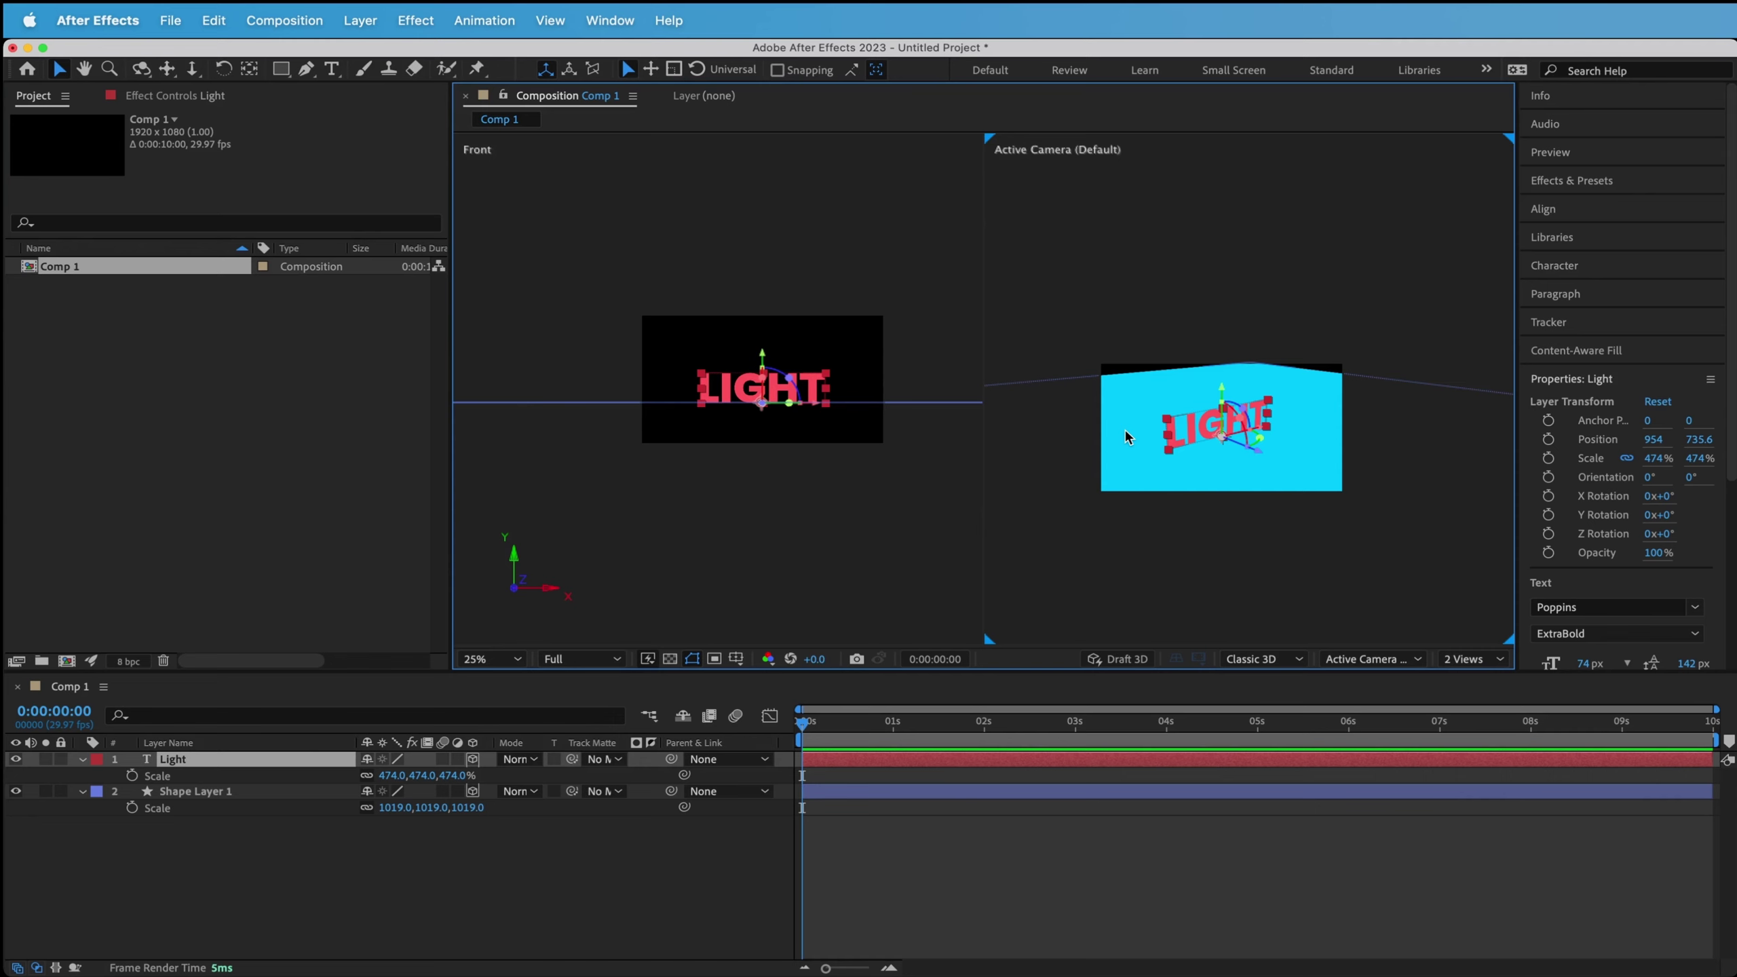
pyautogui.click(1090, 864)
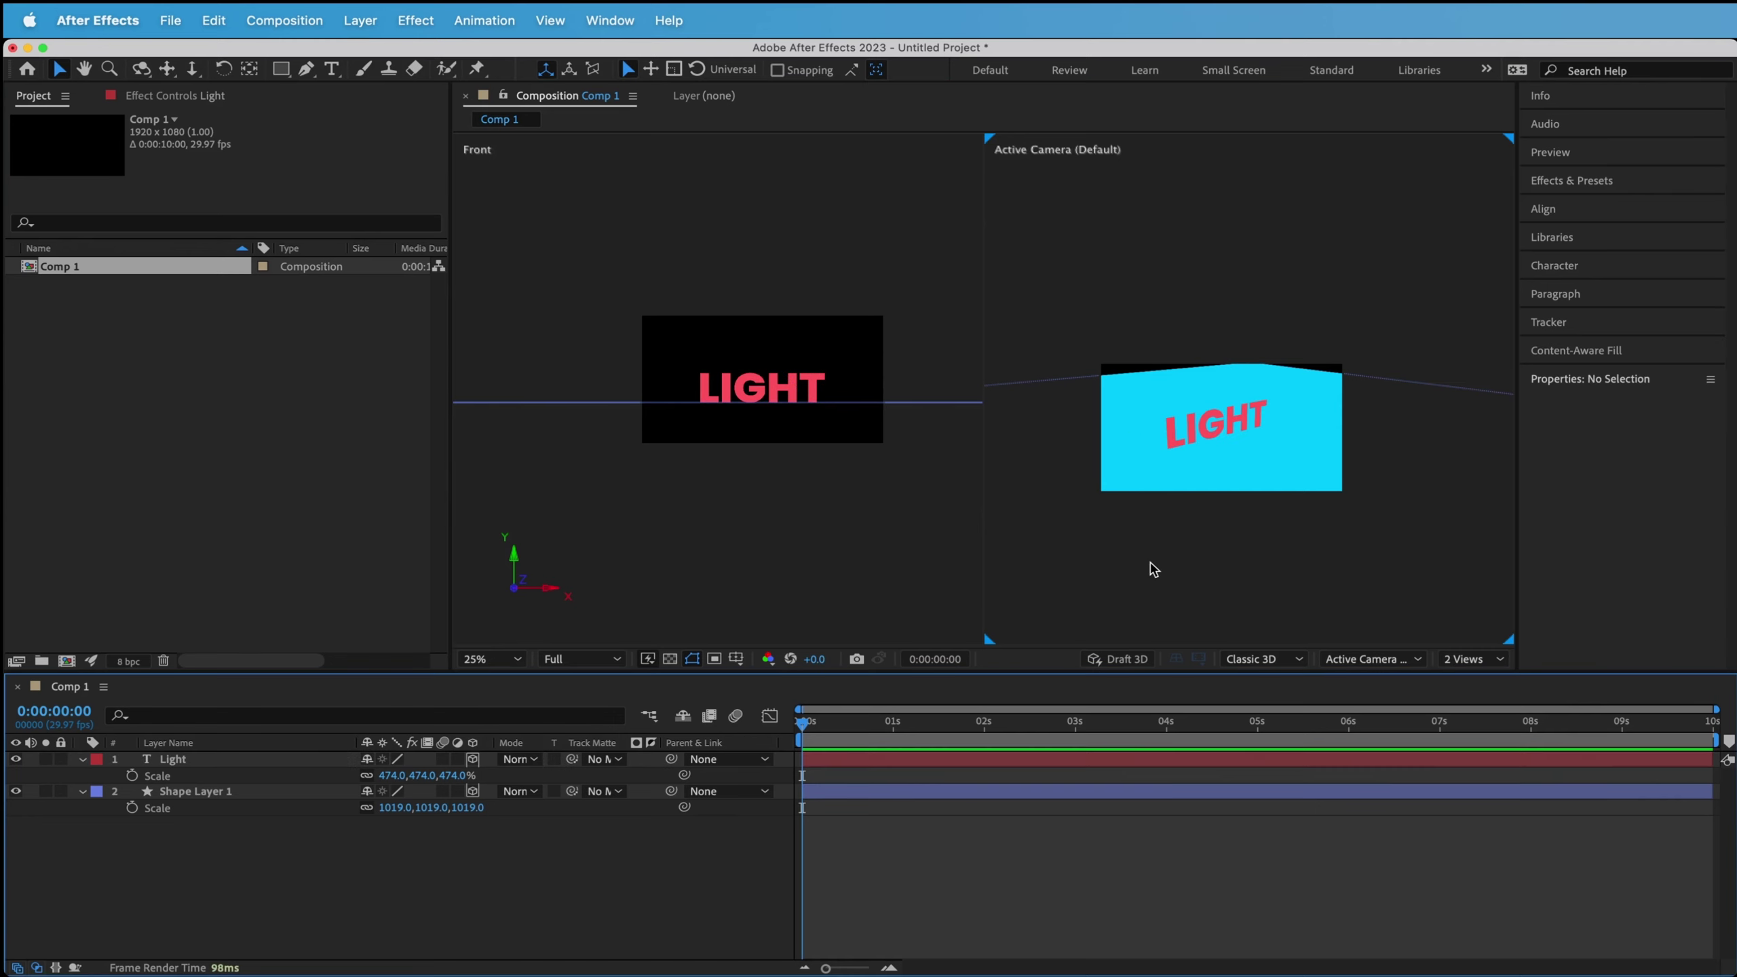
# Add a white Point light with 30% intensity, Inverse Square Clamped falloff, radius 637 and Casts Shadows disabled.
pyautogui.rightClick(337, 864)
pyautogui.moveTo(448, 732)
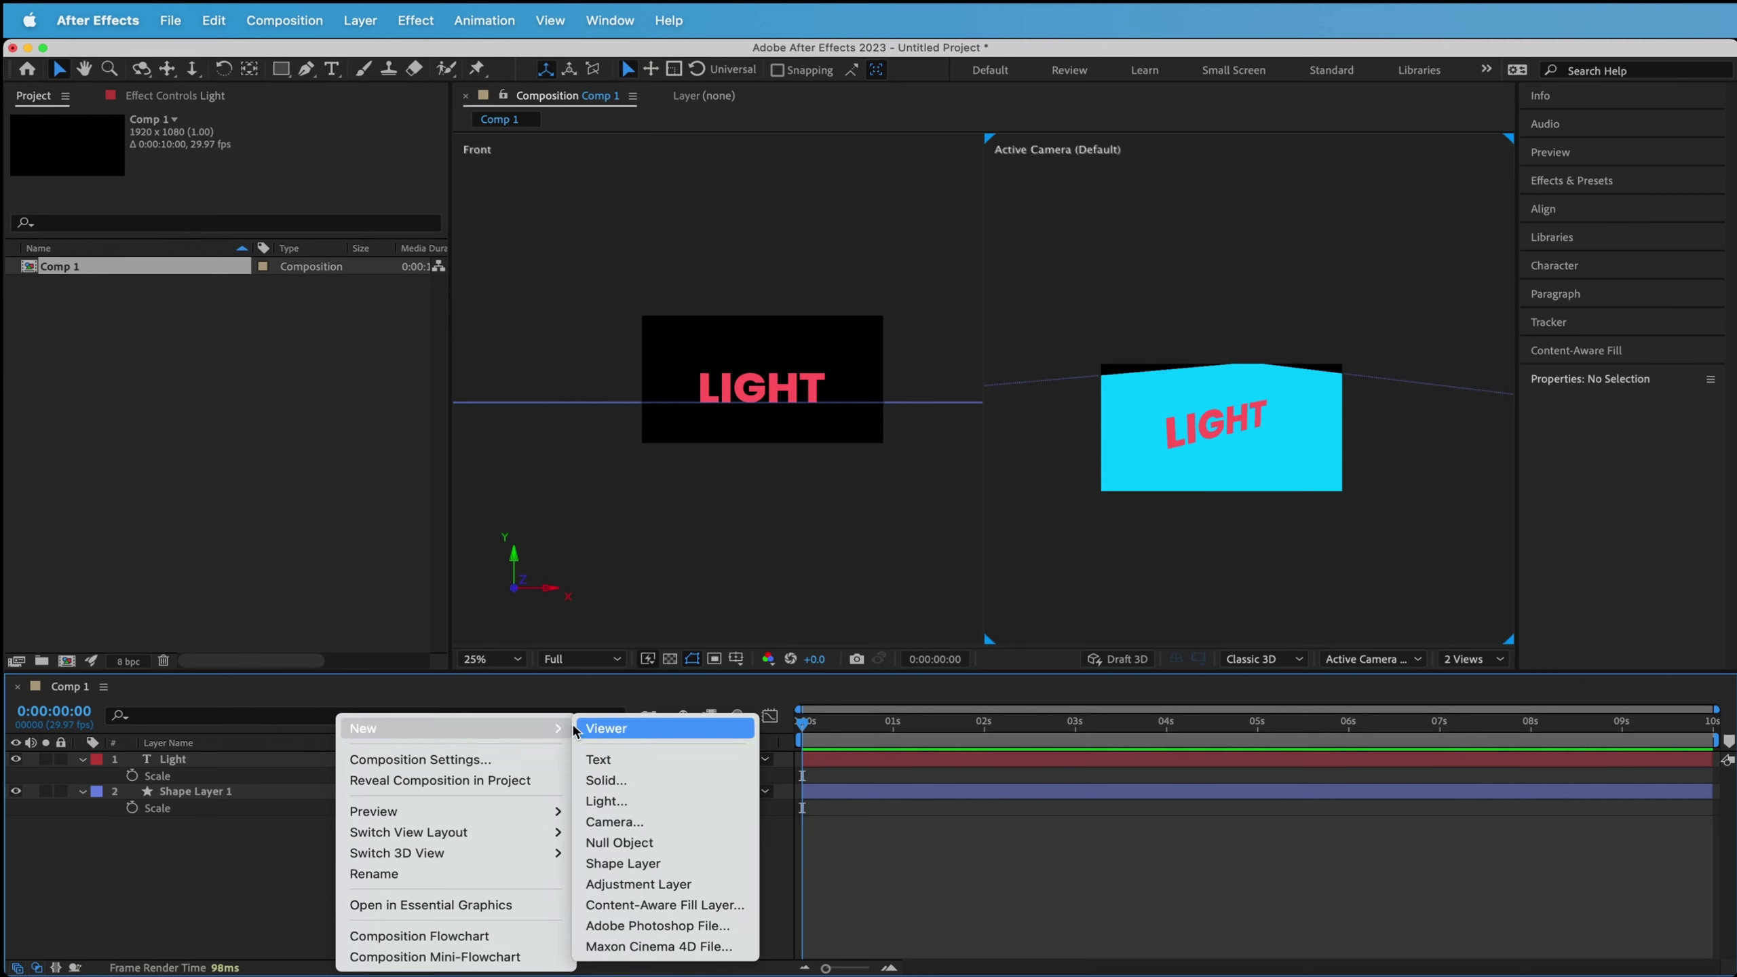
pyautogui.click(635, 802)
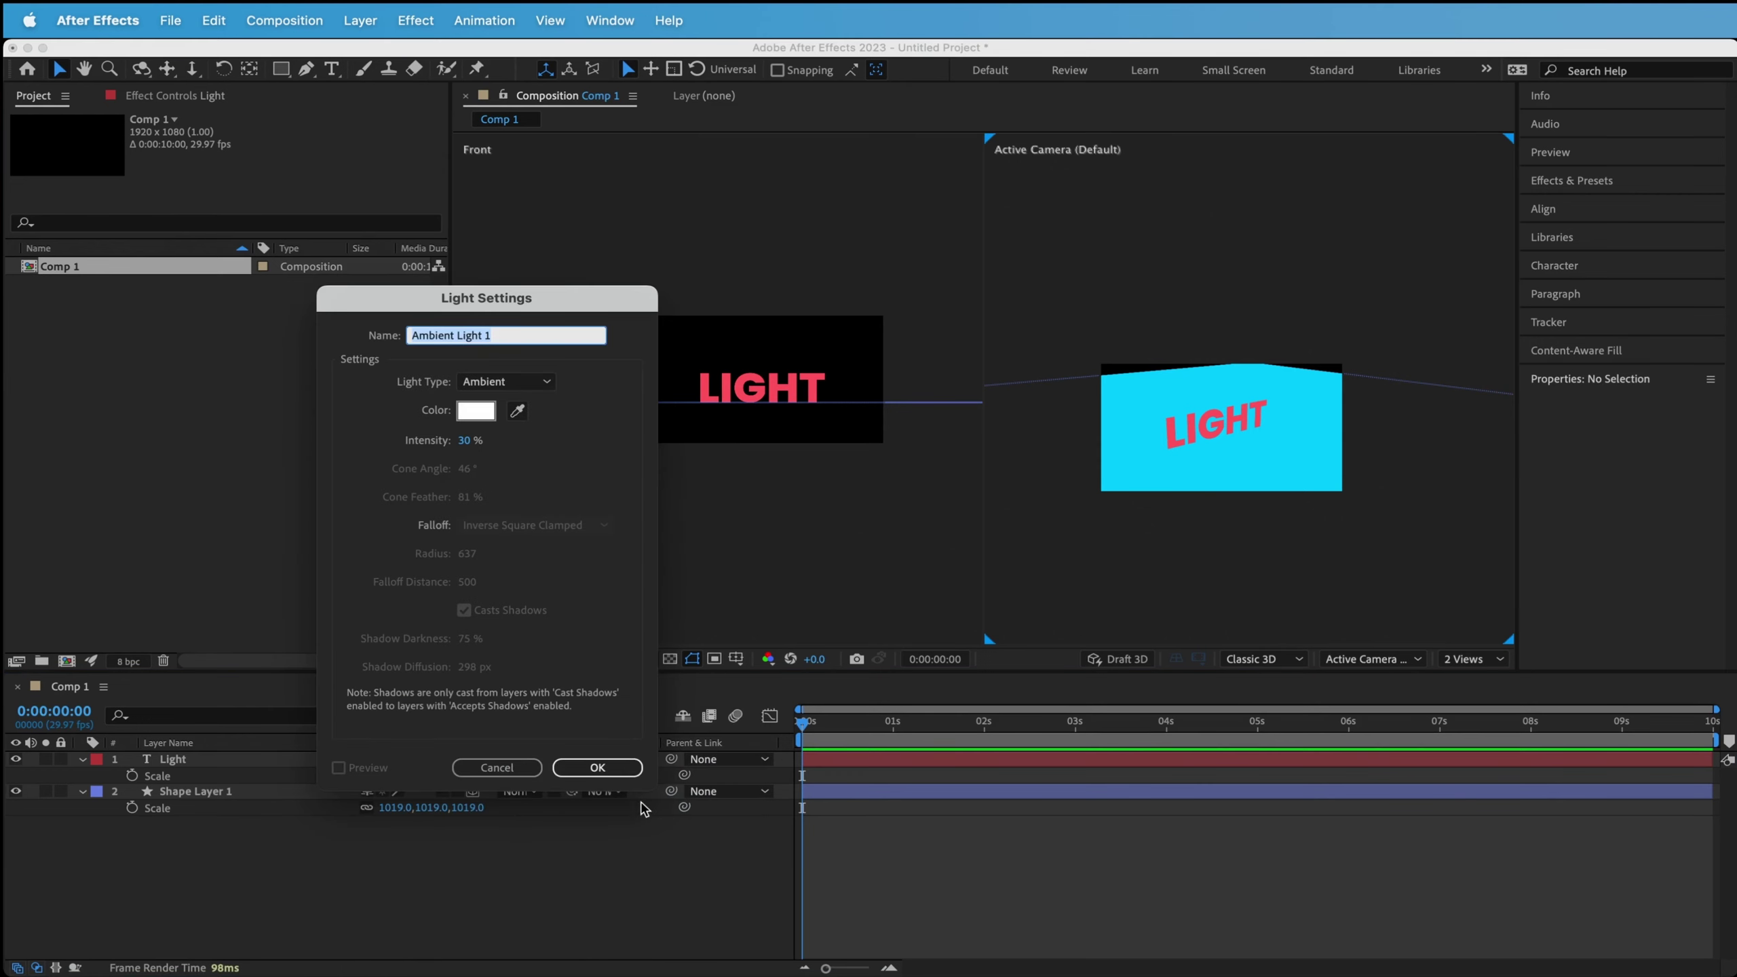
pyautogui.click(522, 388)
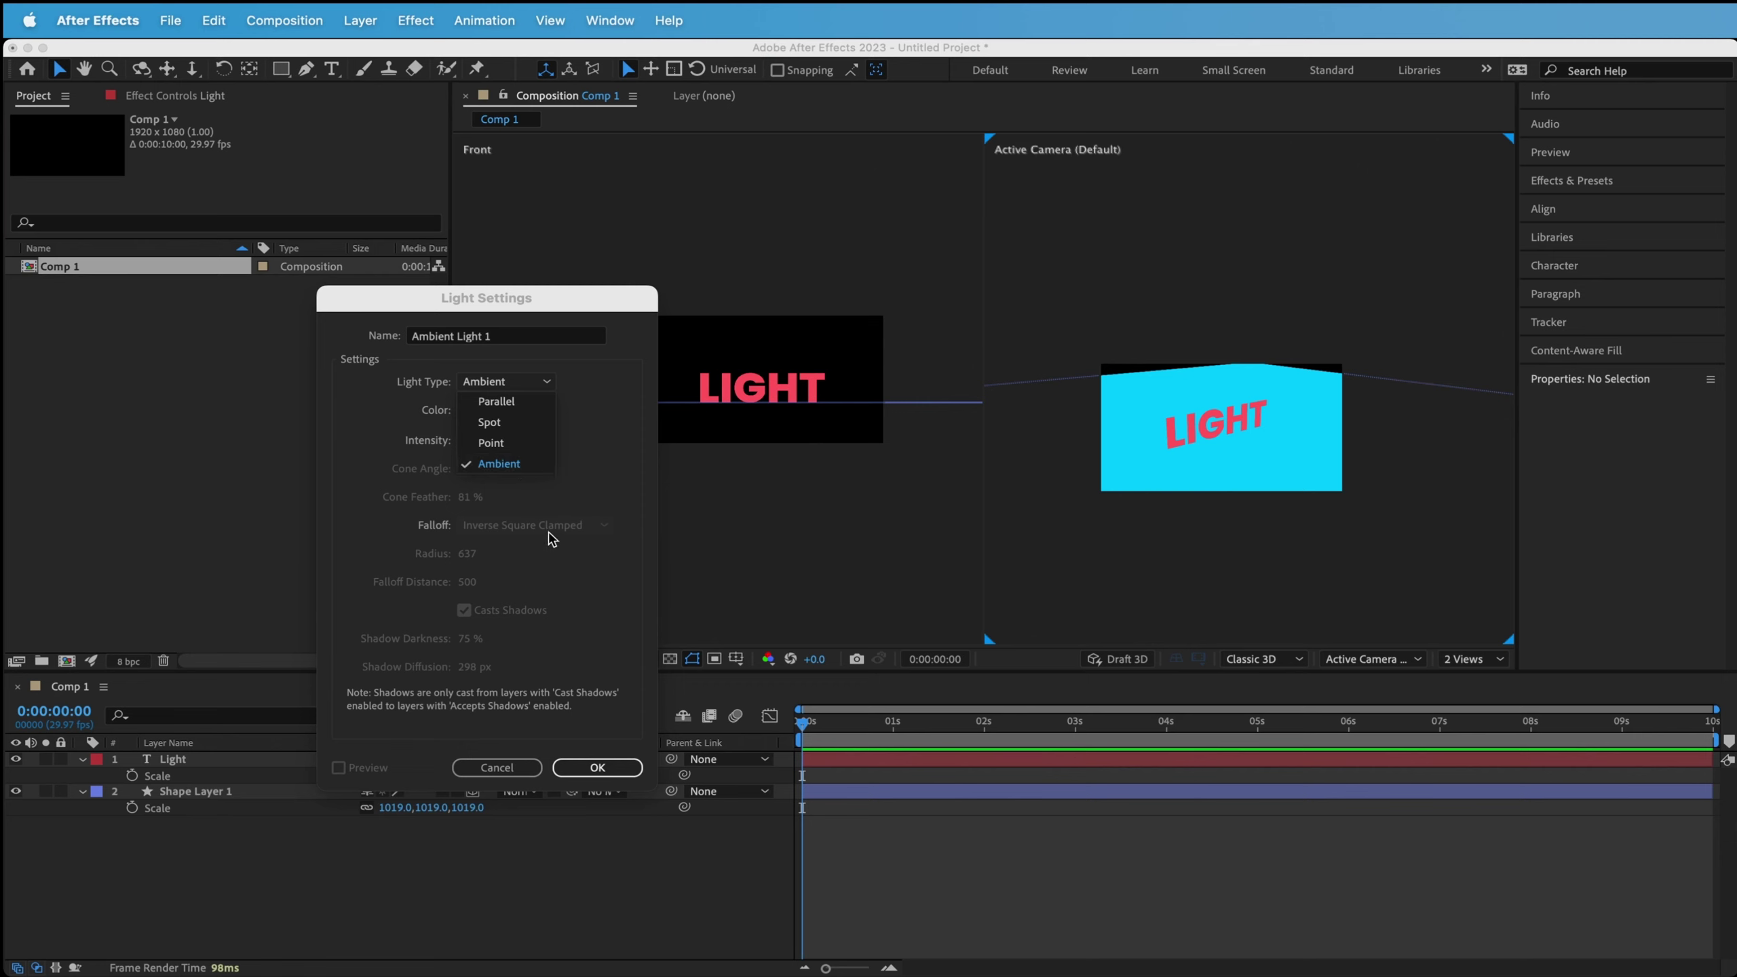
pyautogui.click(513, 445)
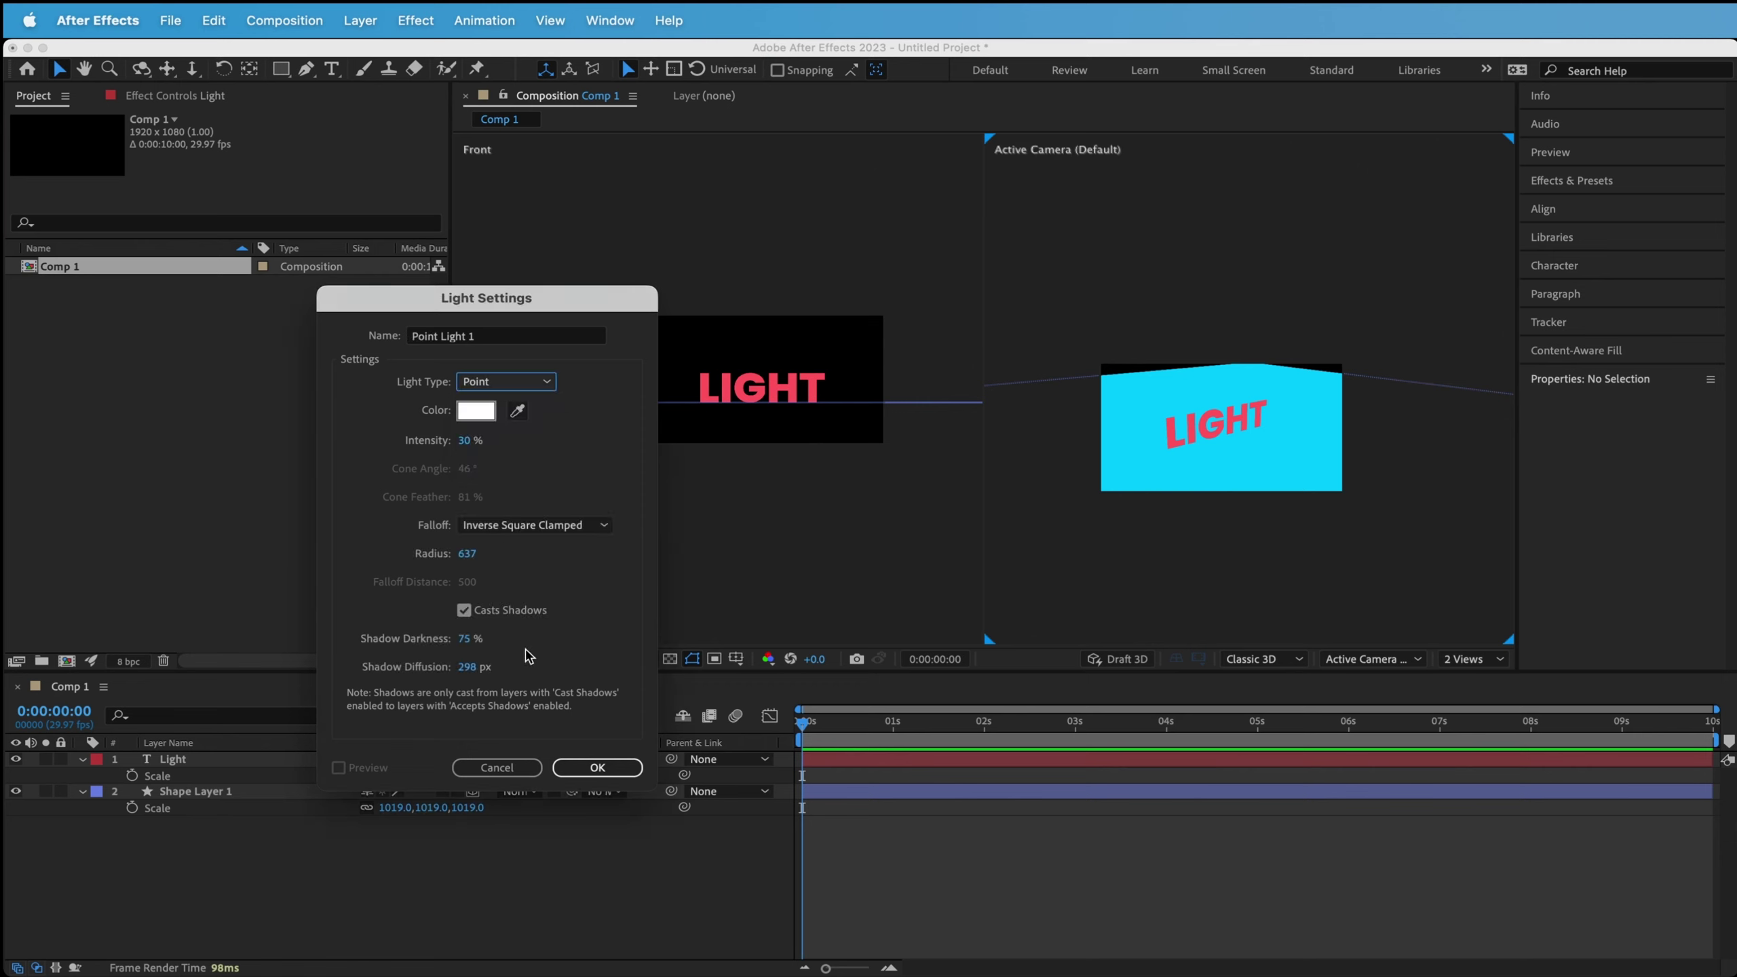
pyautogui.click(464, 613)
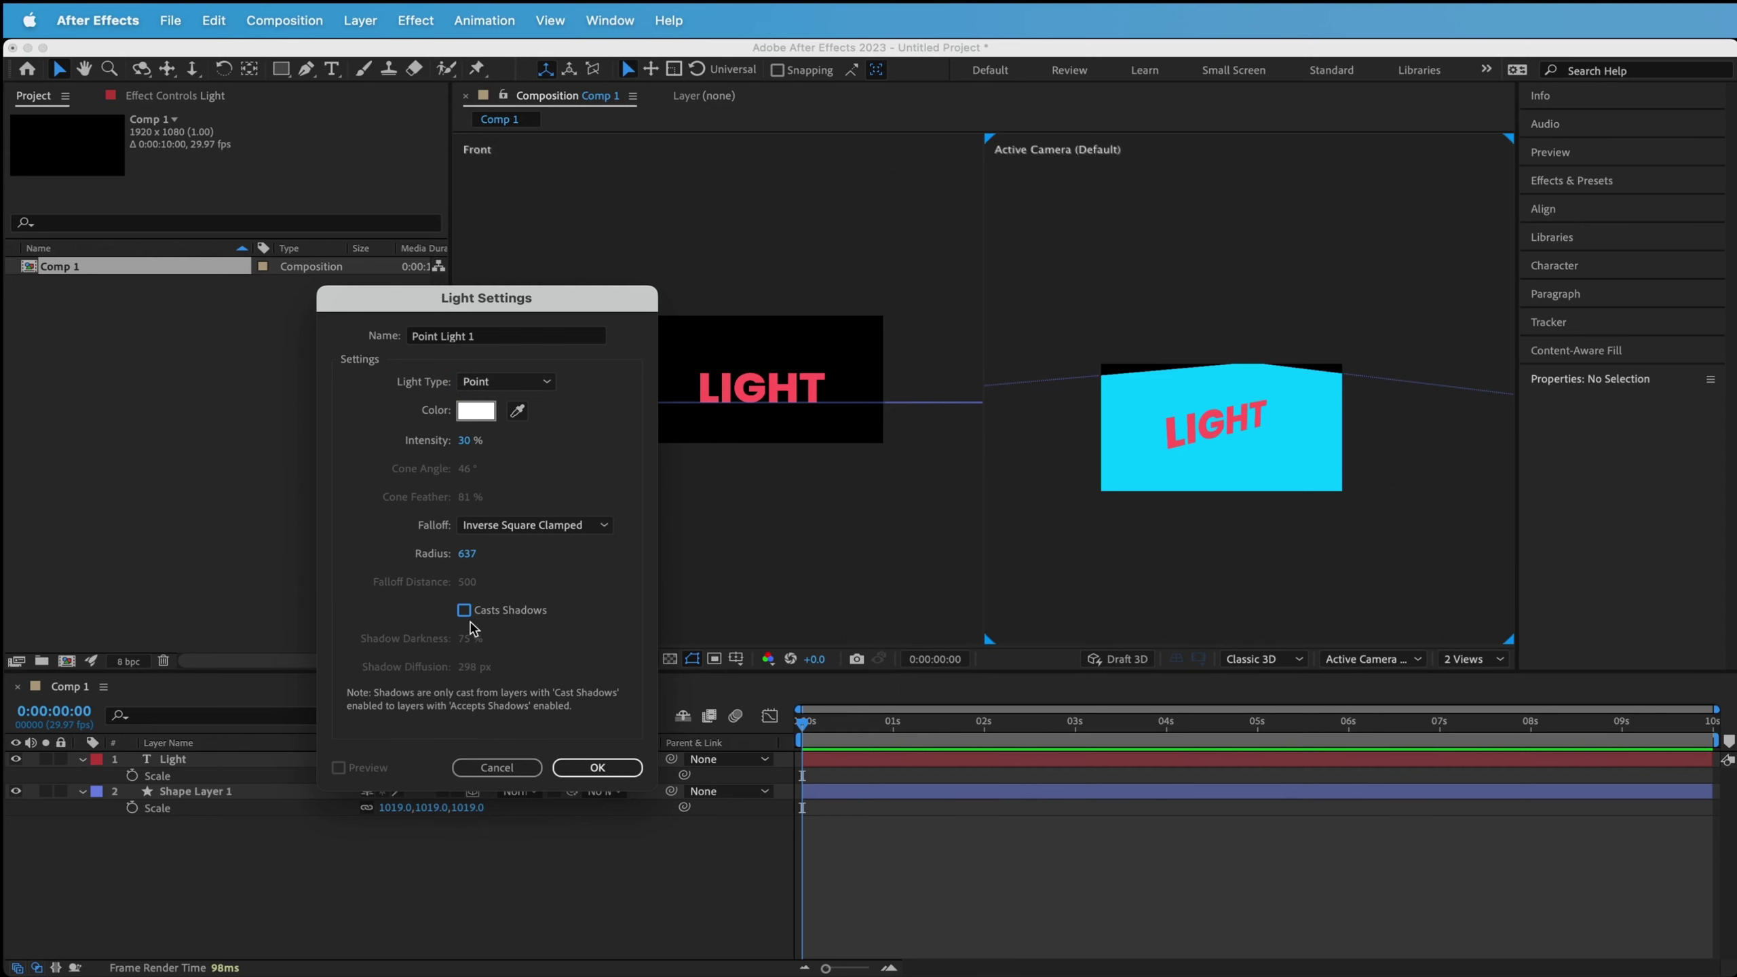
pyautogui.click(597, 767)
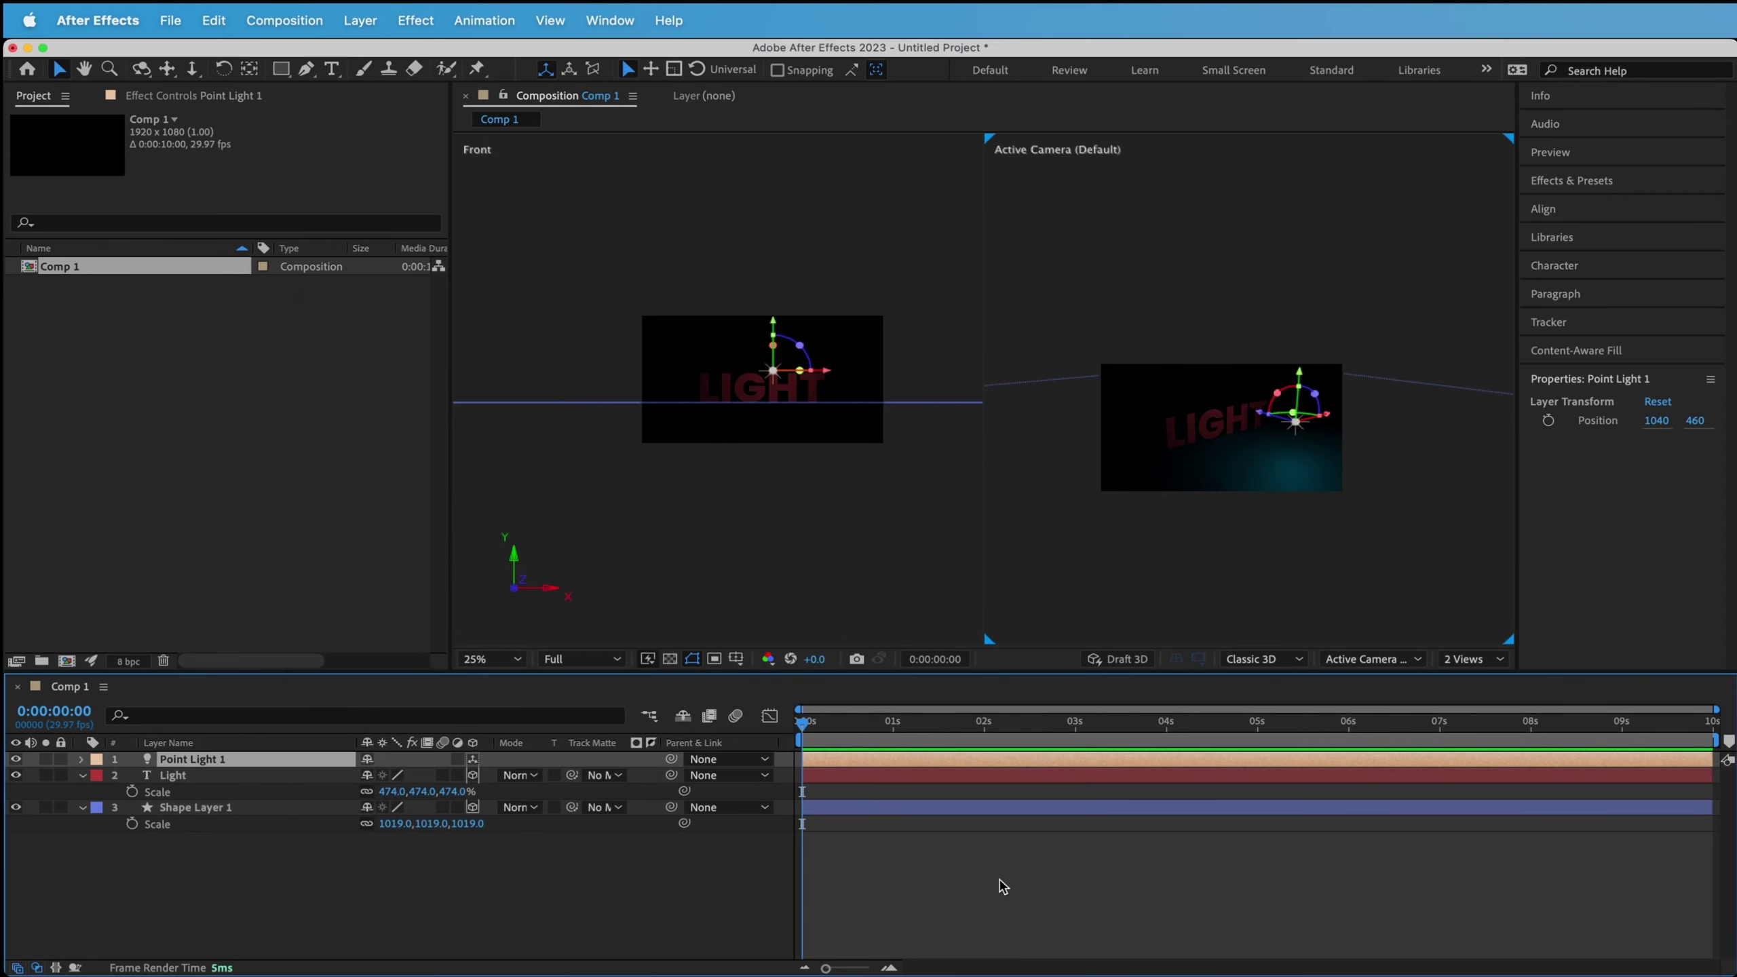
# Reposition the point light in both views so it sits near the upper middle of the LIGHT text.
pyautogui.scroll(3, 1260, 411)
pyautogui.scroll(-4, 1256, 410)
pyautogui.moveTo(1336, 380); pyautogui.dragTo(1257, 404)
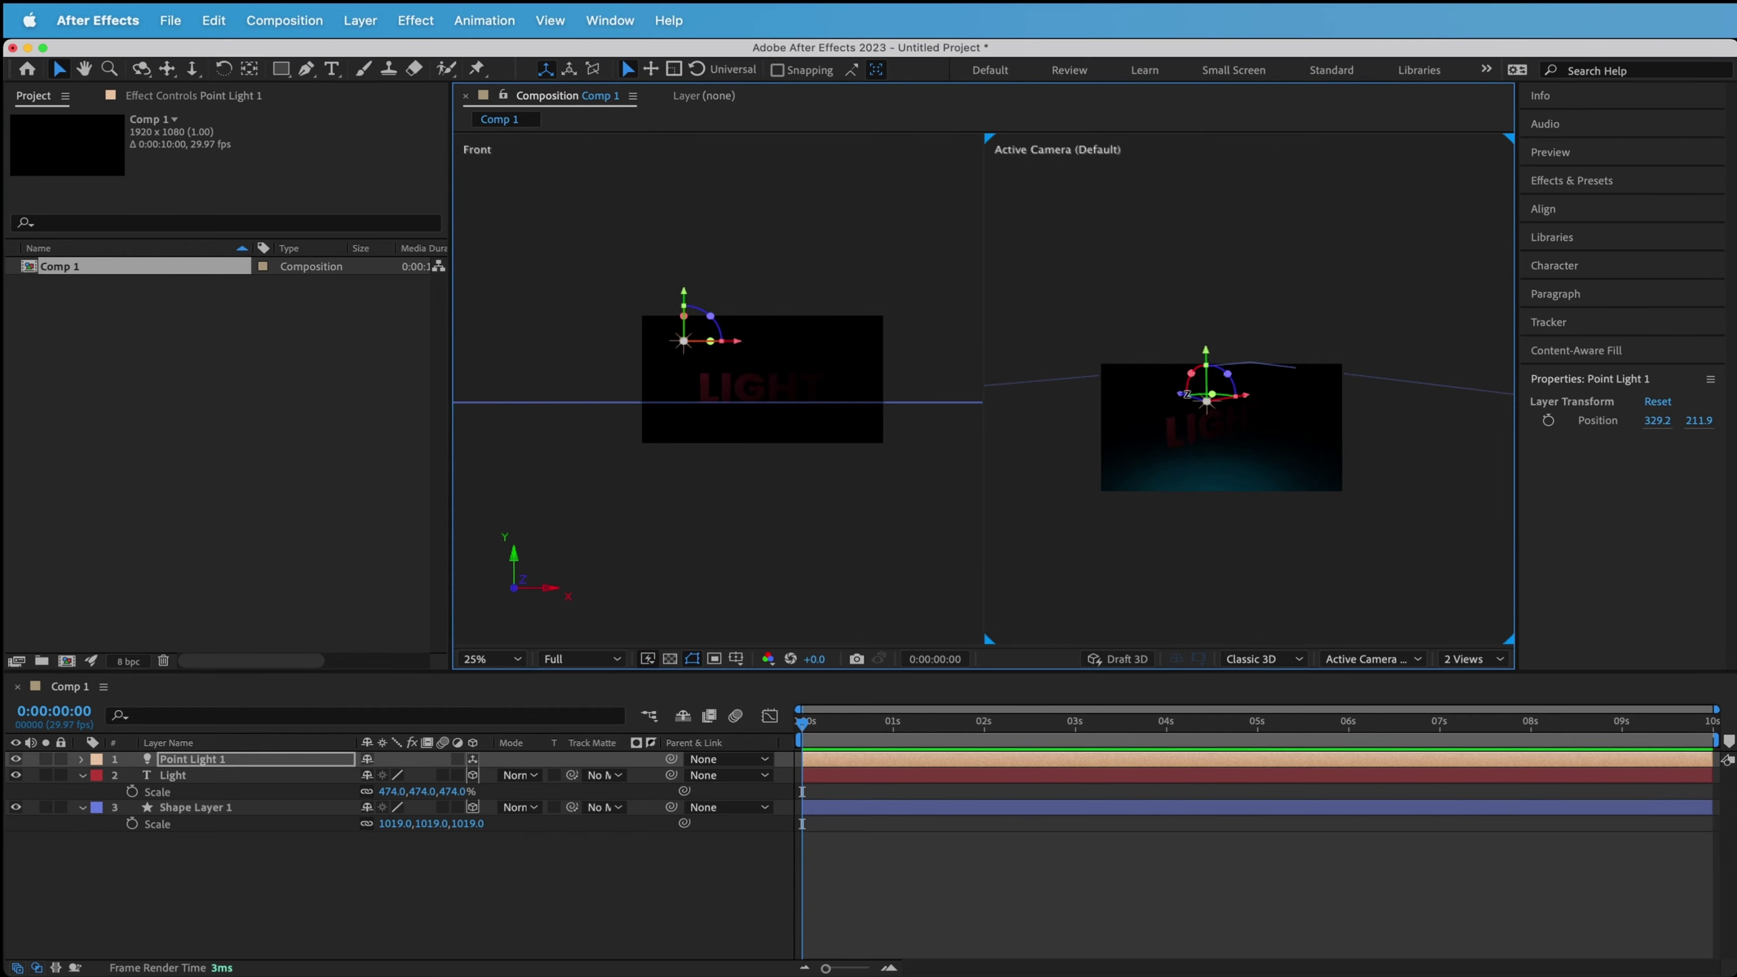
pyautogui.click(689, 352)
pyautogui.click(690, 352)
pyautogui.moveTo(739, 342)
pyautogui.mouseDown()
pyautogui.moveTo(801, 342)
pyautogui.moveTo(749, 318)
pyautogui.moveTo(756, 334)
pyautogui.mouseUp()
pyautogui.moveTo(1242, 437); pyautogui.dragTo(1240, 430)
pyautogui.click(1274, 342)
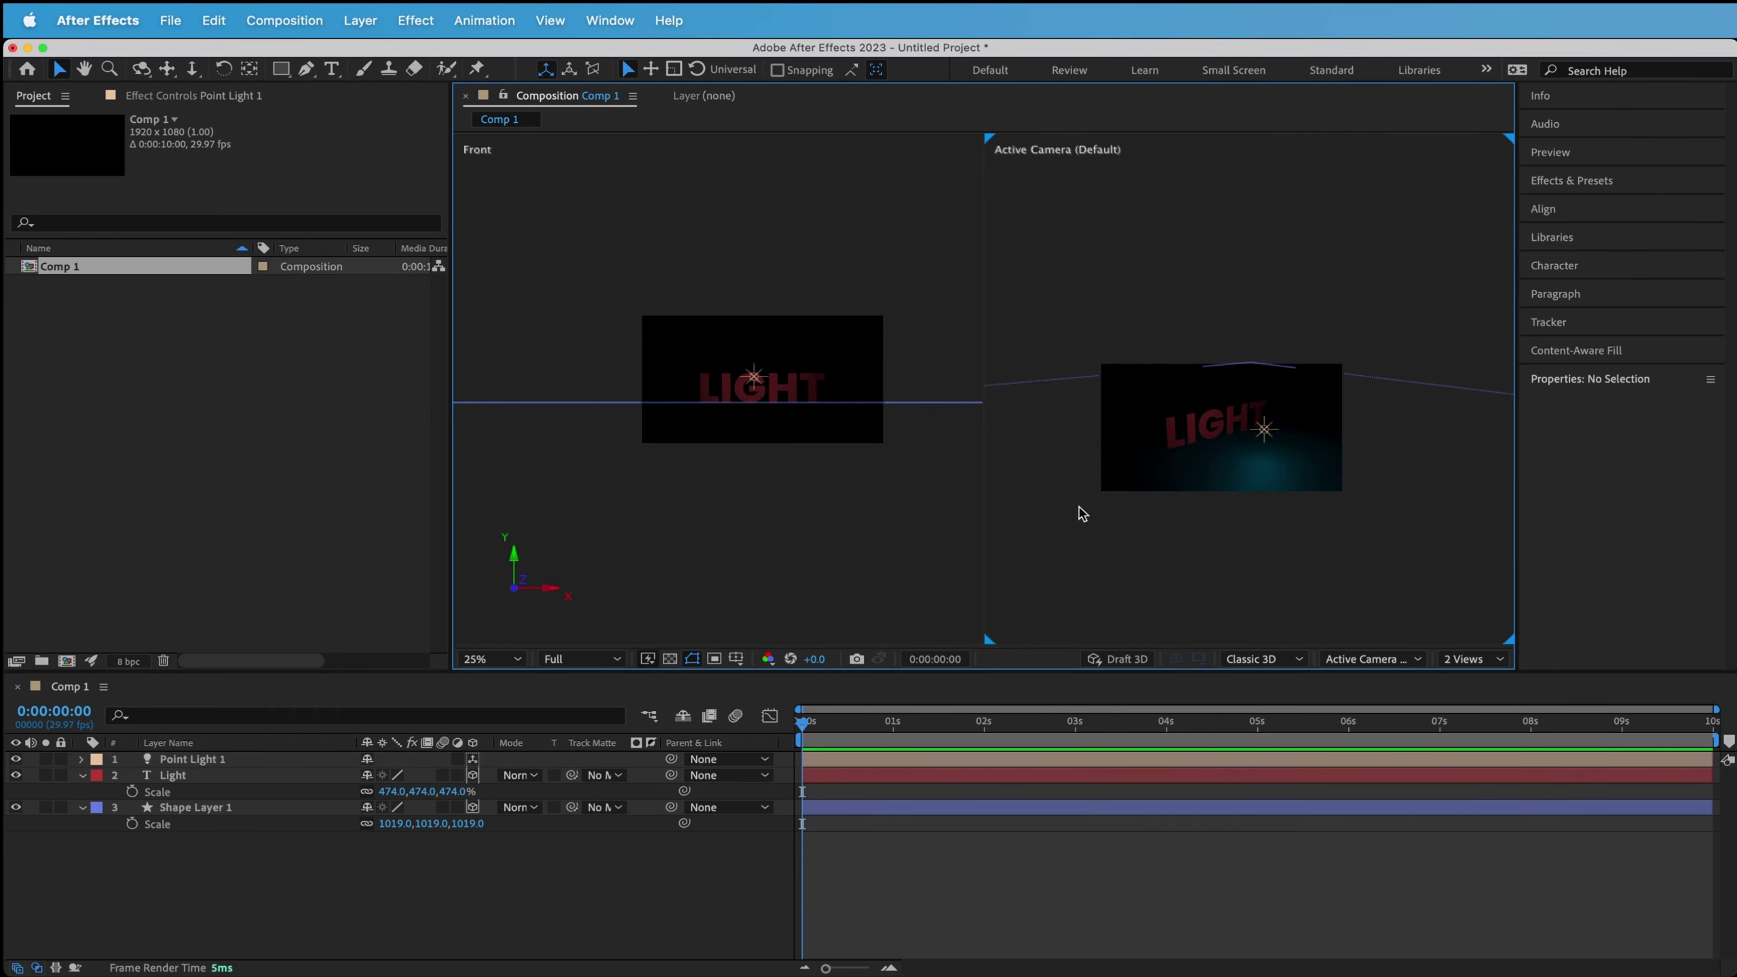
pyautogui.click(1262, 431)
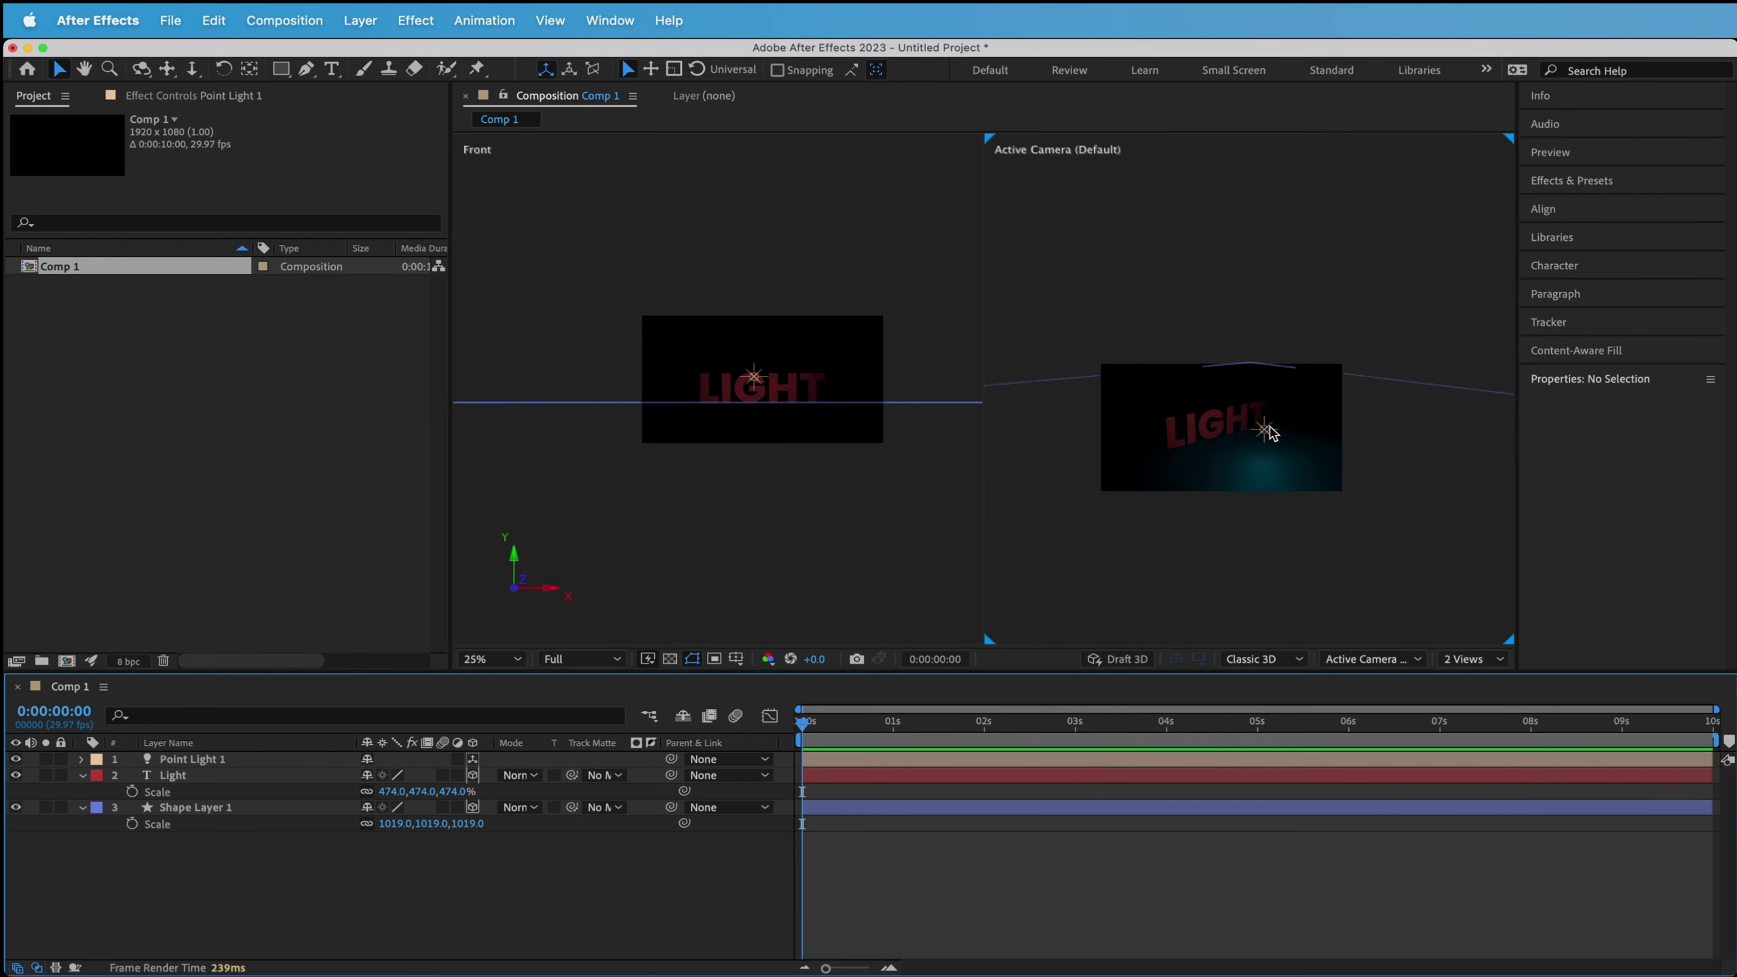
# Raise the point light's intensity to 63%, keeping its light type as Point.
pyautogui.click(1270, 428)
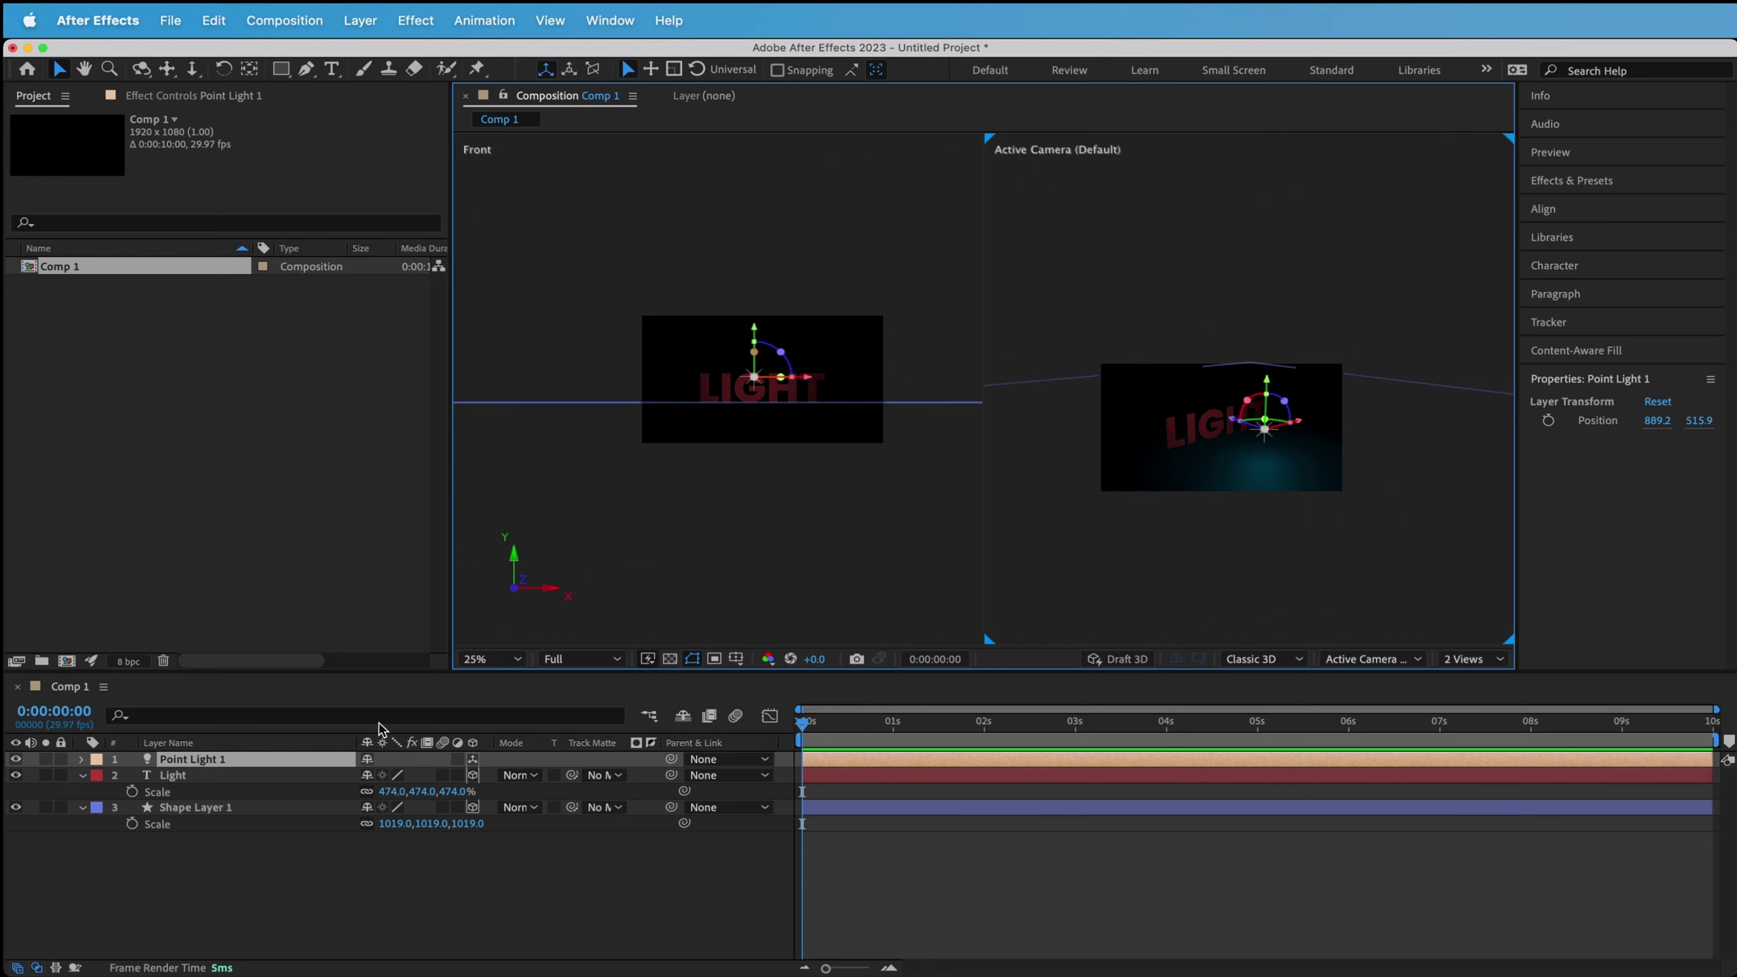
pyautogui.click(258, 861)
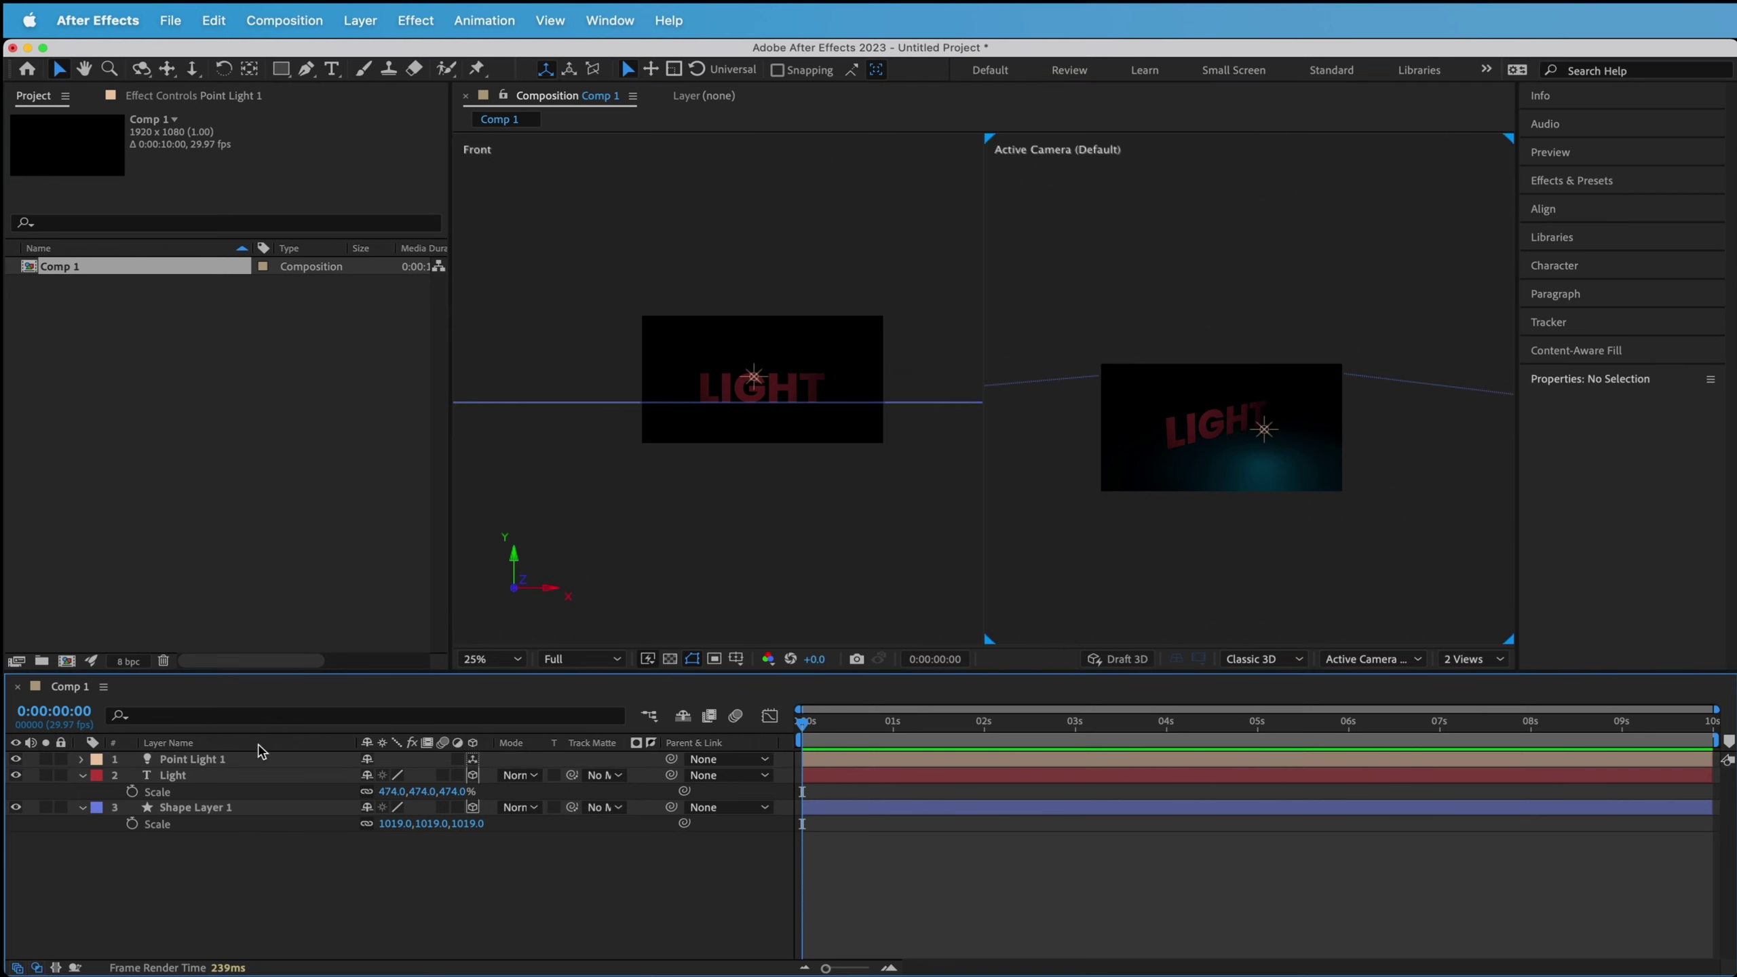
pyautogui.click(199, 759)
pyautogui.doubleClick(198, 760)
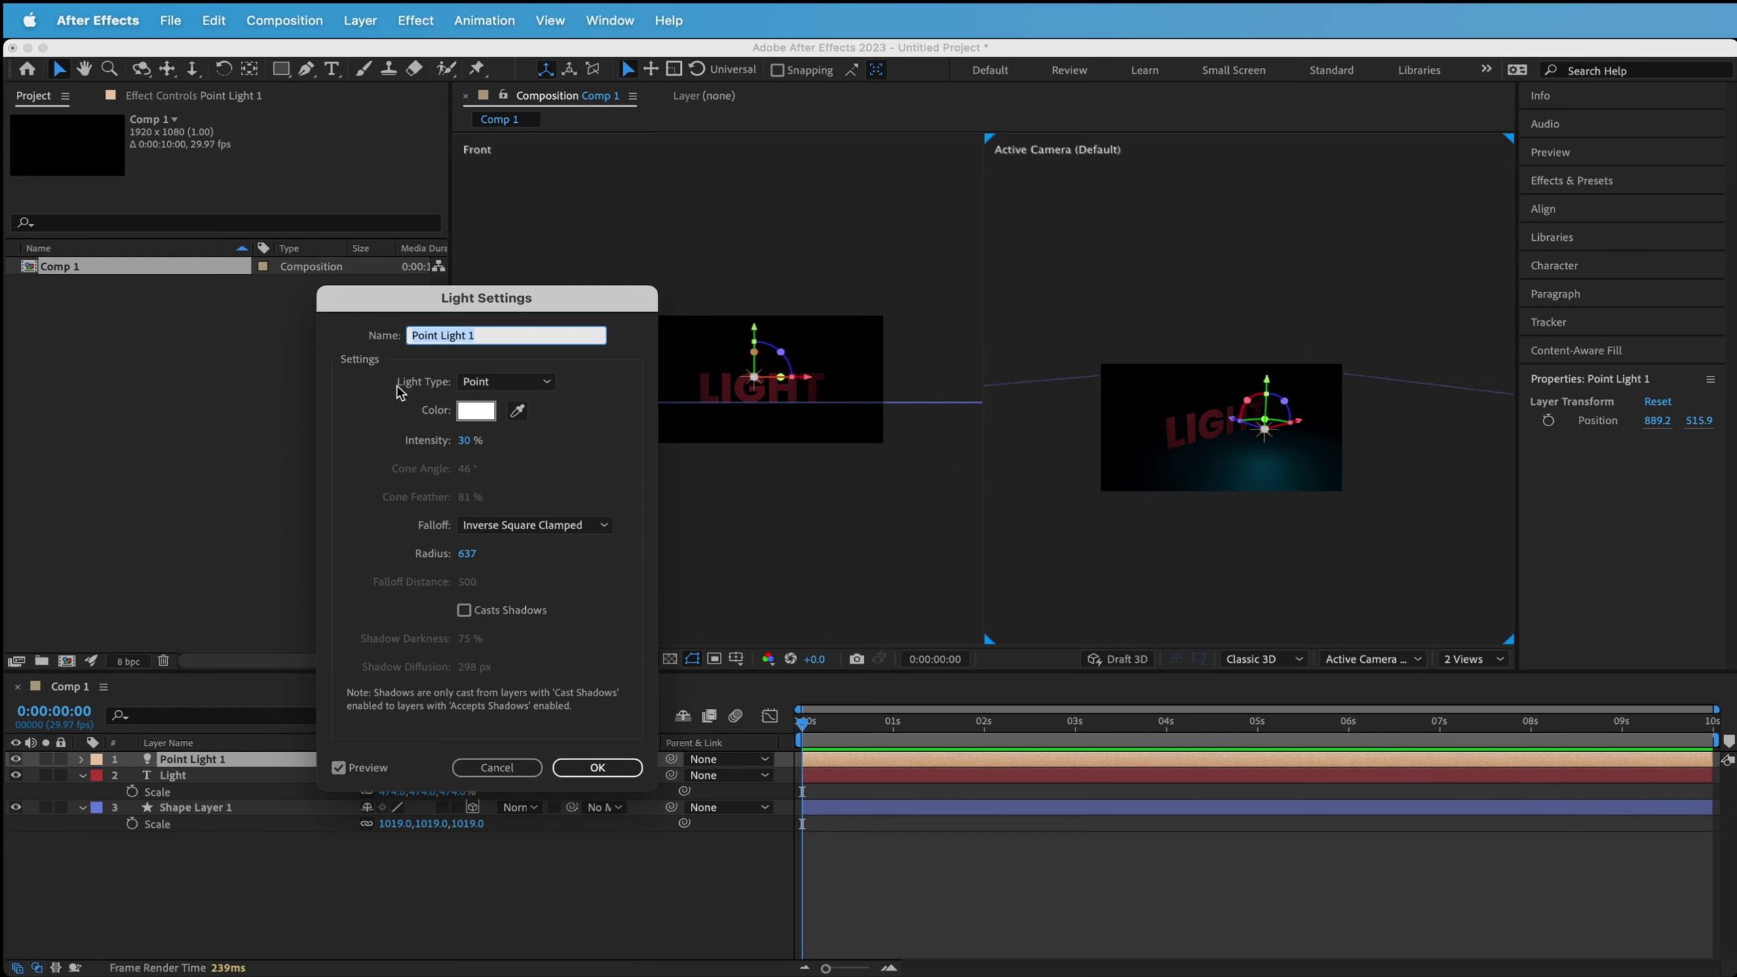
pyautogui.click(514, 382)
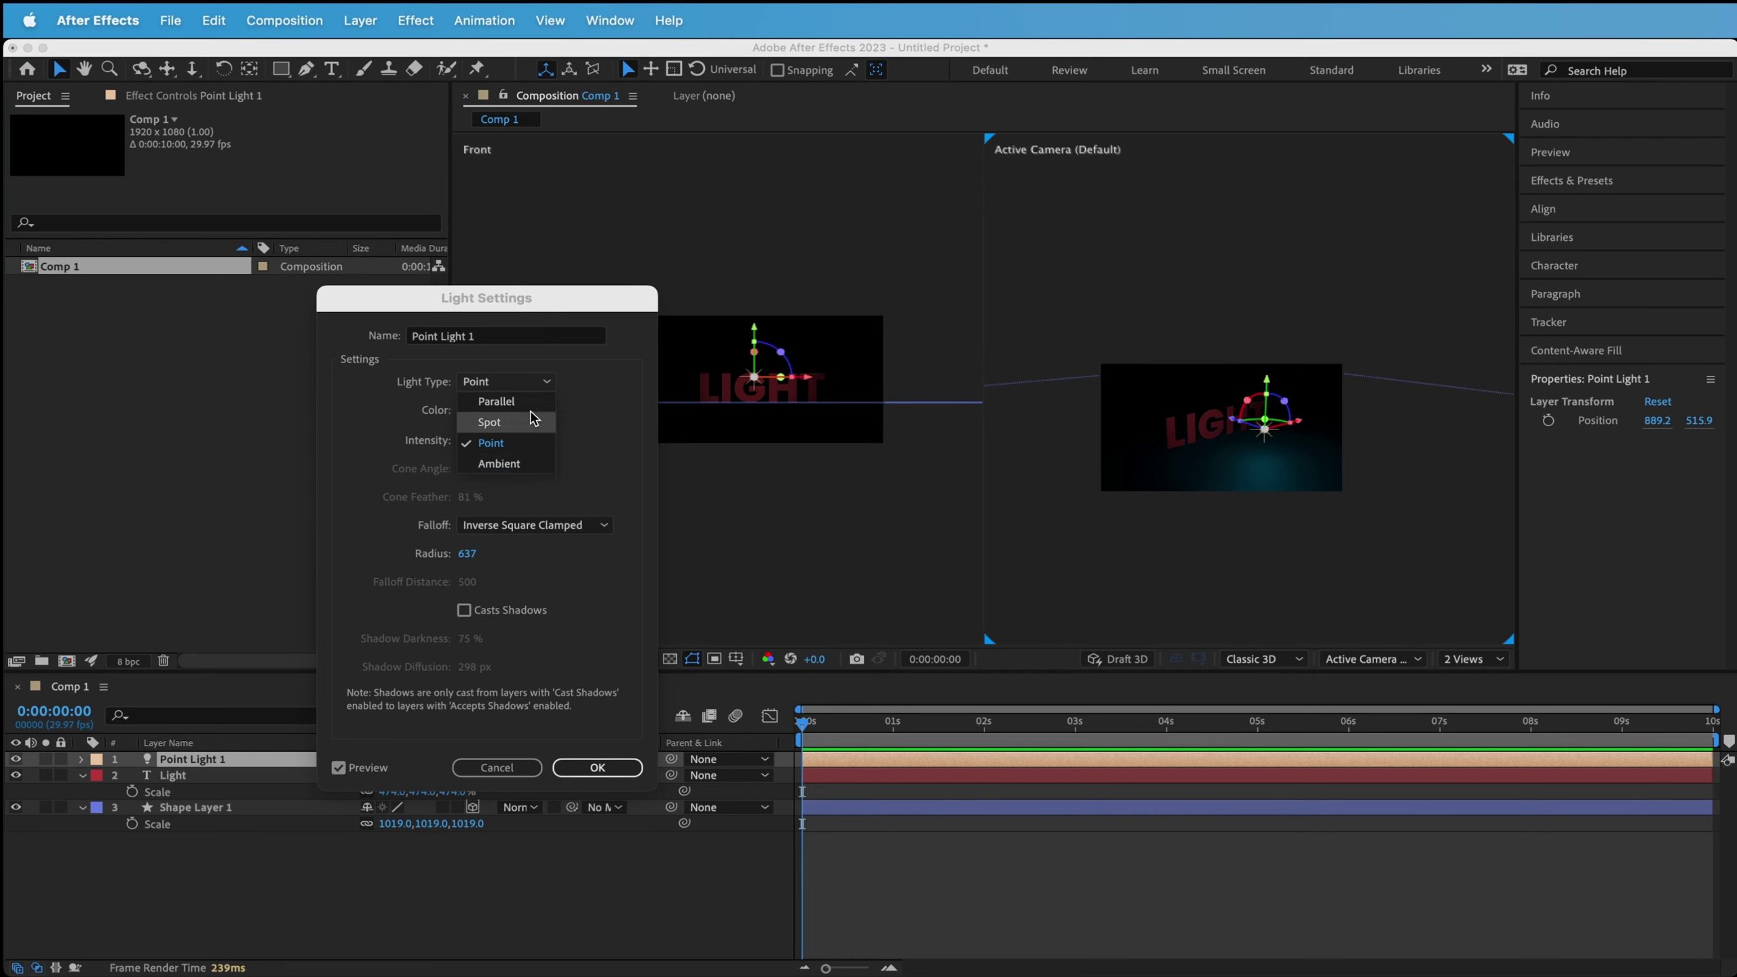
pyautogui.click(517, 449)
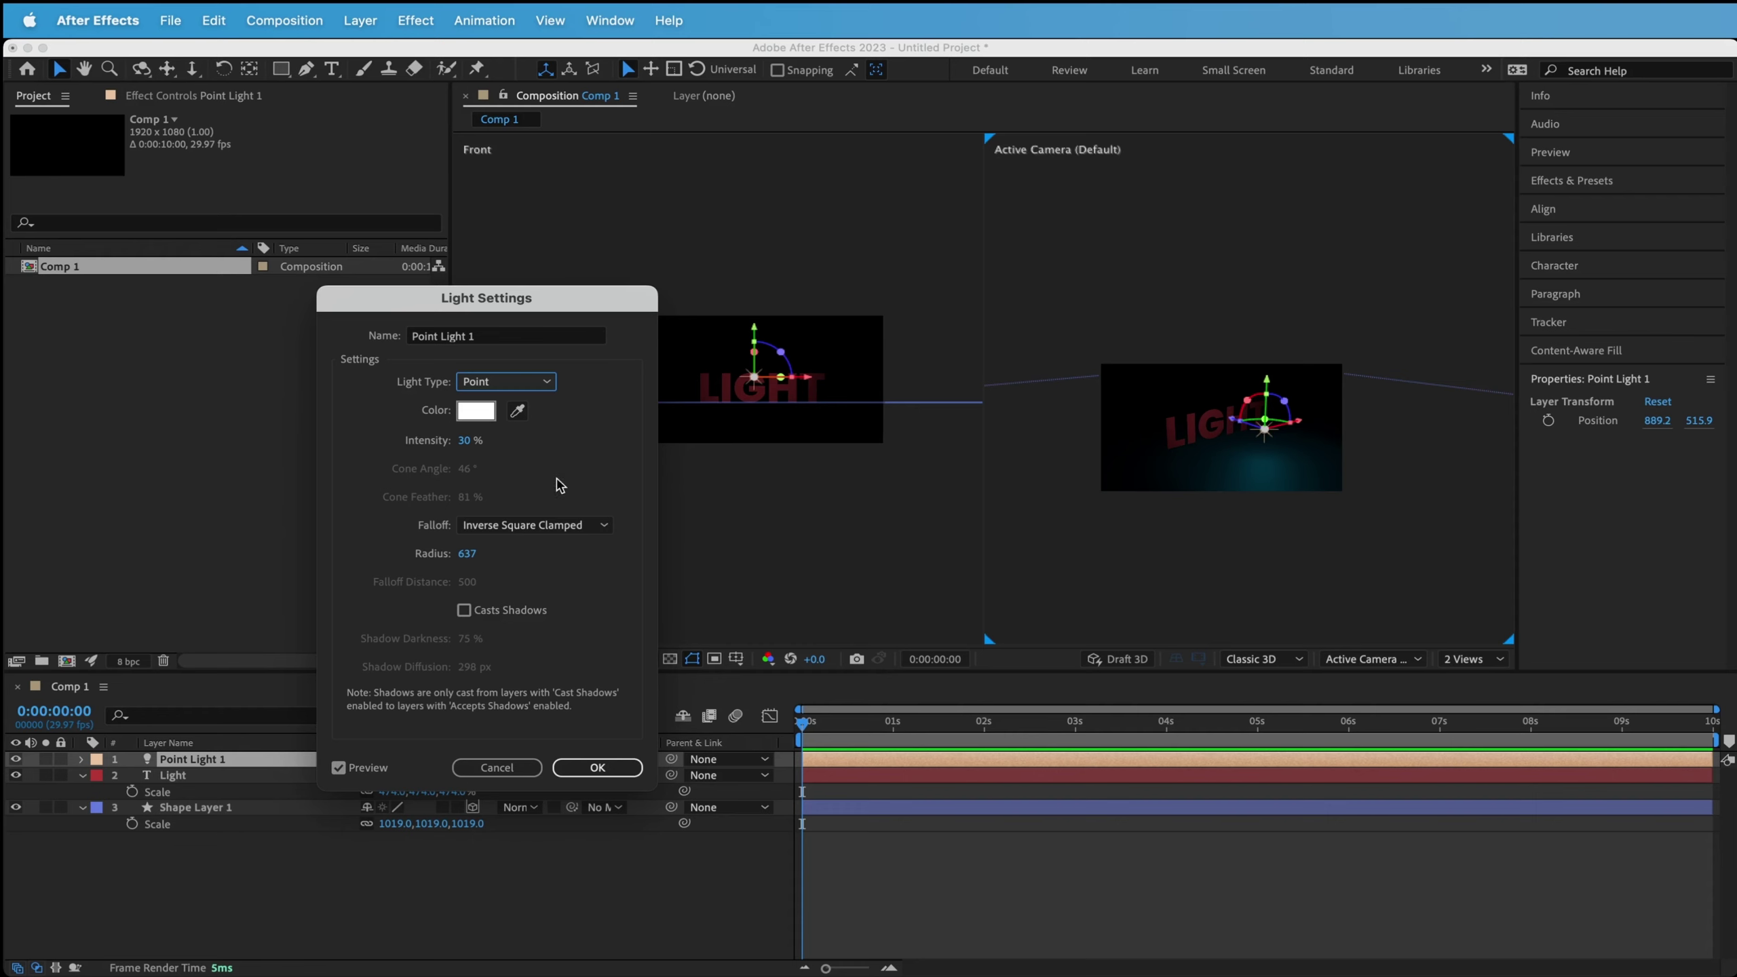
pyautogui.moveTo(466, 445); pyautogui.dragTo(498, 438)
pyautogui.press('Return')
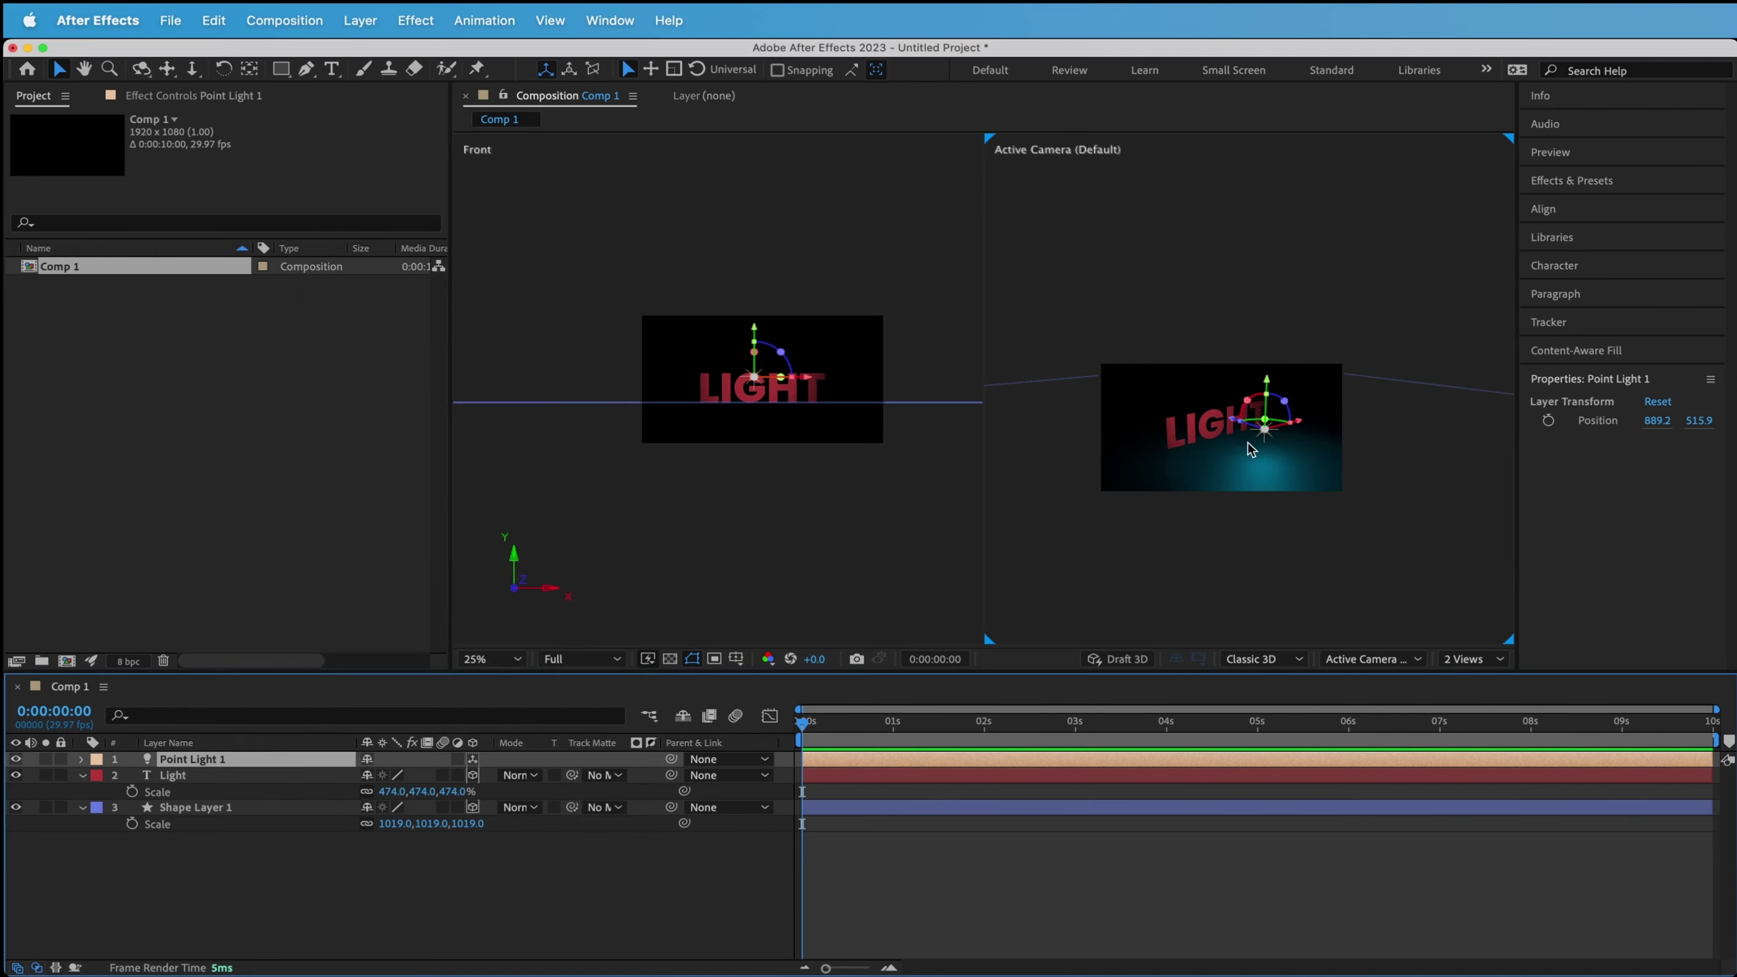
# Move the point light vertically below and above the LIGHT text, leaving it overhead at a Y position of about 132.
pyautogui.scroll(4, 1261, 441)
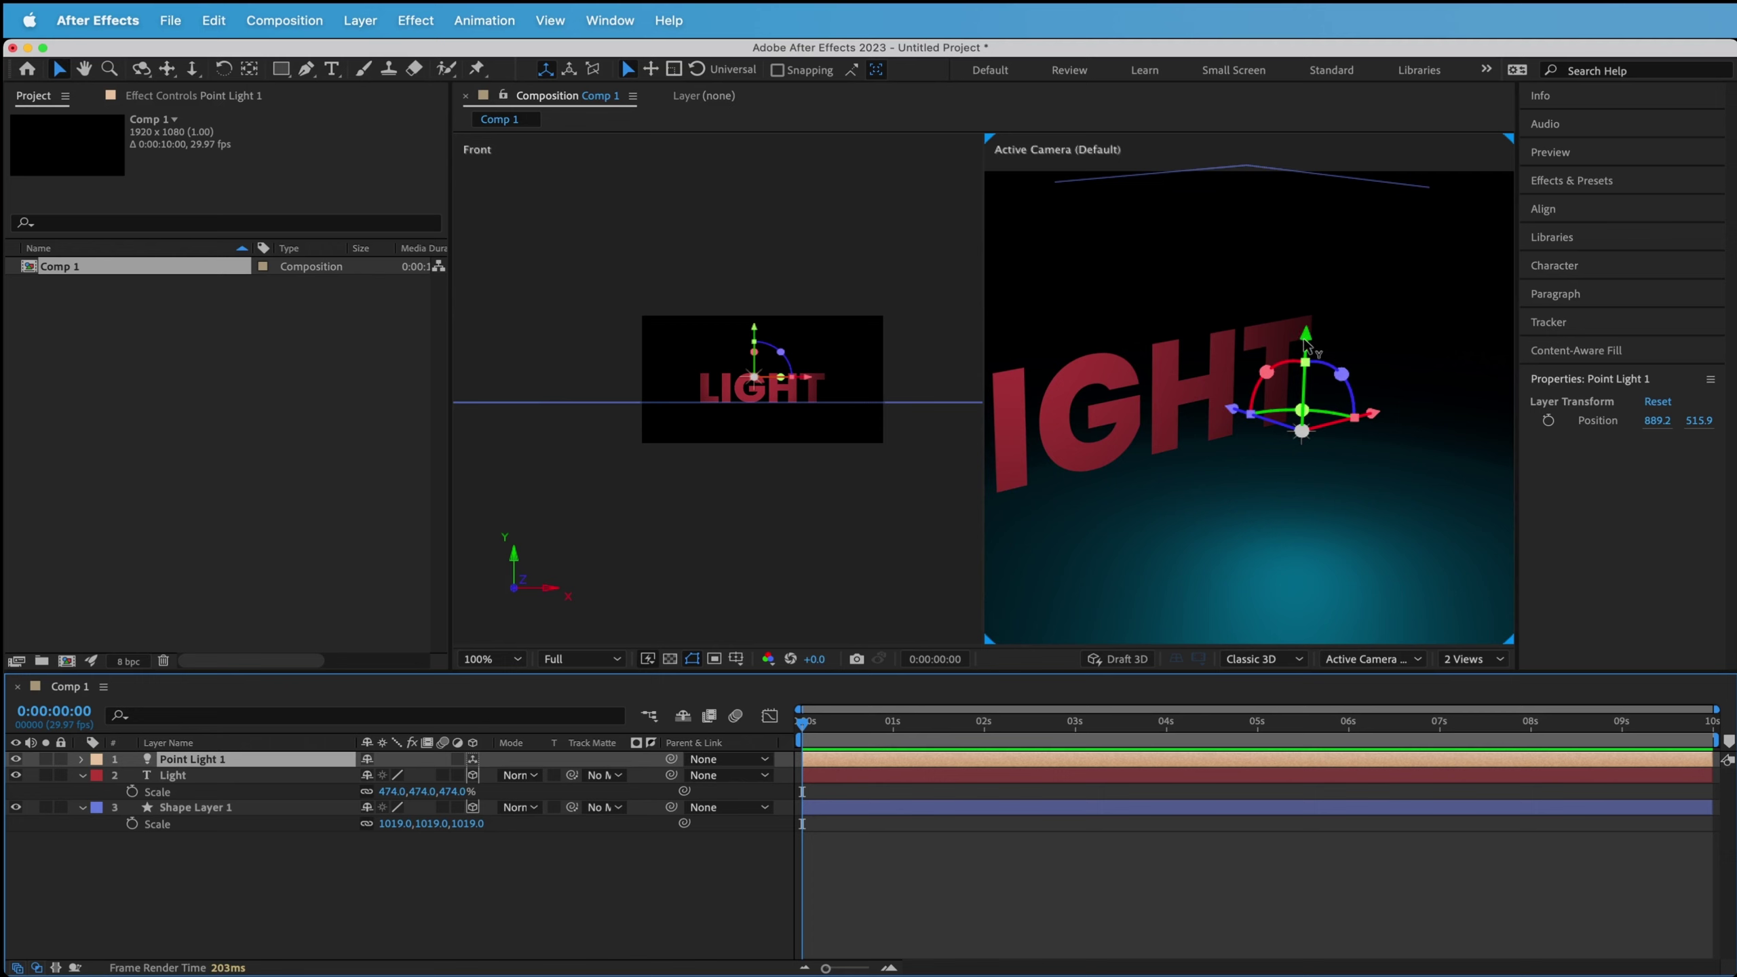
pyautogui.moveTo(1307, 344); pyautogui.dragTo(1309, 454)
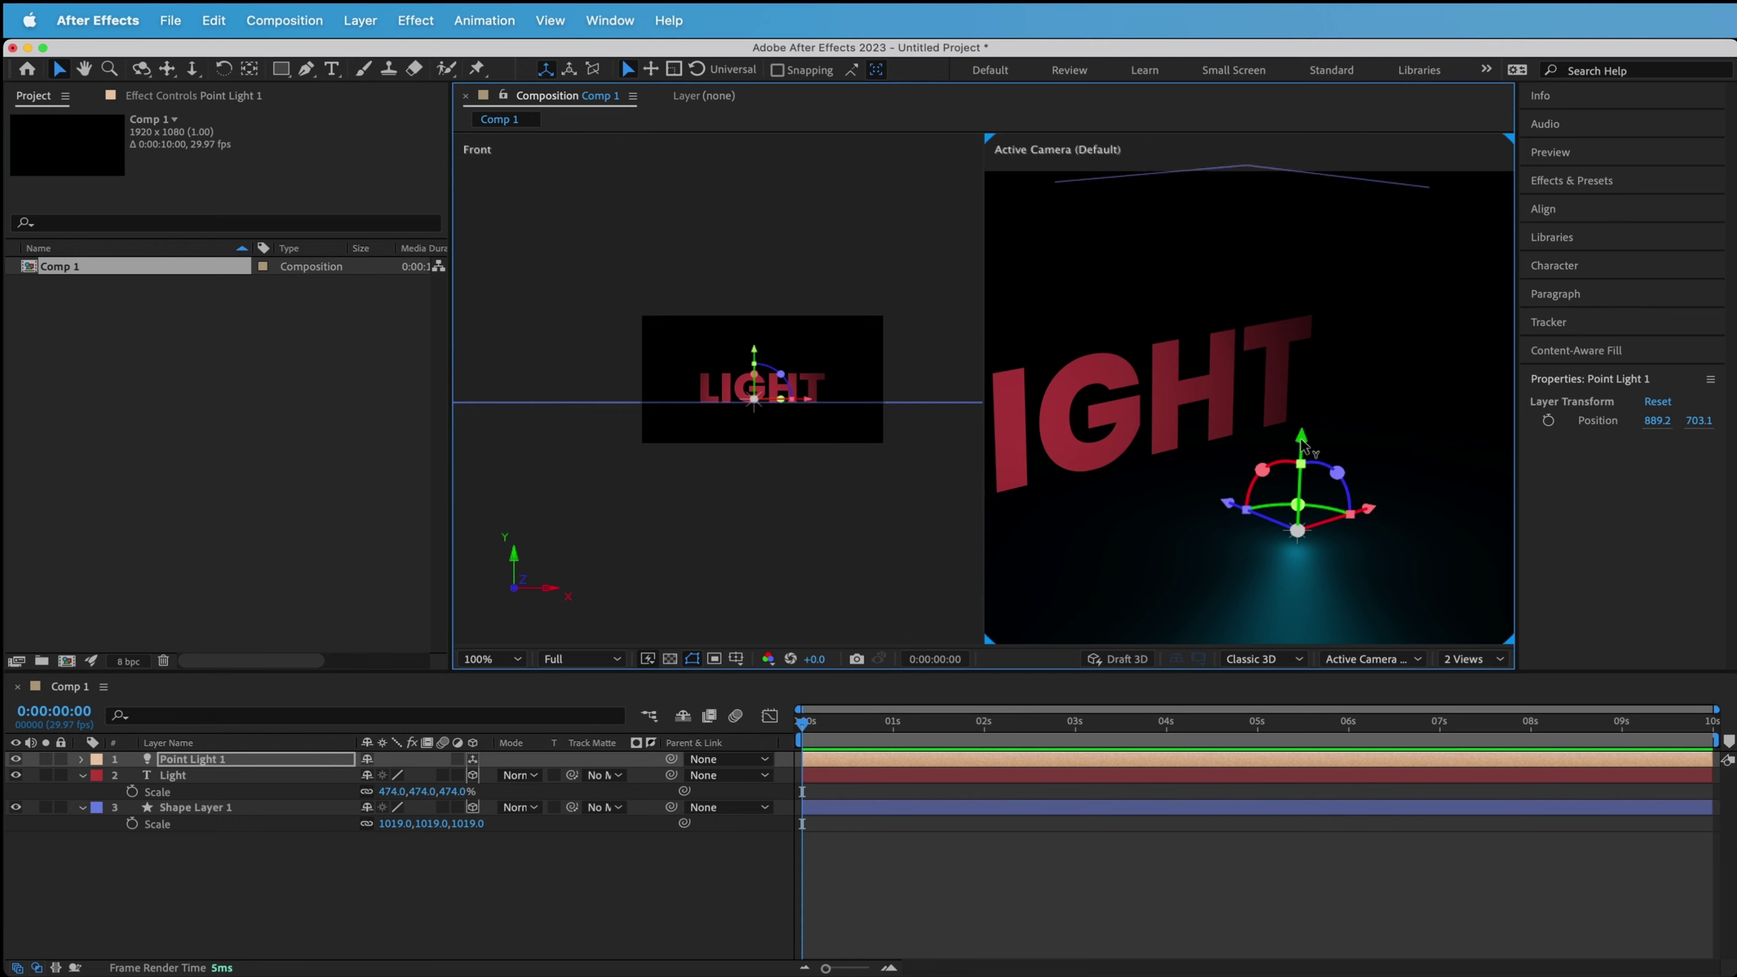
pyautogui.moveTo(1301, 443); pyautogui.dragTo(1305, 193)
pyautogui.scroll(-4, 1279, 328)
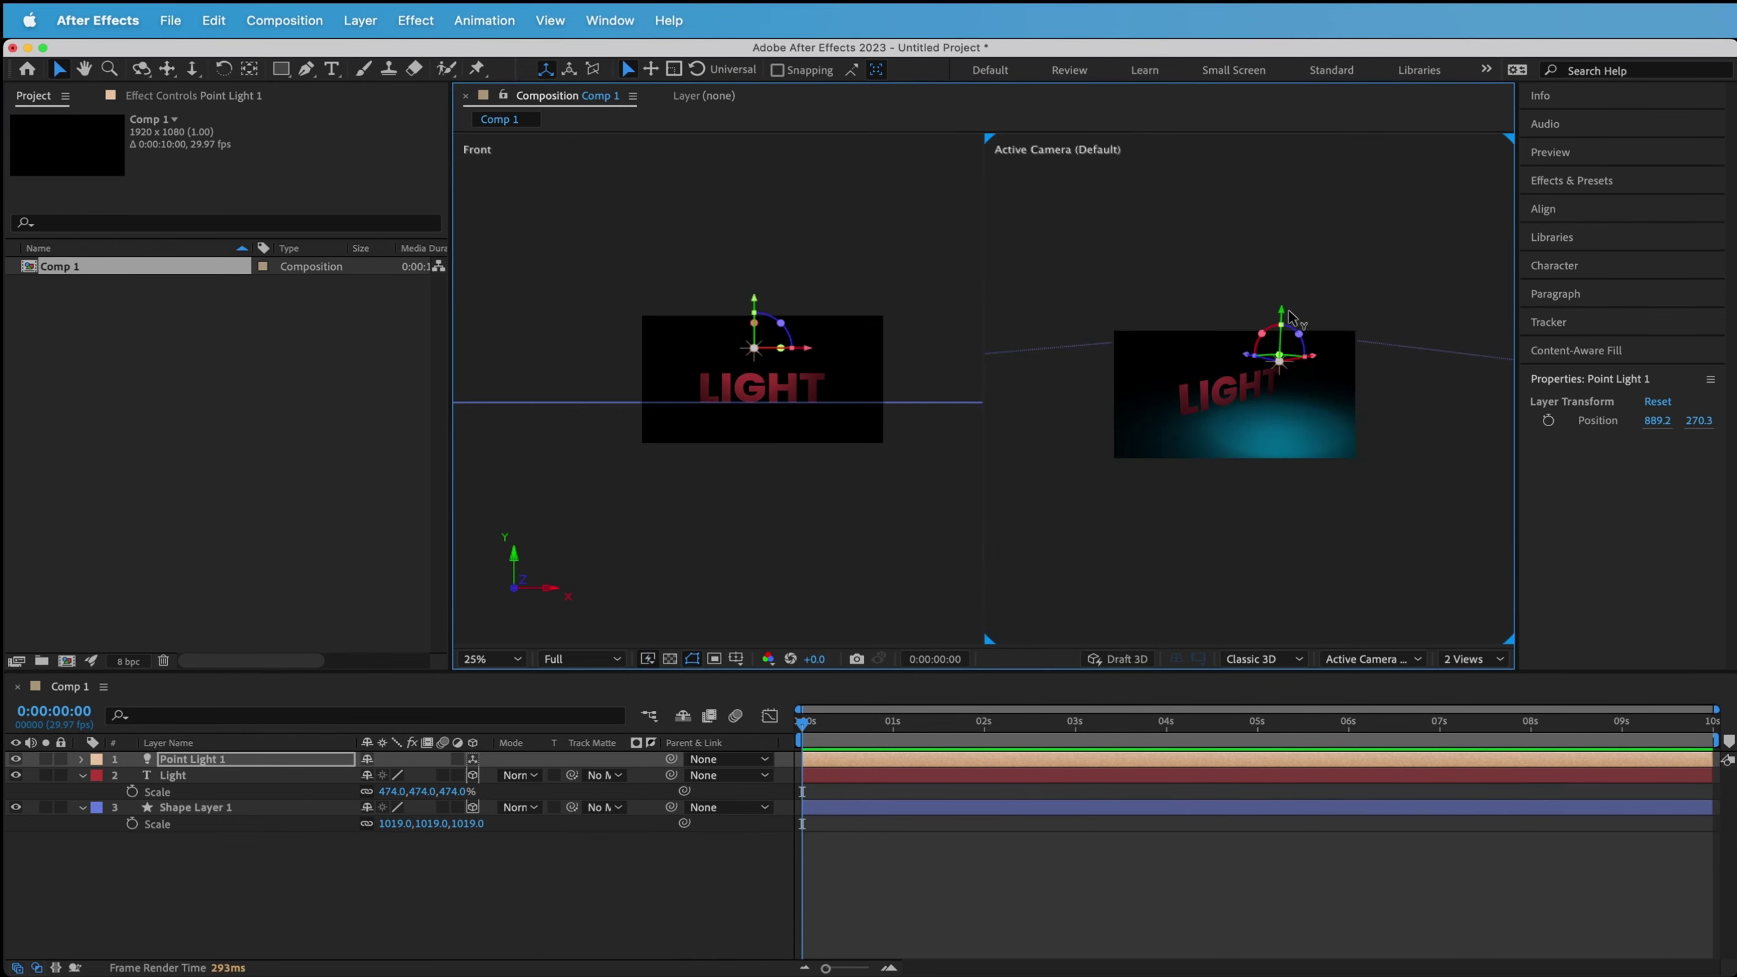
pyautogui.moveTo(1285, 310); pyautogui.dragTo(1286, 289)
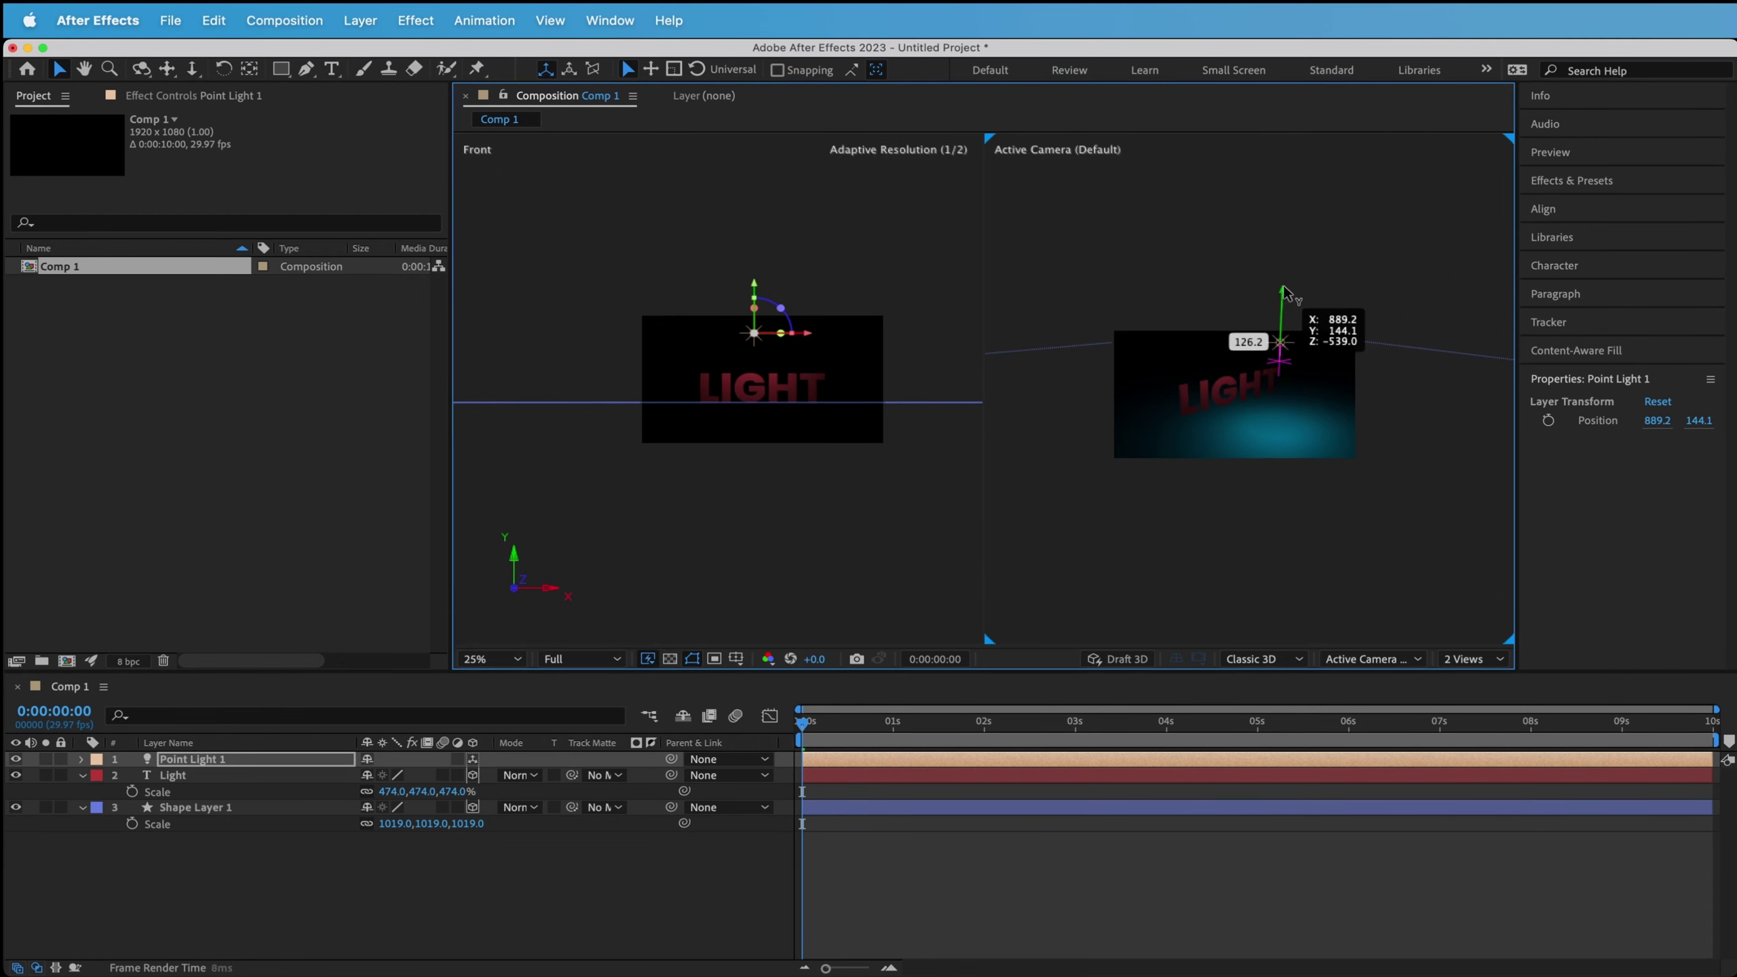
# Change the fill color of the floor shape layer to white and deselect it.
pyautogui.doubleClick(1283, 301)
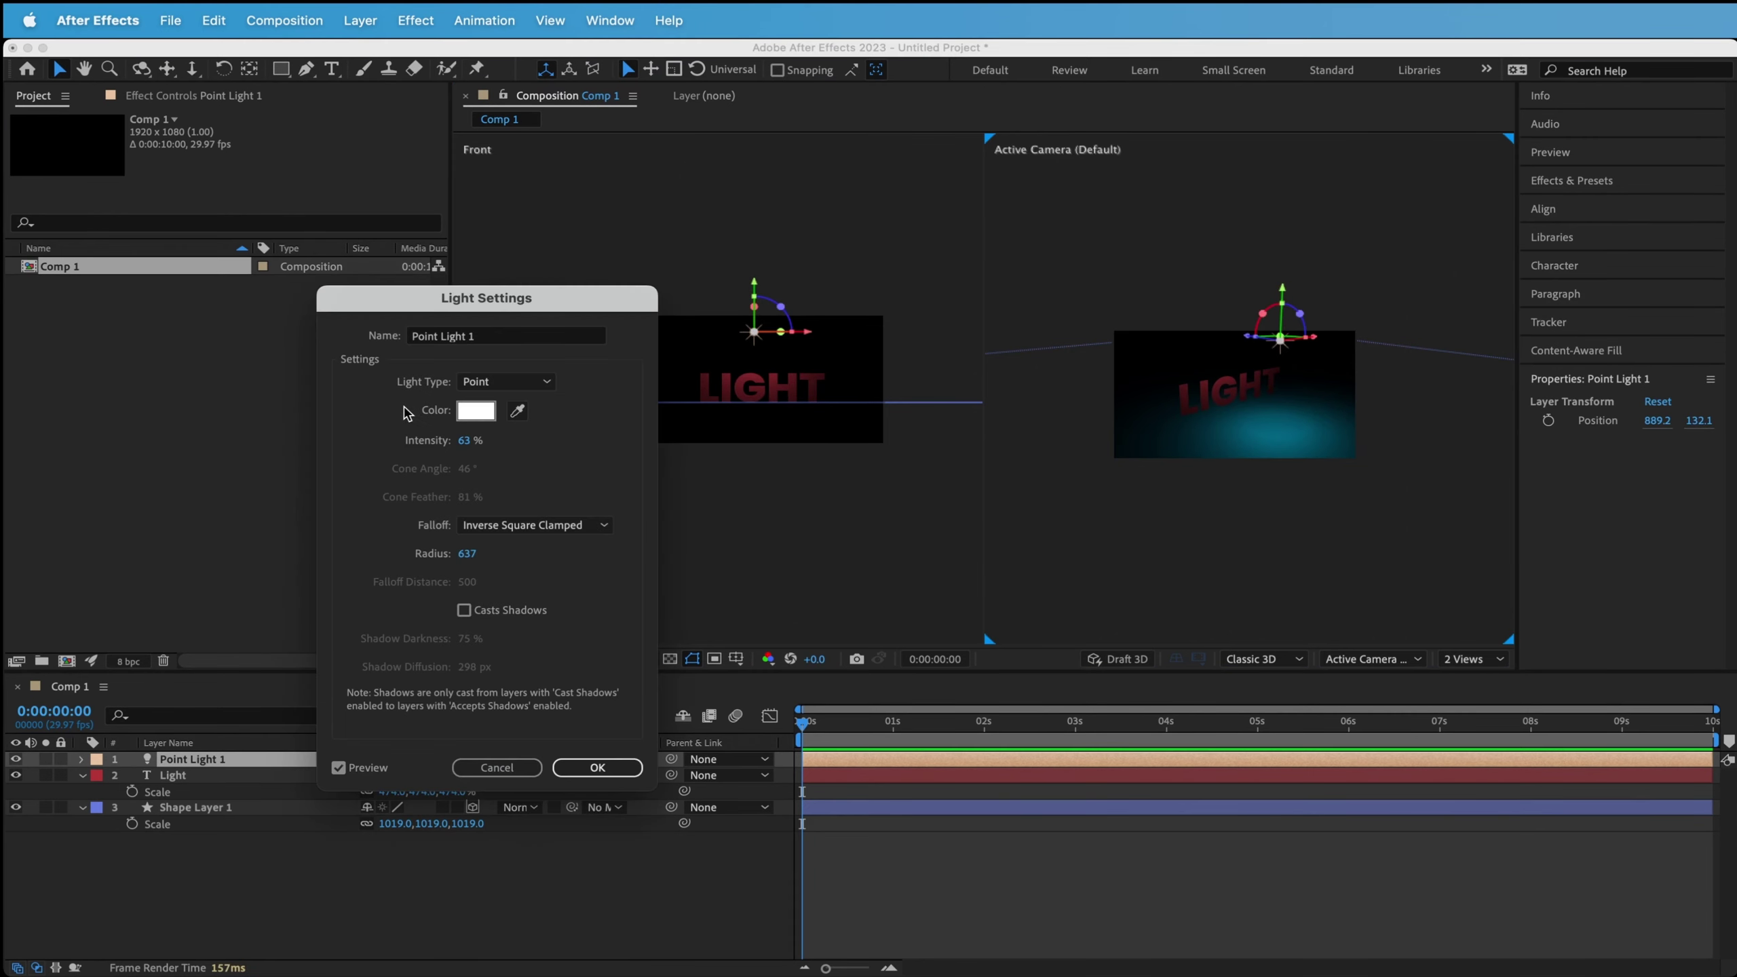
pyautogui.click(477, 411)
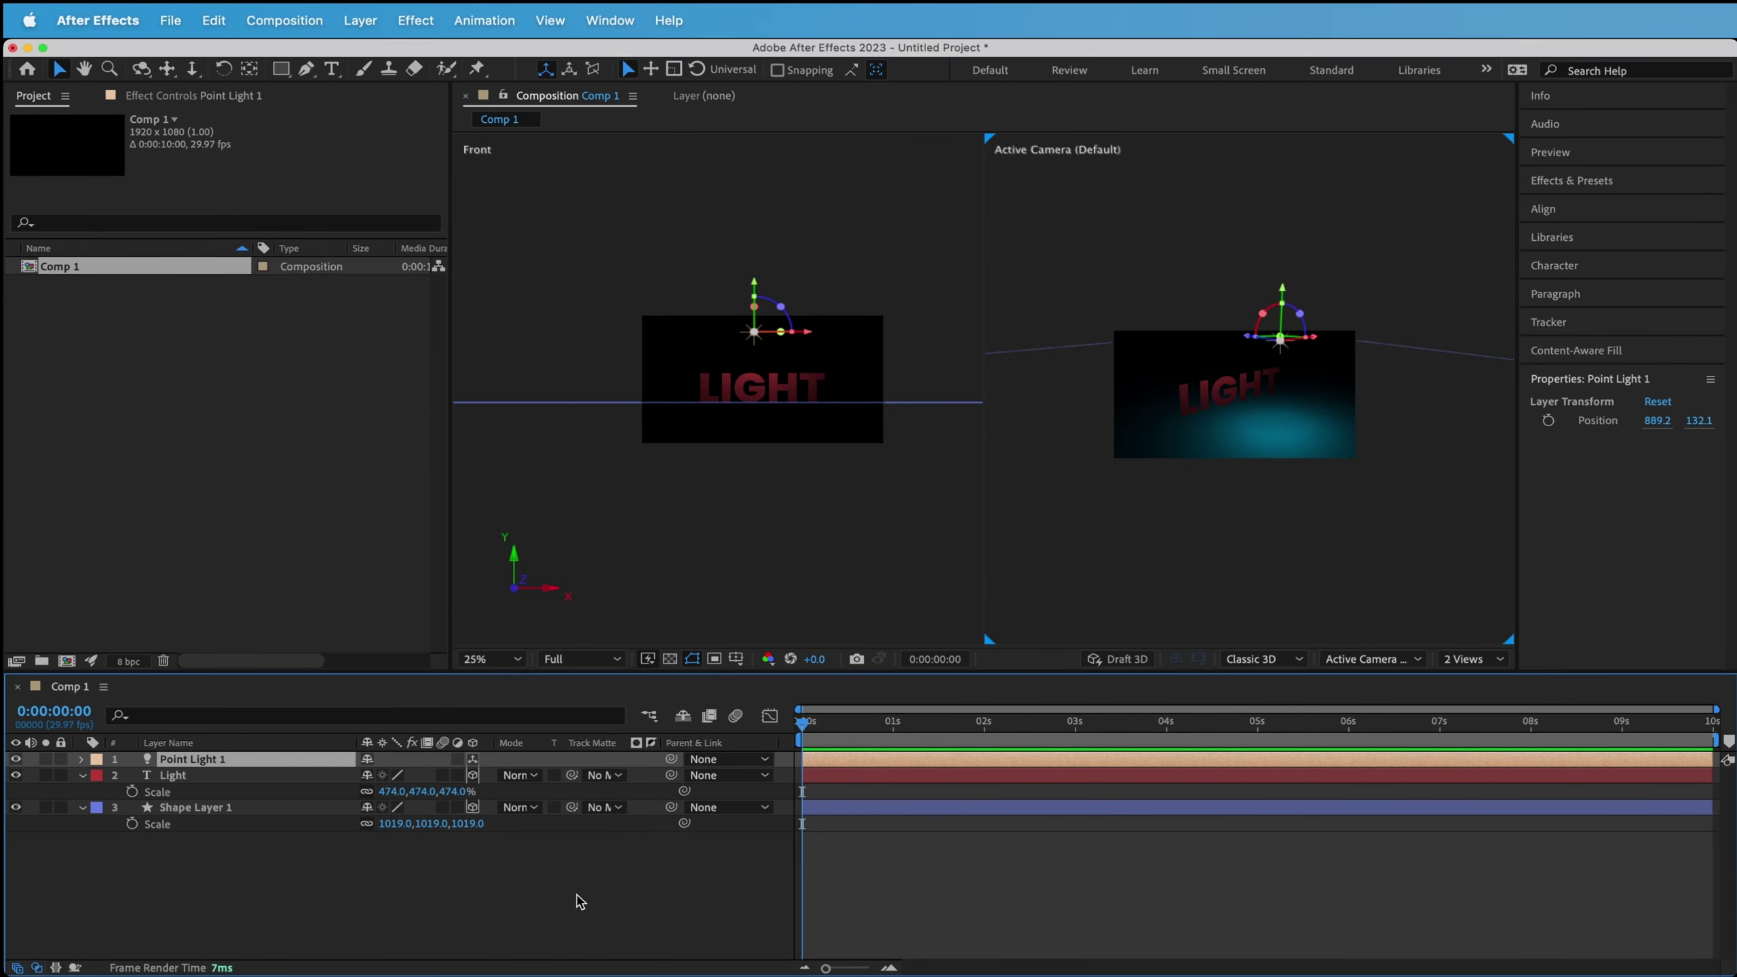
pyautogui.click(376, 862)
pyautogui.click(1263, 356)
pyautogui.click(941, 70)
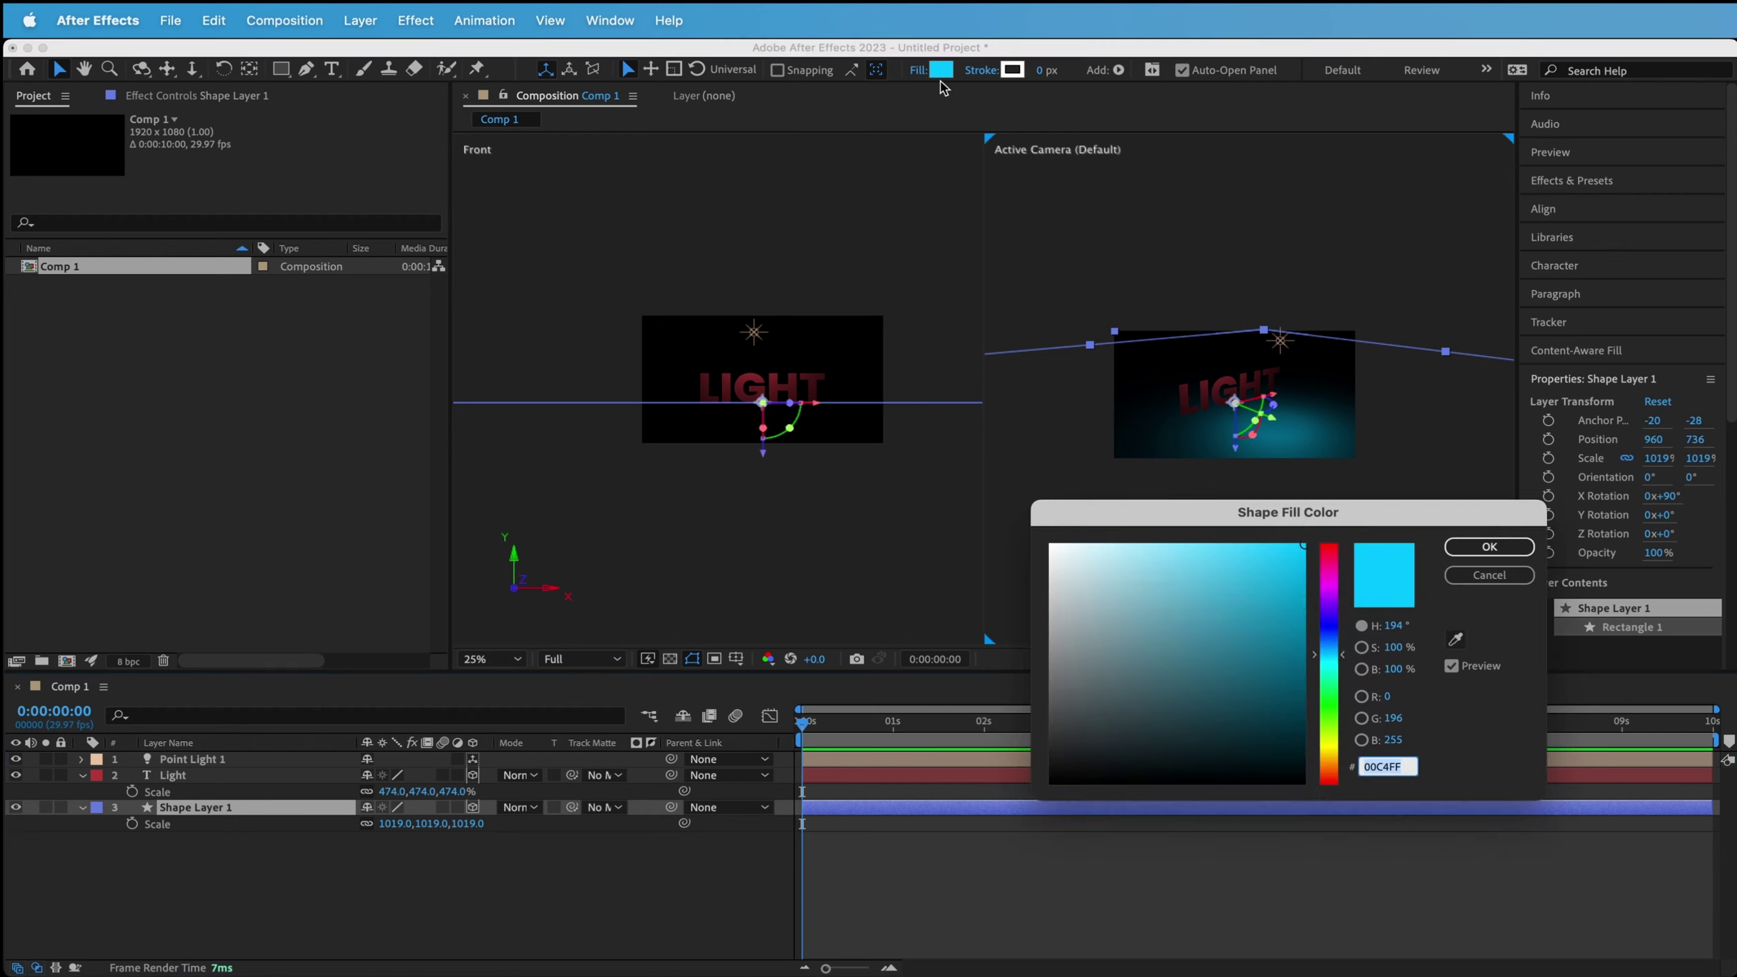
pyautogui.moveTo(1125, 618); pyautogui.dragTo(935, 462)
pyautogui.click(1490, 545)
pyautogui.click(209, 860)
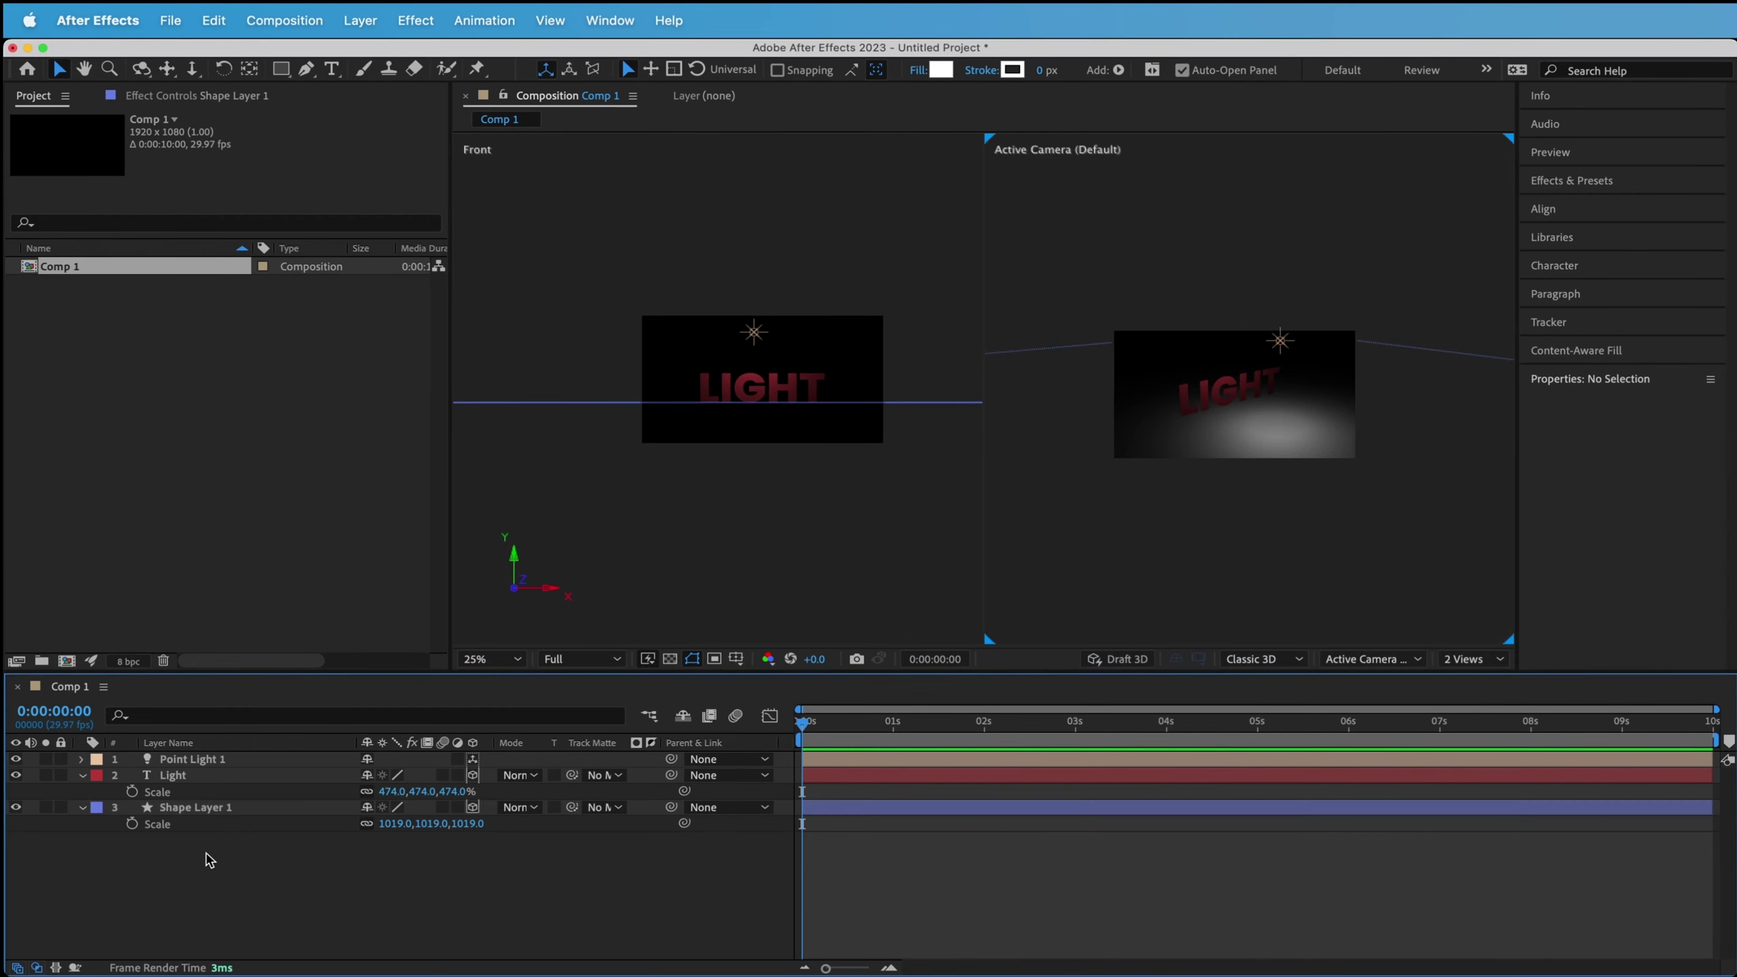
# Try tinting the point light red (FF3B3B) and light blue (3BB8FF) to compare its effect on the white floor.
pyautogui.click(215, 807)
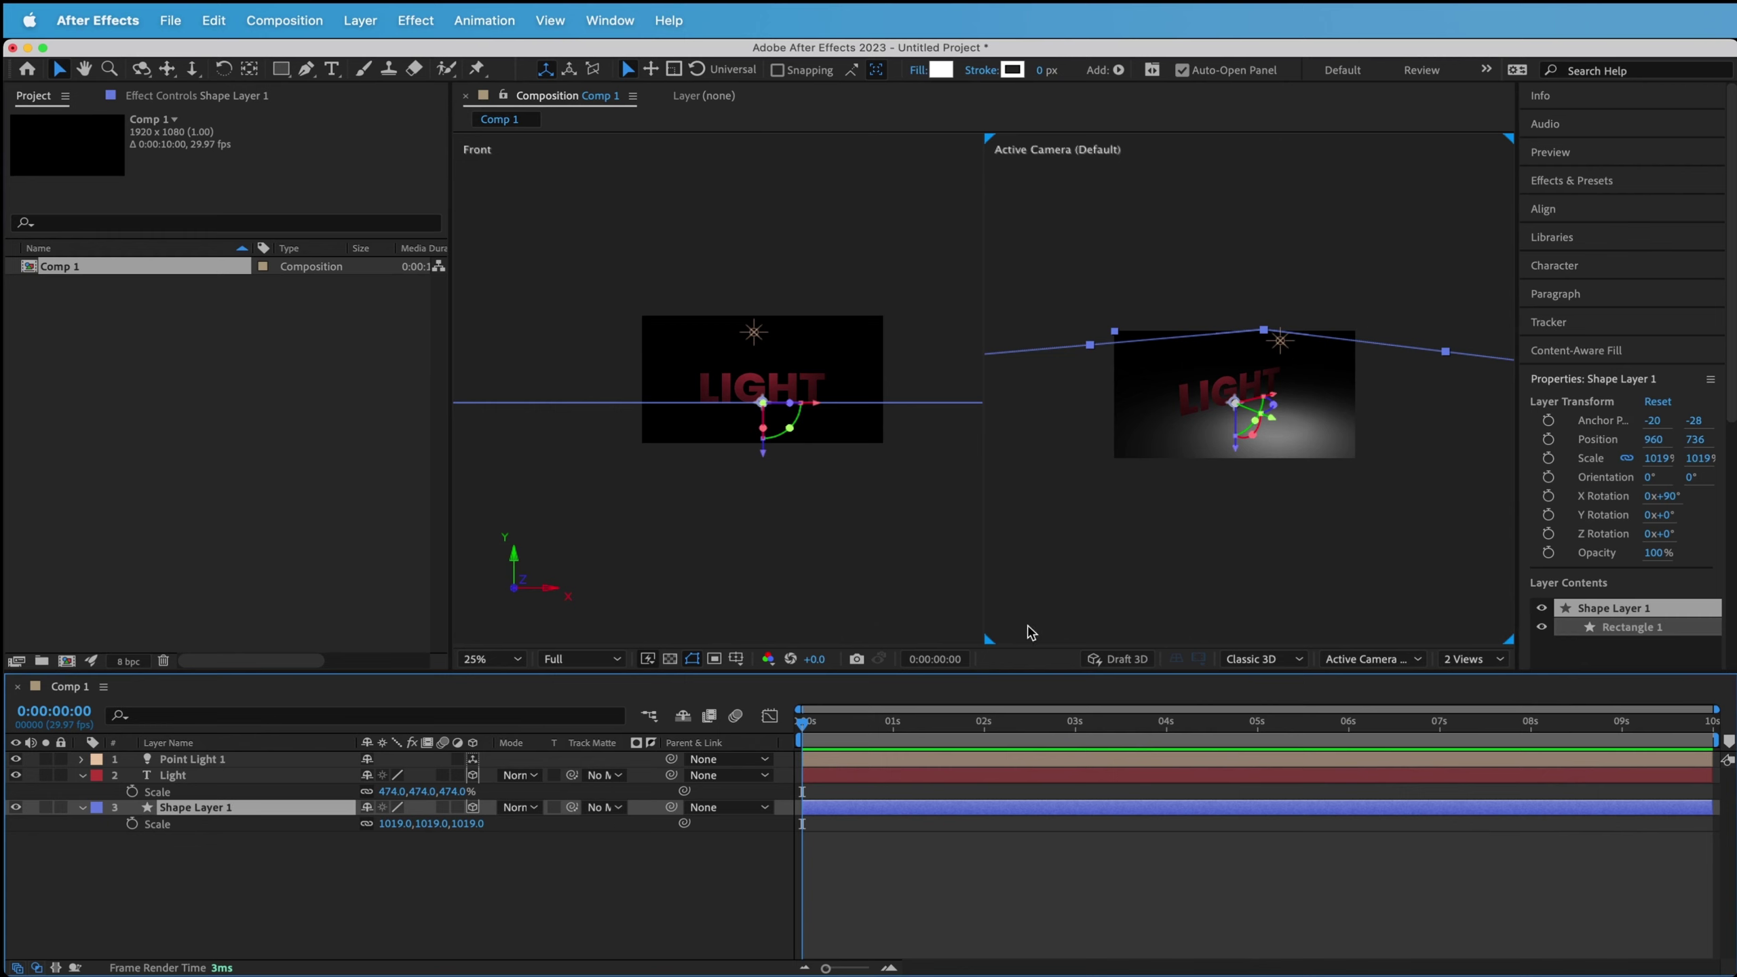
pyautogui.click(286, 931)
pyautogui.click(205, 807)
pyautogui.doubleClick(192, 759)
pyautogui.click(476, 410)
pyautogui.moveTo(1248, 555); pyautogui.dragTo(1244, 537)
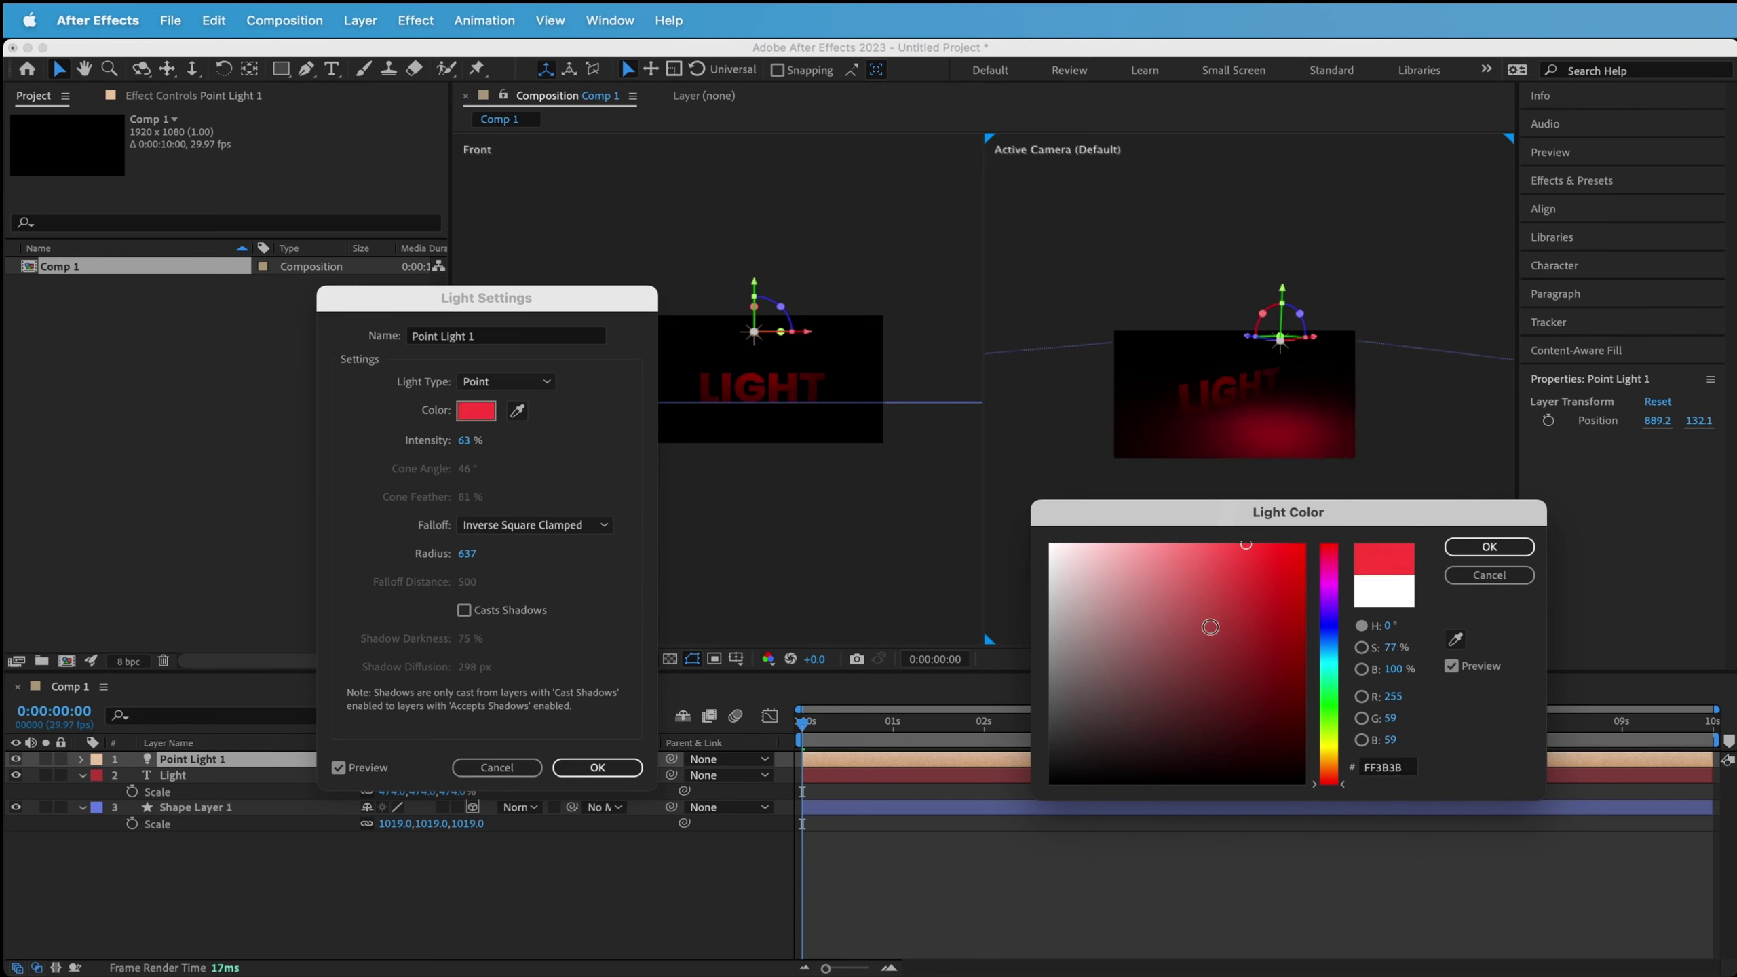
pyautogui.moveTo(1327, 787); pyautogui.dragTo(1337, 651)
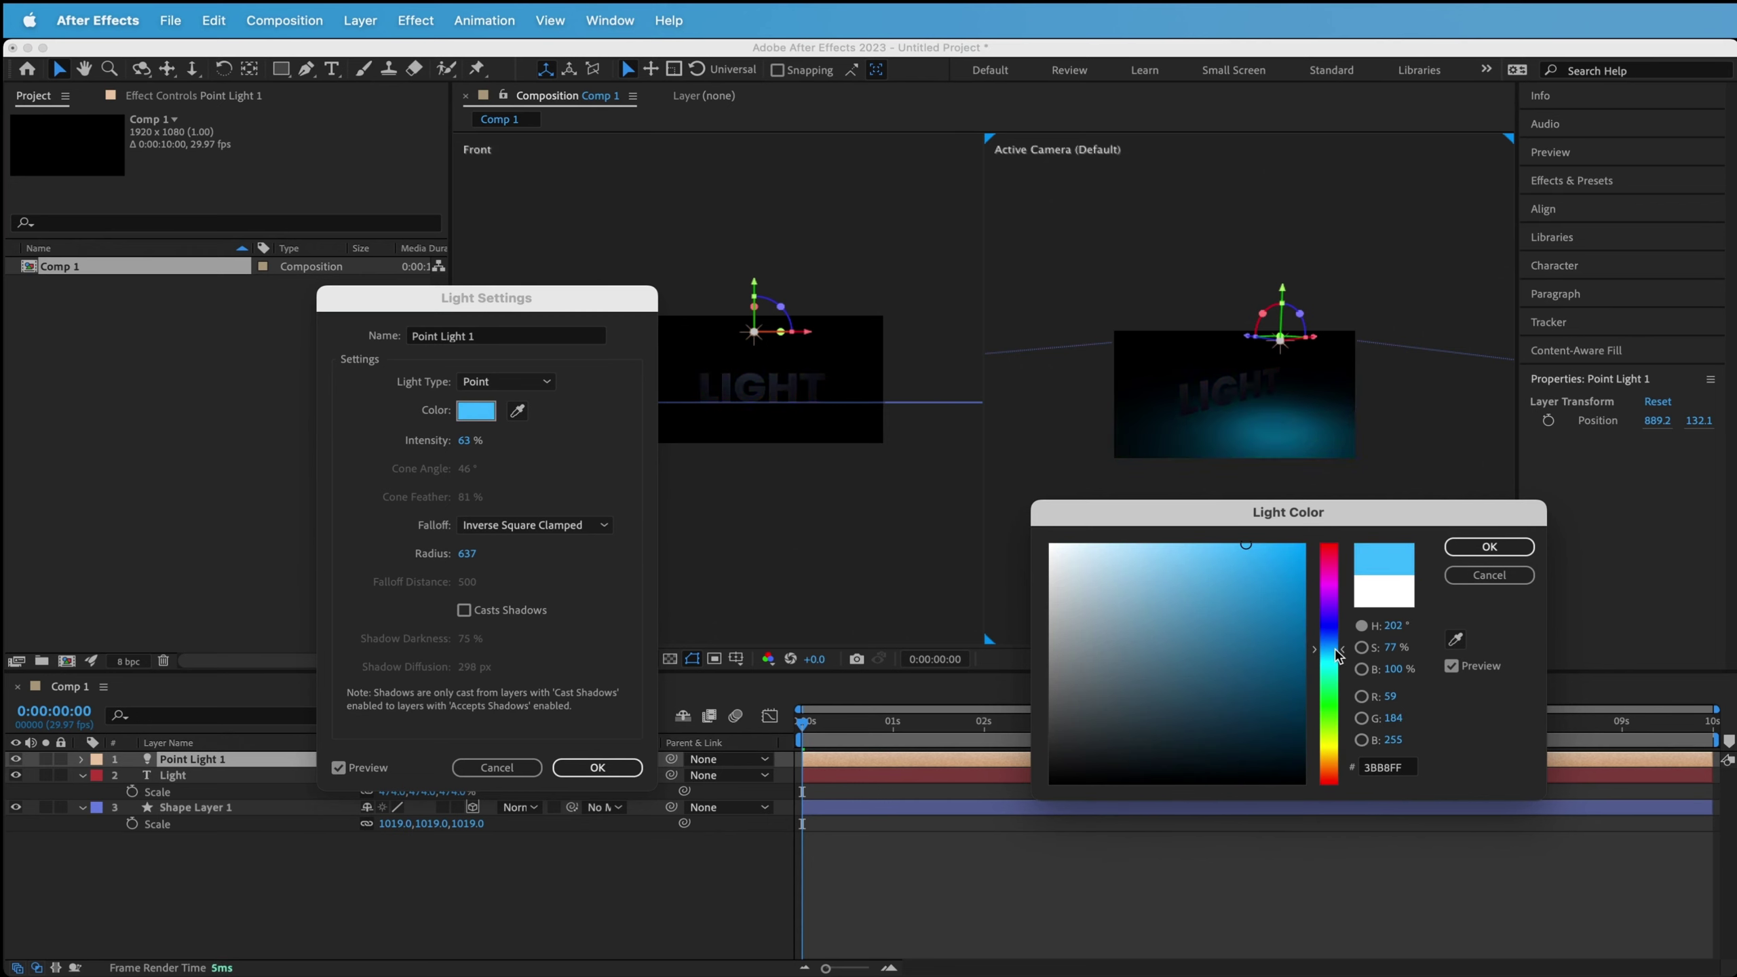
pyautogui.moveTo(1338, 654)
pyautogui.mouseDown()
pyautogui.moveTo(1337, 546)
pyautogui.moveTo(1337, 621)
pyautogui.mouseUp()
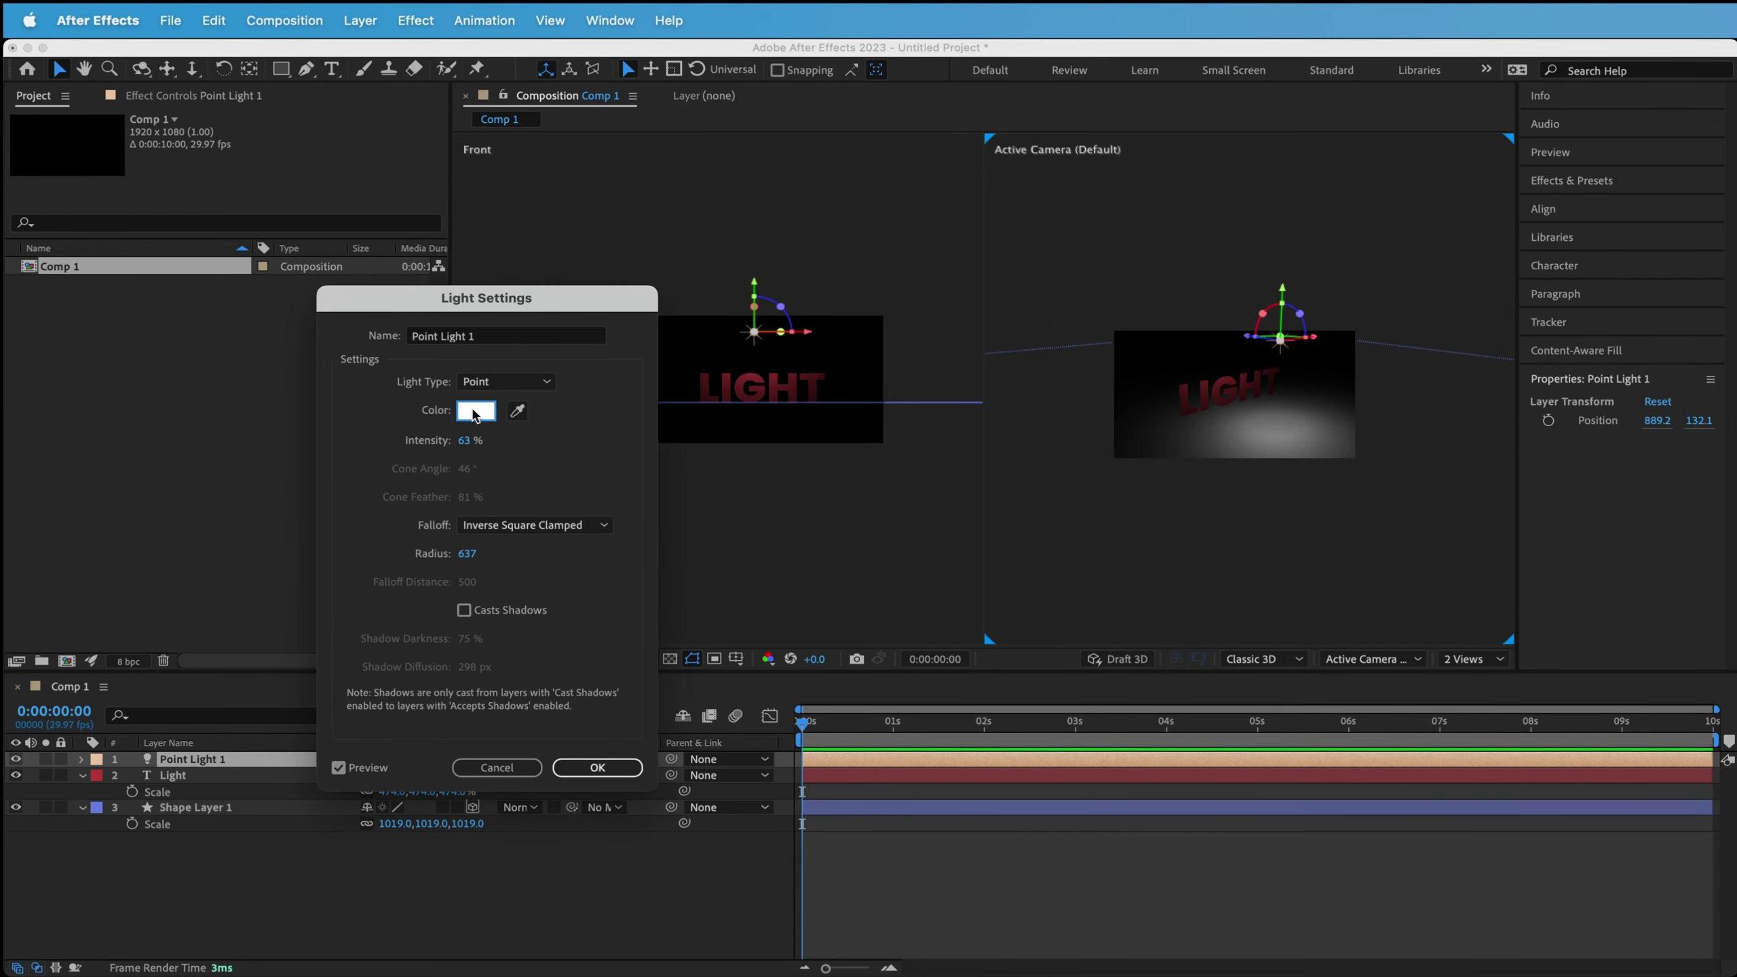
# Test weaker and stronger intensities for the point light and set the intensity to 77%.
pyautogui.moveTo(467, 441); pyautogui.dragTo(472, 445)
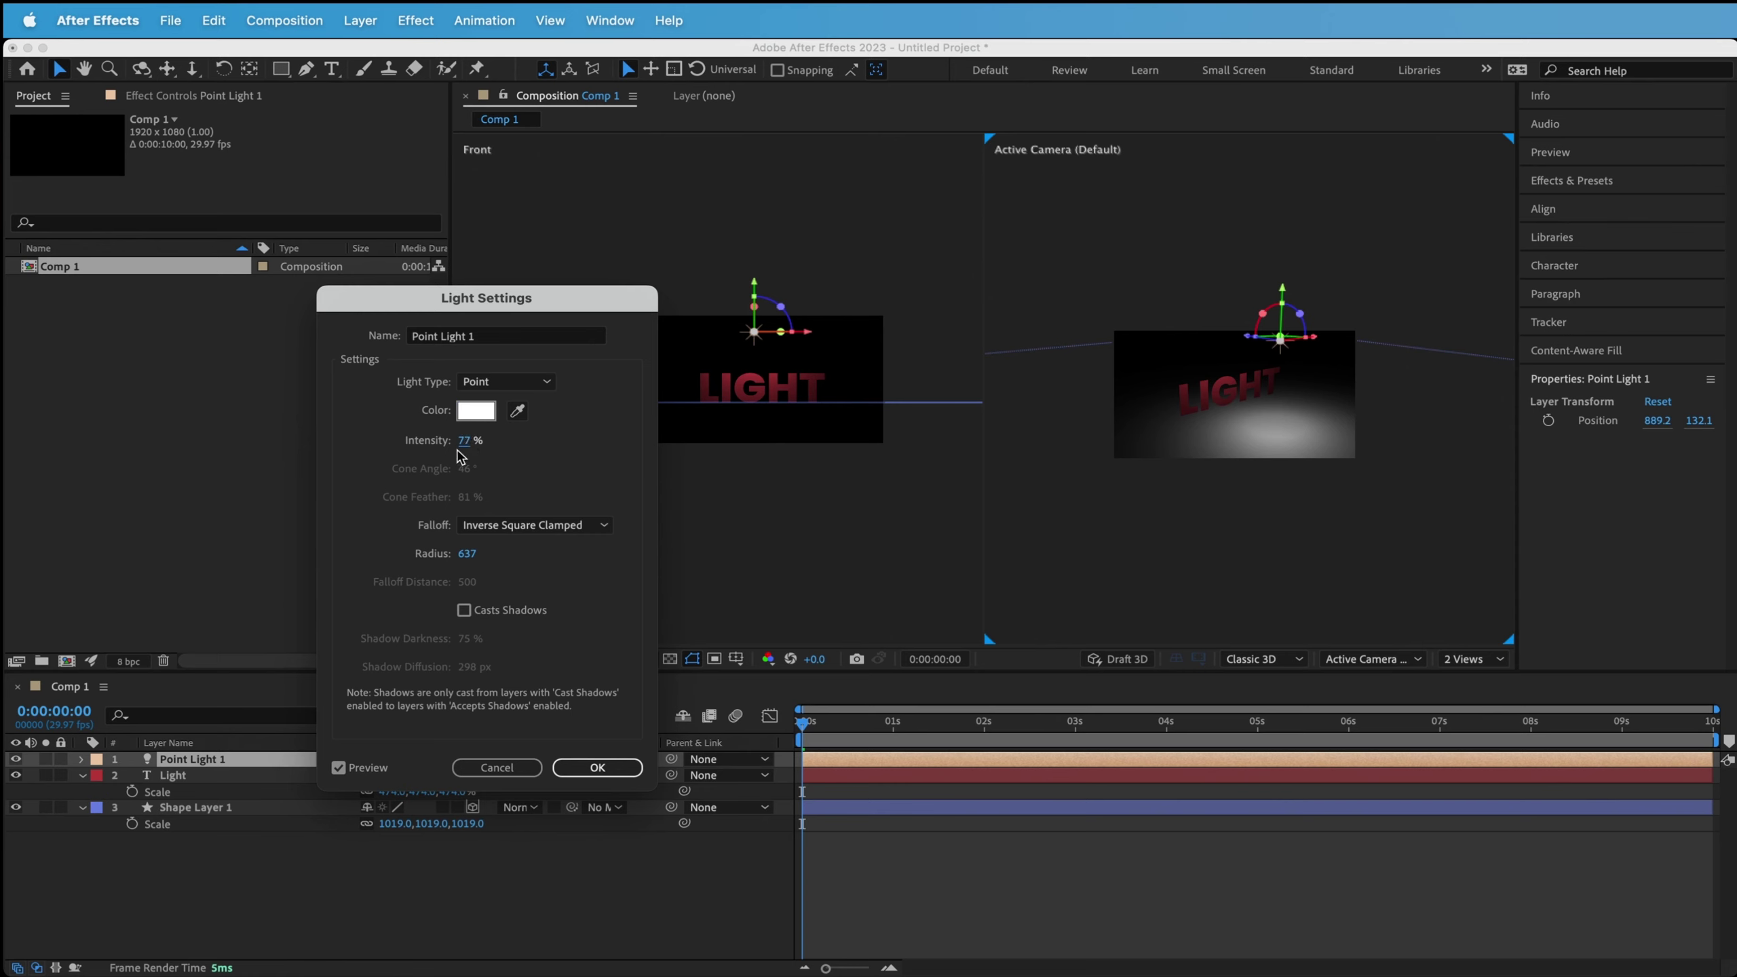
pyautogui.click(465, 442)
pyautogui.moveTo(466, 442); pyautogui.dragTo(130, 428)
pyautogui.moveTo(468, 445); pyautogui.dragTo(604, 493)
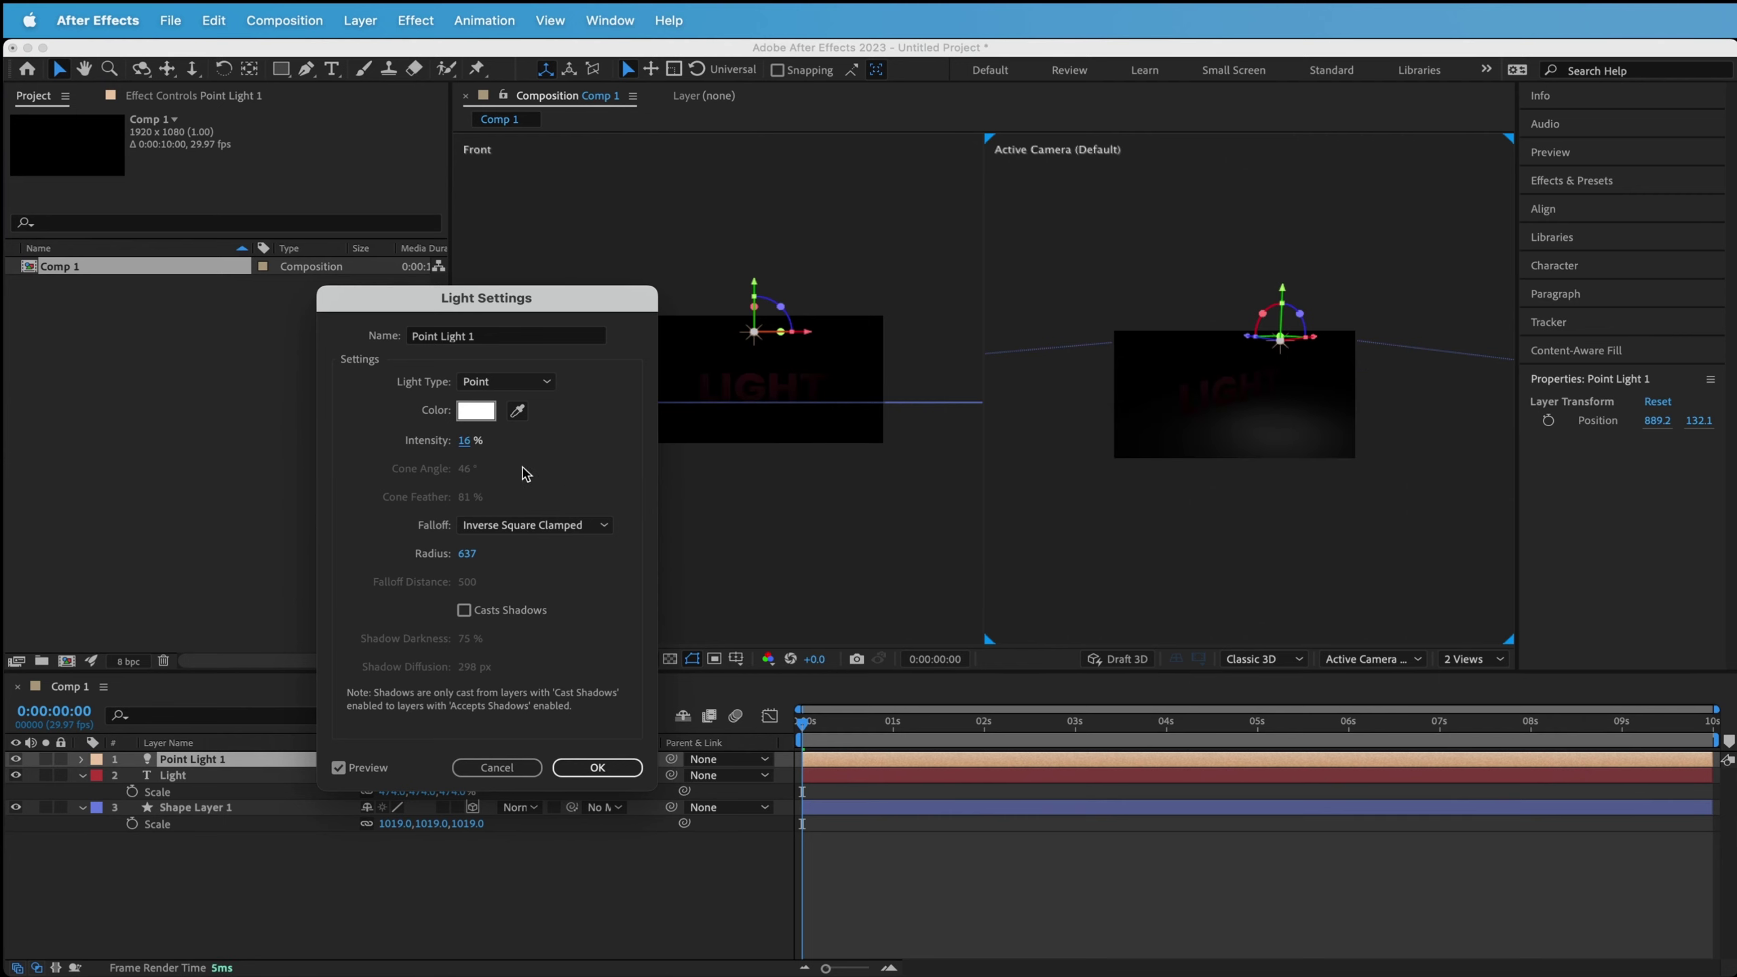
pyautogui.moveTo(463, 449); pyautogui.dragTo(521, 439)
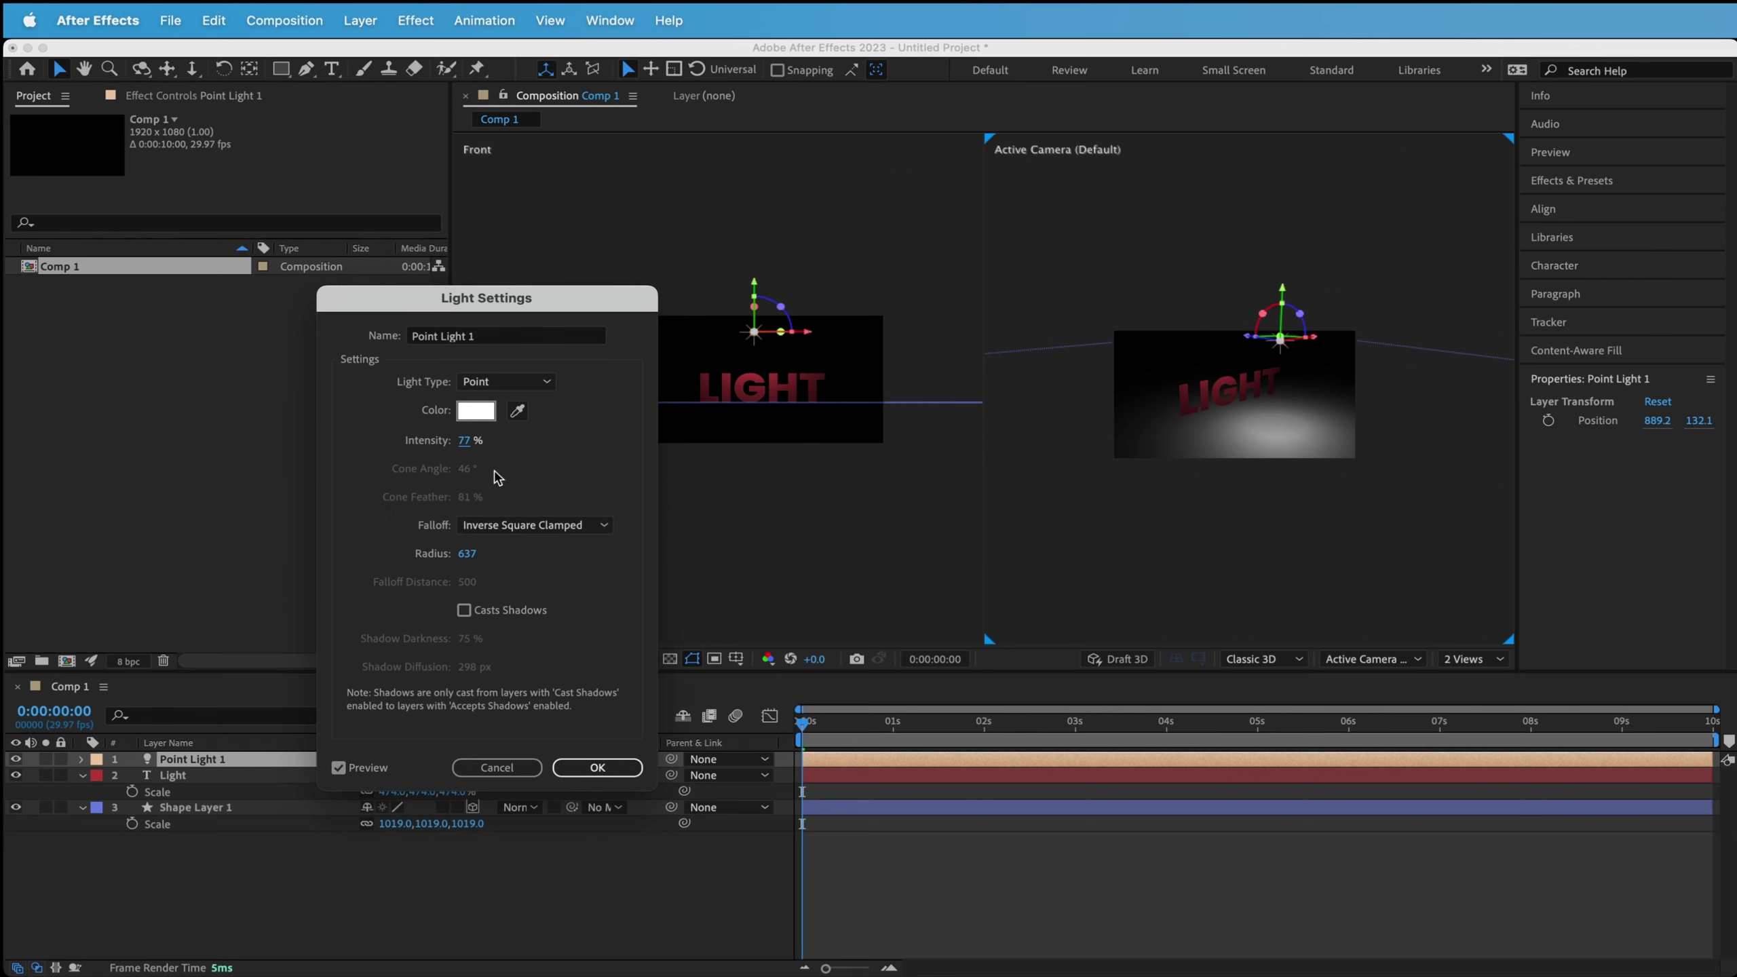
pyautogui.click(519, 387)
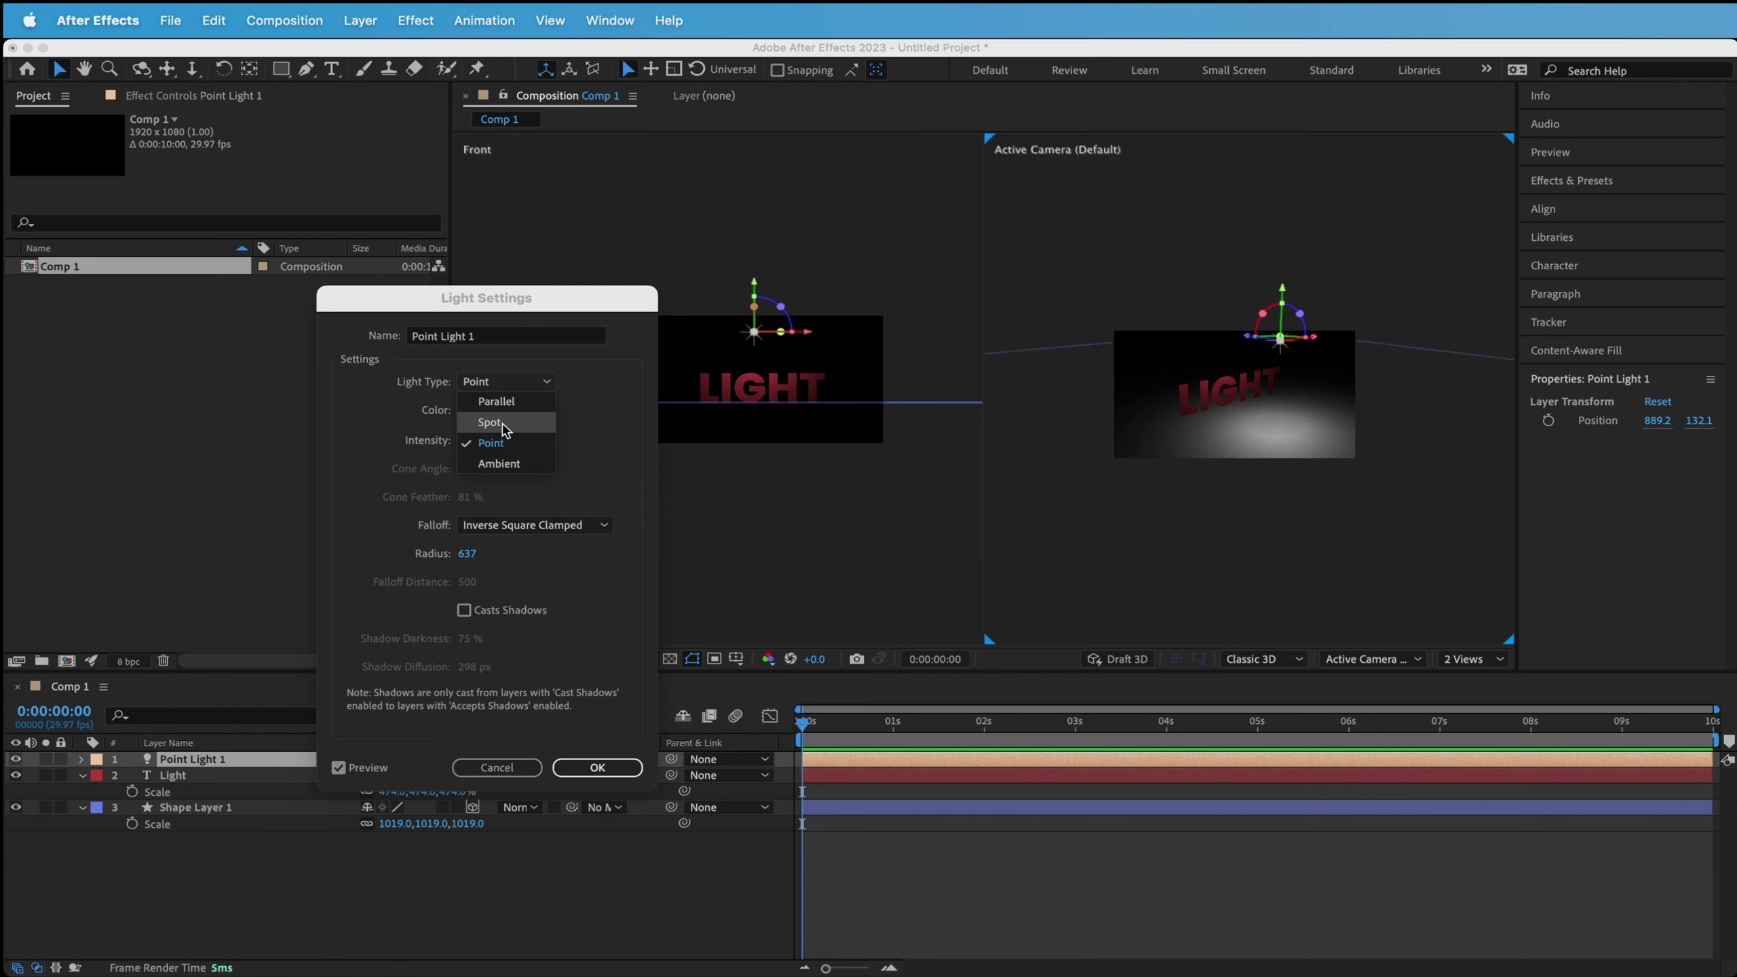
pyautogui.click(367, 479)
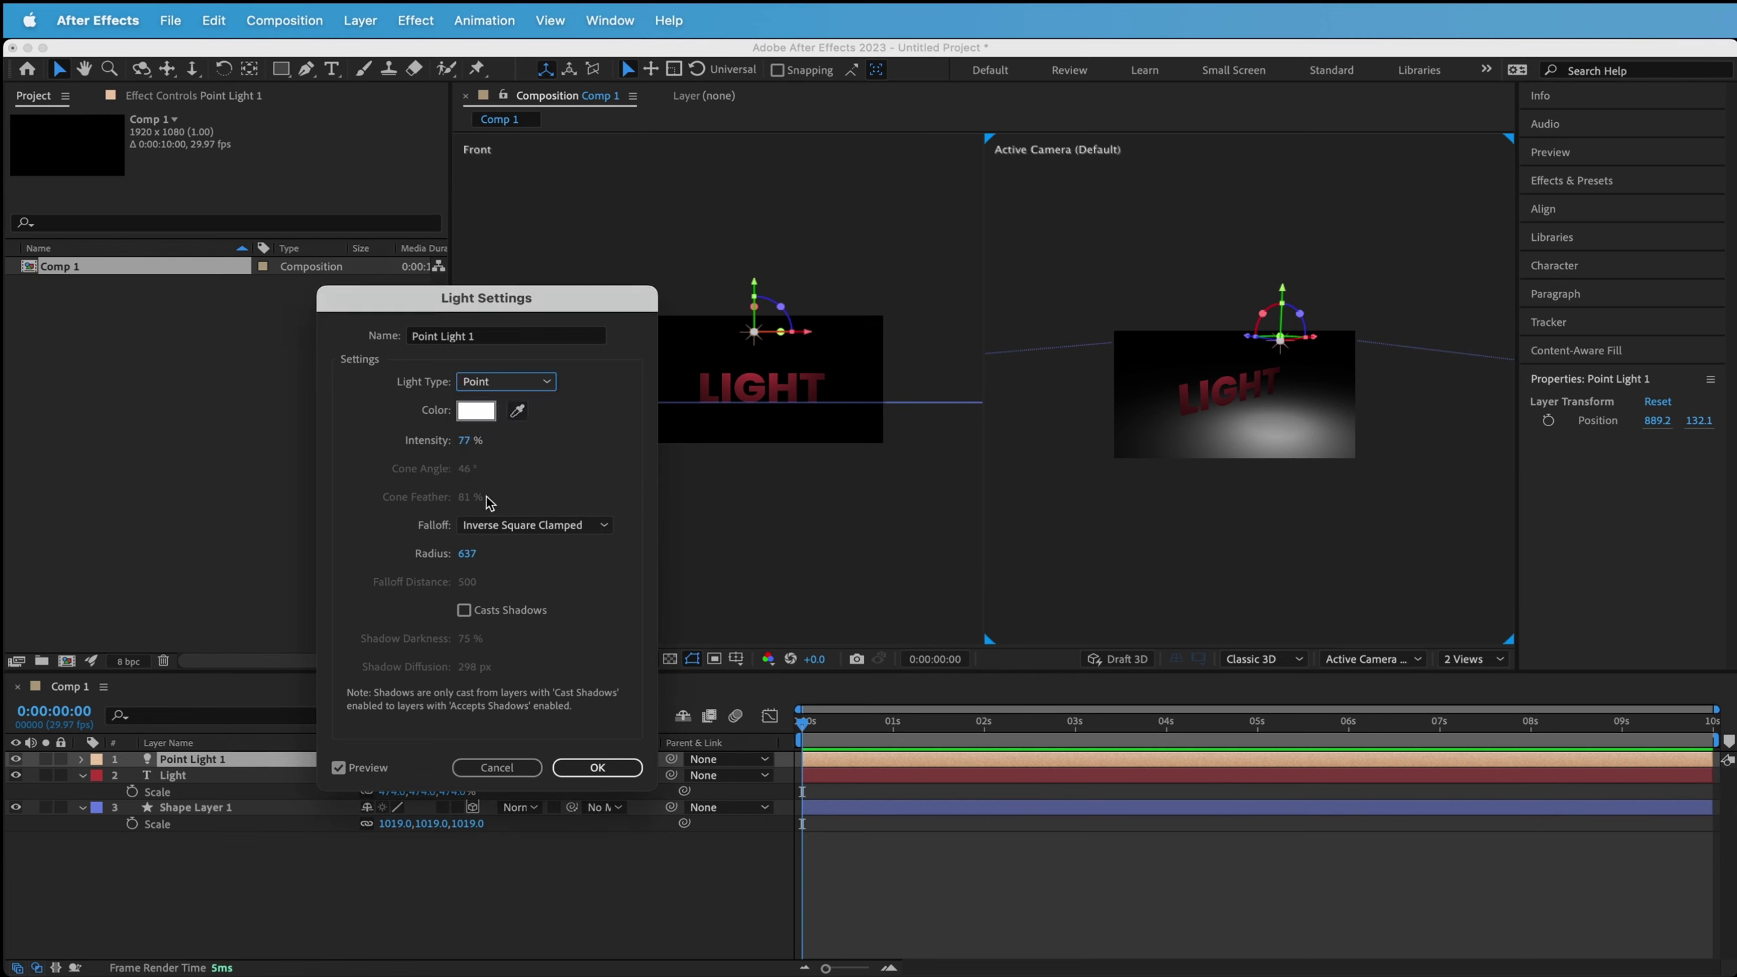
# Switch the point light's falloff to Smooth, with a radius of 1528 and a falloff distance of 1495.
pyautogui.click(509, 526)
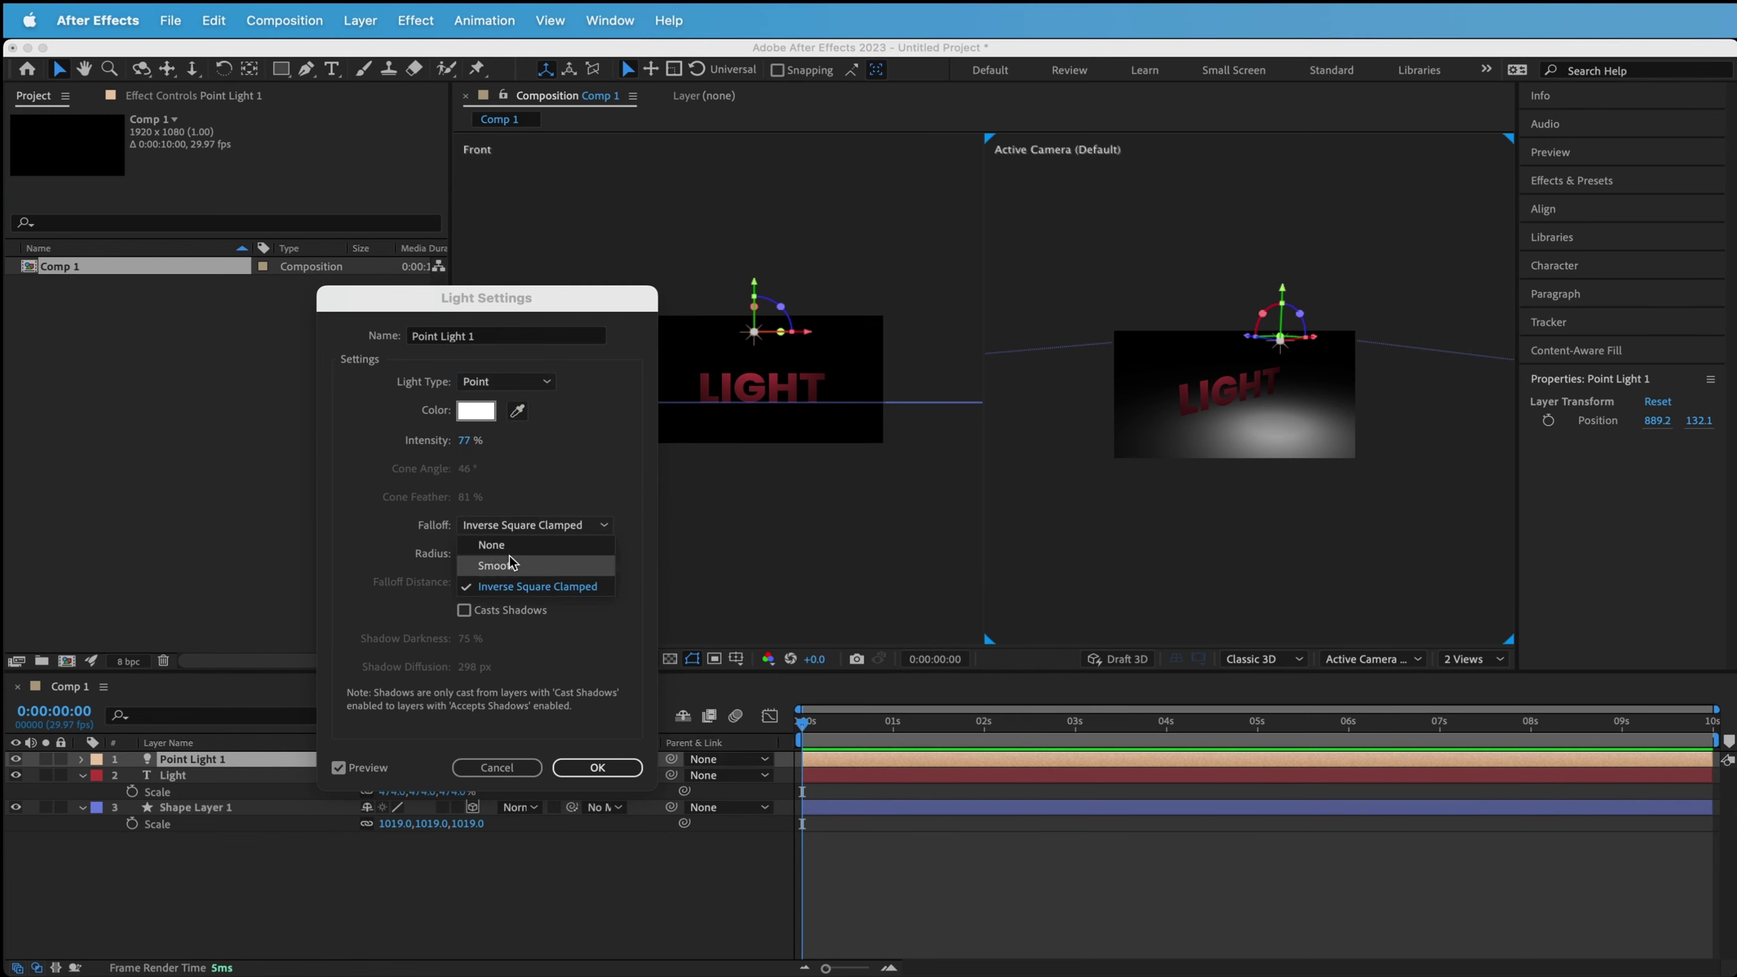
pyautogui.click(513, 568)
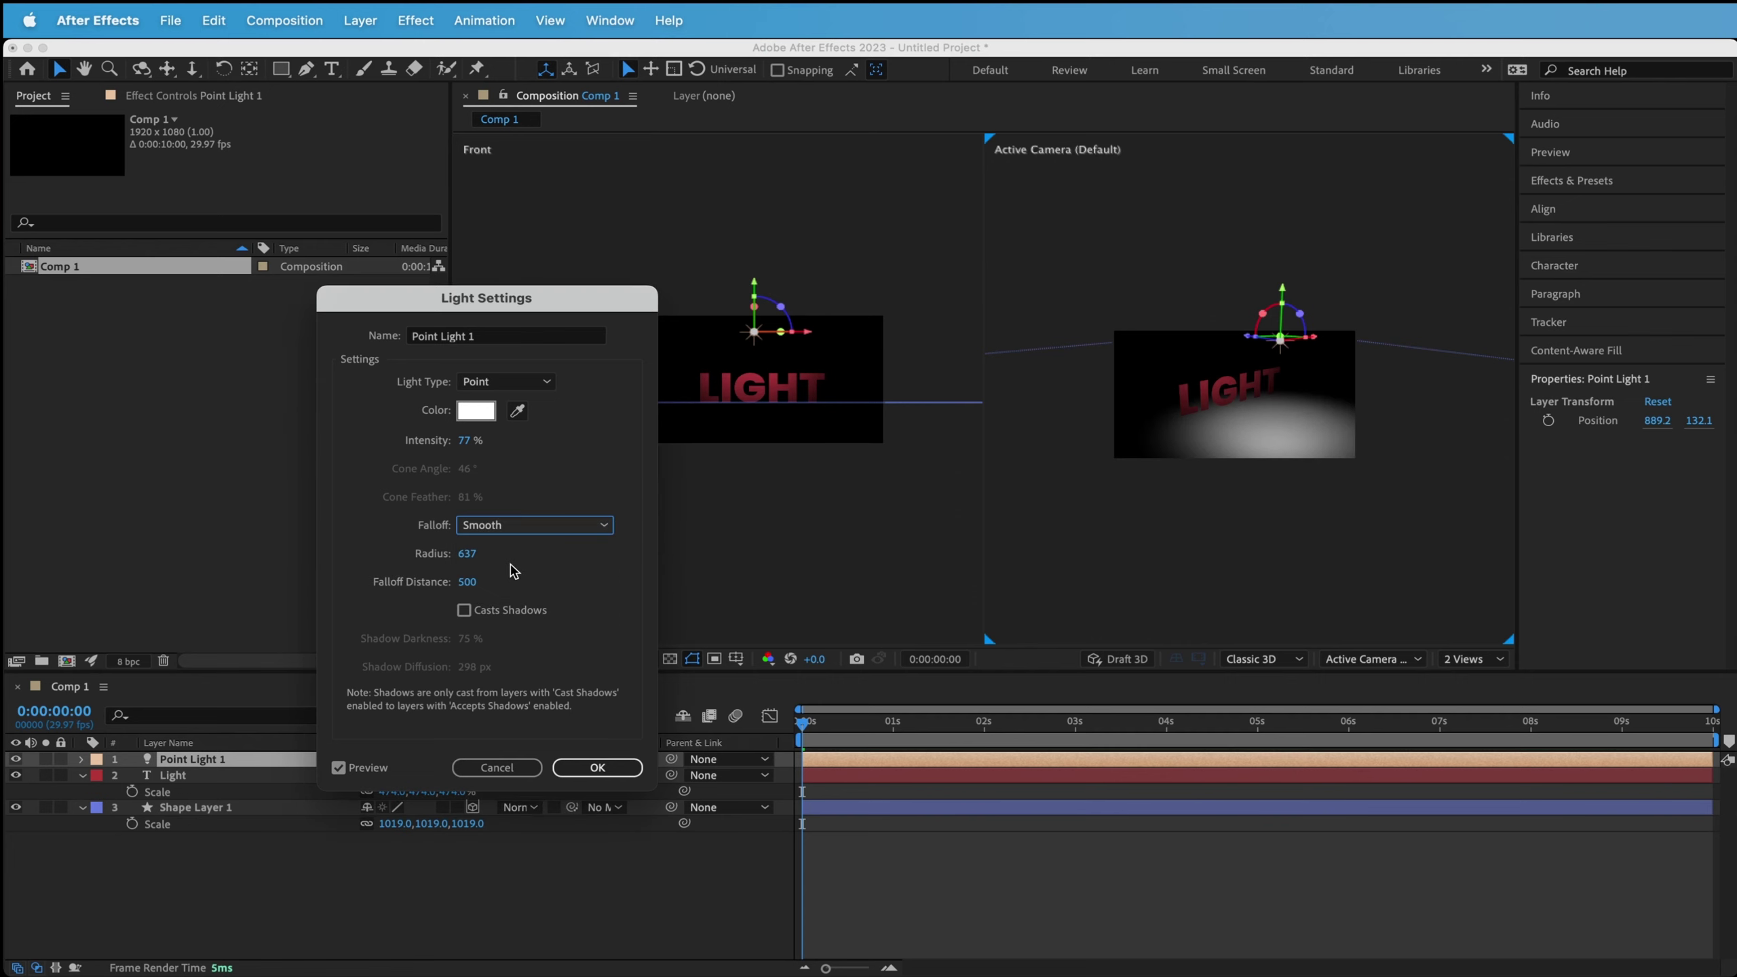
pyautogui.moveTo(469, 556); pyautogui.dragTo(772, 547)
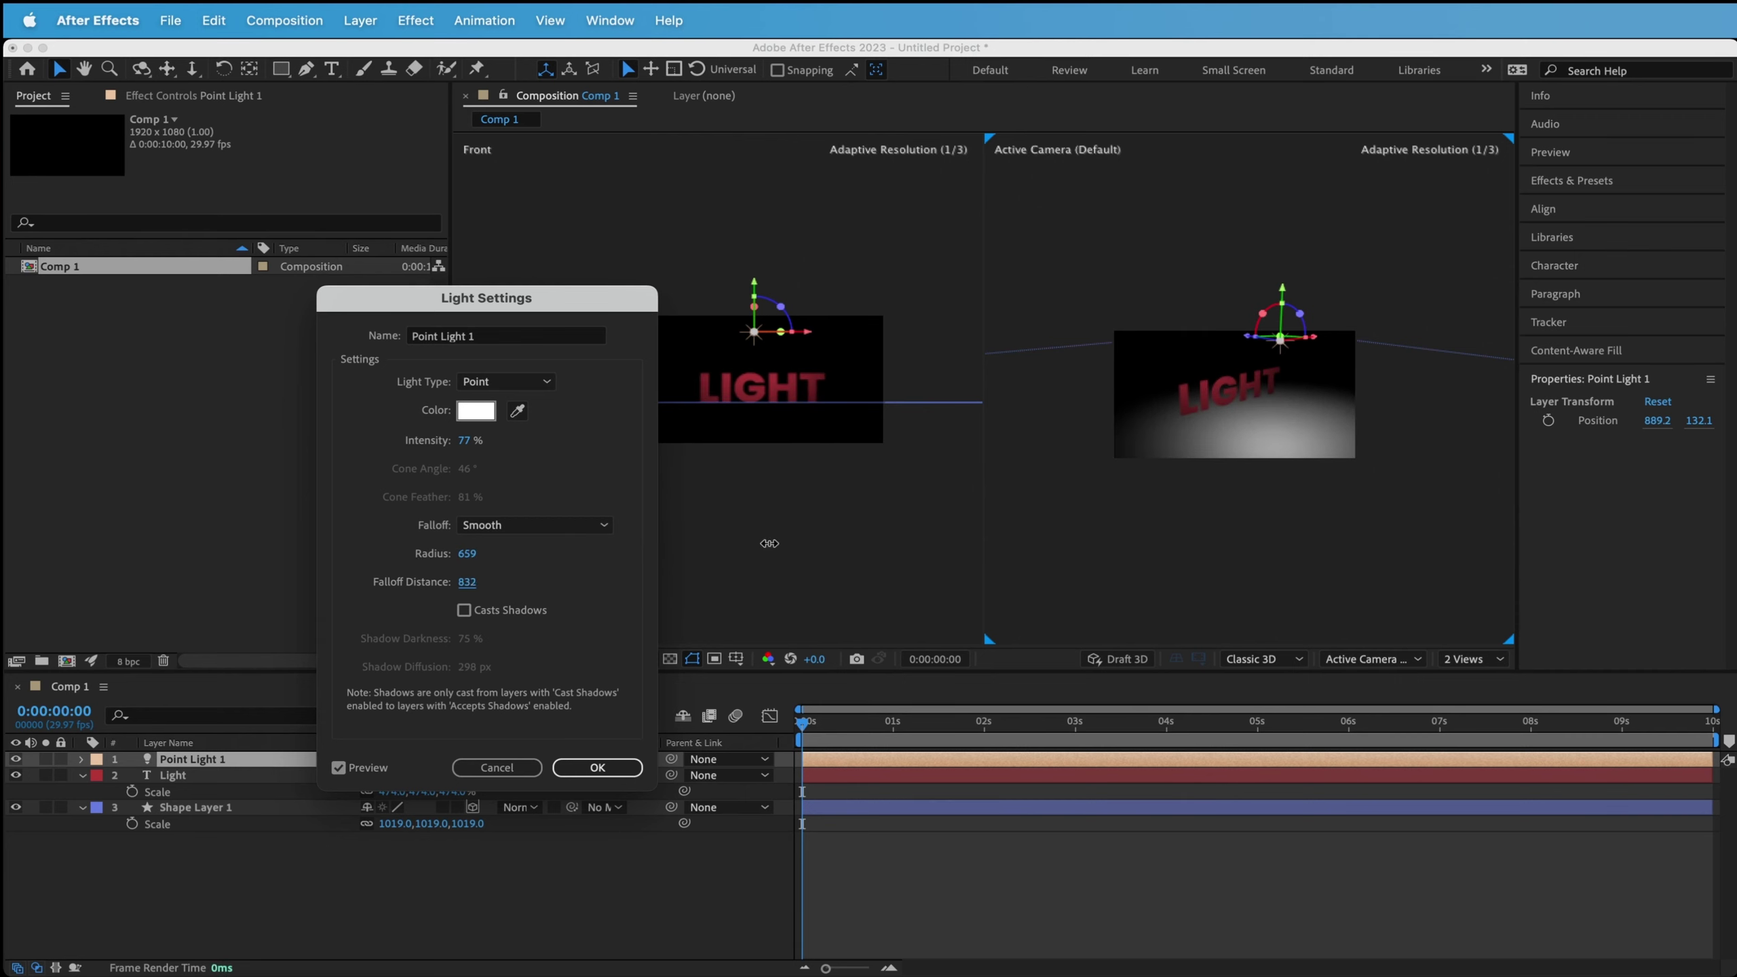
pyautogui.moveTo(464, 588); pyautogui.dragTo(1207, 531)
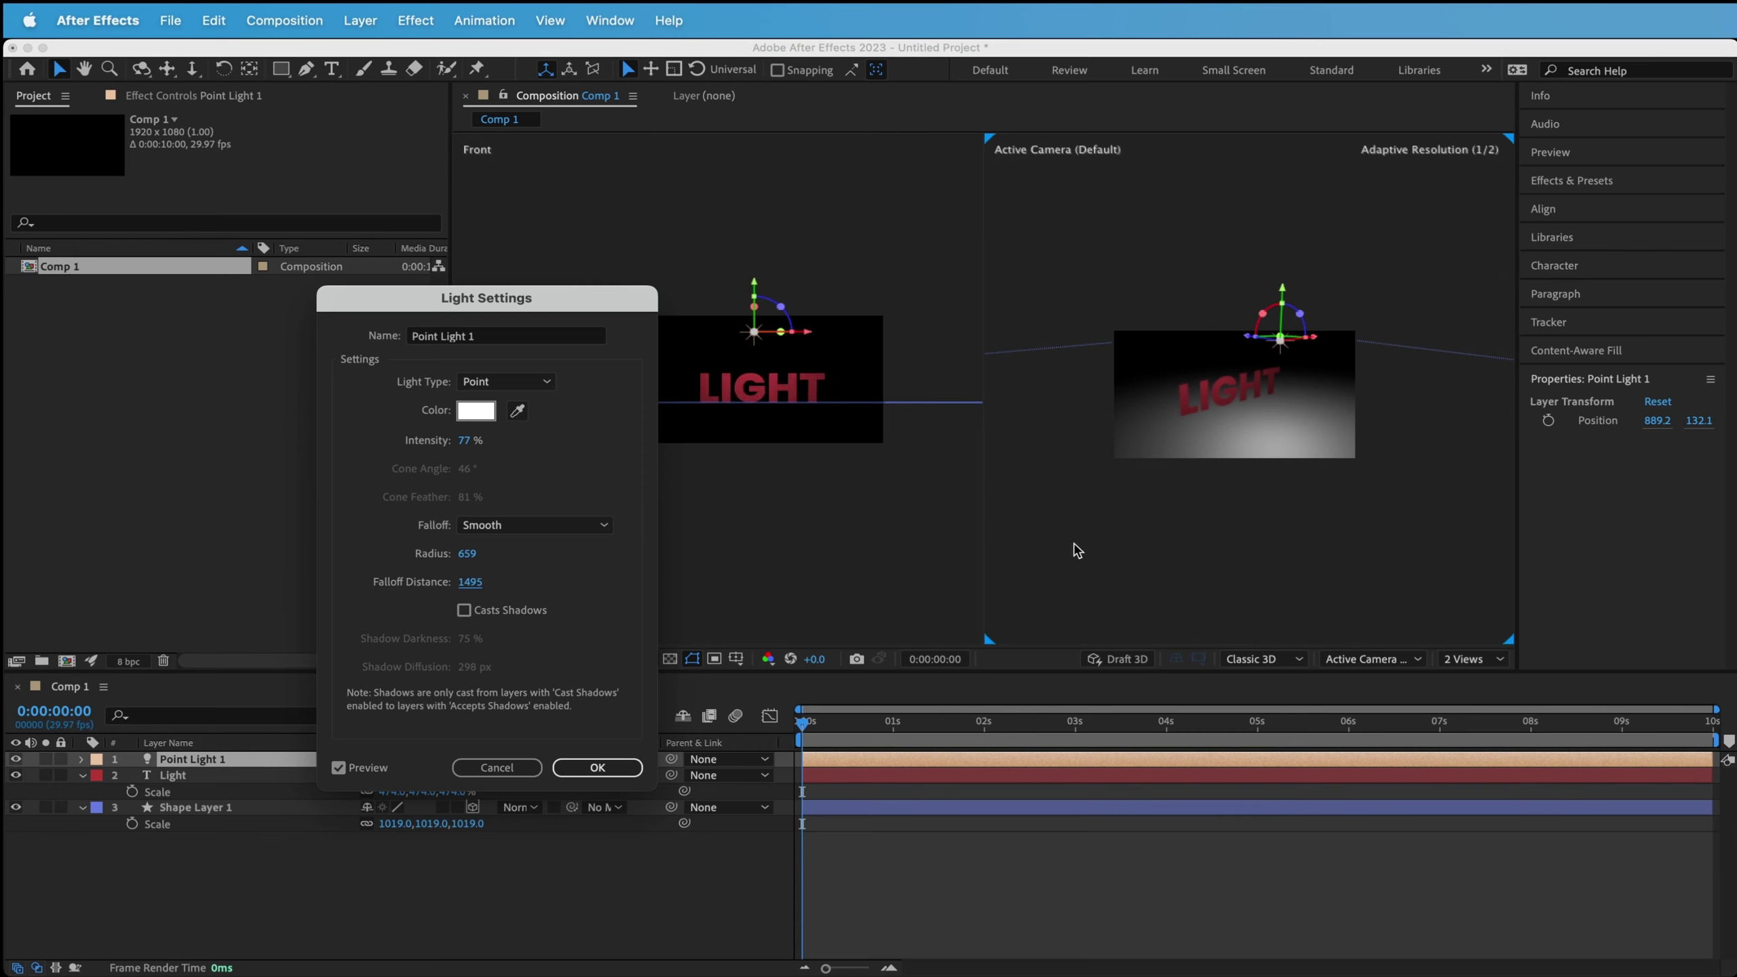
pyautogui.moveTo(469, 554); pyautogui.dragTo(363, 582)
pyautogui.moveTo(470, 555); pyautogui.dragTo(746, 555)
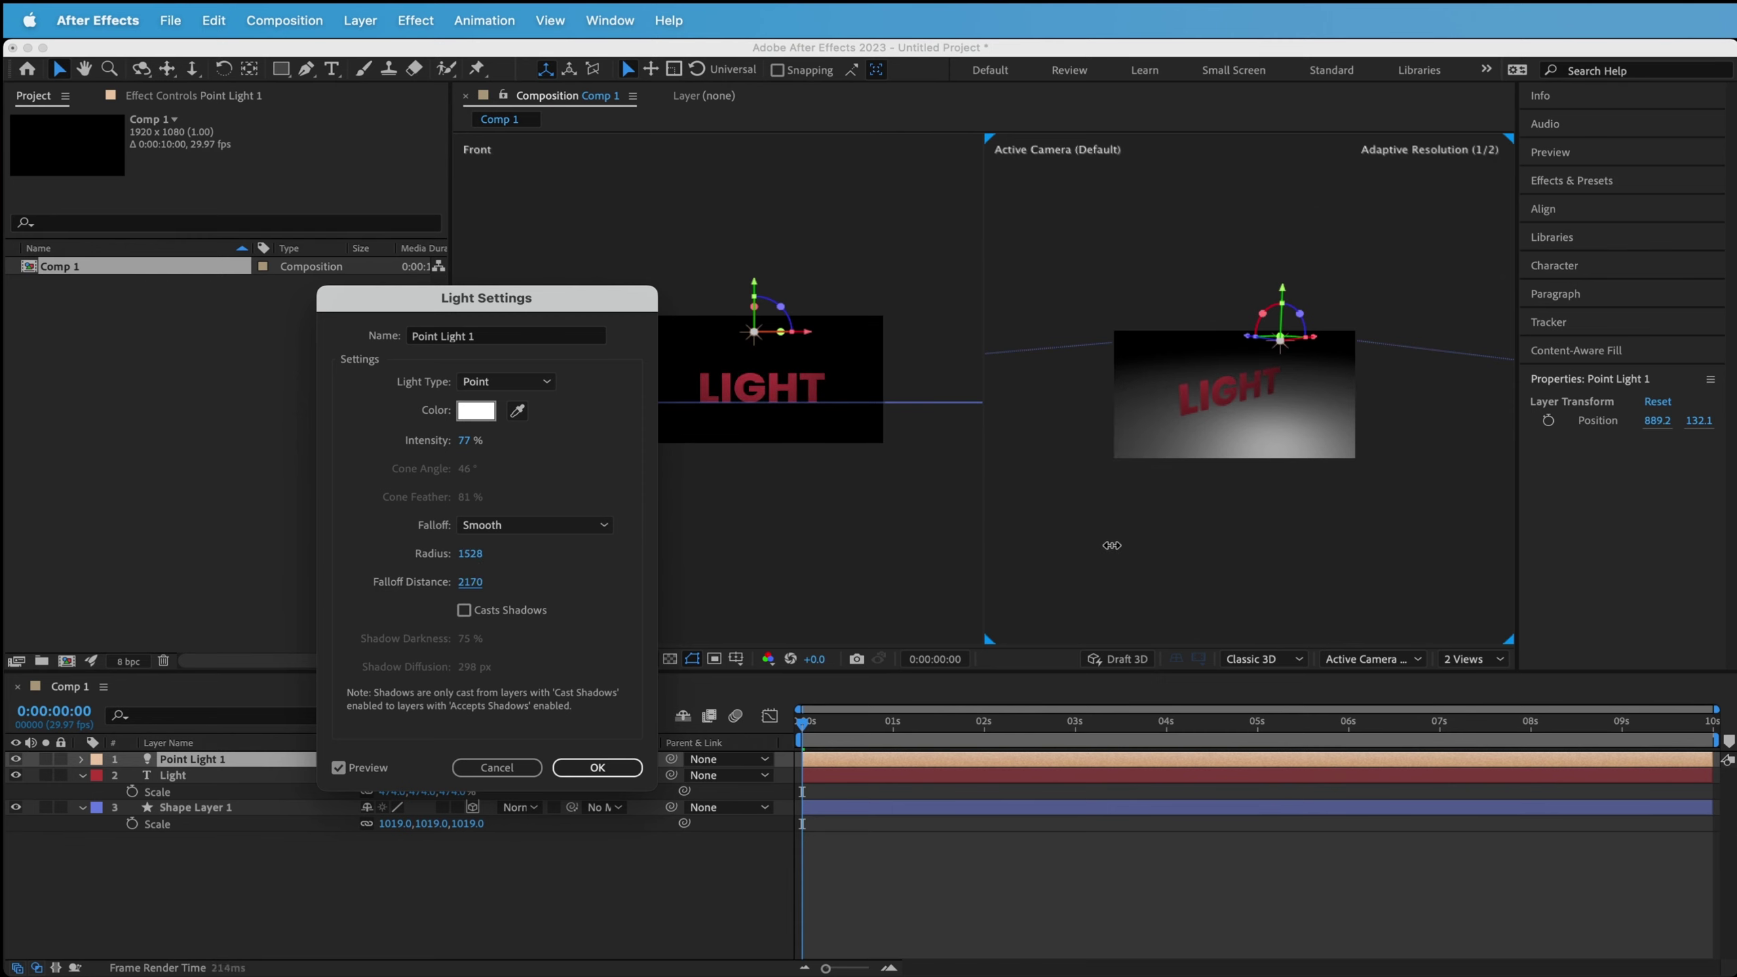
# Try the light without any falloff distance, and set its radius to 693 and falloff distance to 1903.
pyautogui.moveTo(471, 582); pyautogui.dragTo(3, 588)
pyautogui.click(479, 582)
pyautogui.write('550')
pyautogui.press('Return')
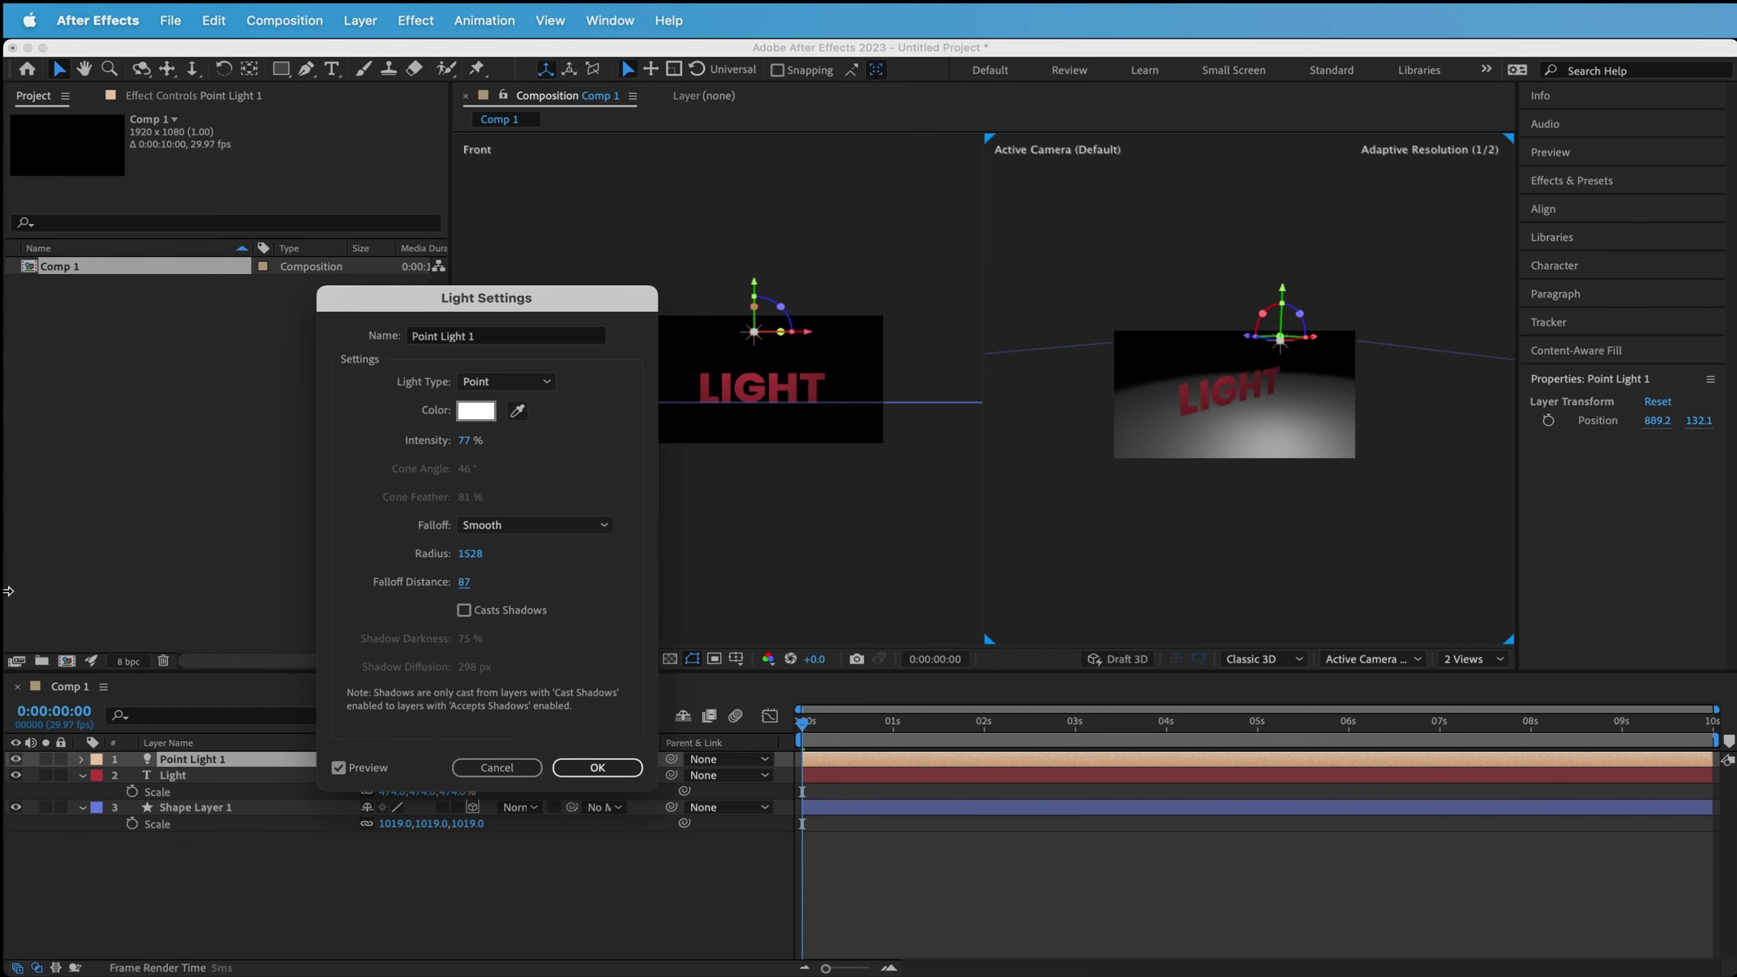
pyautogui.moveTo(476, 555); pyautogui.dragTo(612, 556)
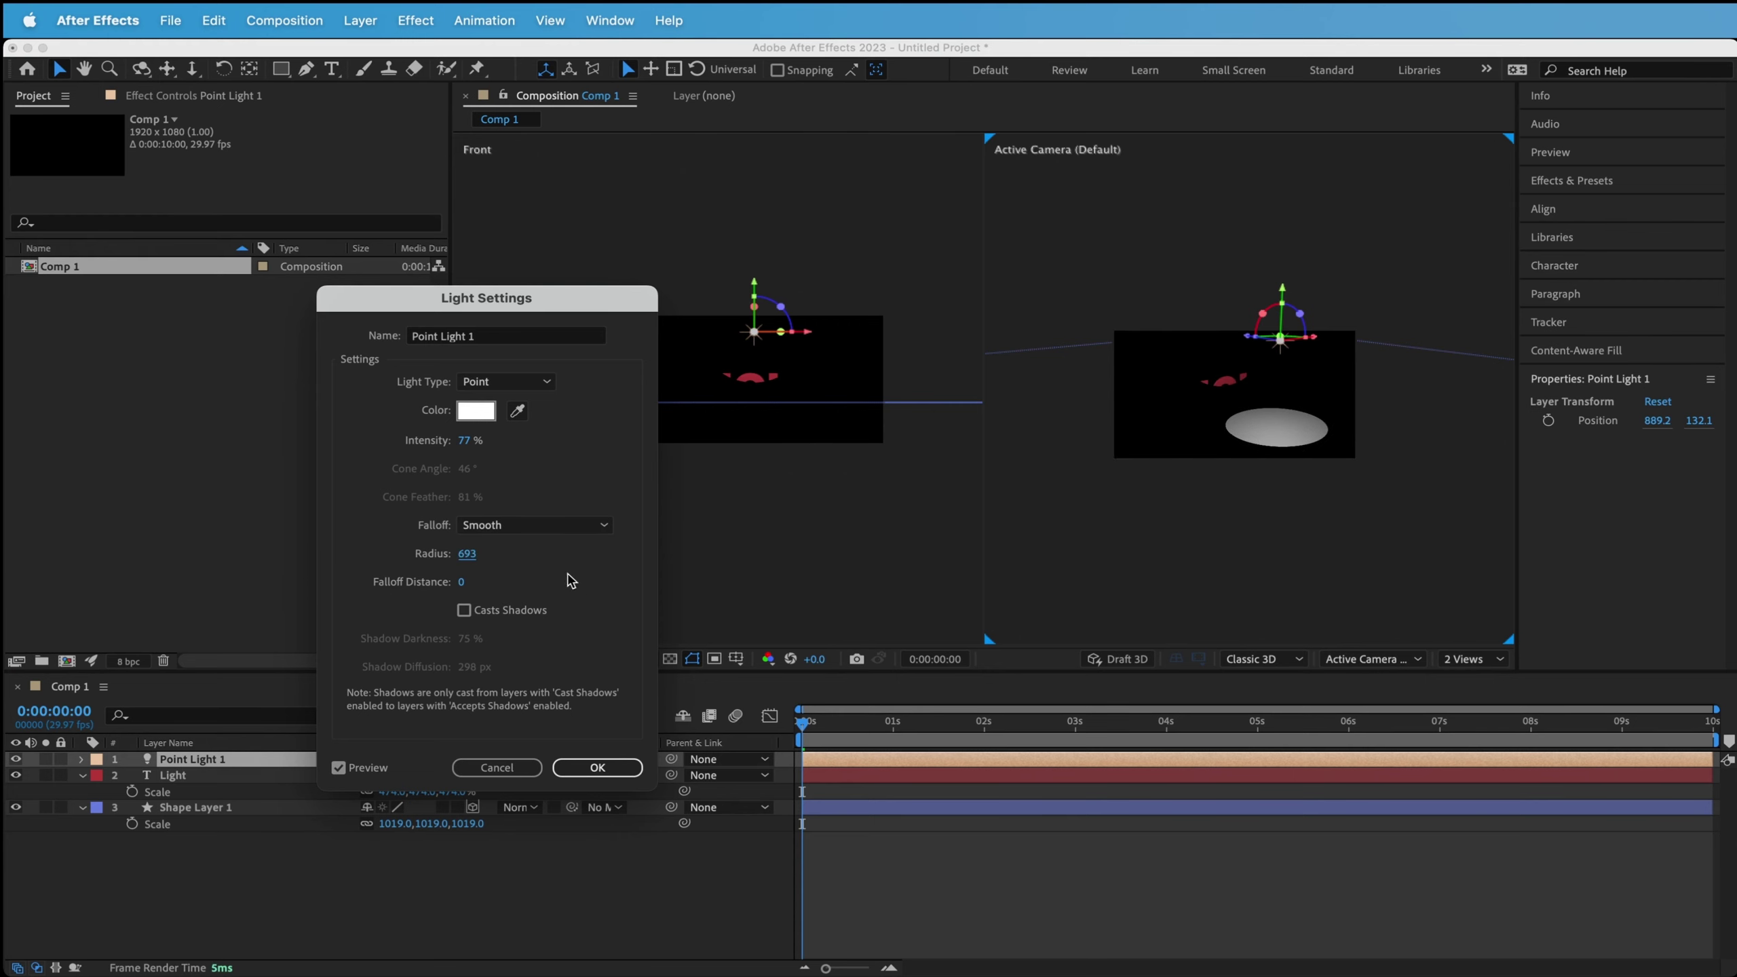
pyautogui.moveTo(462, 583); pyautogui.dragTo(1051, 596)
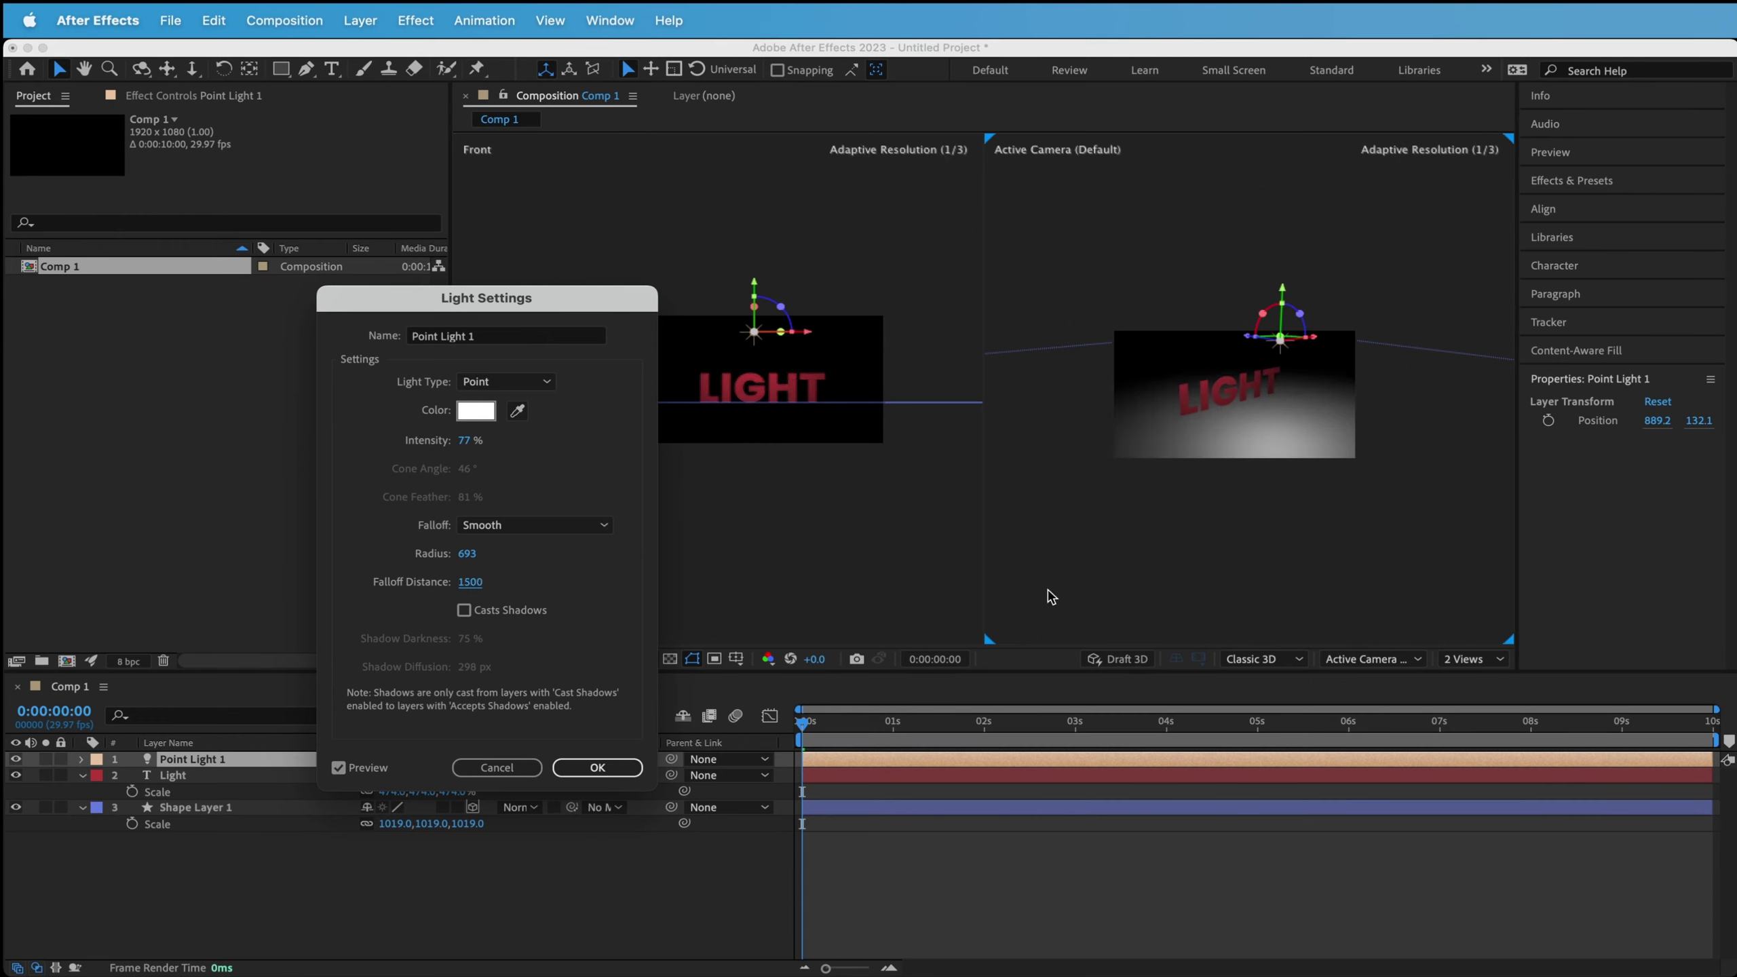
pyautogui.moveTo(470, 582); pyautogui.dragTo(824, 545)
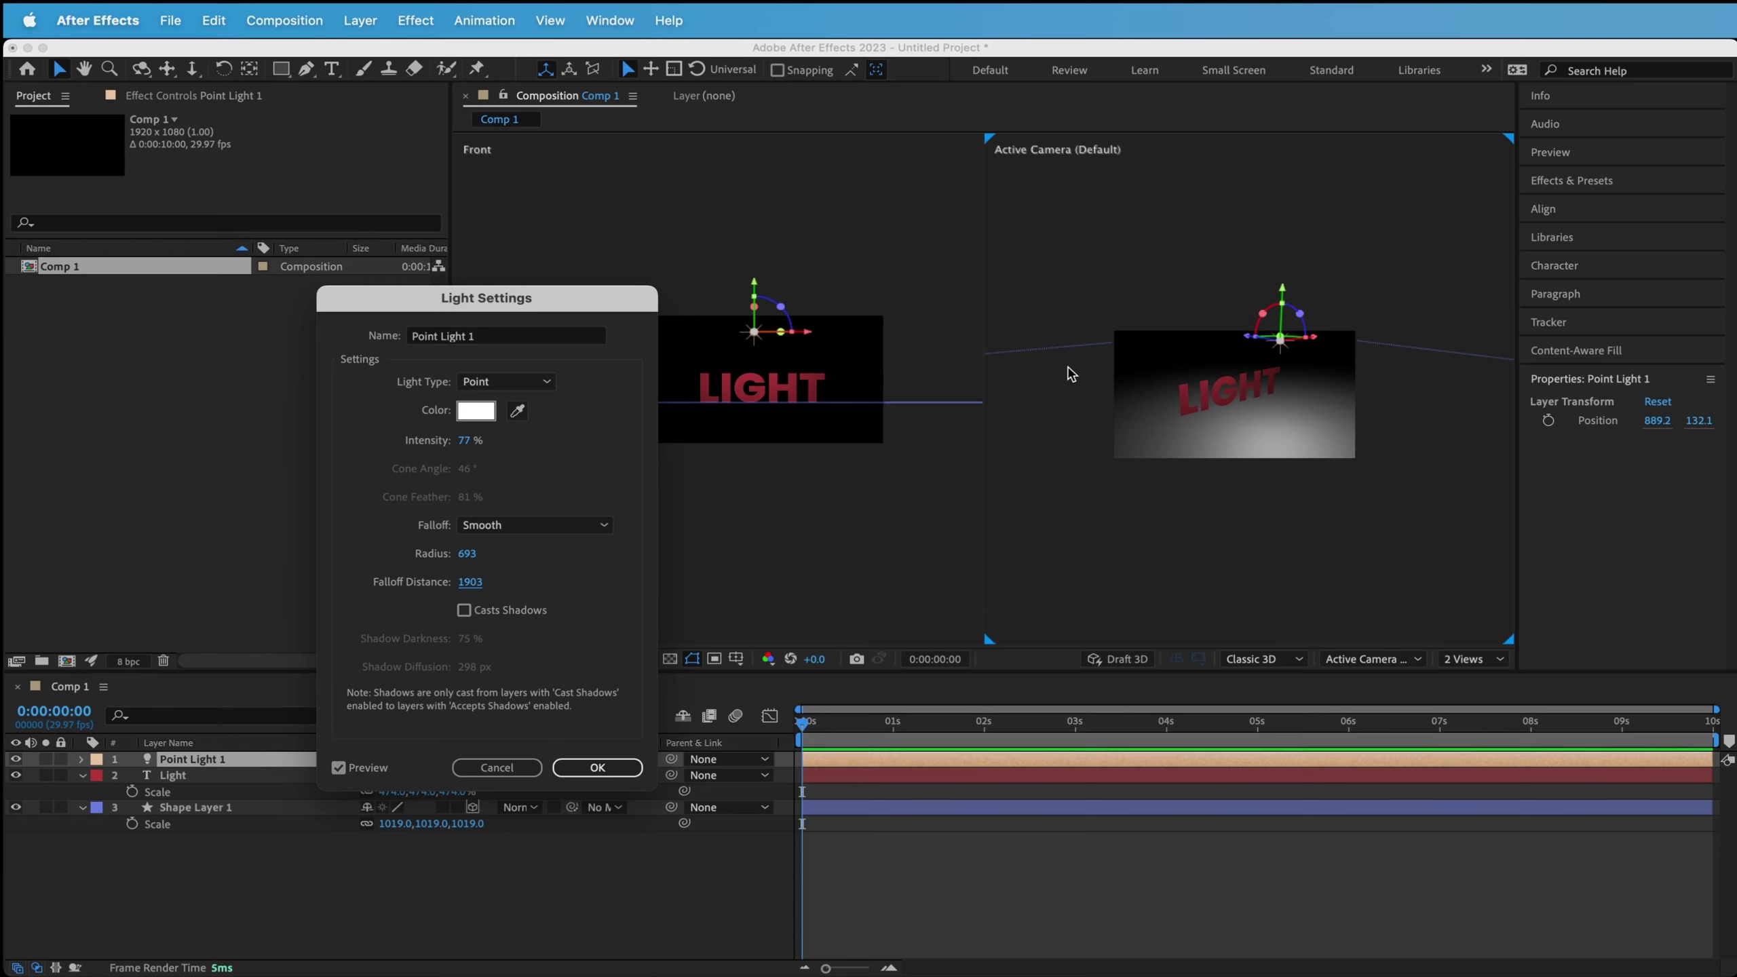
# Enable Casts Shadows on the point light and lower the light to a Y position of about 295.
pyautogui.click(464, 611)
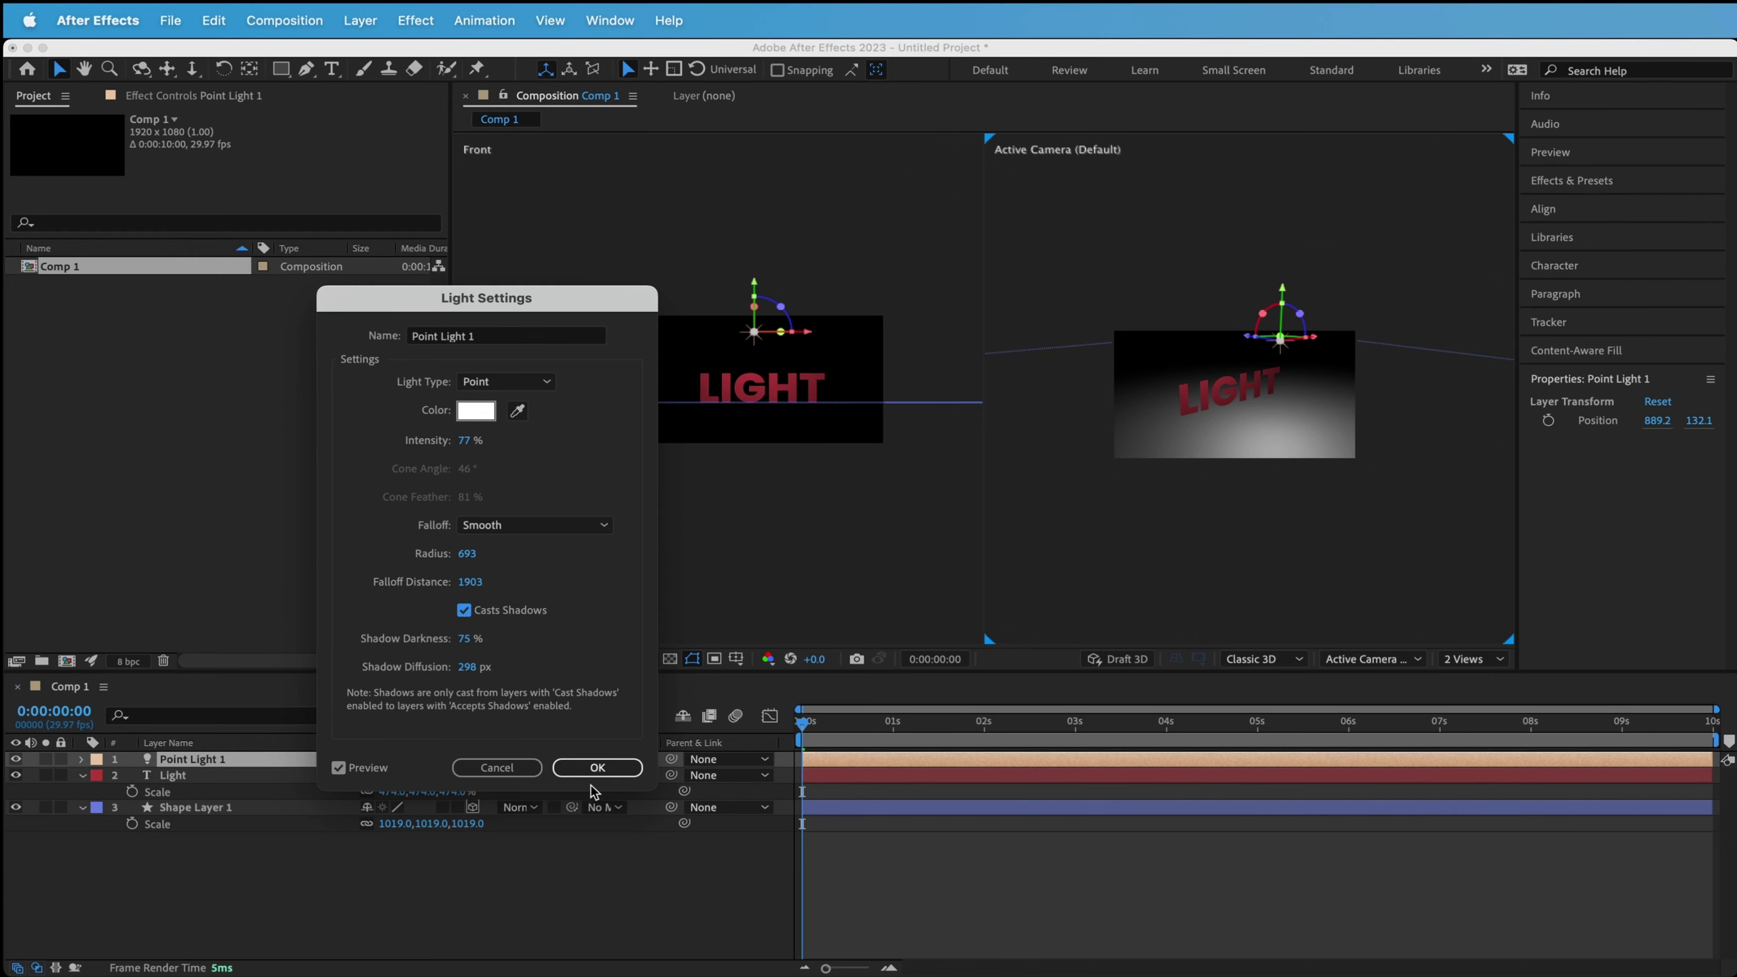
pyautogui.click(595, 767)
pyautogui.click(1279, 294)
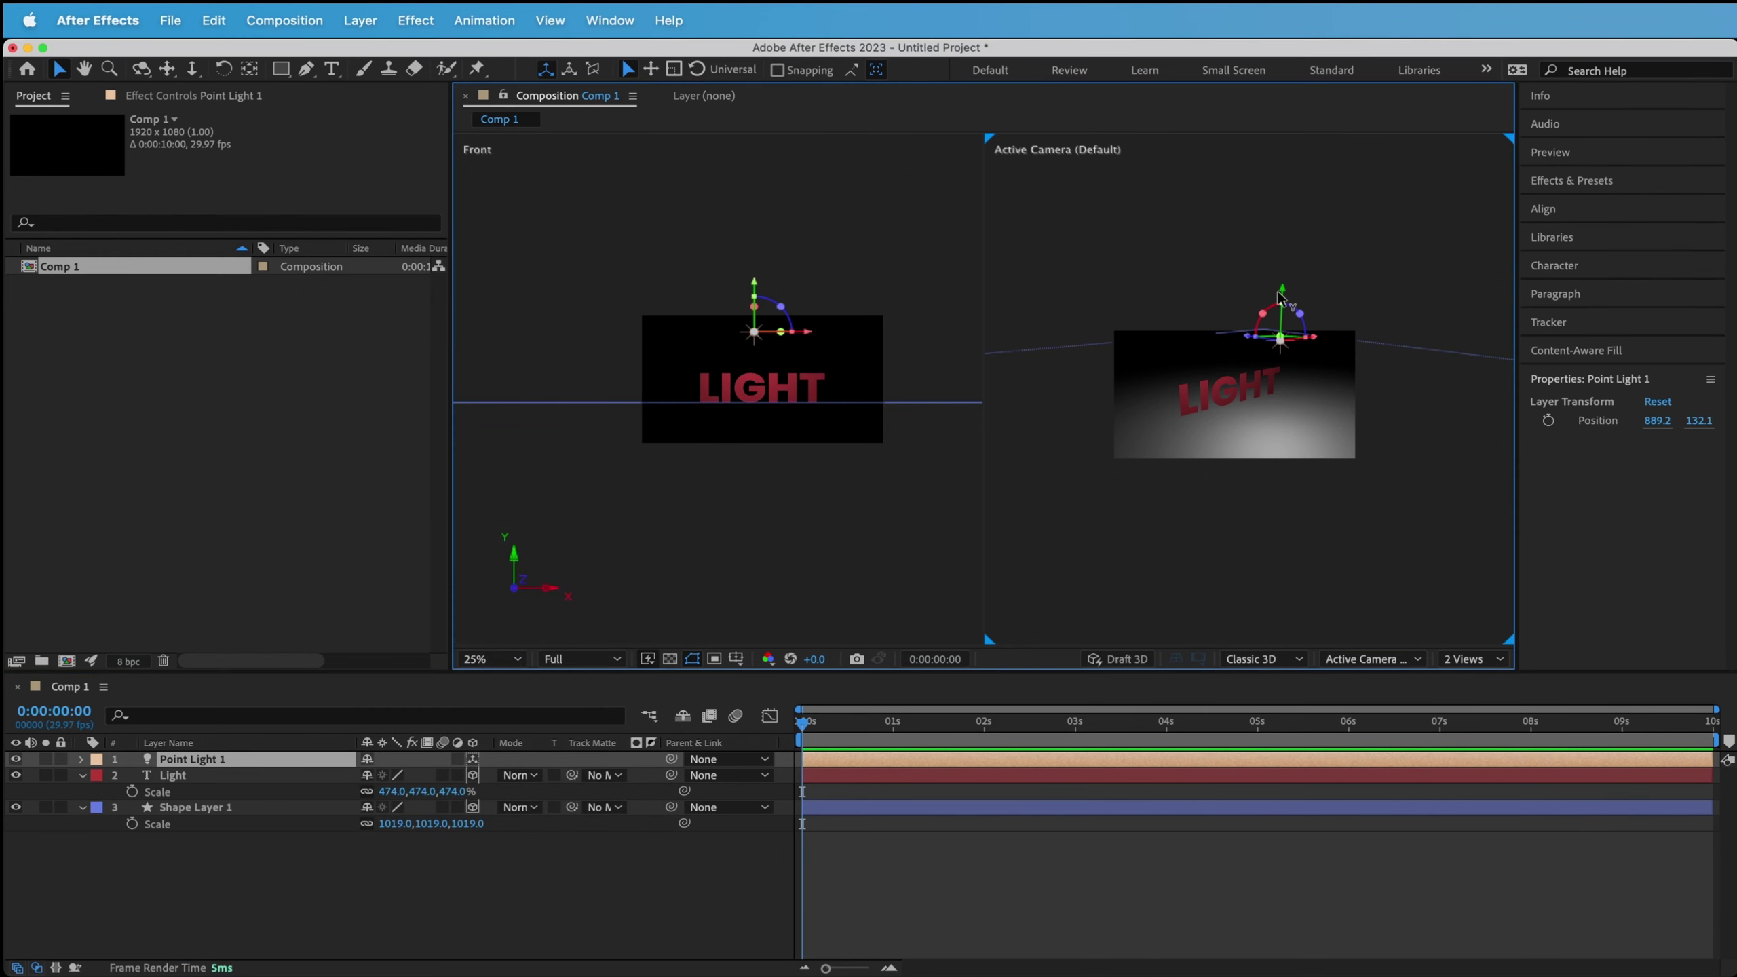
pyautogui.moveTo(1284, 288); pyautogui.dragTo(1280, 327)
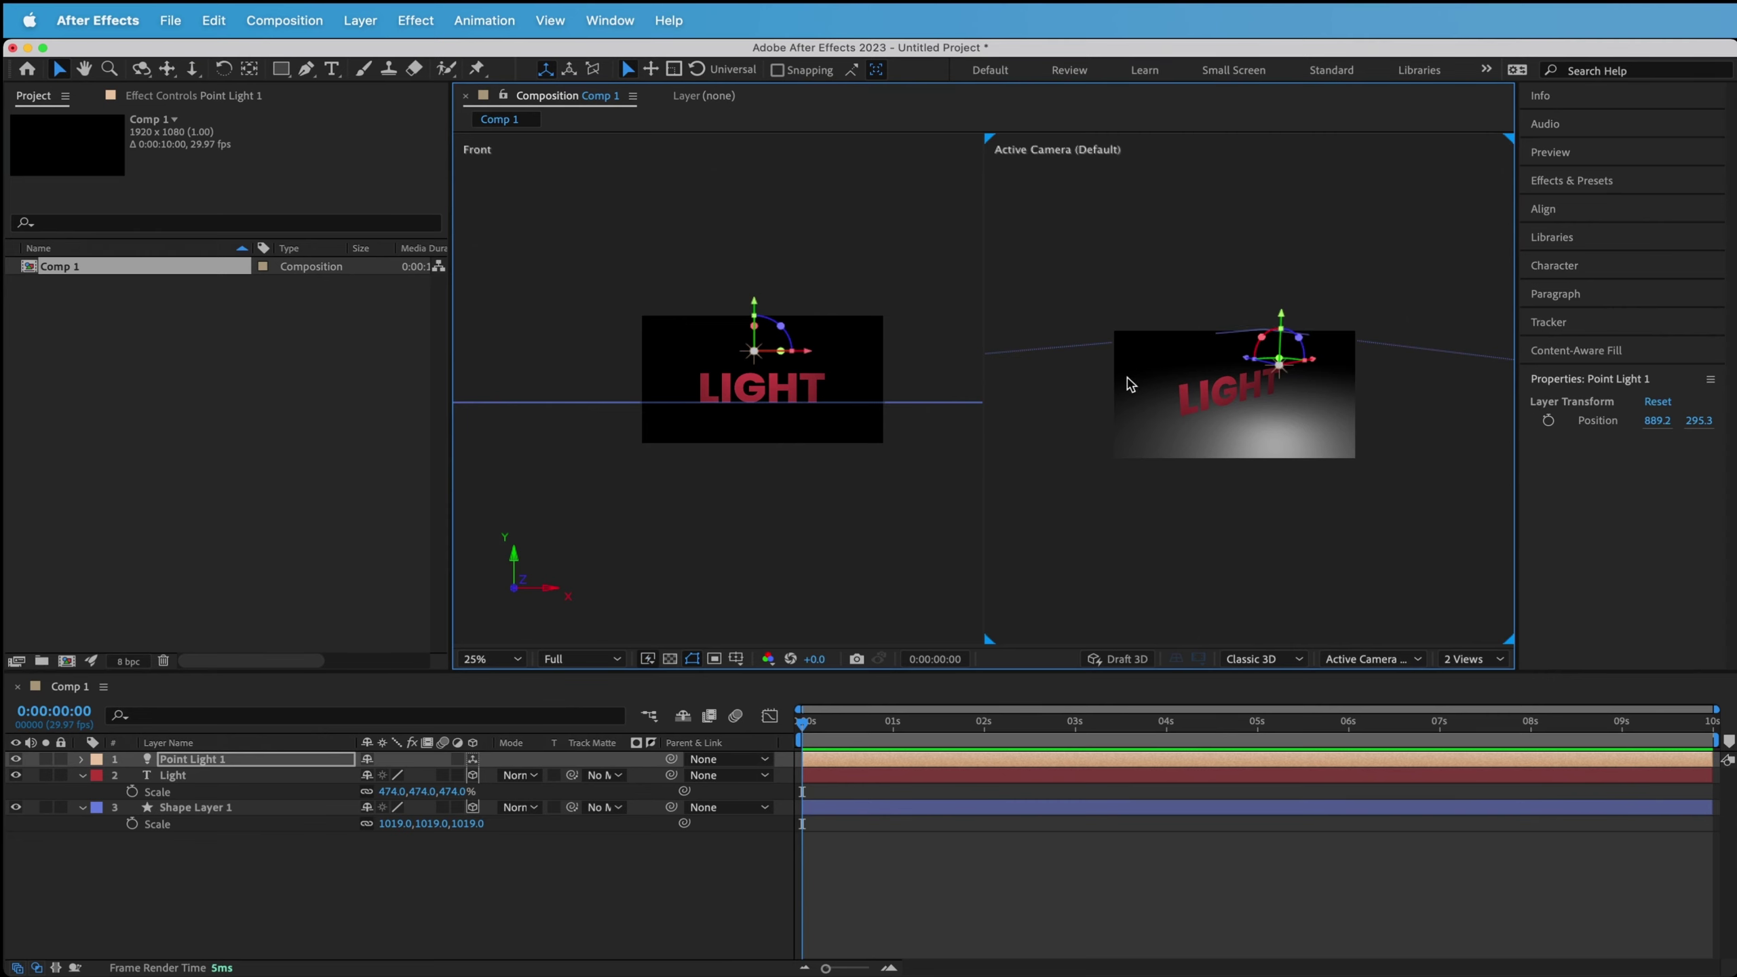
# Turn on Casts Shadows in the Material Options of the Light text layer.
pyautogui.click(1189, 408)
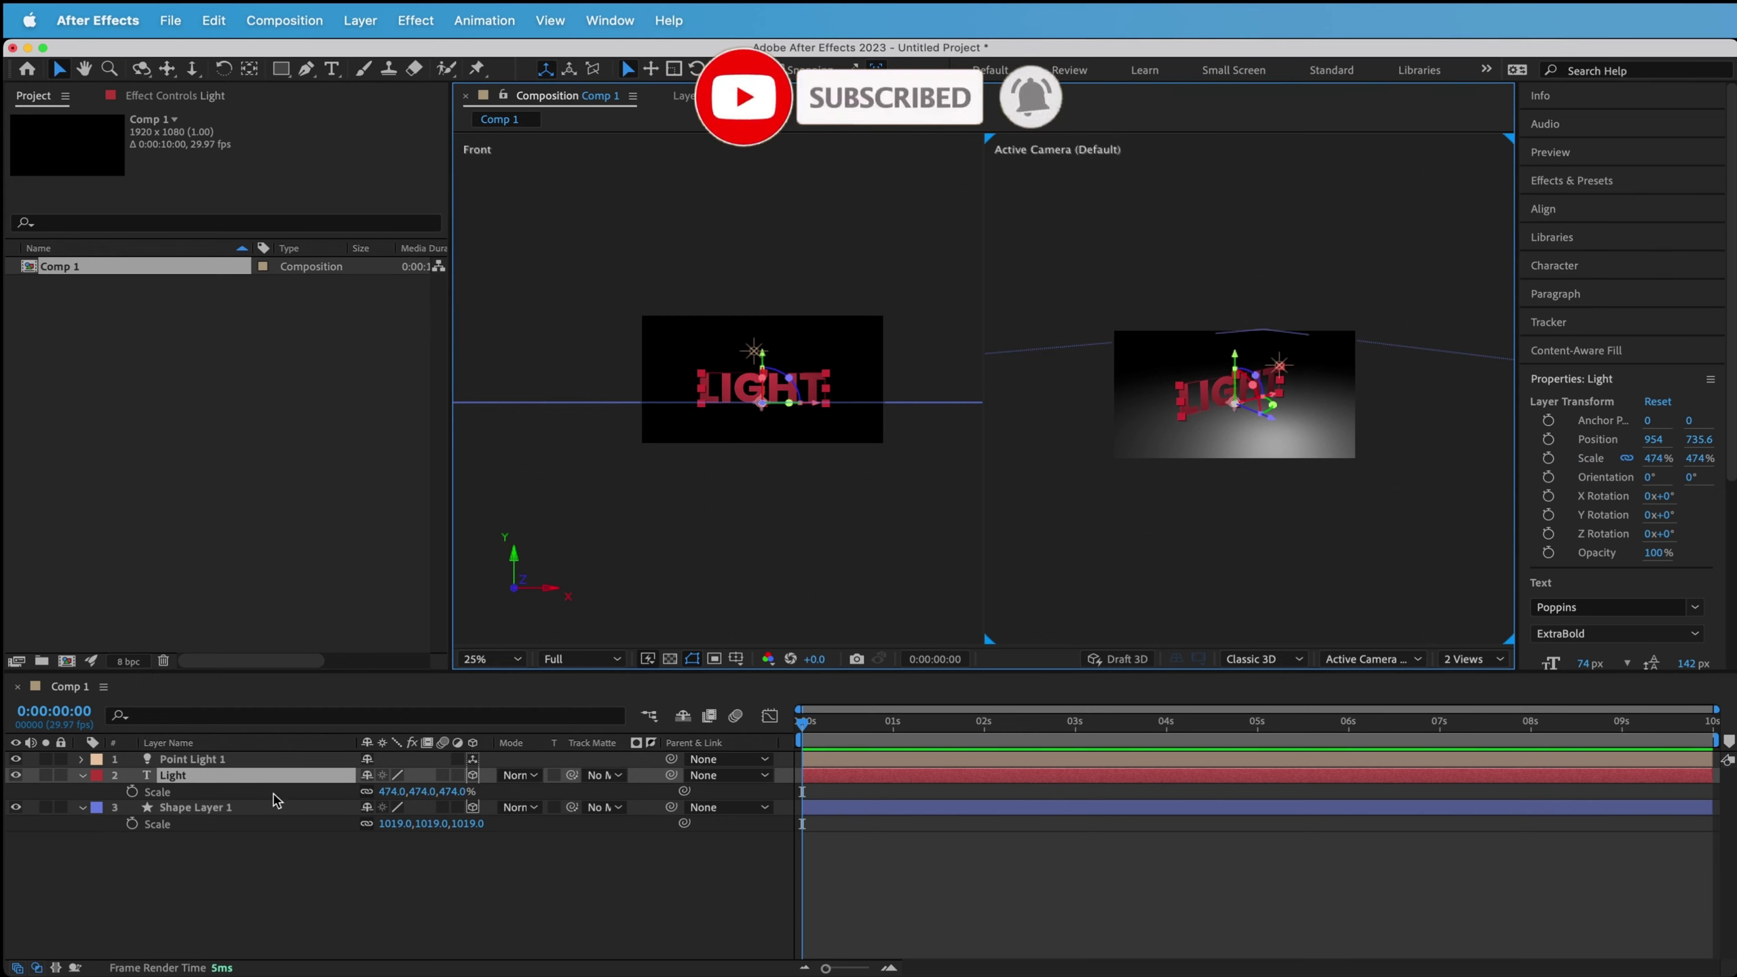
pyautogui.click(290, 881)
pyautogui.click(1212, 402)
pyautogui.click(283, 825)
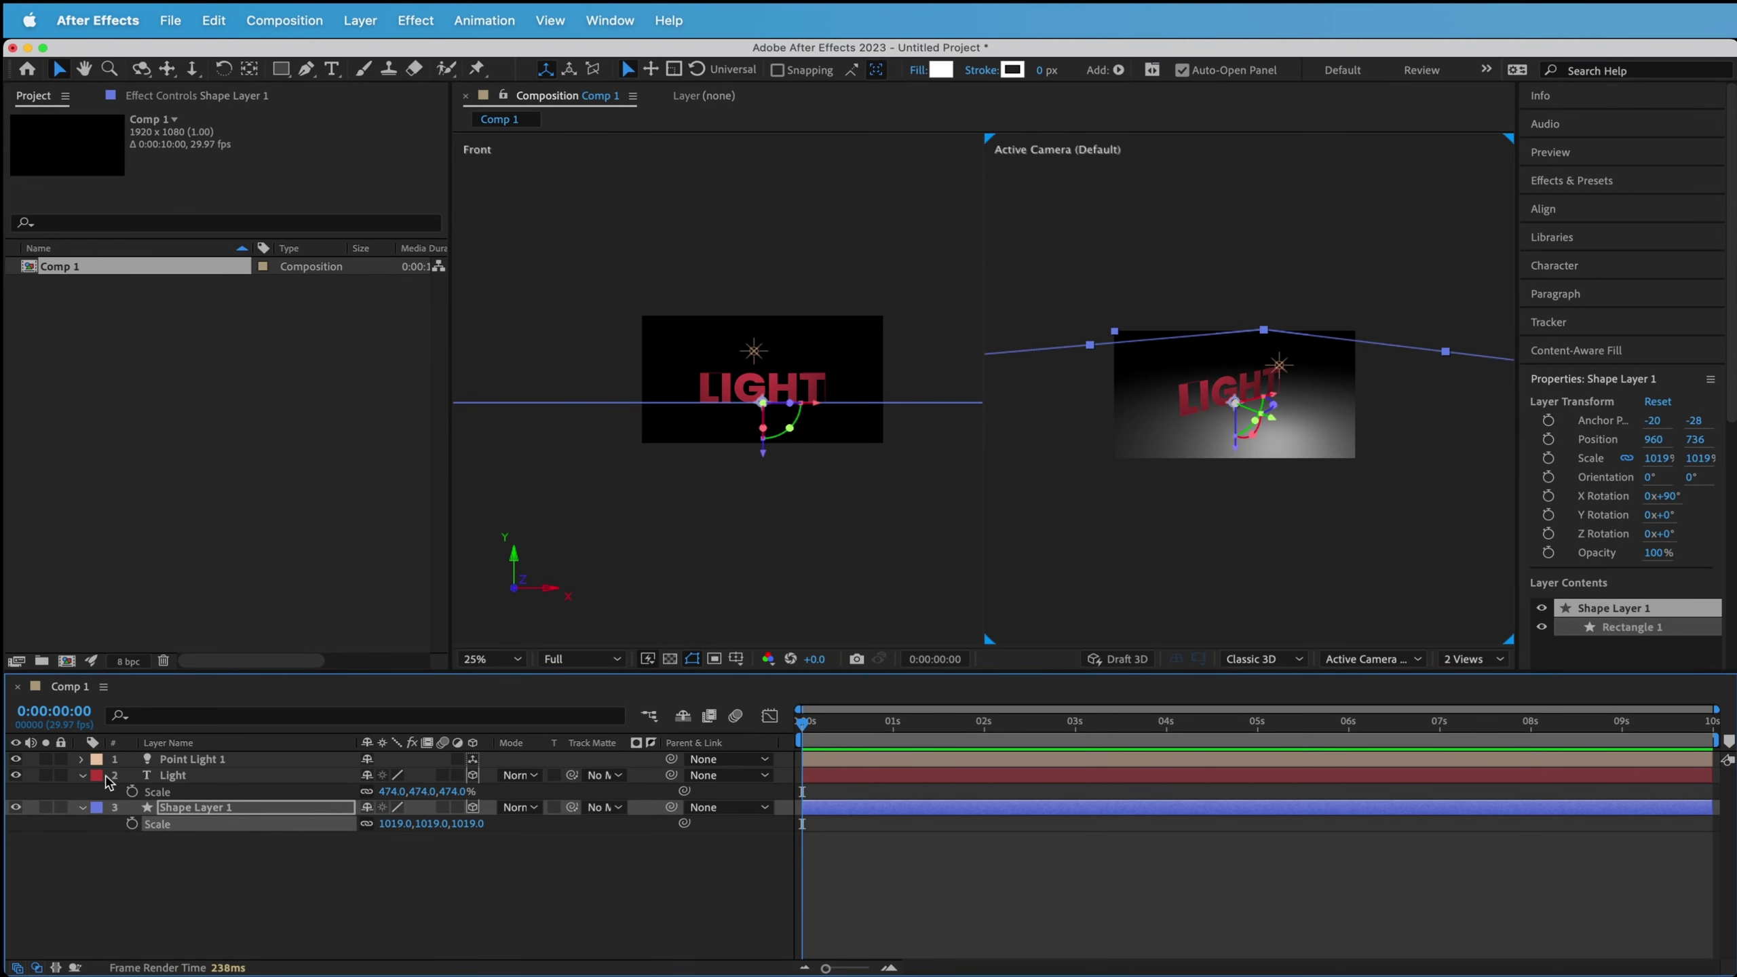
pyautogui.click(82, 775)
pyautogui.click(82, 775)
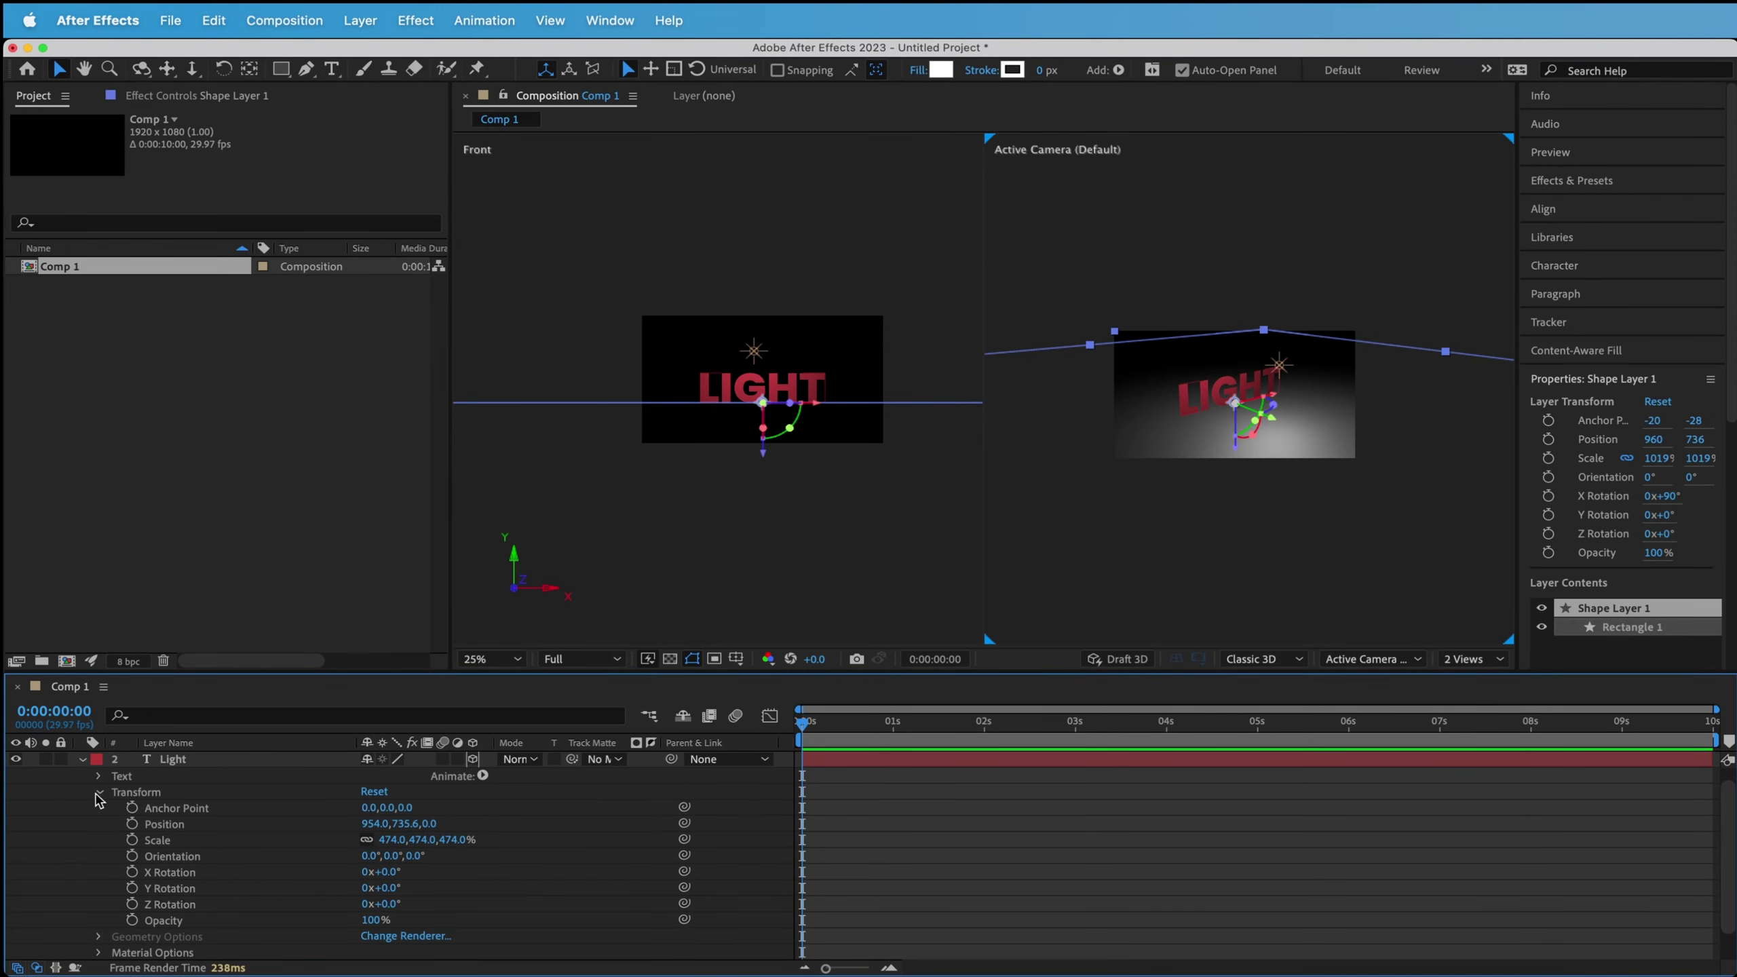
pyautogui.click(98, 808)
pyautogui.click(98, 840)
pyautogui.scroll(-2, 205, 855)
pyautogui.click(176, 818)
pyautogui.click(176, 805)
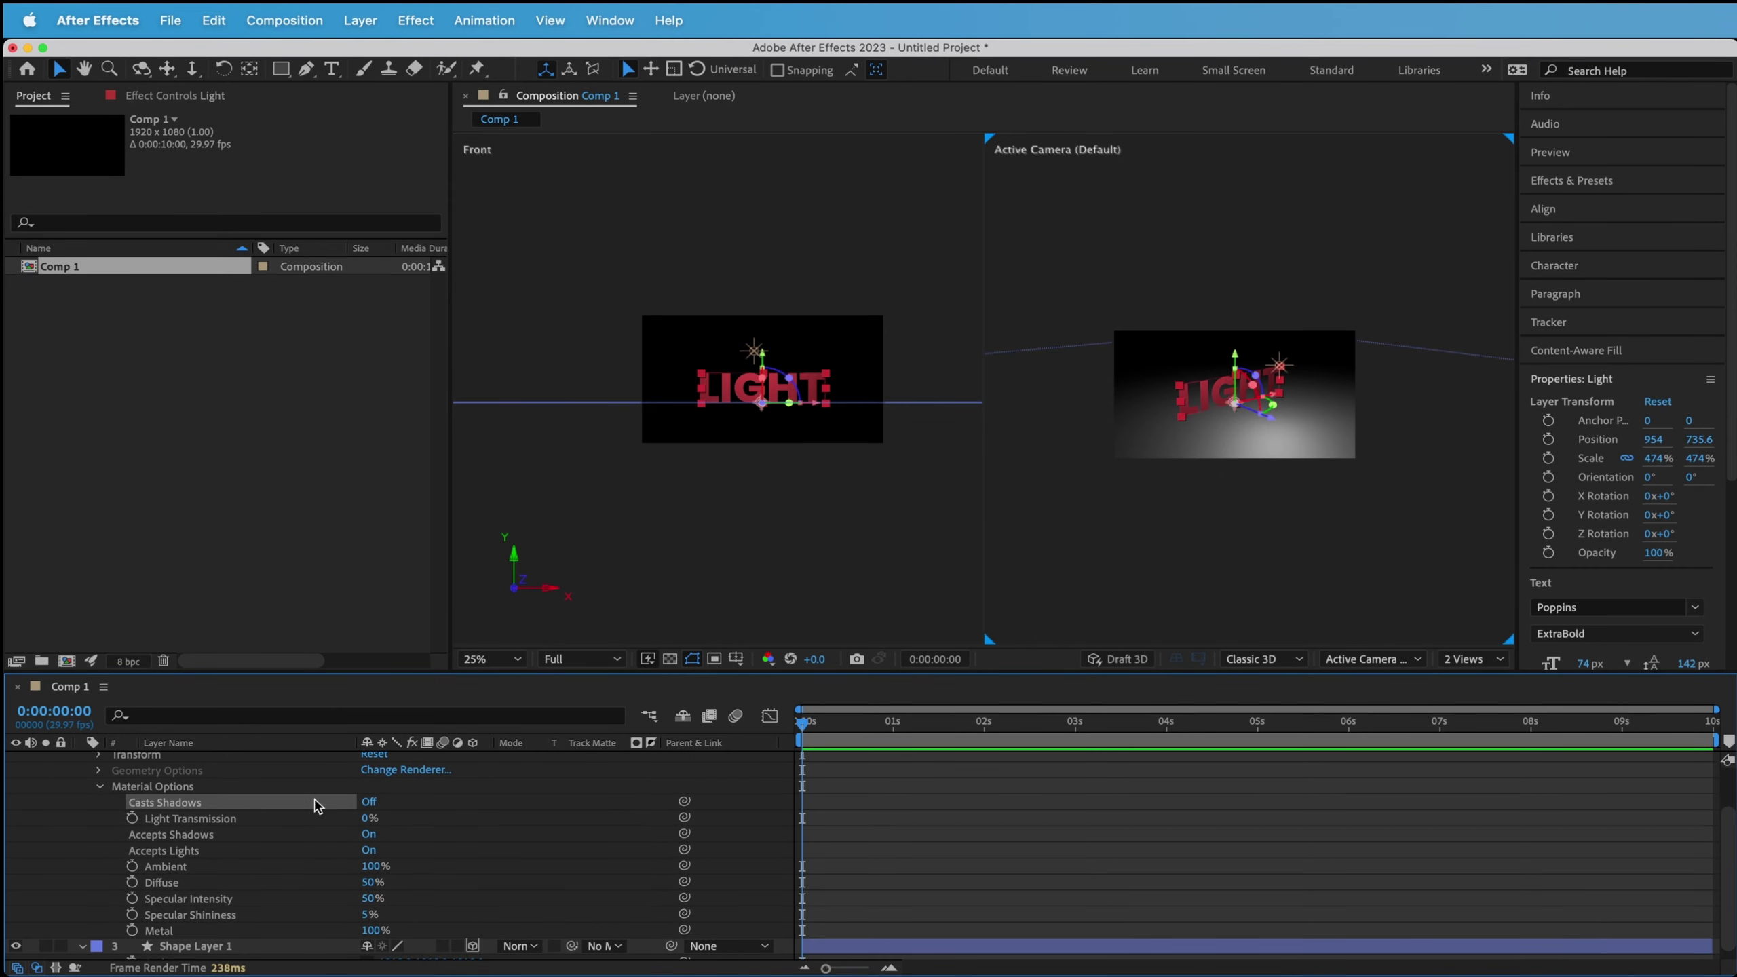
pyautogui.click(369, 802)
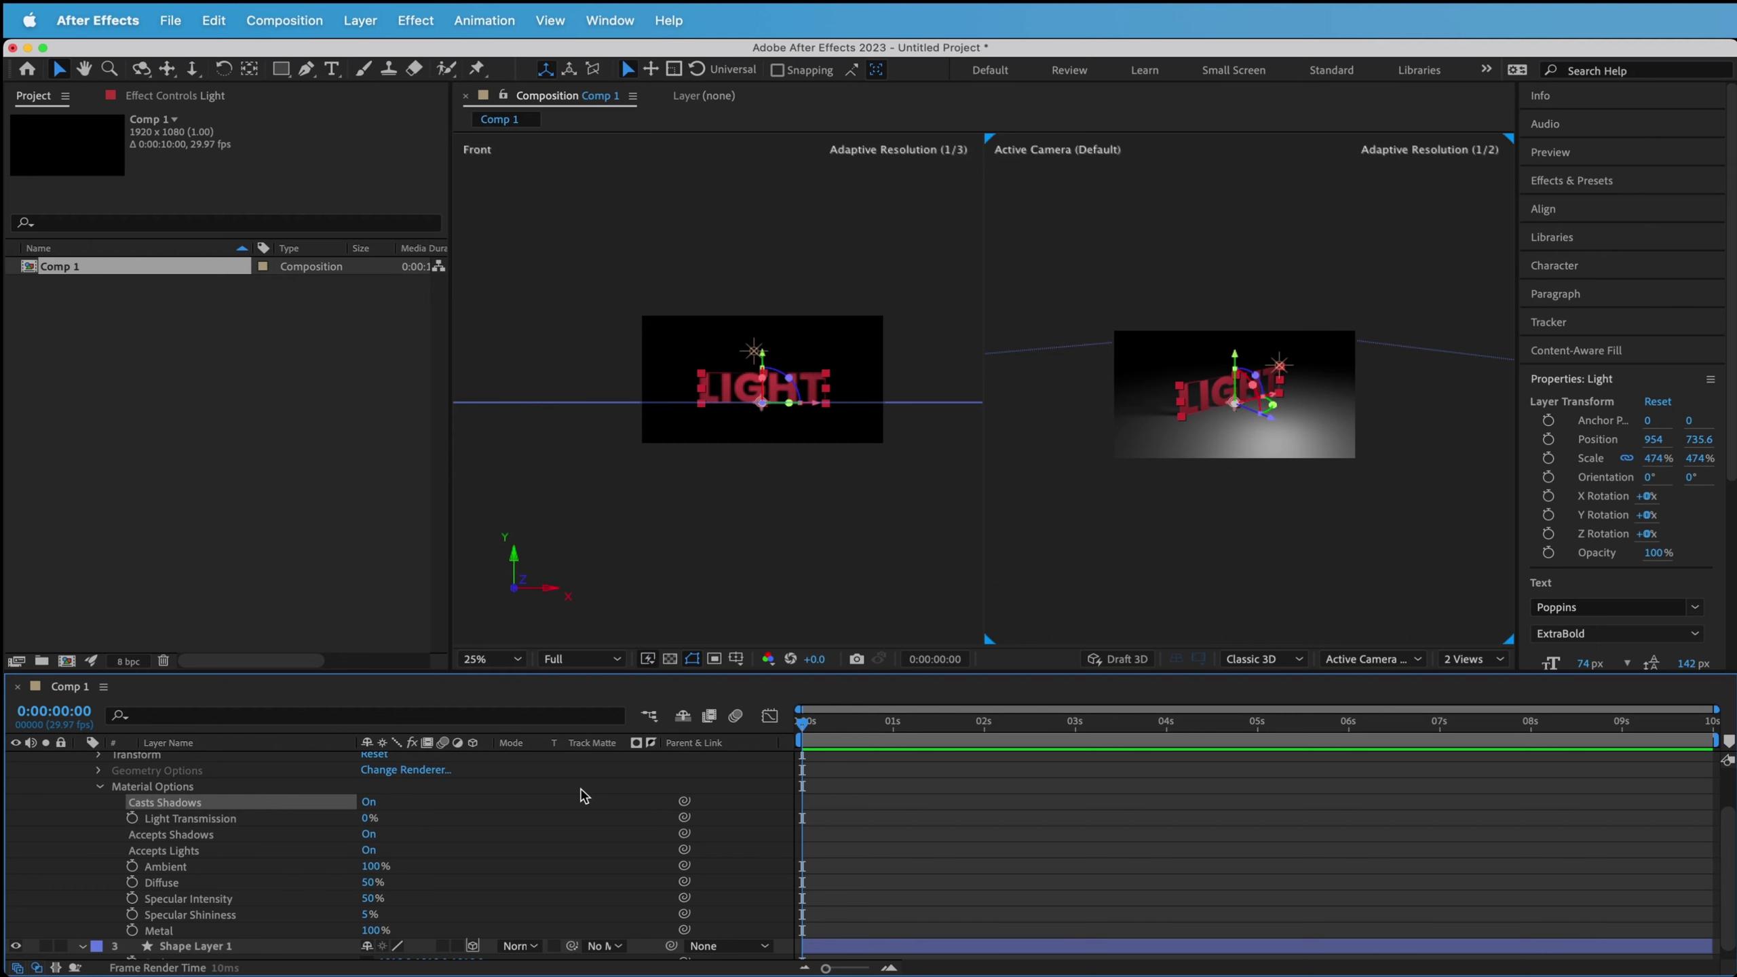
pyautogui.click(1123, 455)
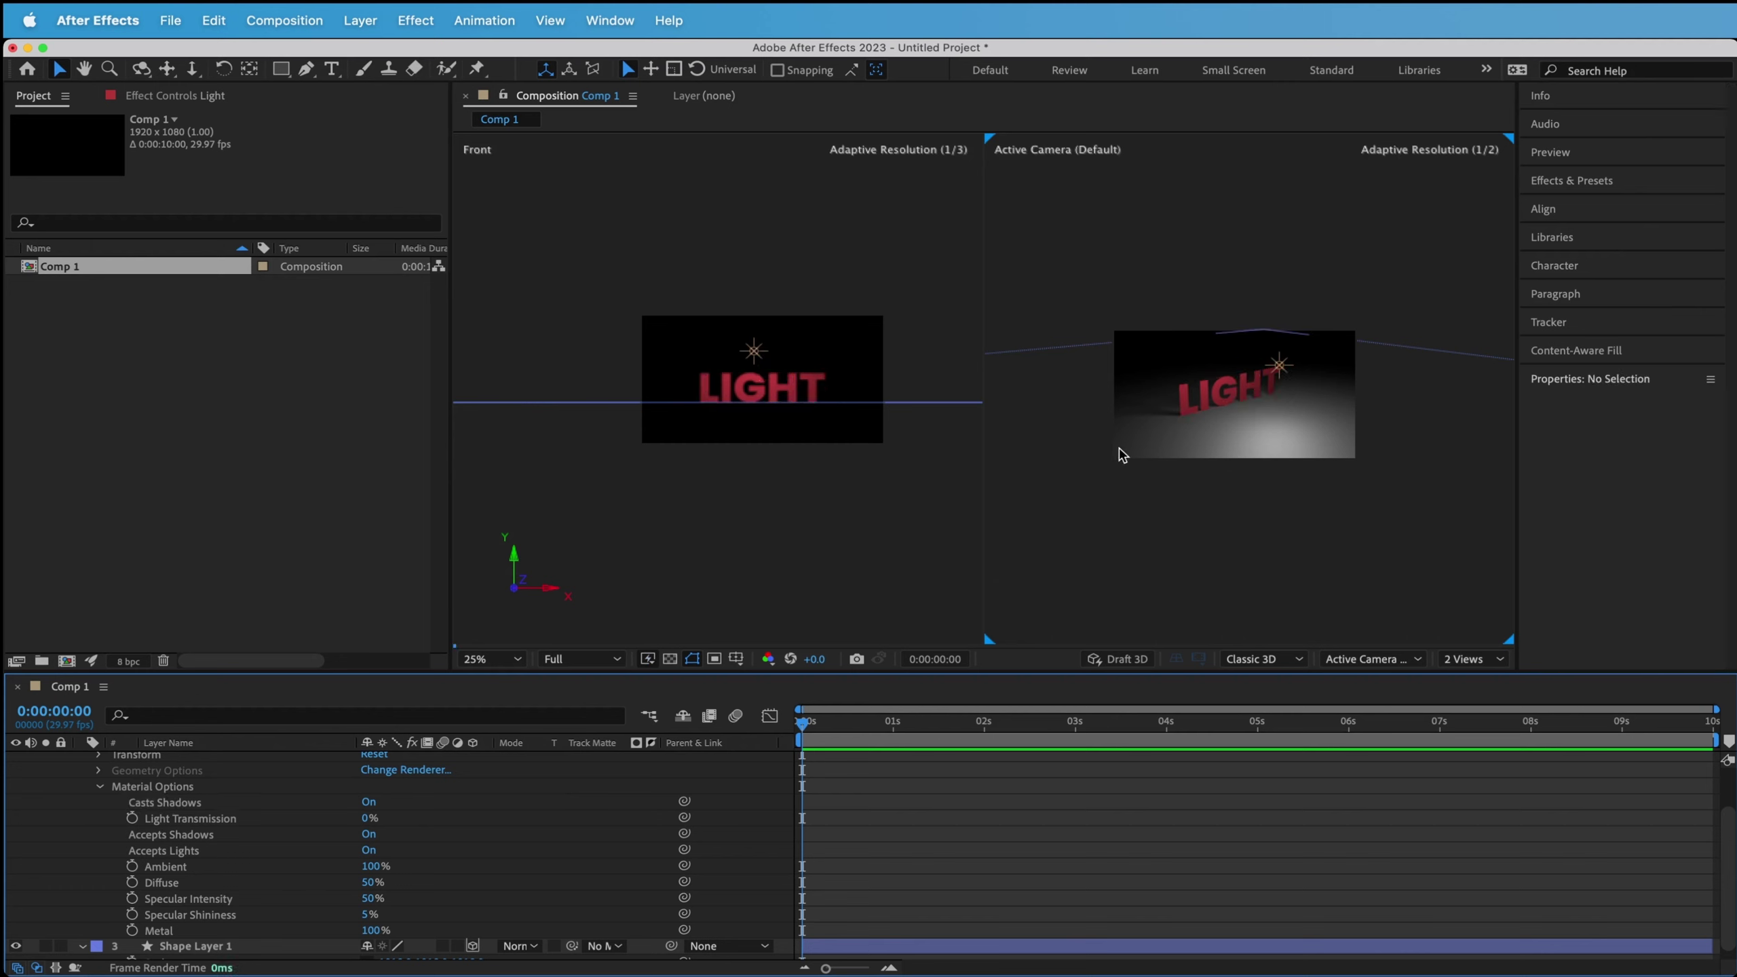
# Raise the point light above the text to a Y position of about -127 and show only the active camera view.
pyautogui.scroll(2, 1187, 425)
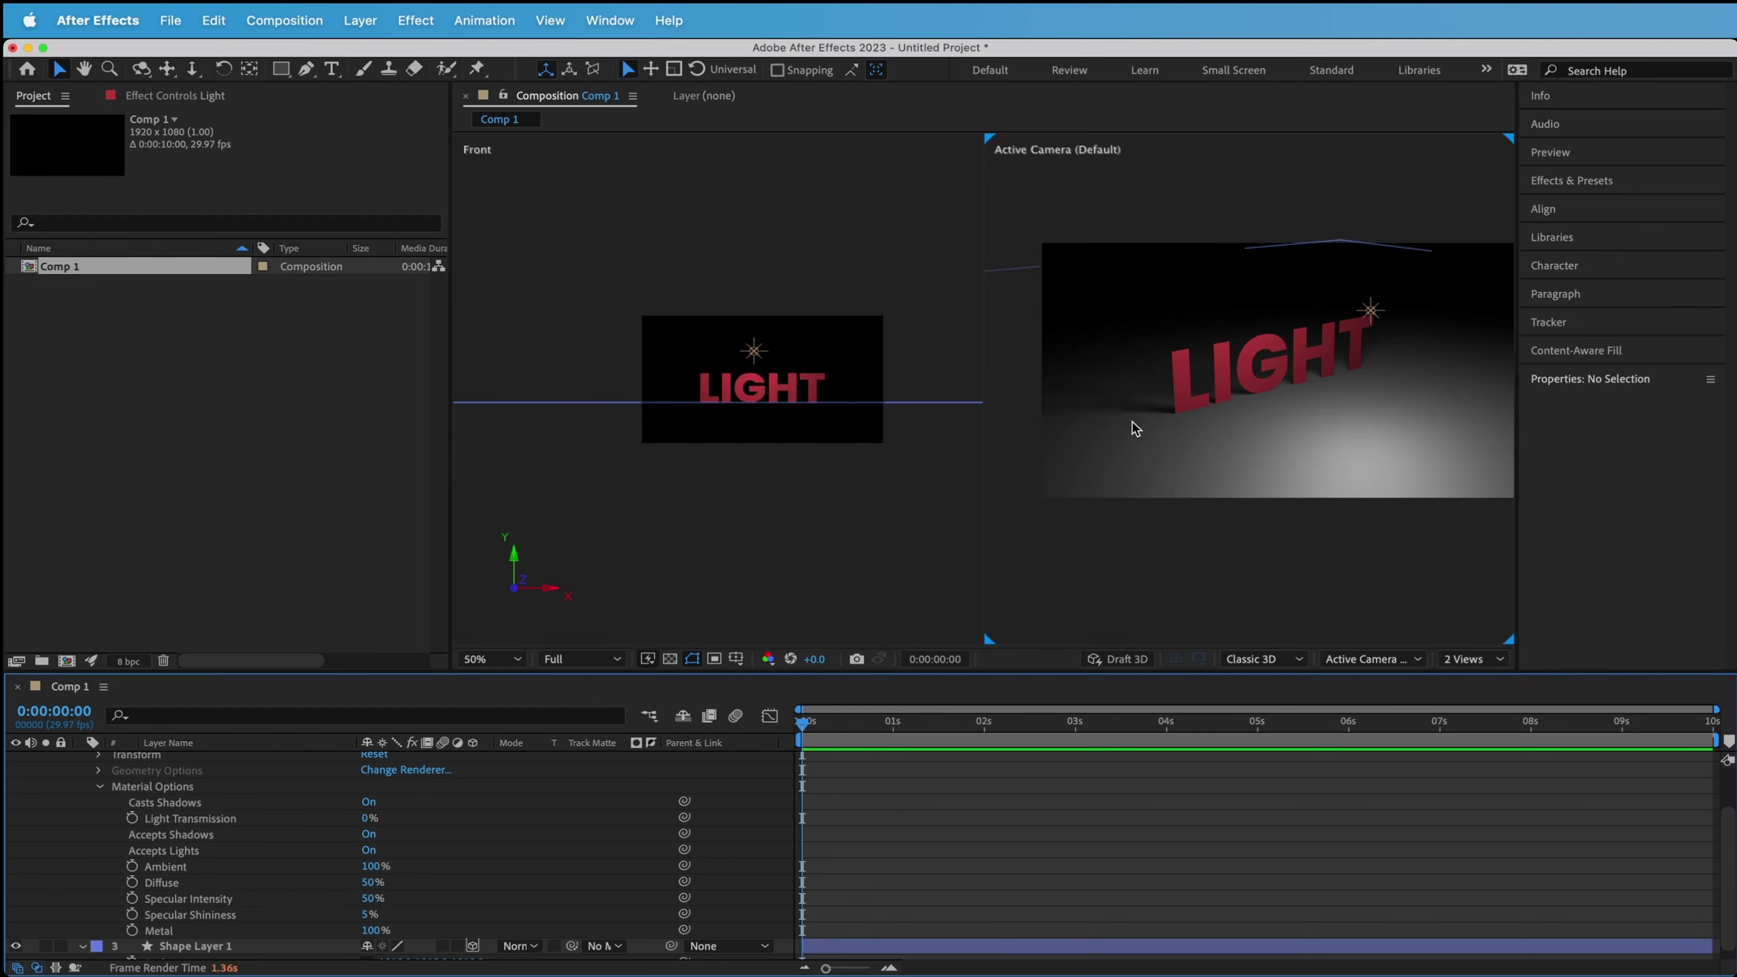
pyautogui.moveTo(1371, 310); pyautogui.dragTo(1427, 180)
pyautogui.click(1474, 659)
pyautogui.click(1493, 680)
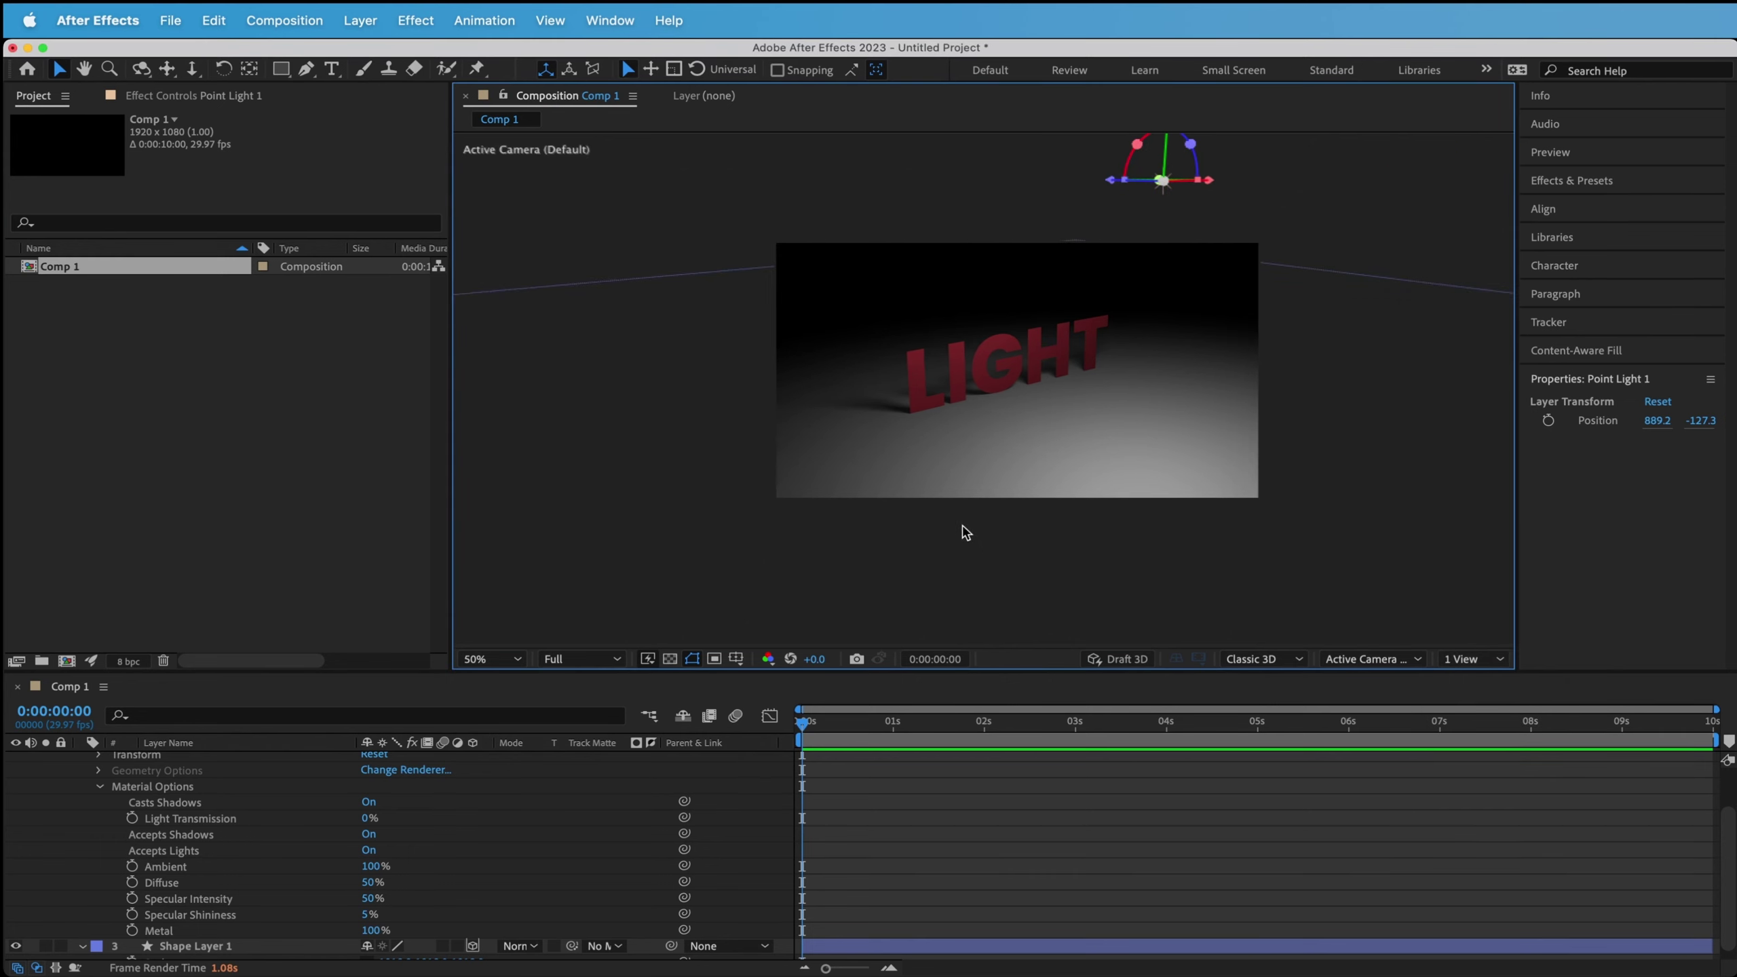
pyautogui.scroll(-2, 1026, 345)
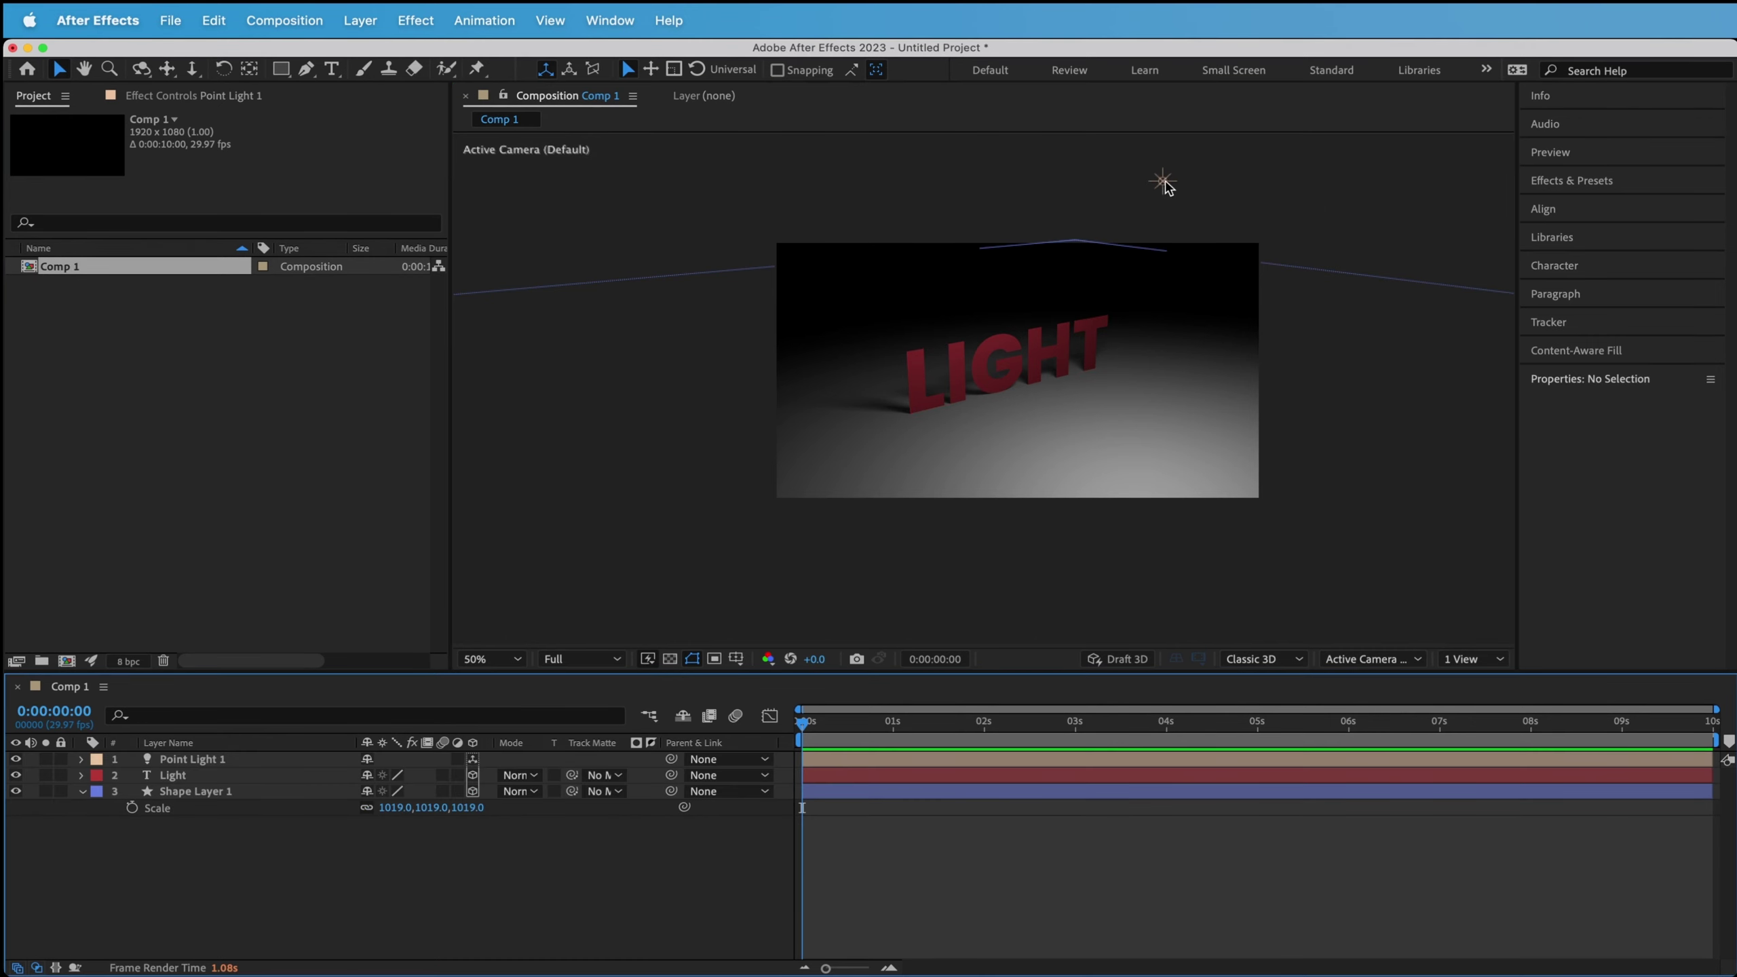
# Examine the available light types in Point Light 1's settings and leave the light as a Point light.
pyautogui.click(1164, 181)
pyautogui.press('super+shift+l')
pyautogui.click(506, 381)
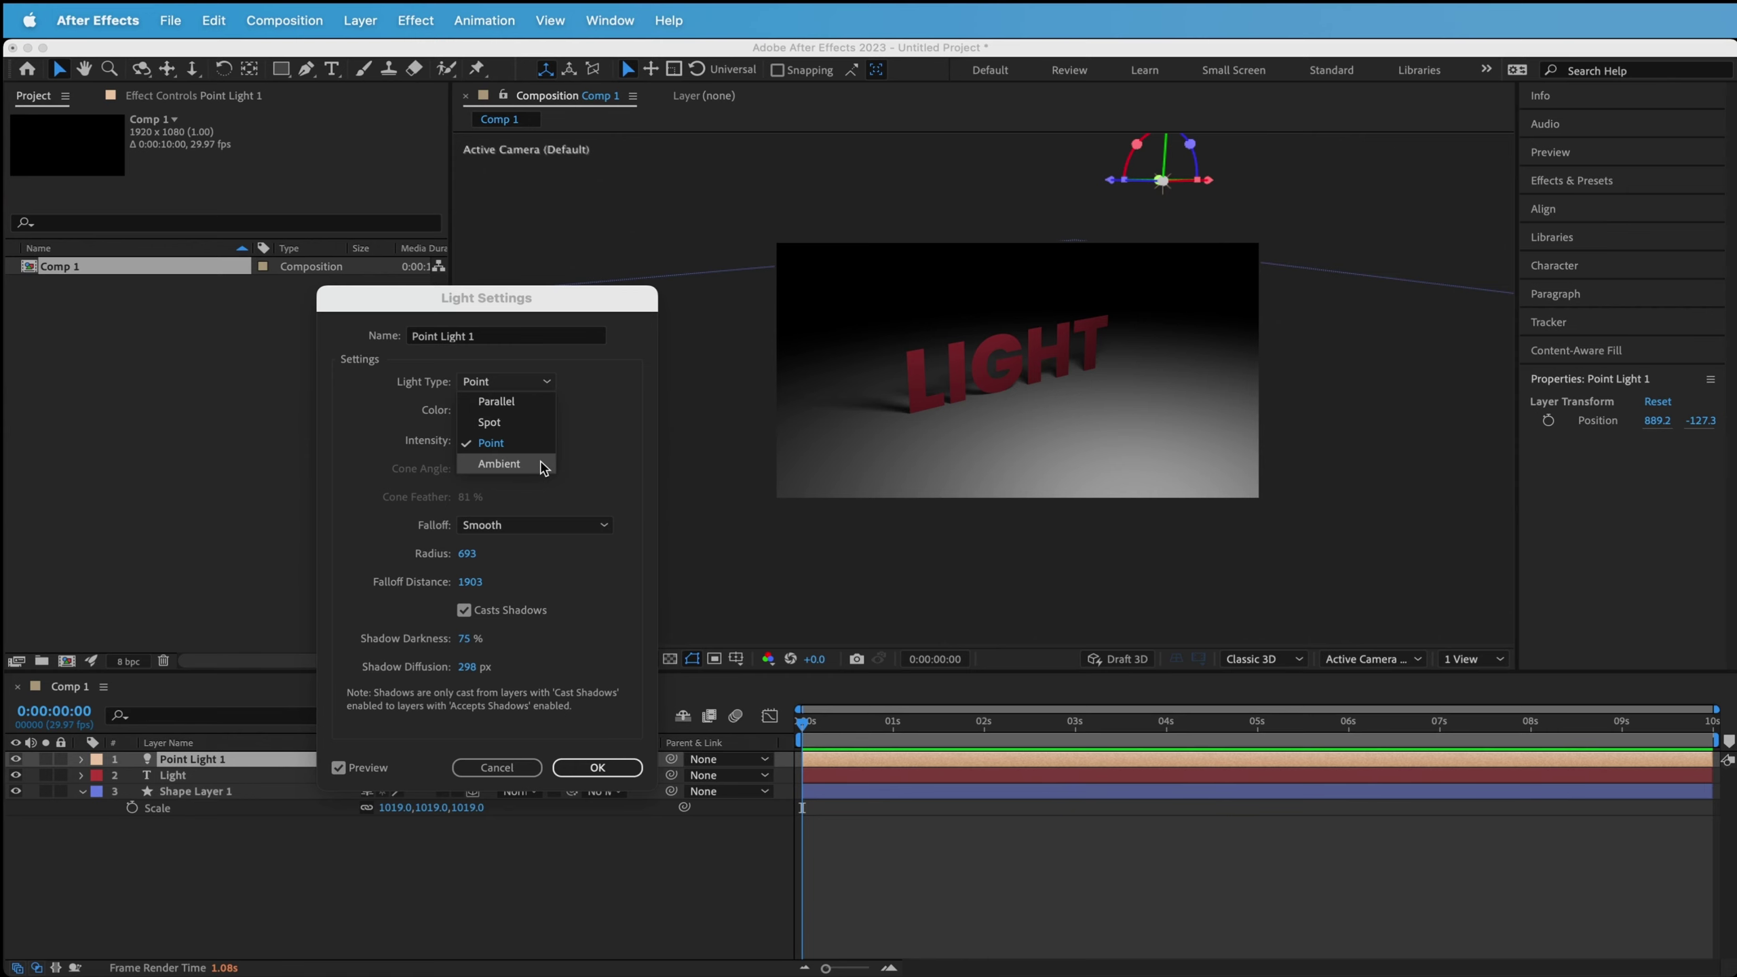
pyautogui.click(587, 453)
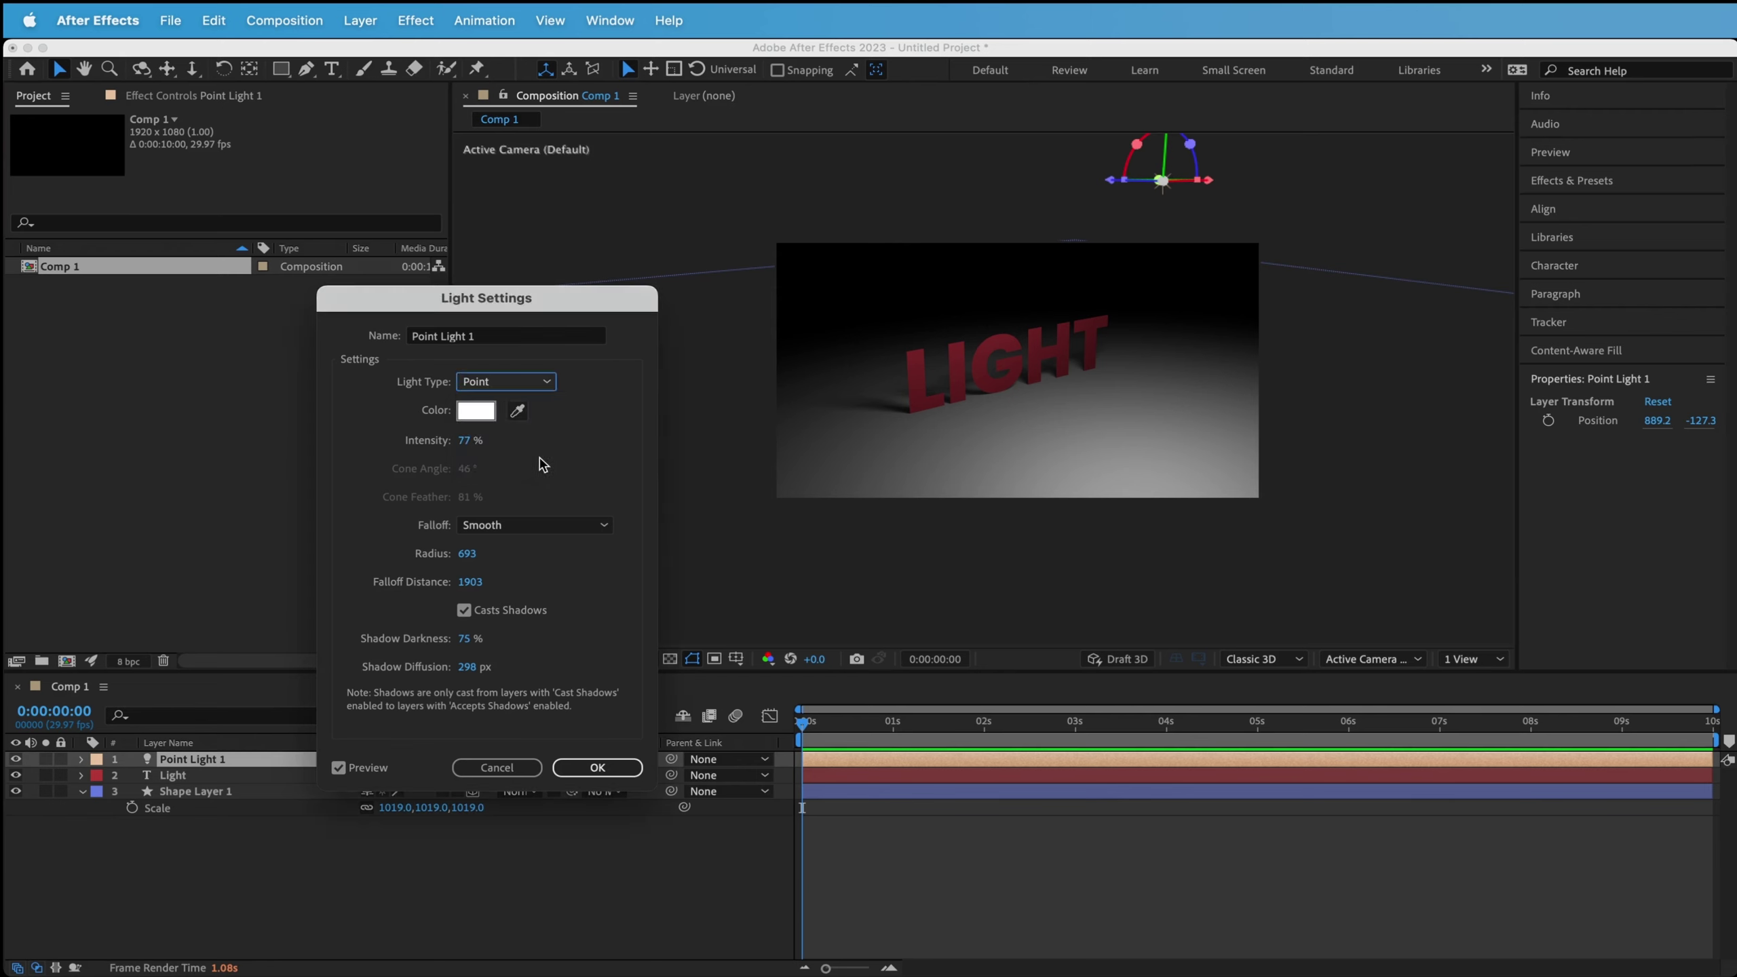
pyautogui.click(534, 385)
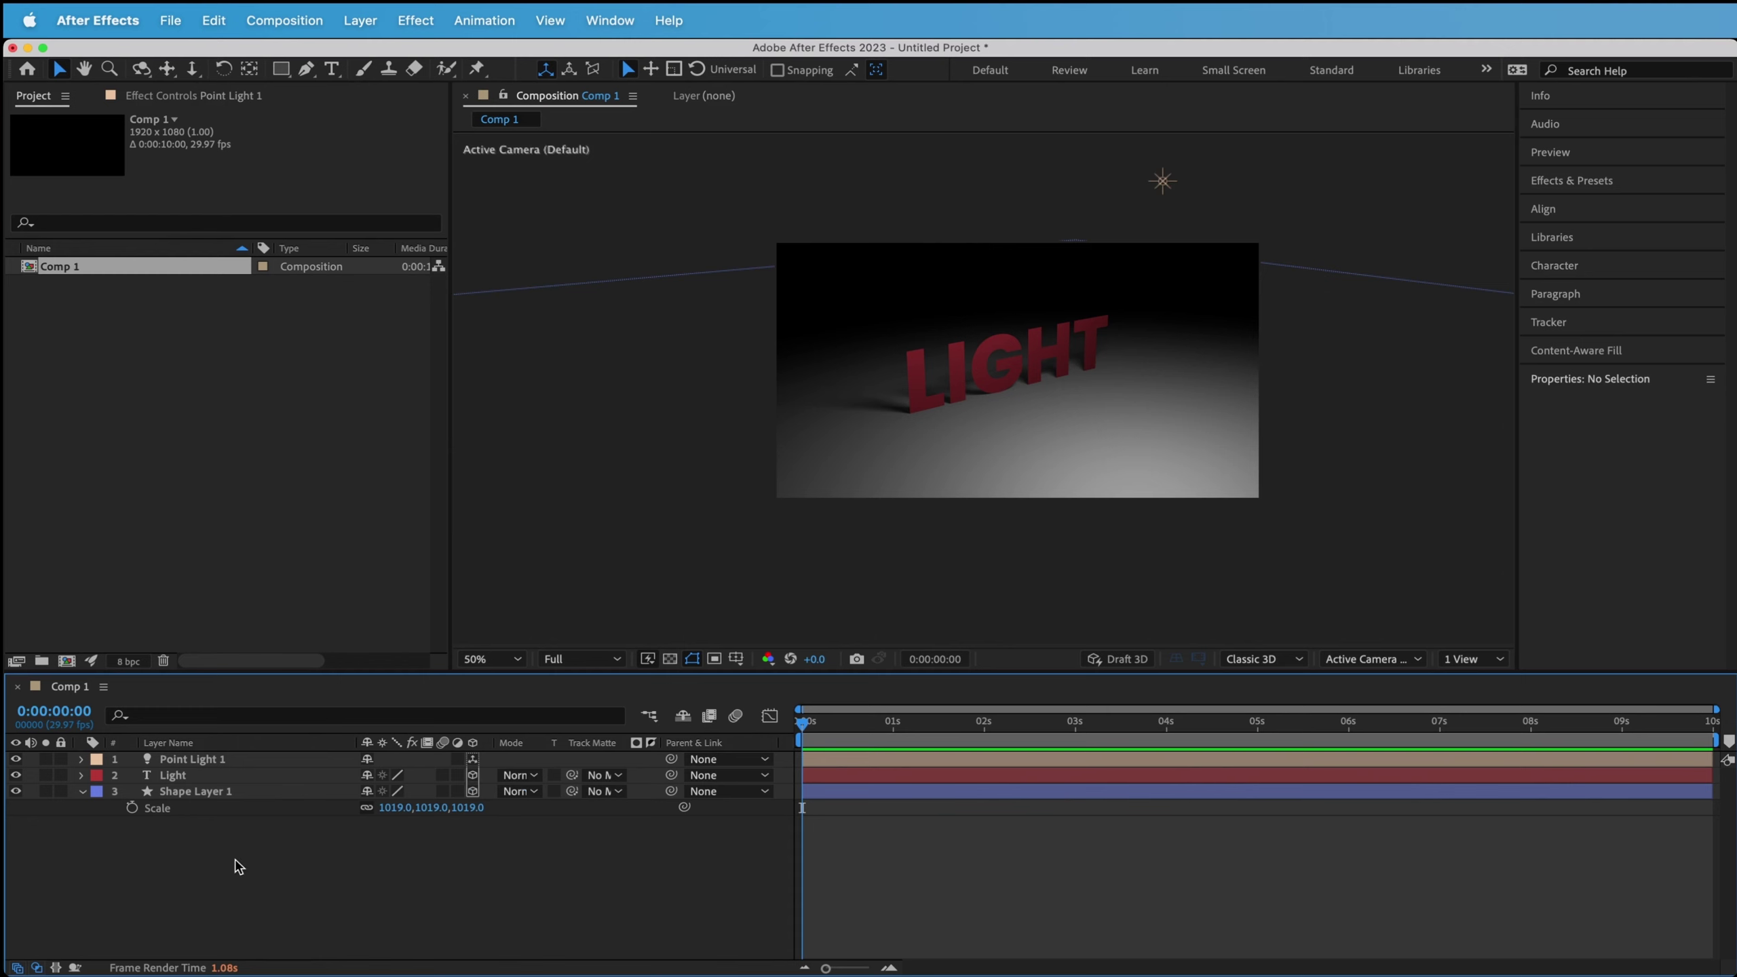
# Add a new white Ambient light to the composition with an intensity of 81%.
pyautogui.rightClick(199, 910)
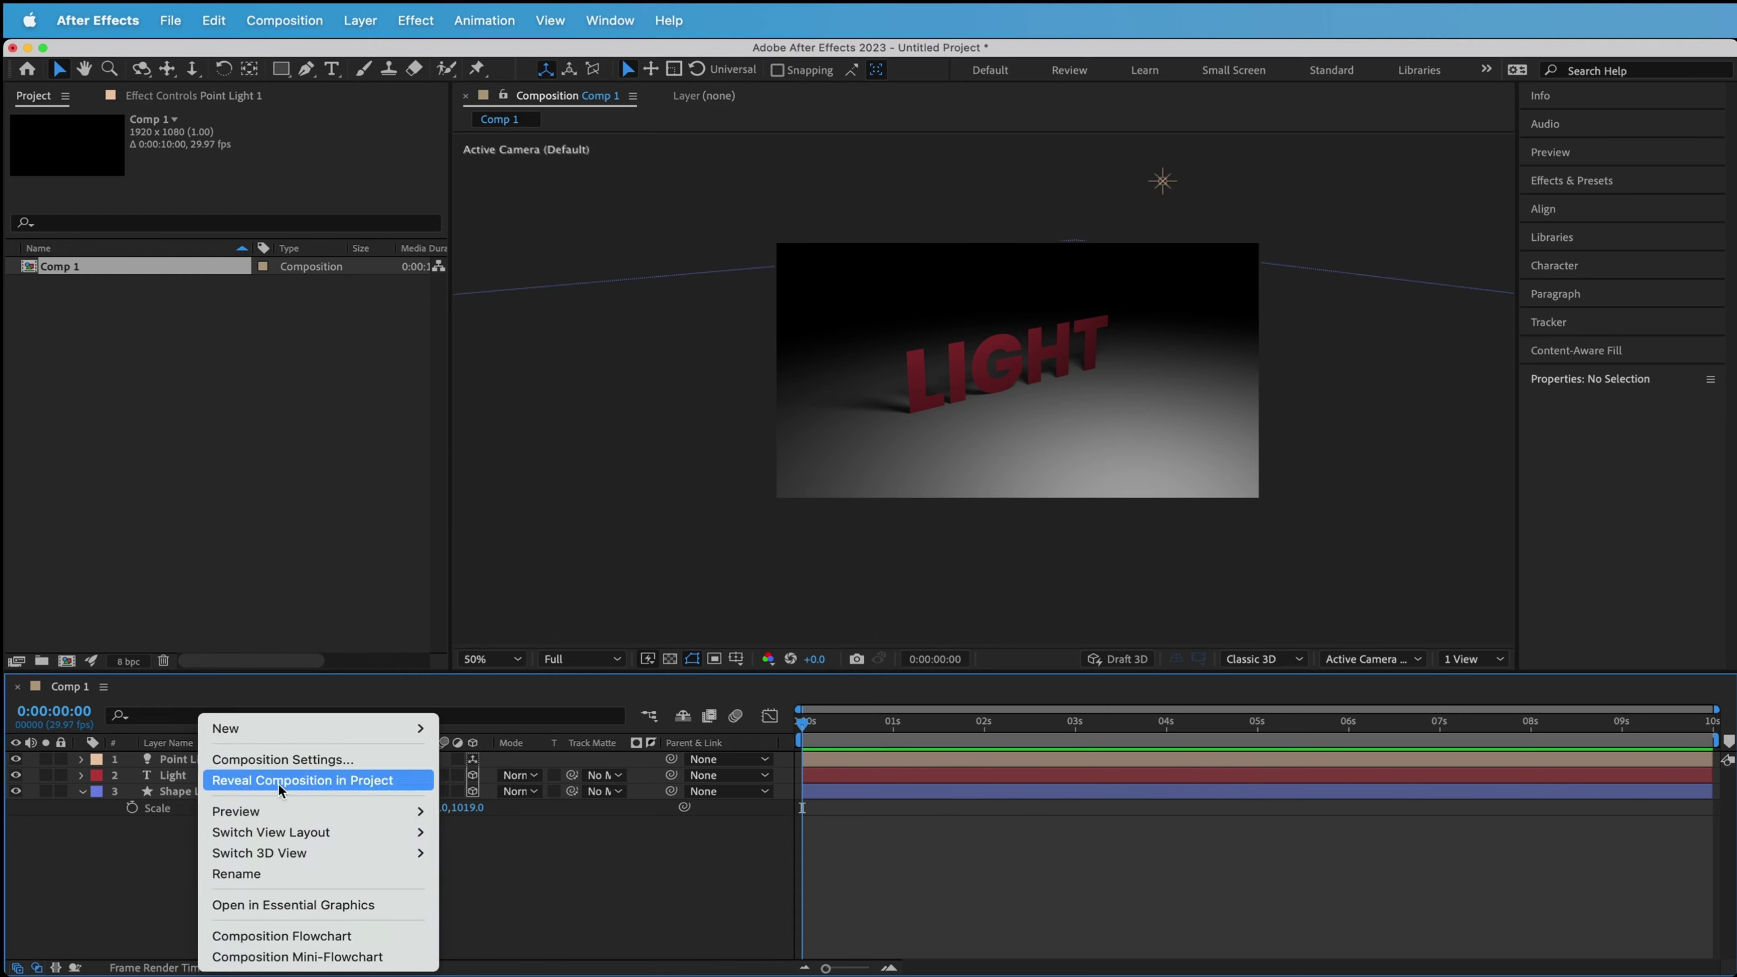
pyautogui.moveTo(327, 728)
pyautogui.click(505, 803)
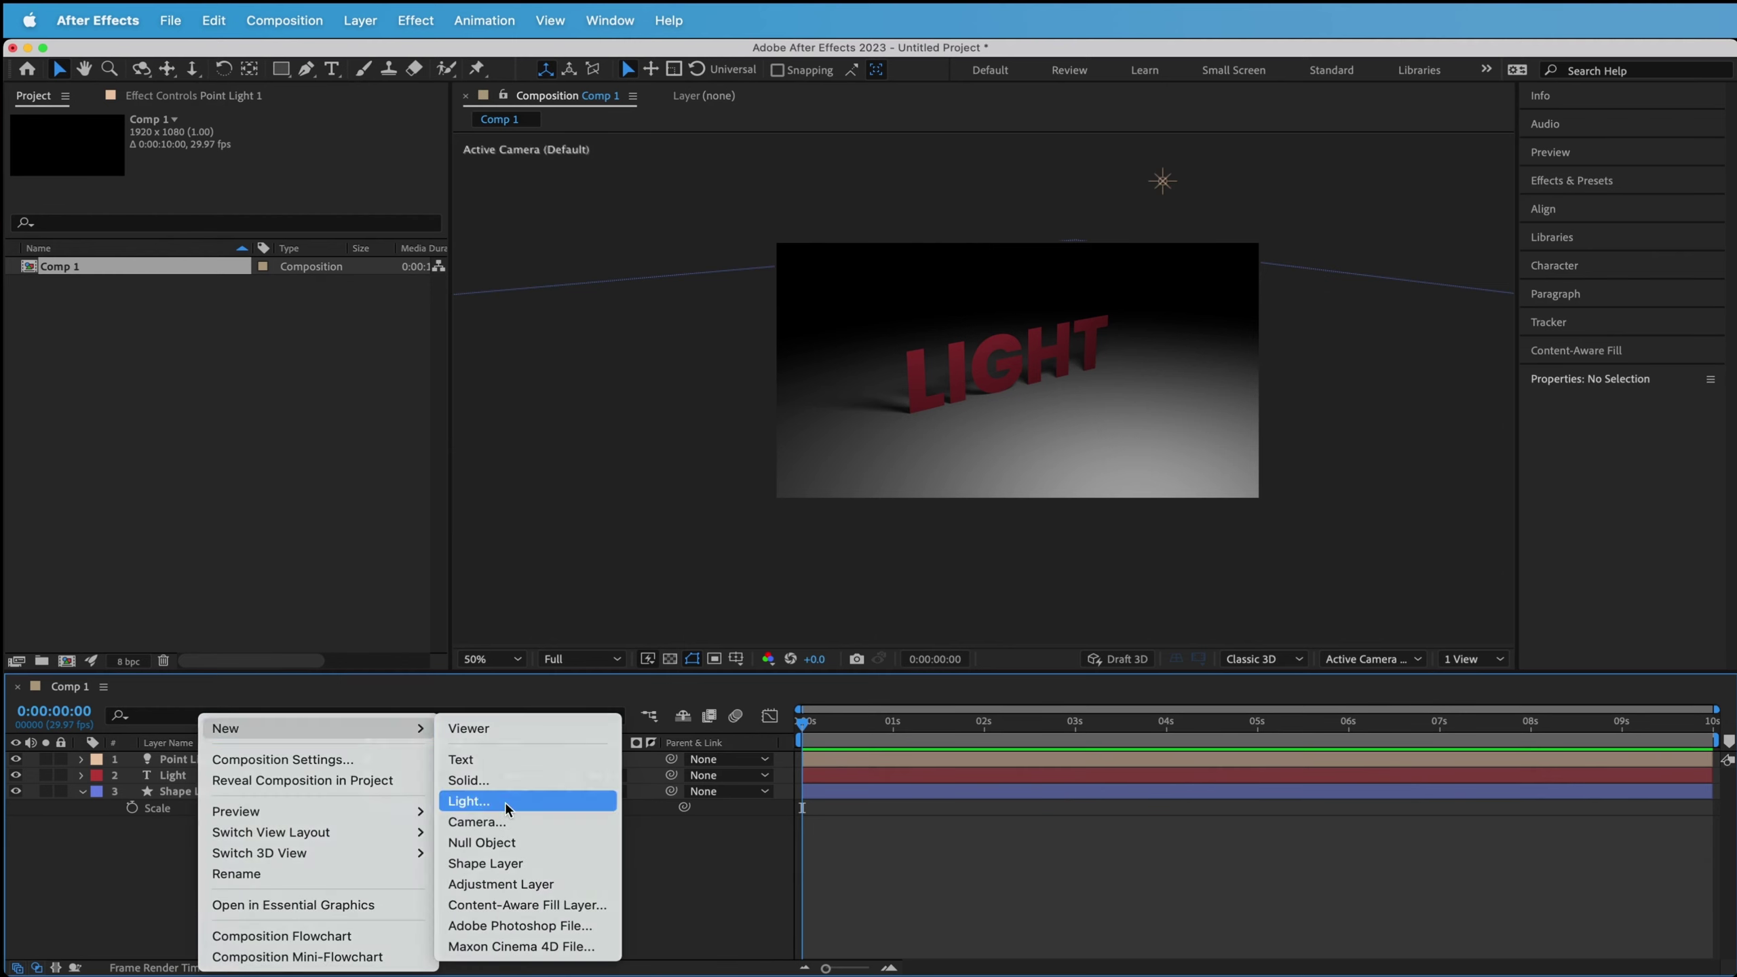
pyautogui.click(520, 382)
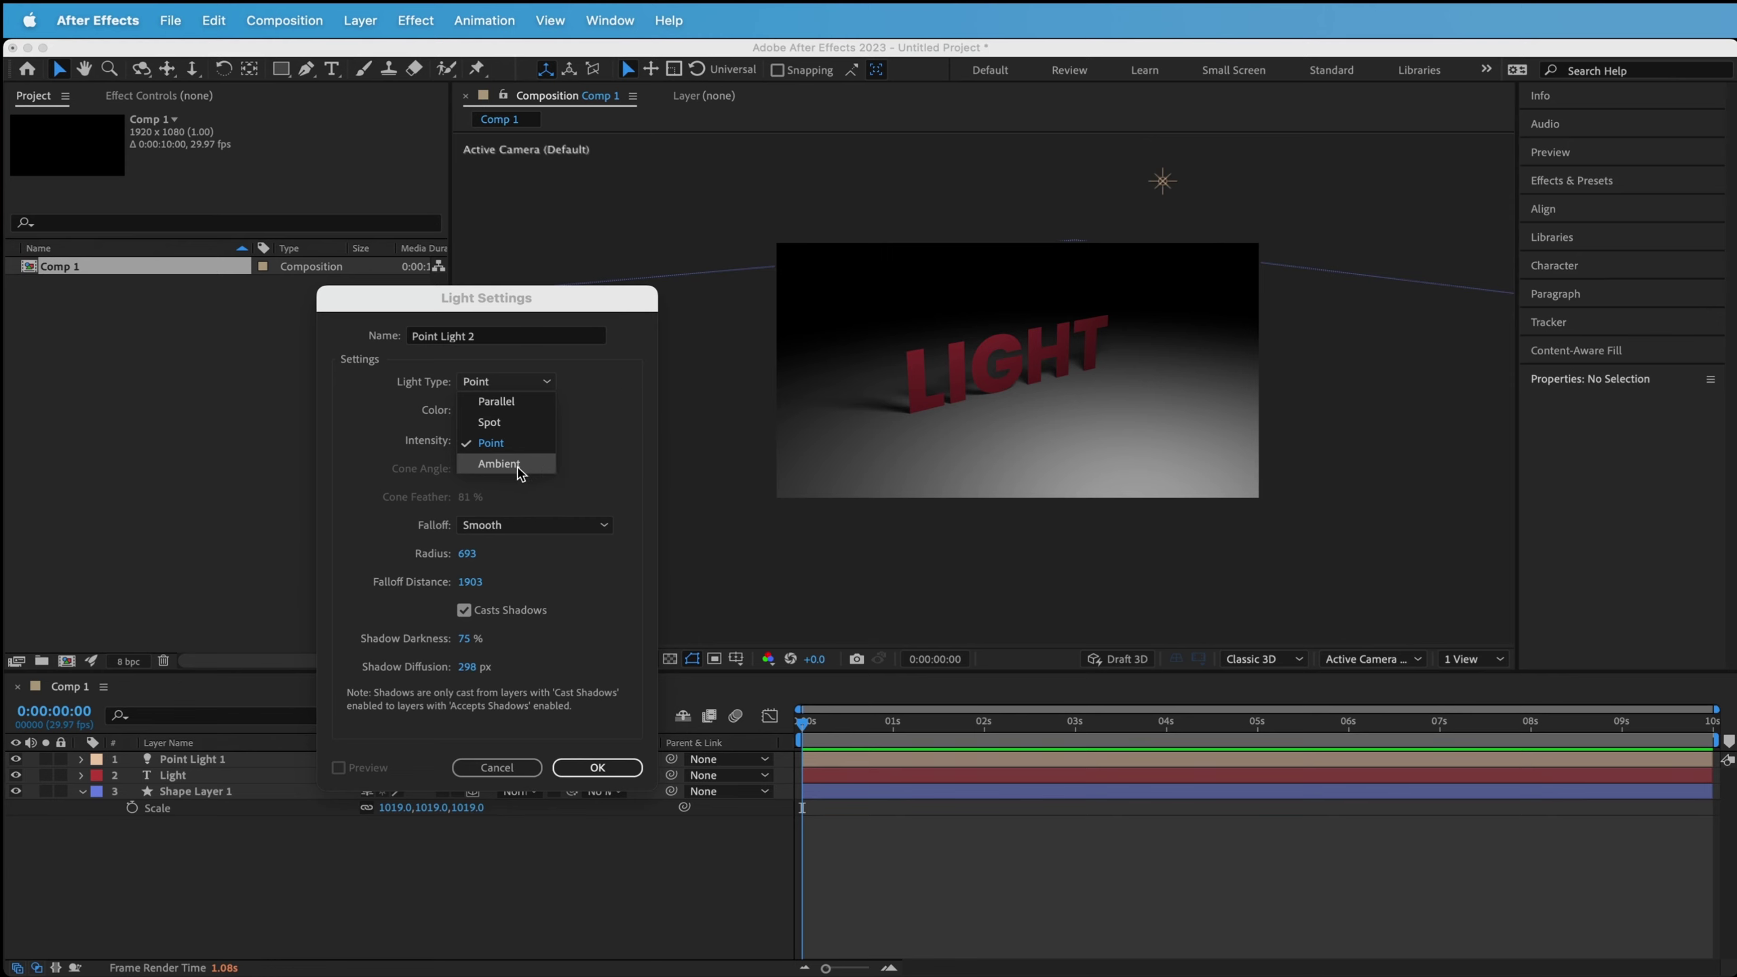
pyautogui.click(523, 465)
pyautogui.click(475, 410)
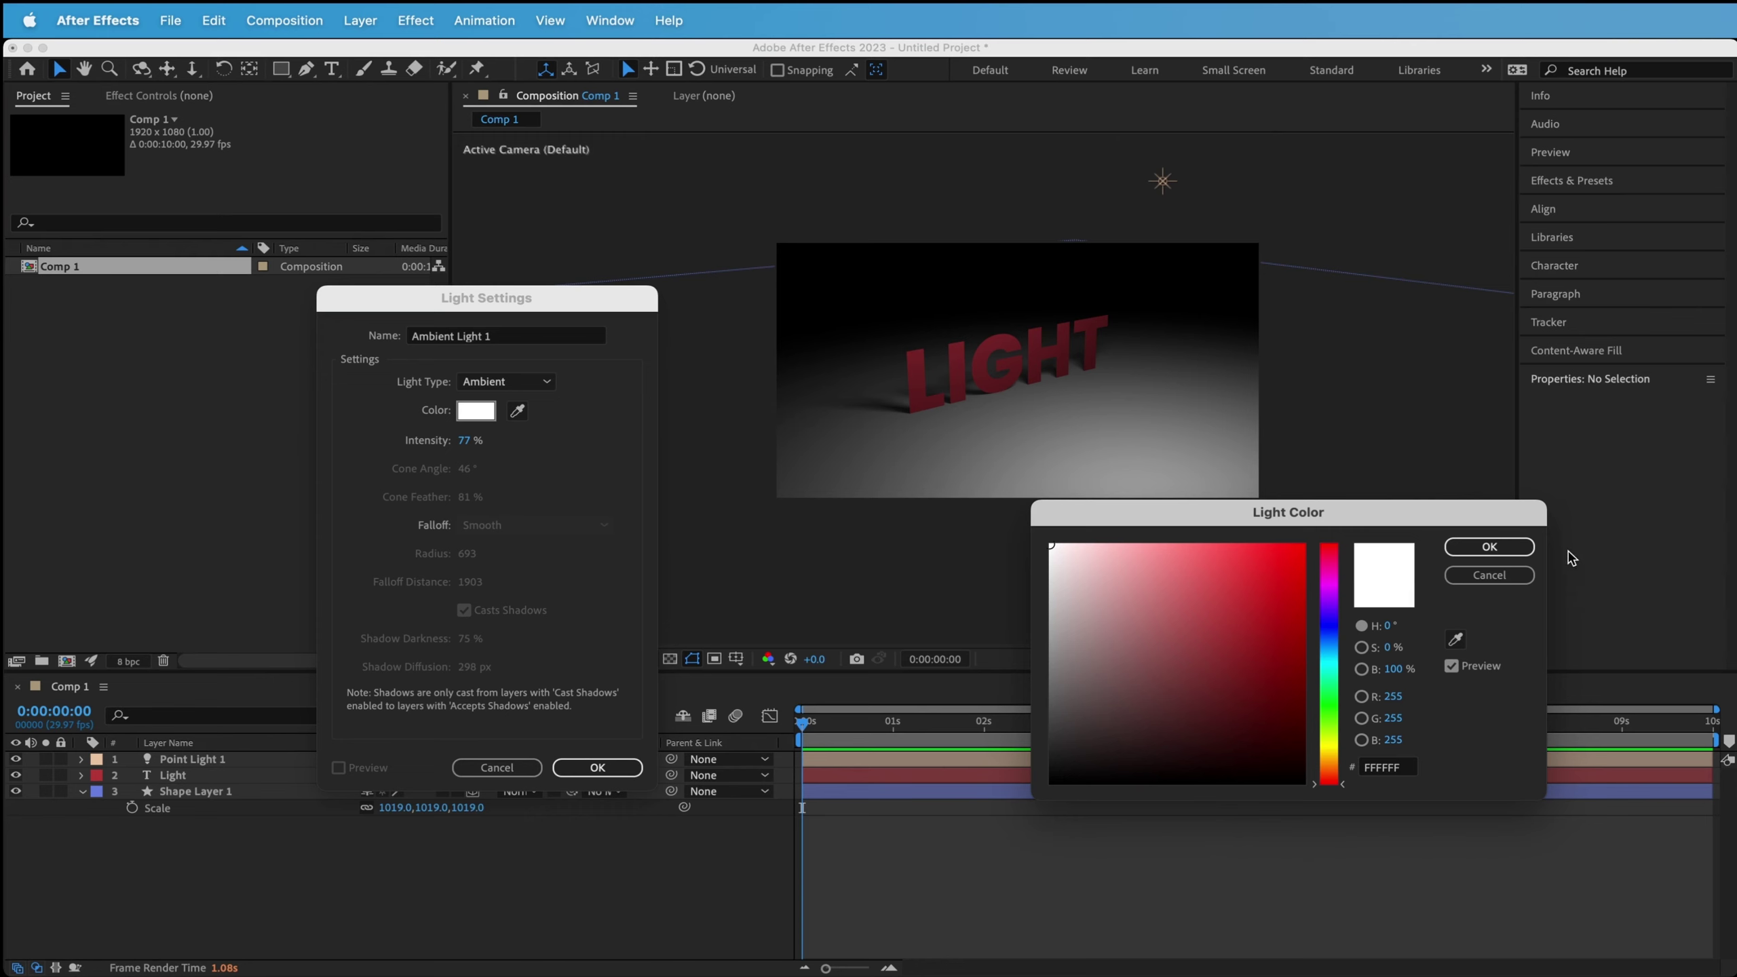
pyautogui.click(1488, 548)
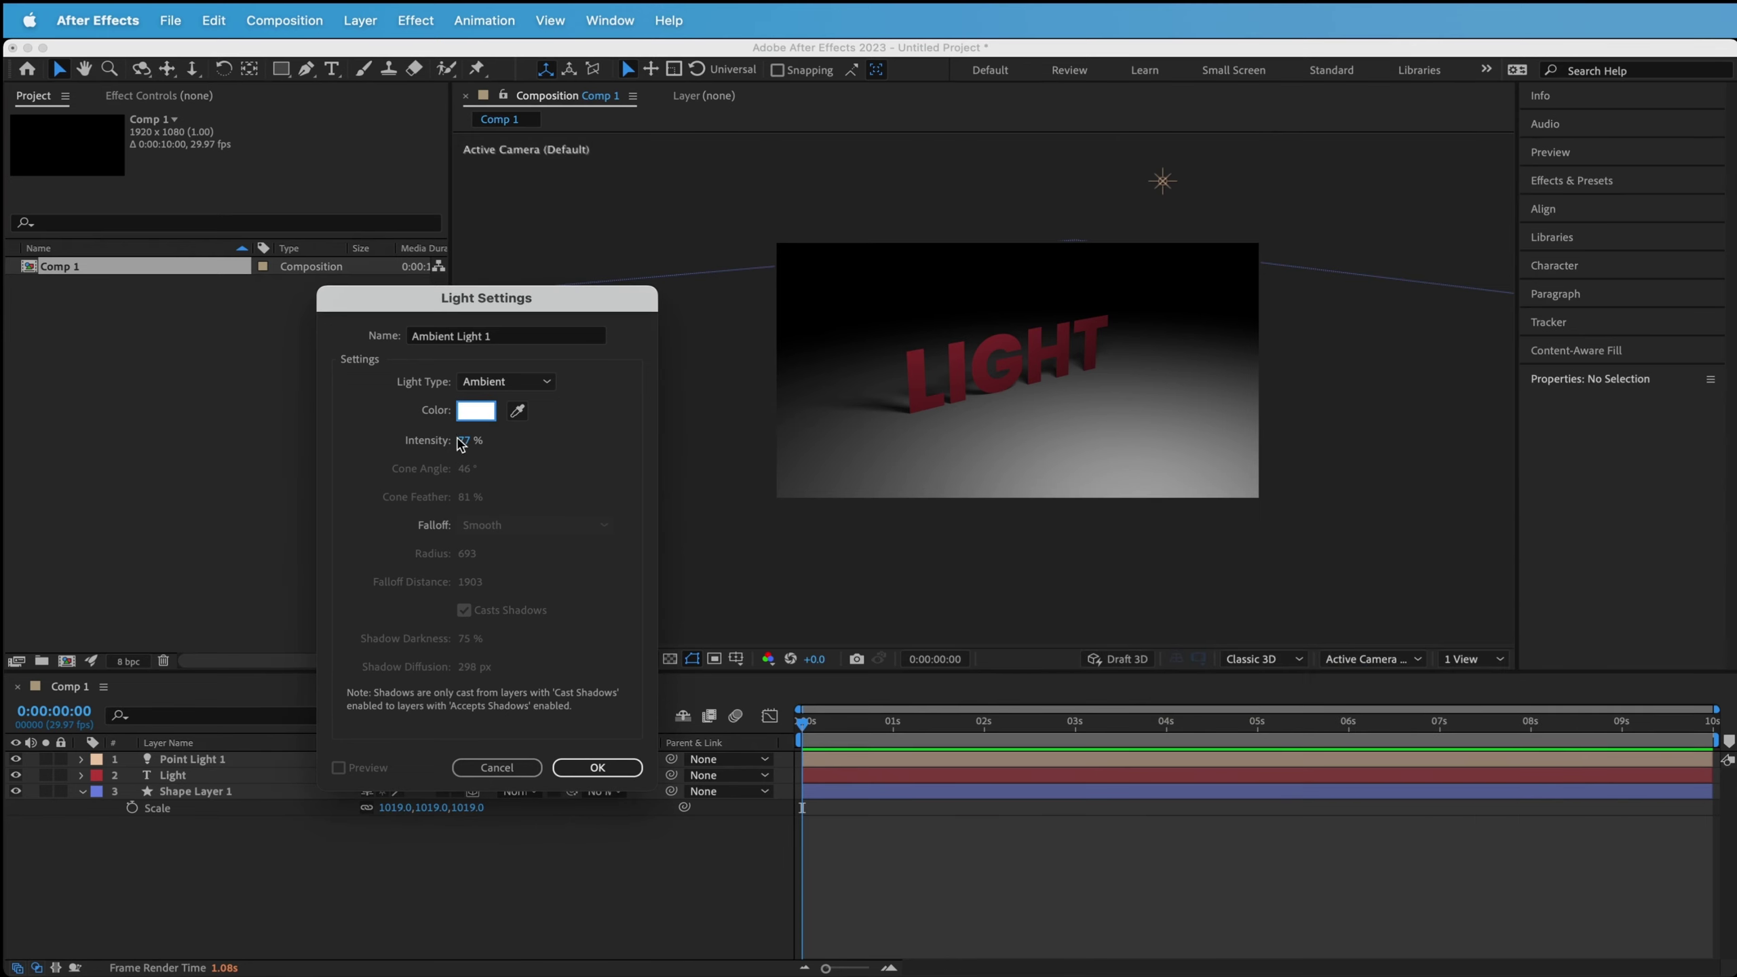
pyautogui.moveTo(468, 446)
pyautogui.mouseDown()
pyautogui.moveTo(547, 429)
pyautogui.moveTo(454, 438)
pyautogui.mouseUp()
pyautogui.click(602, 769)
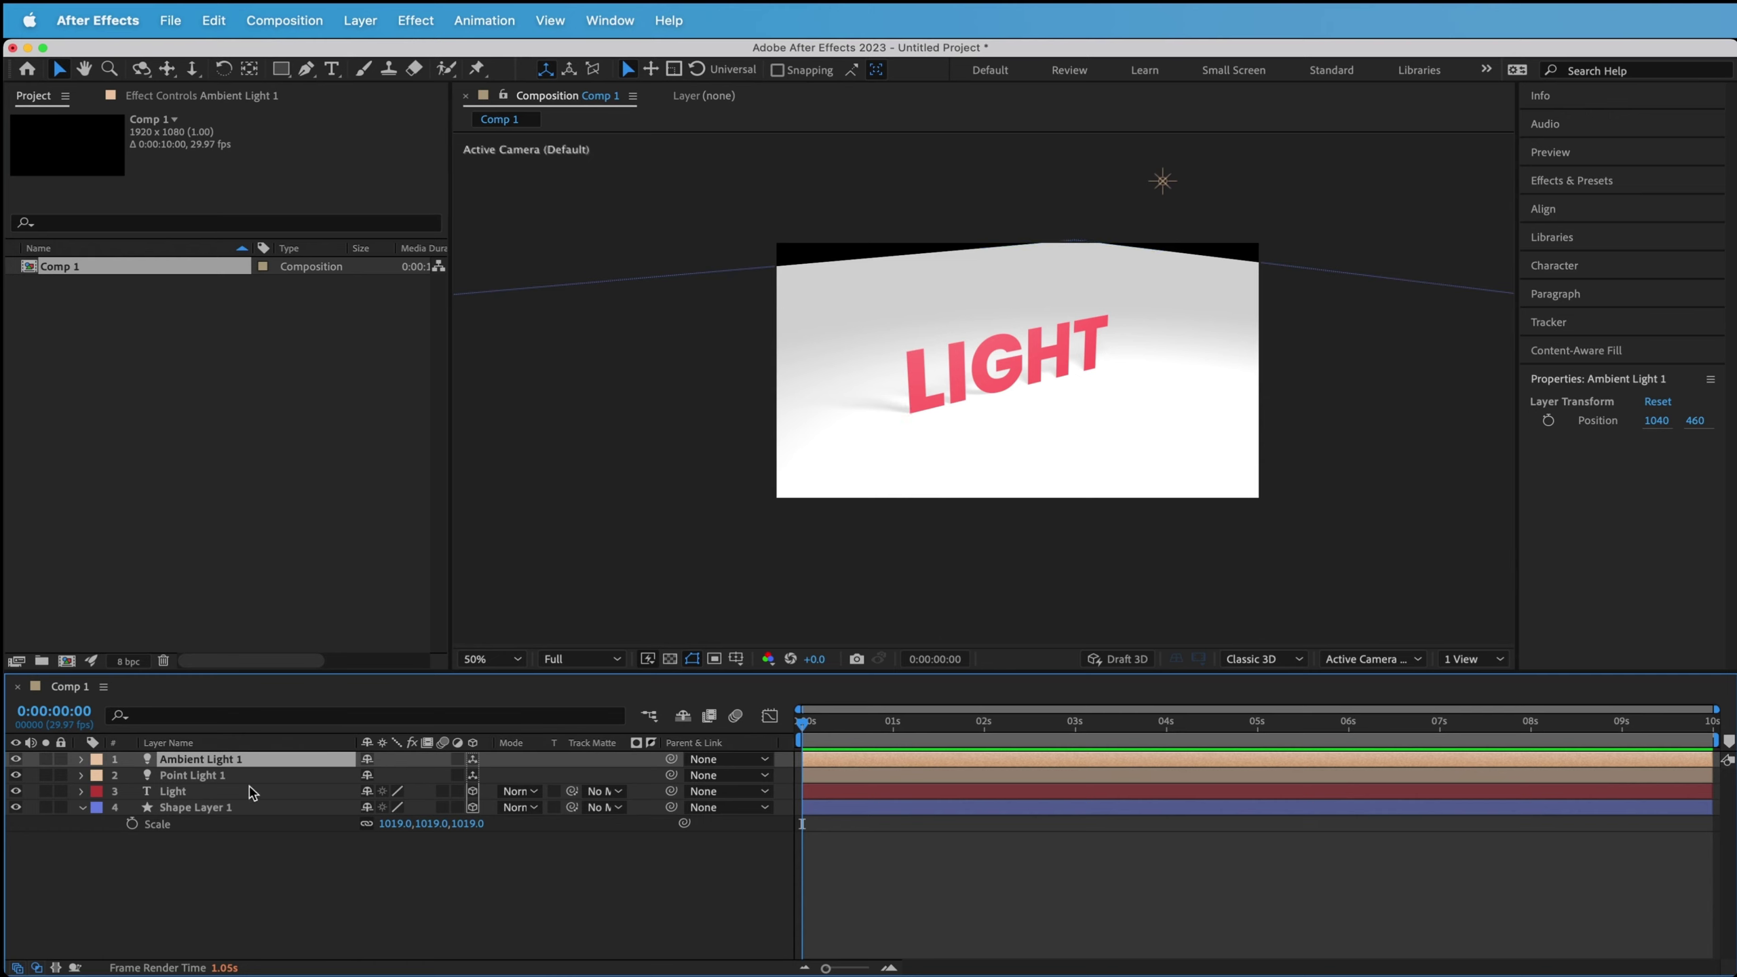
# Reduce the ambient light's intensity to 16%.
pyautogui.doubleClick(180, 761)
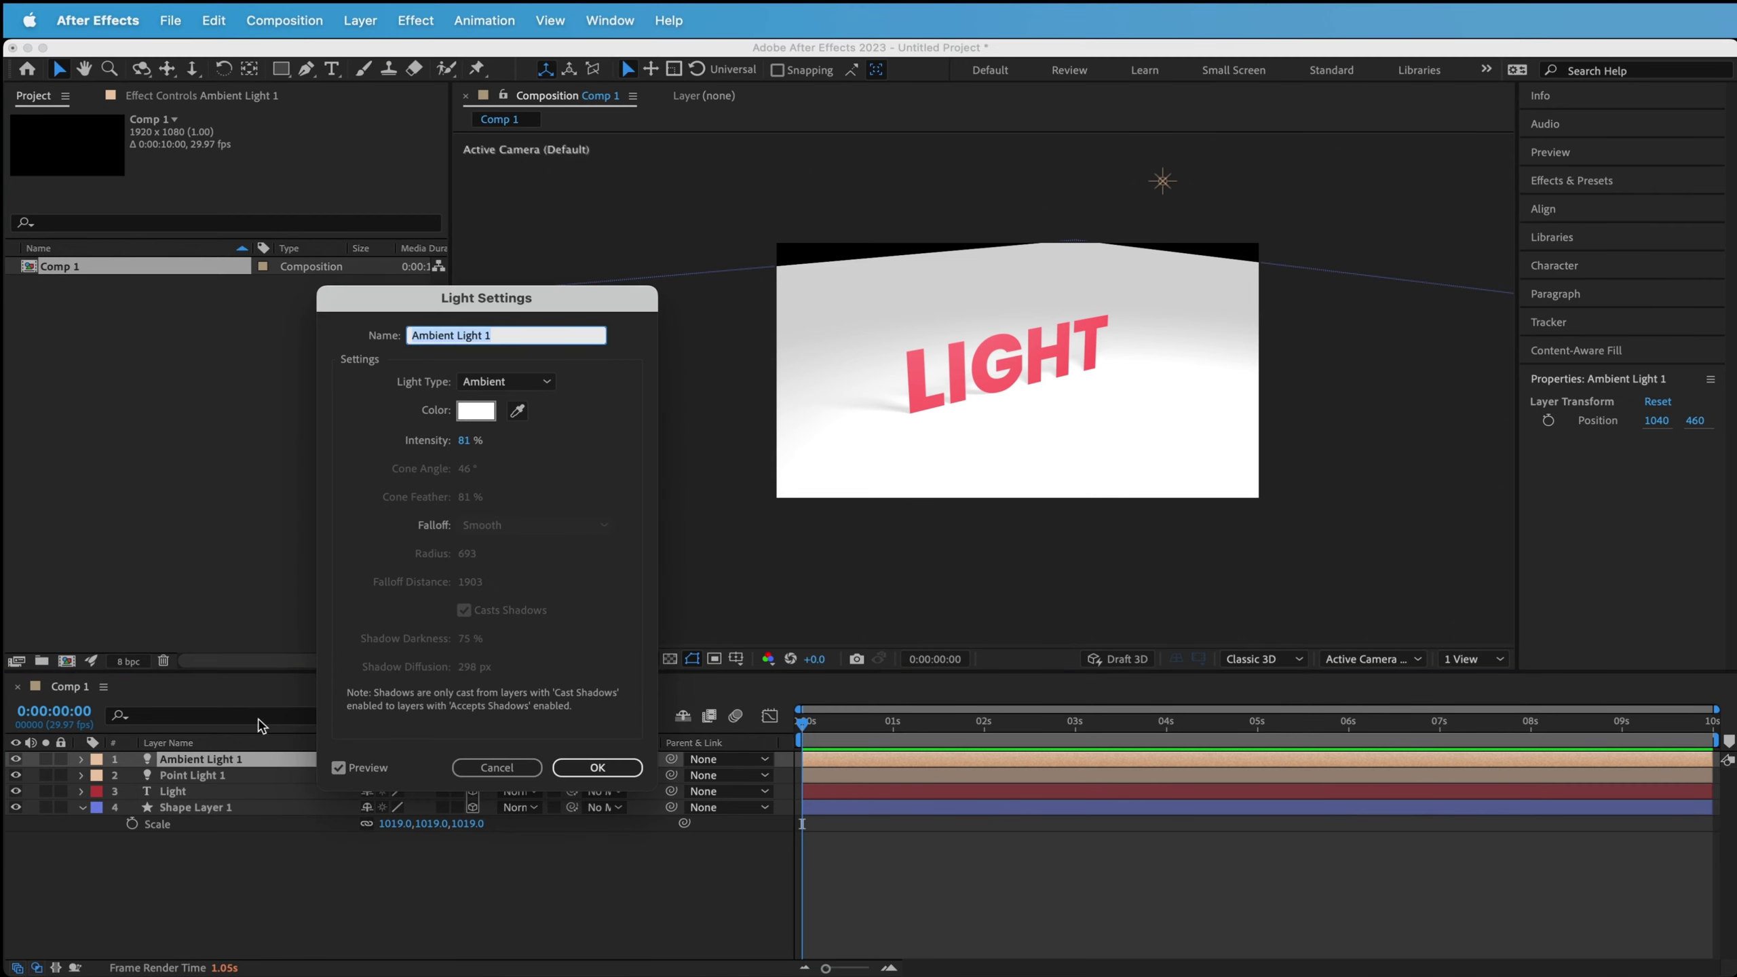
pyautogui.click(462, 440)
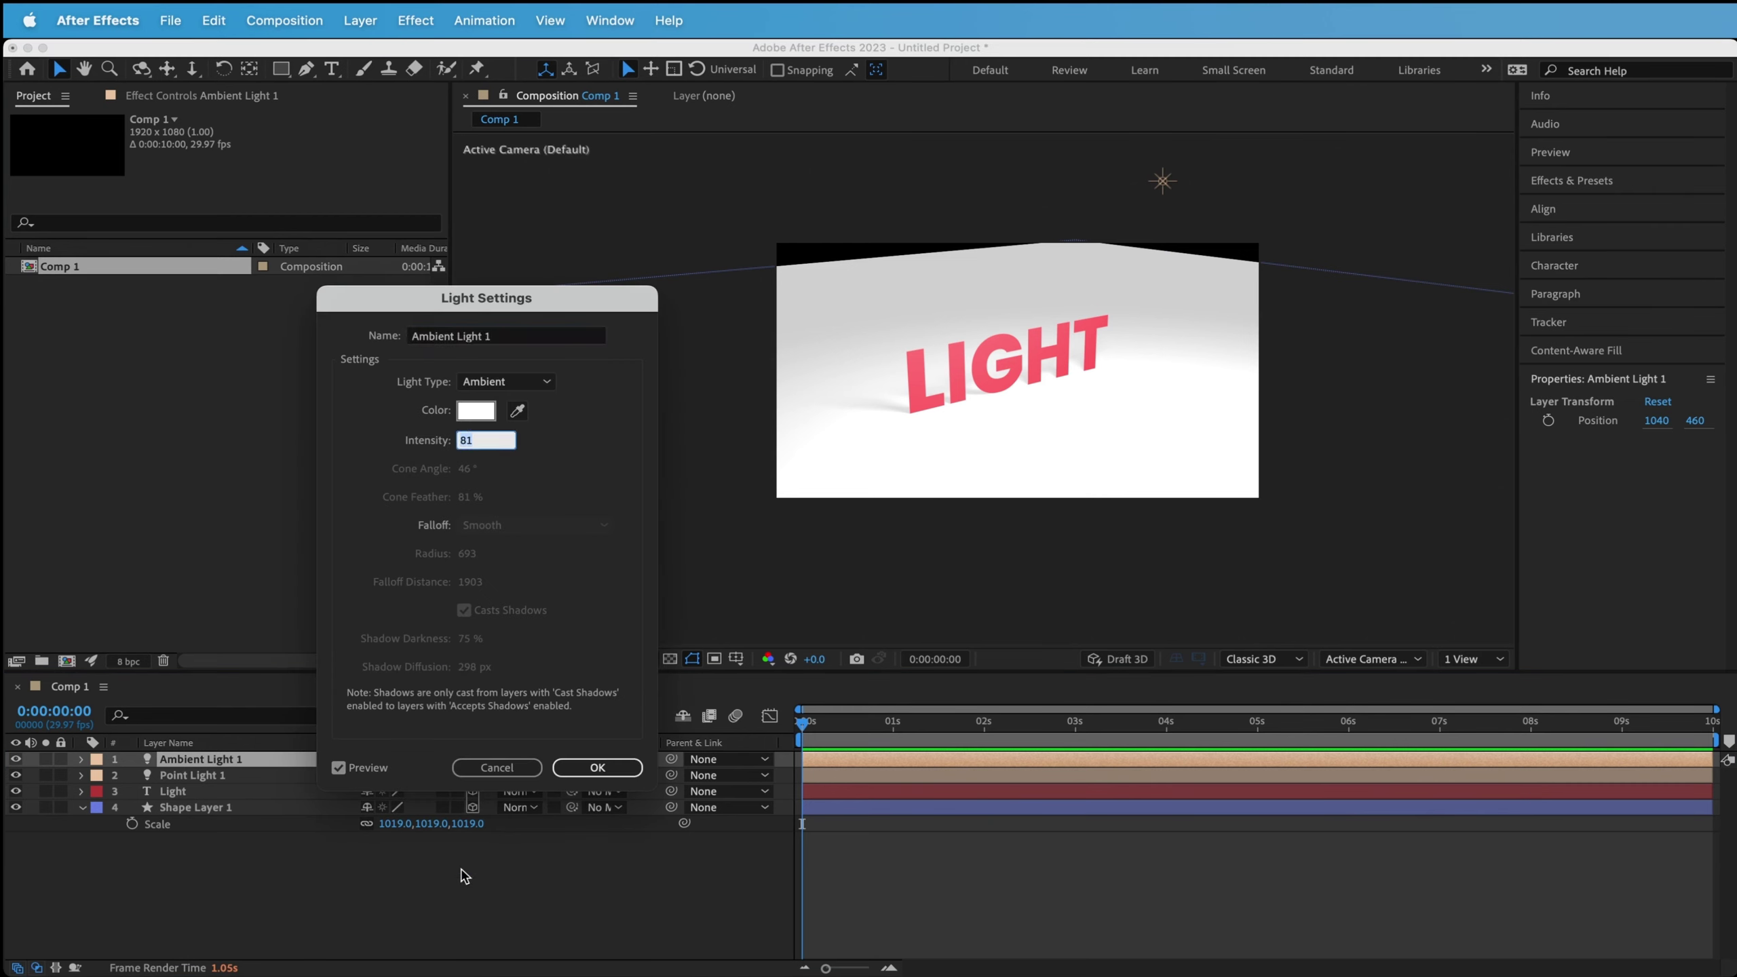
pyautogui.write('16')
pyautogui.click(595, 654)
pyautogui.click(591, 765)
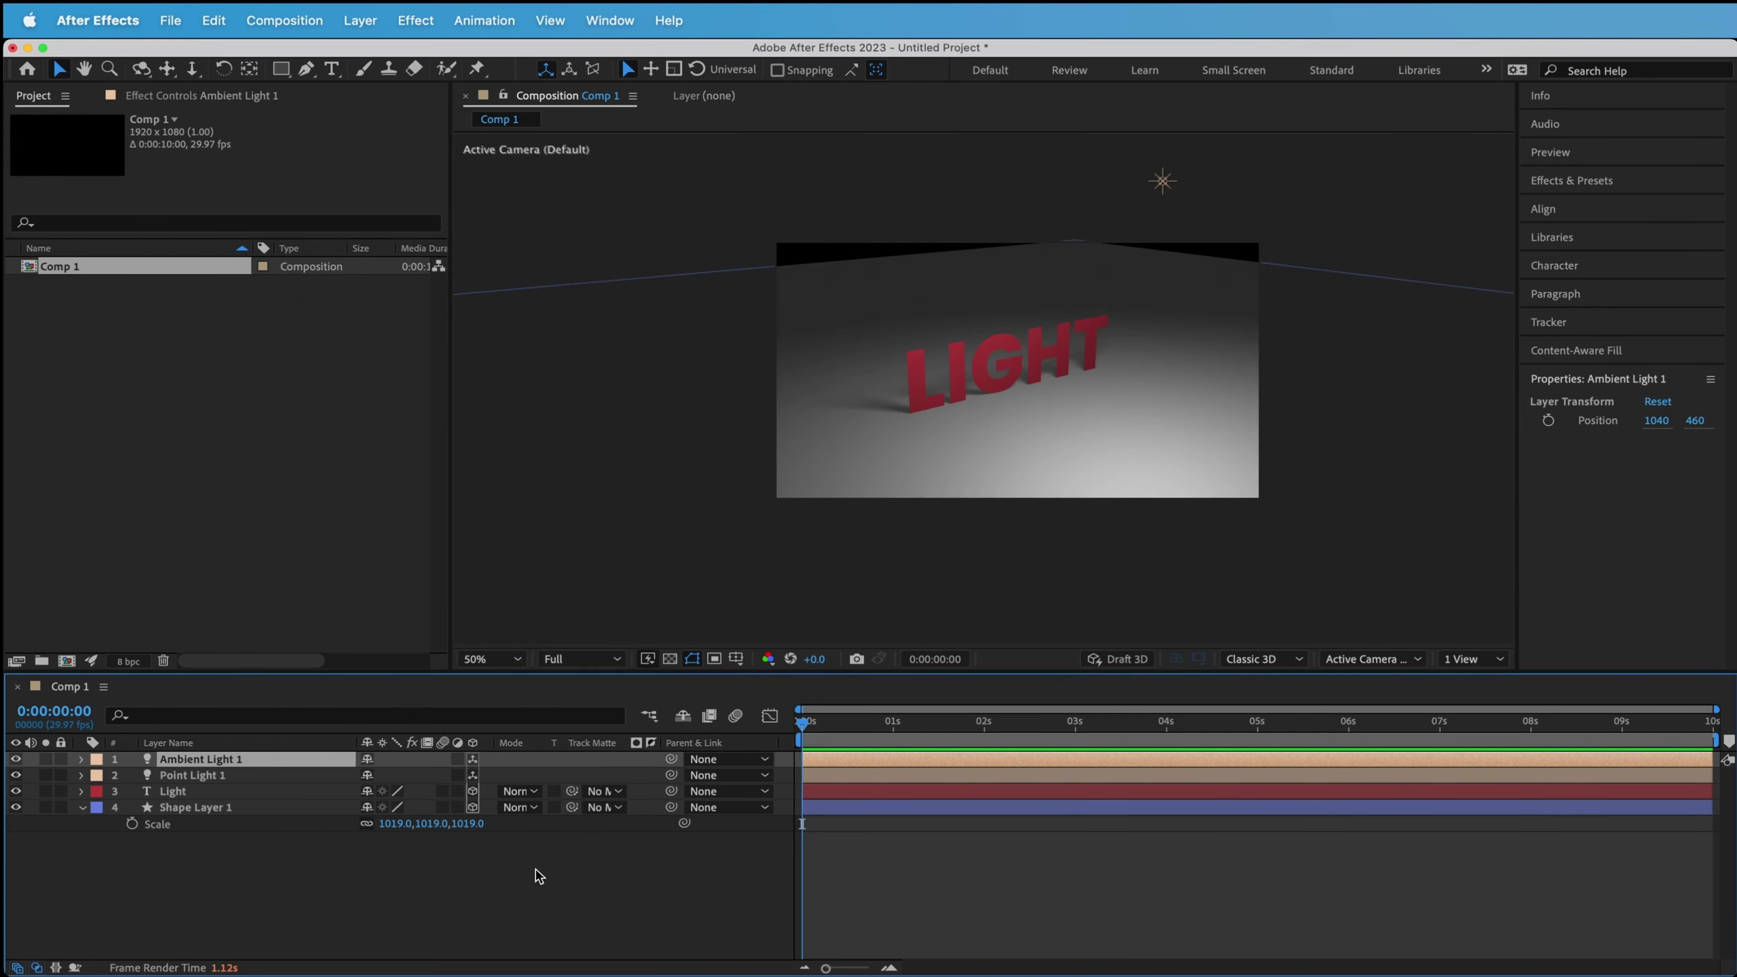
pyautogui.click(524, 910)
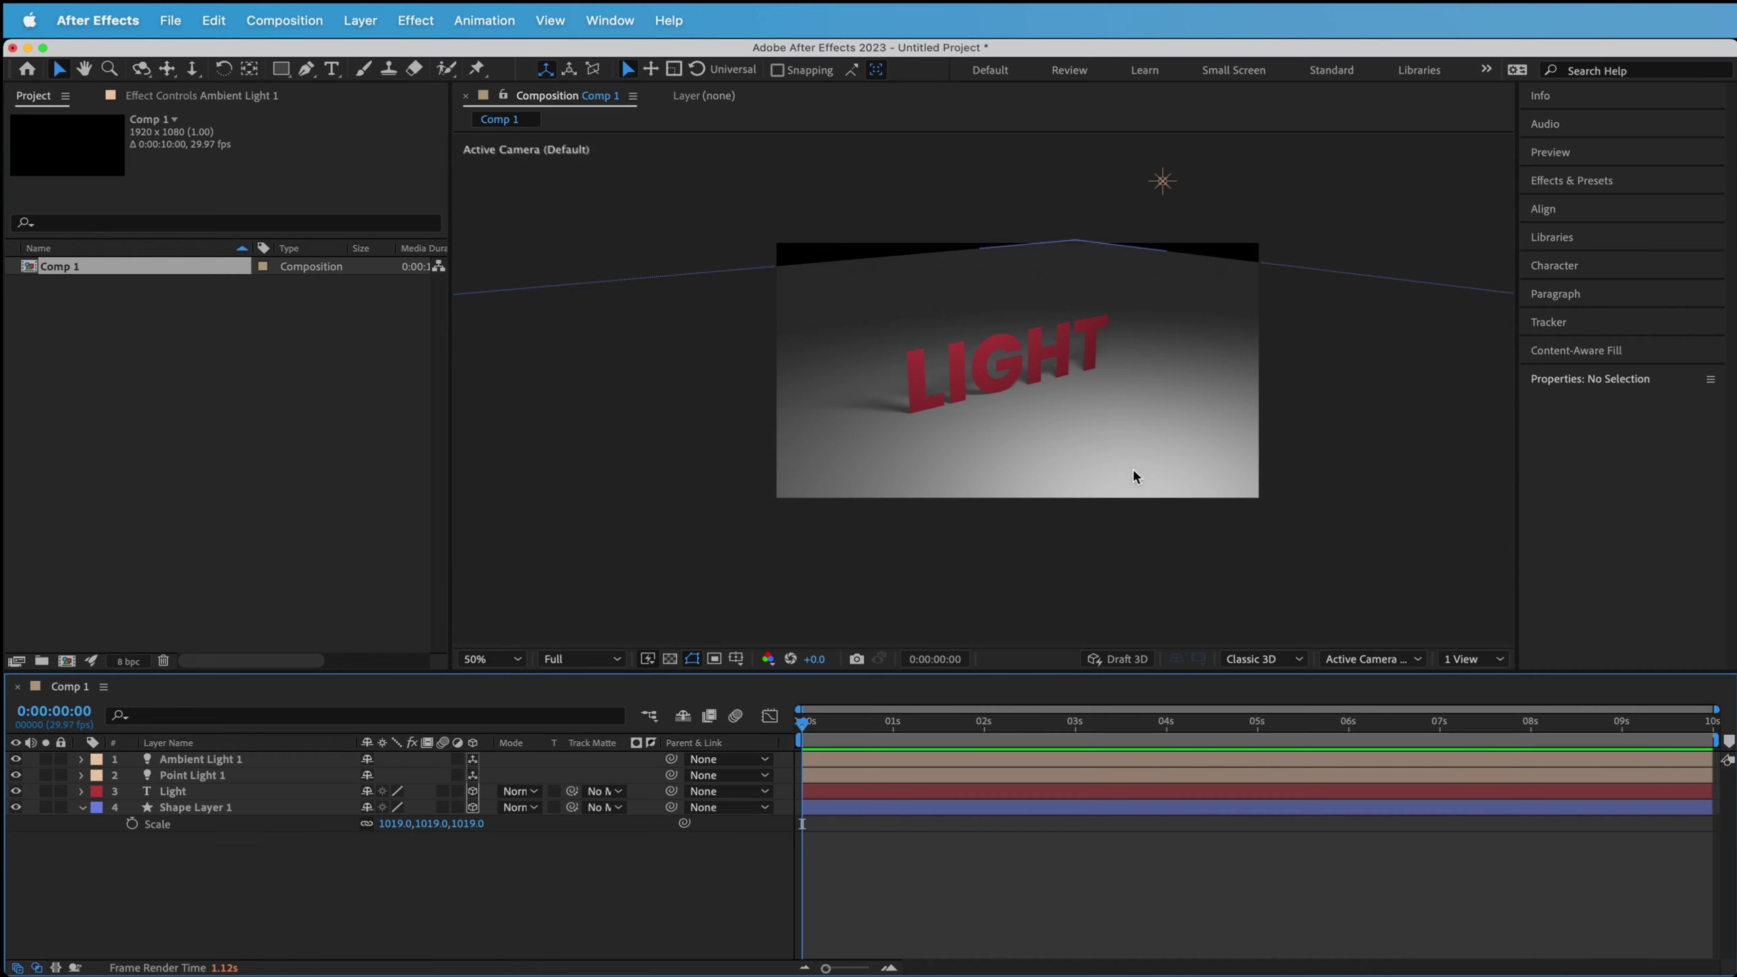
# Hide and show the ambient light to compare the scene with and without it.
pyautogui.click(1165, 180)
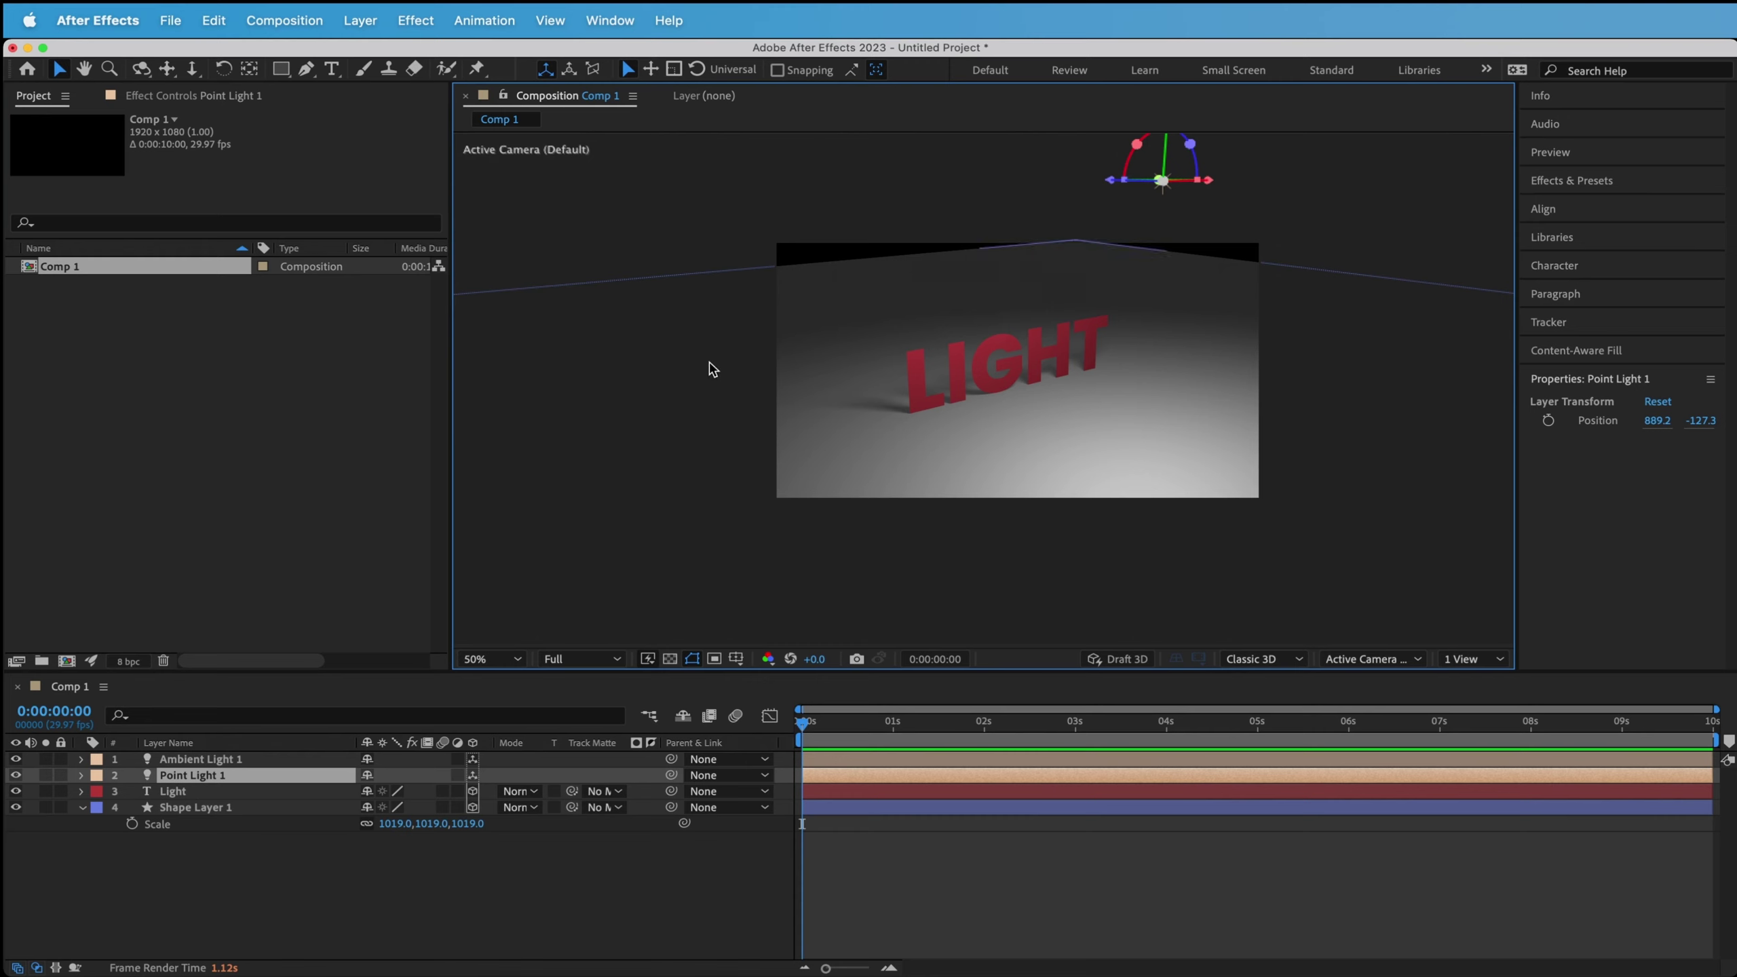
pyautogui.click(193, 759)
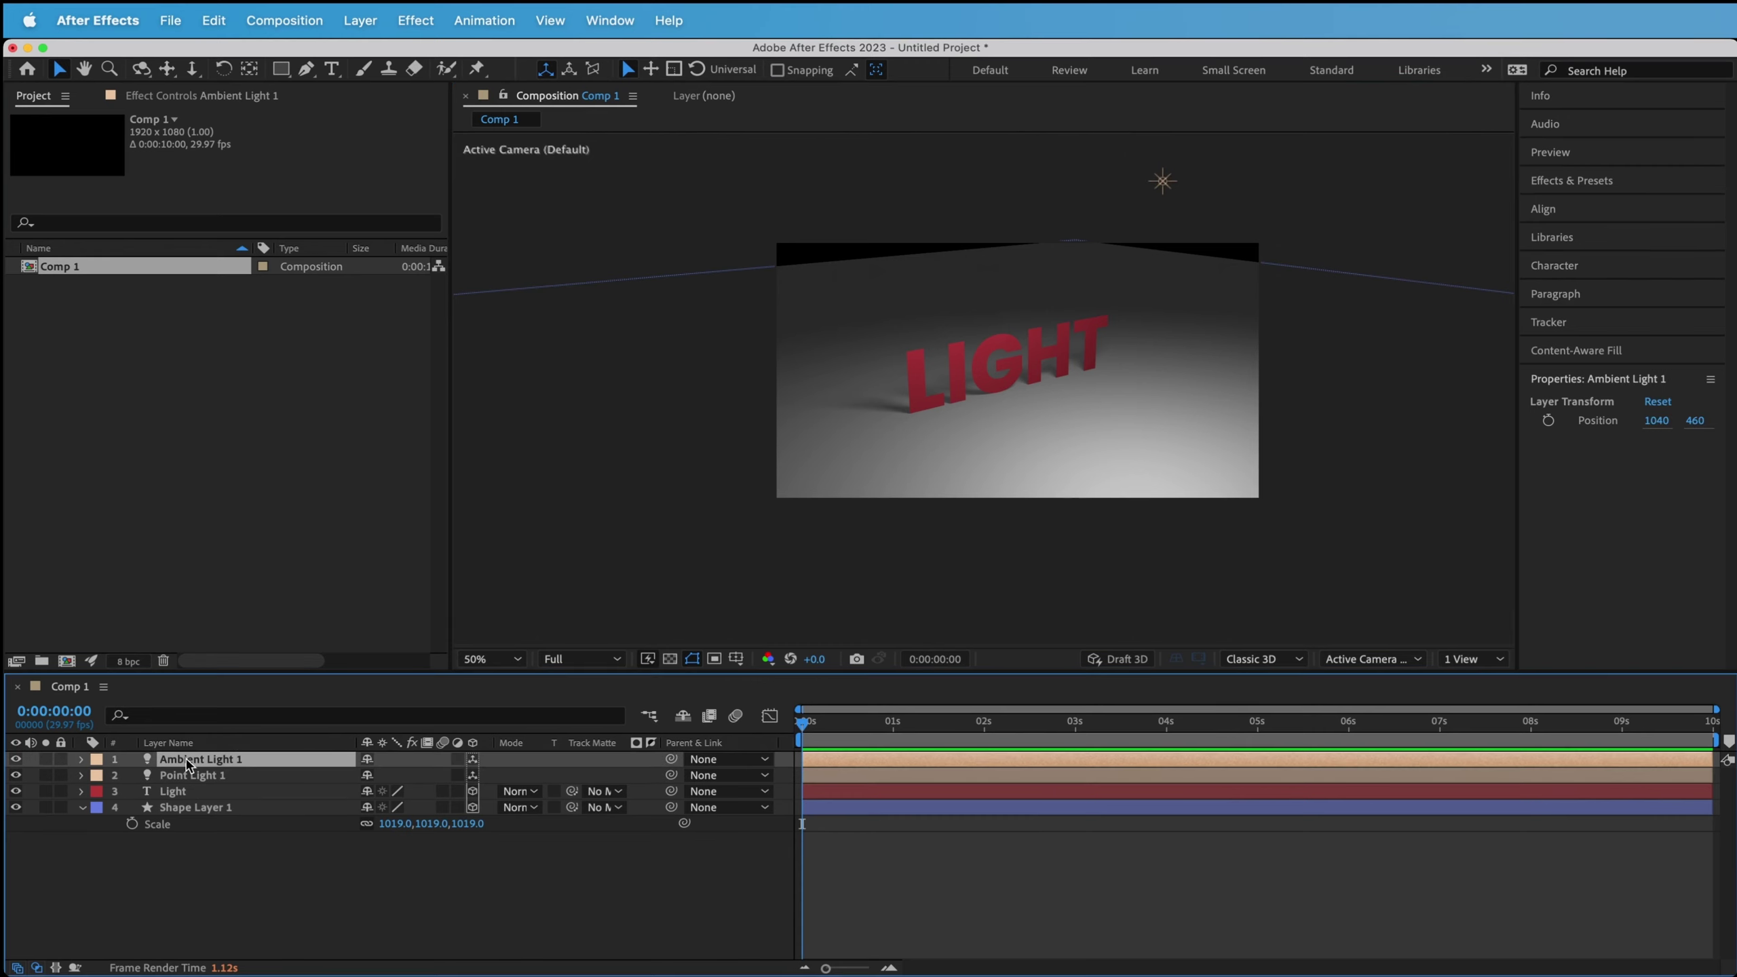
pyautogui.click(16, 759)
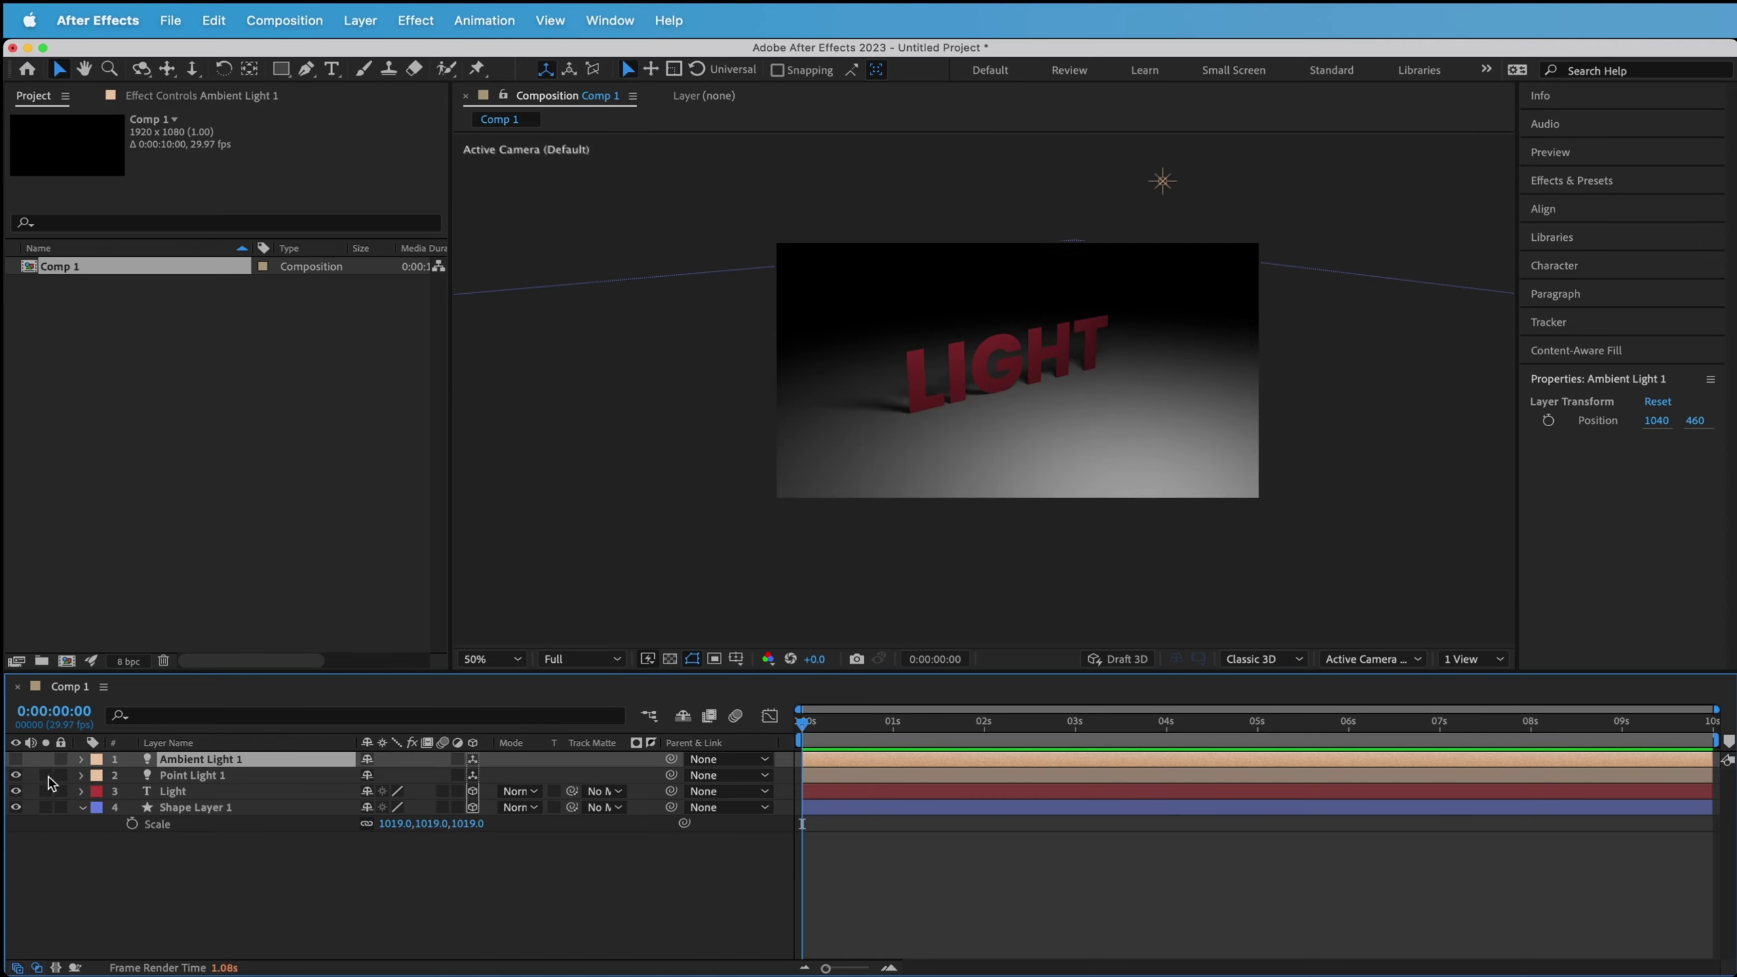
pyautogui.click(16, 760)
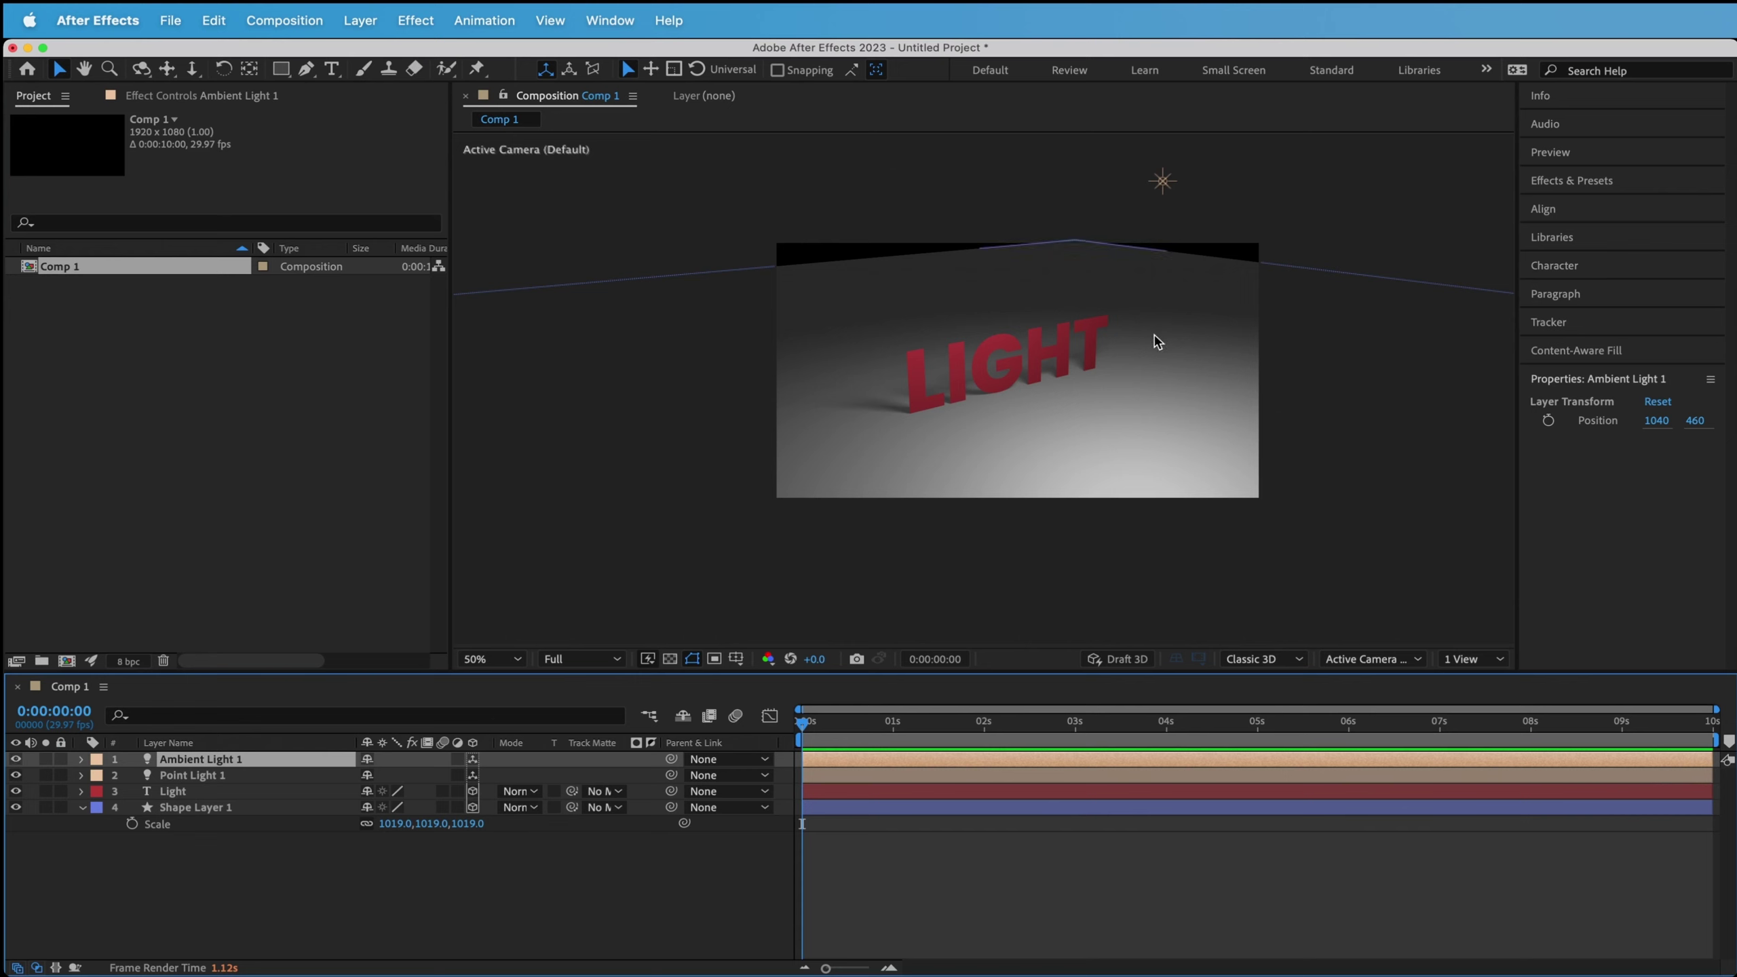
pyautogui.click(204, 910)
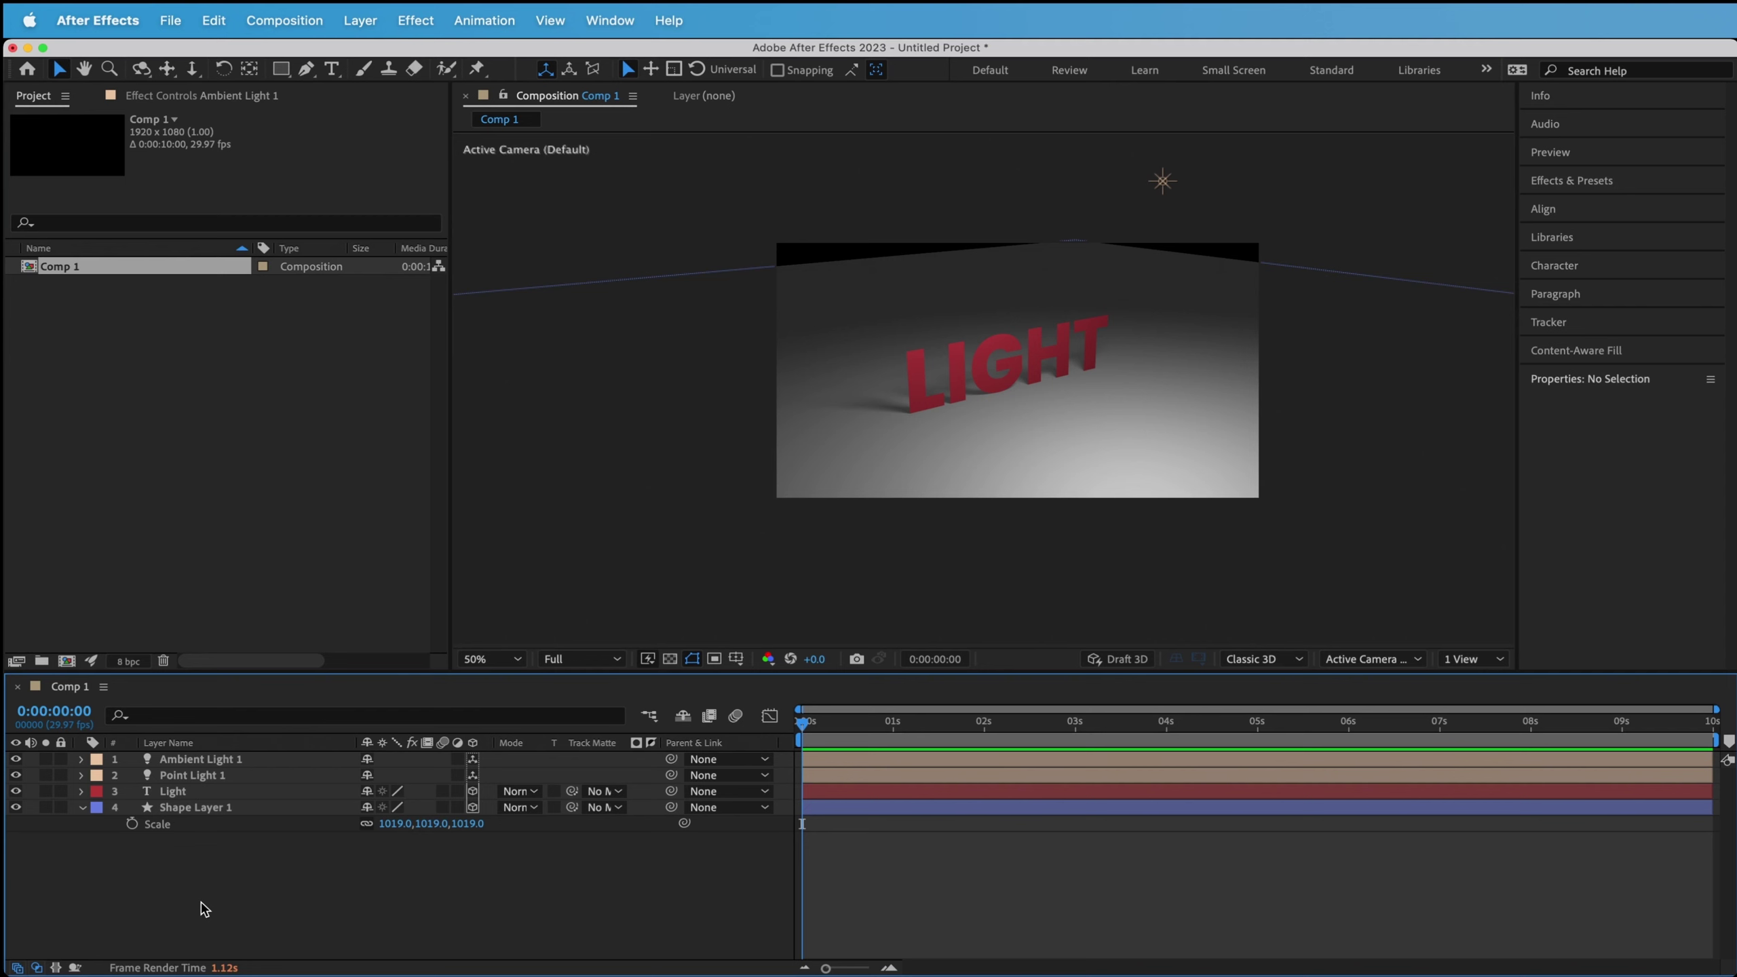
# Draw a small white square beside the LIGHT text on a new shape layer and make that layer 3D.
pyautogui.click(281, 68)
pyautogui.moveTo(798, 327); pyautogui.dragTo(824, 352)
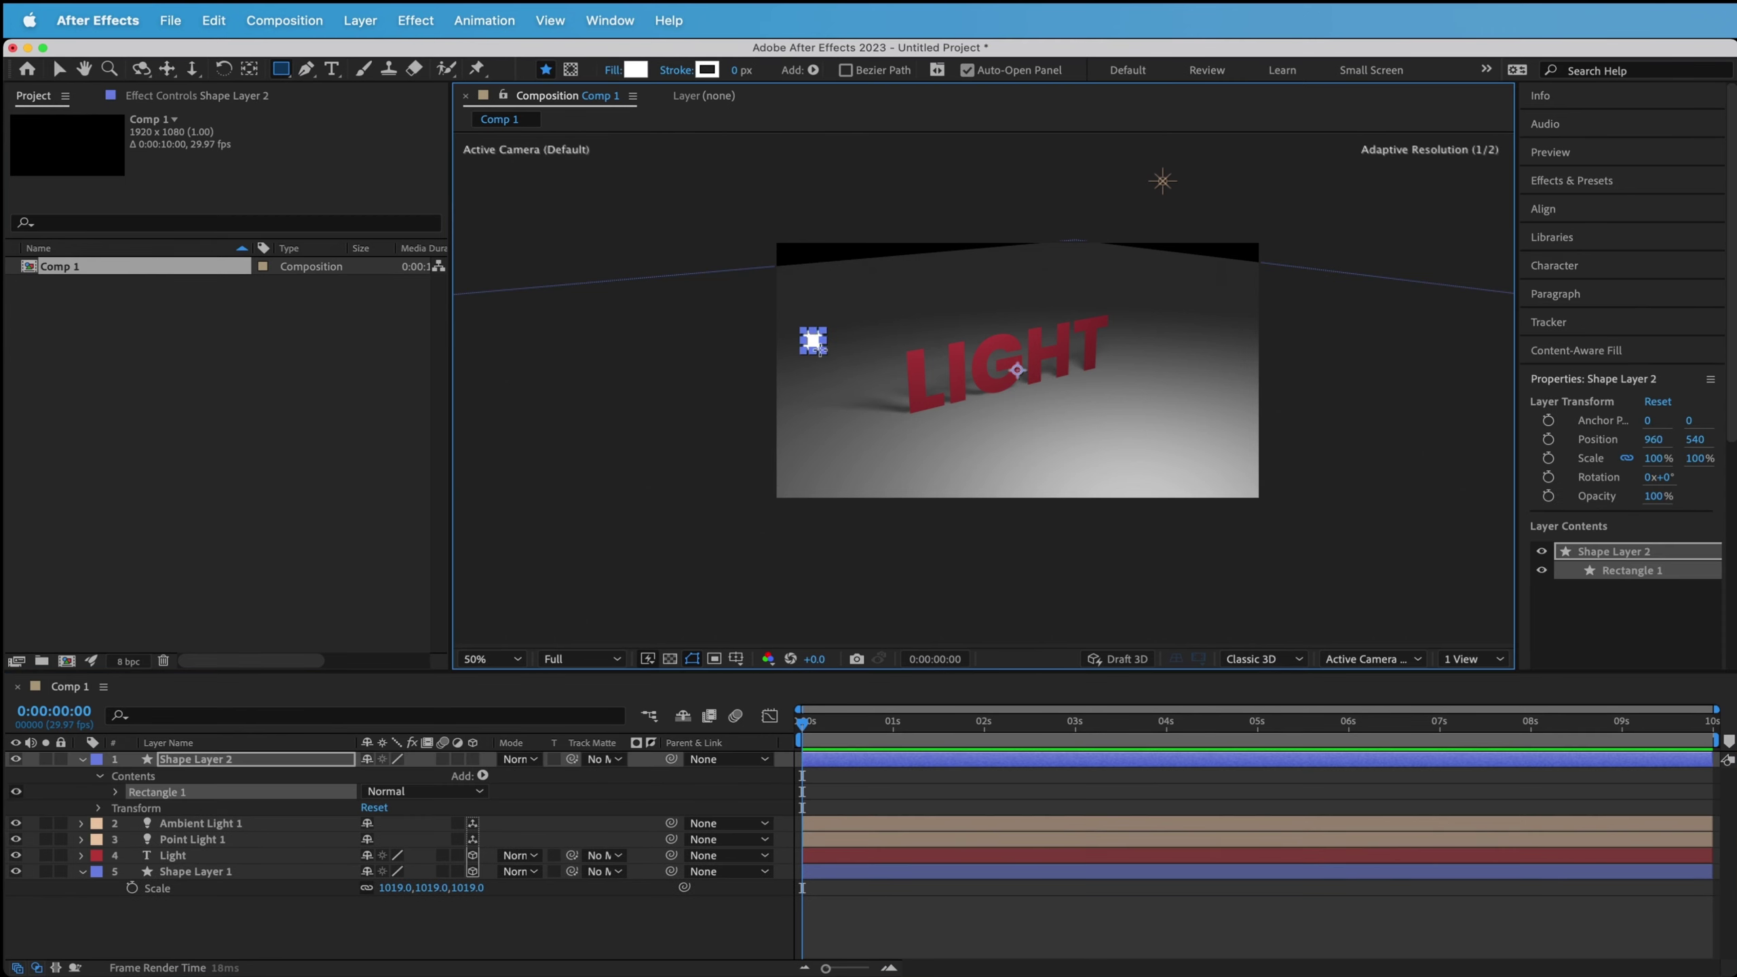
pyautogui.press('v')
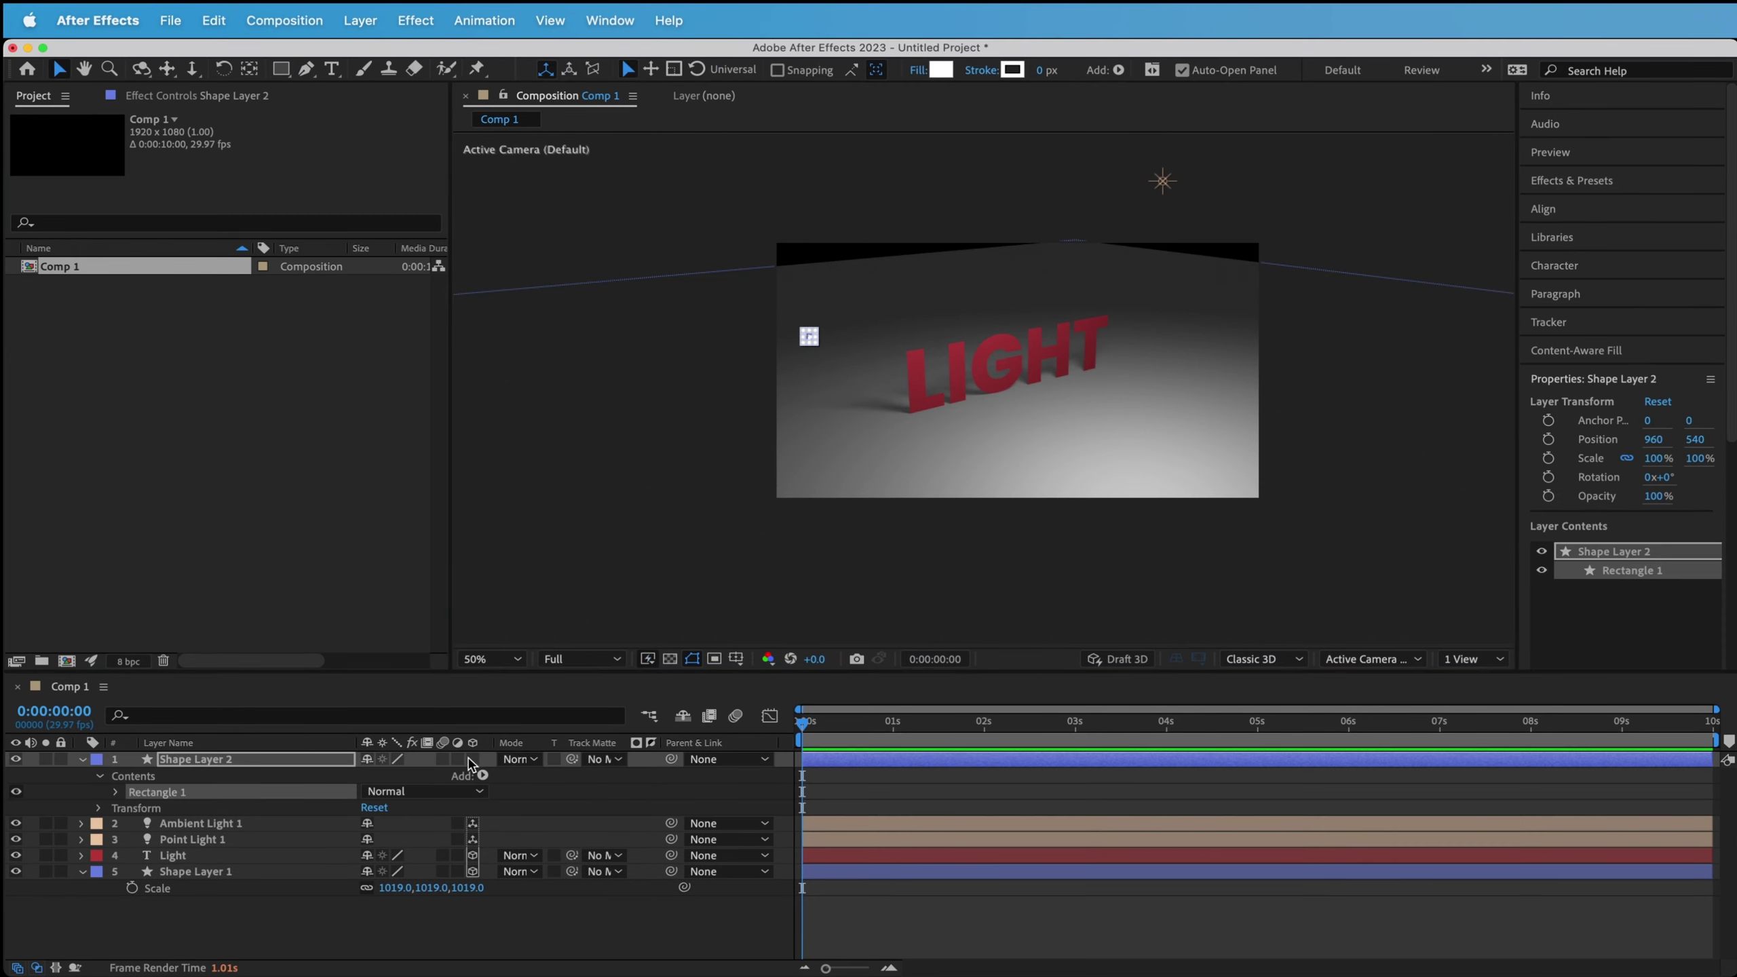
pyautogui.click(471, 759)
# Lower the square to a Y position of about 701, move it far behind the text, and return to one view.
pyautogui.moveTo(869, 334); pyautogui.dragTo(1051, 209)
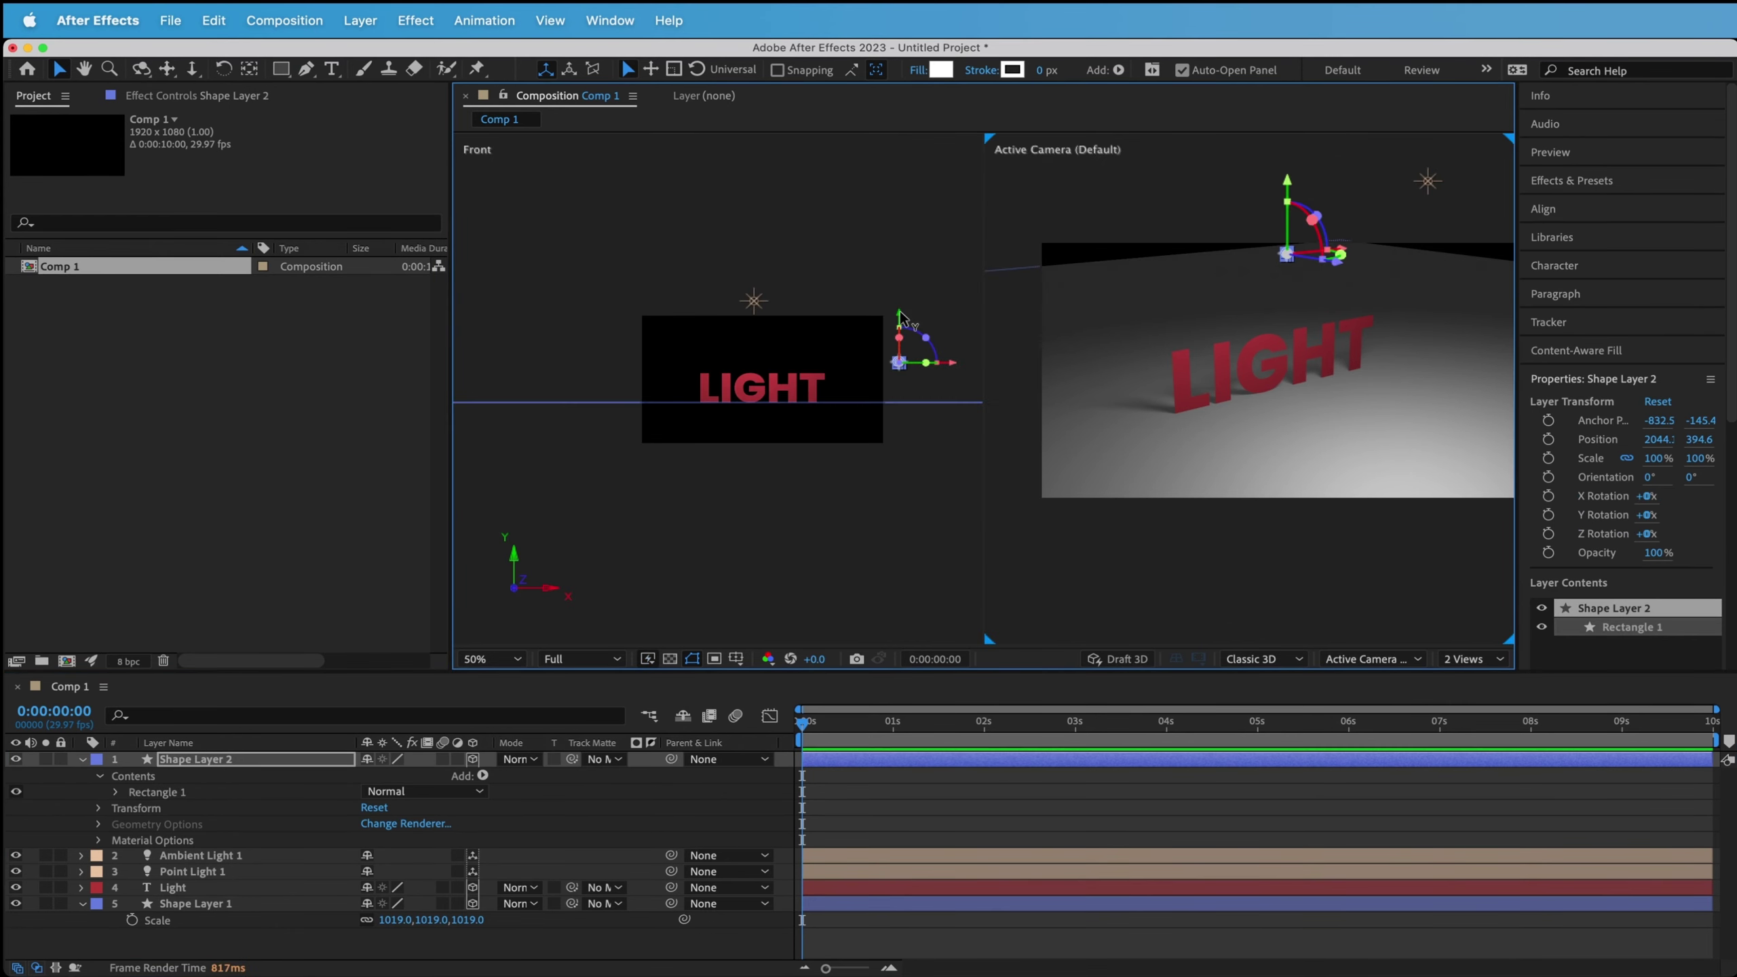
pyautogui.moveTo(901, 349); pyautogui.dragTo(901, 350)
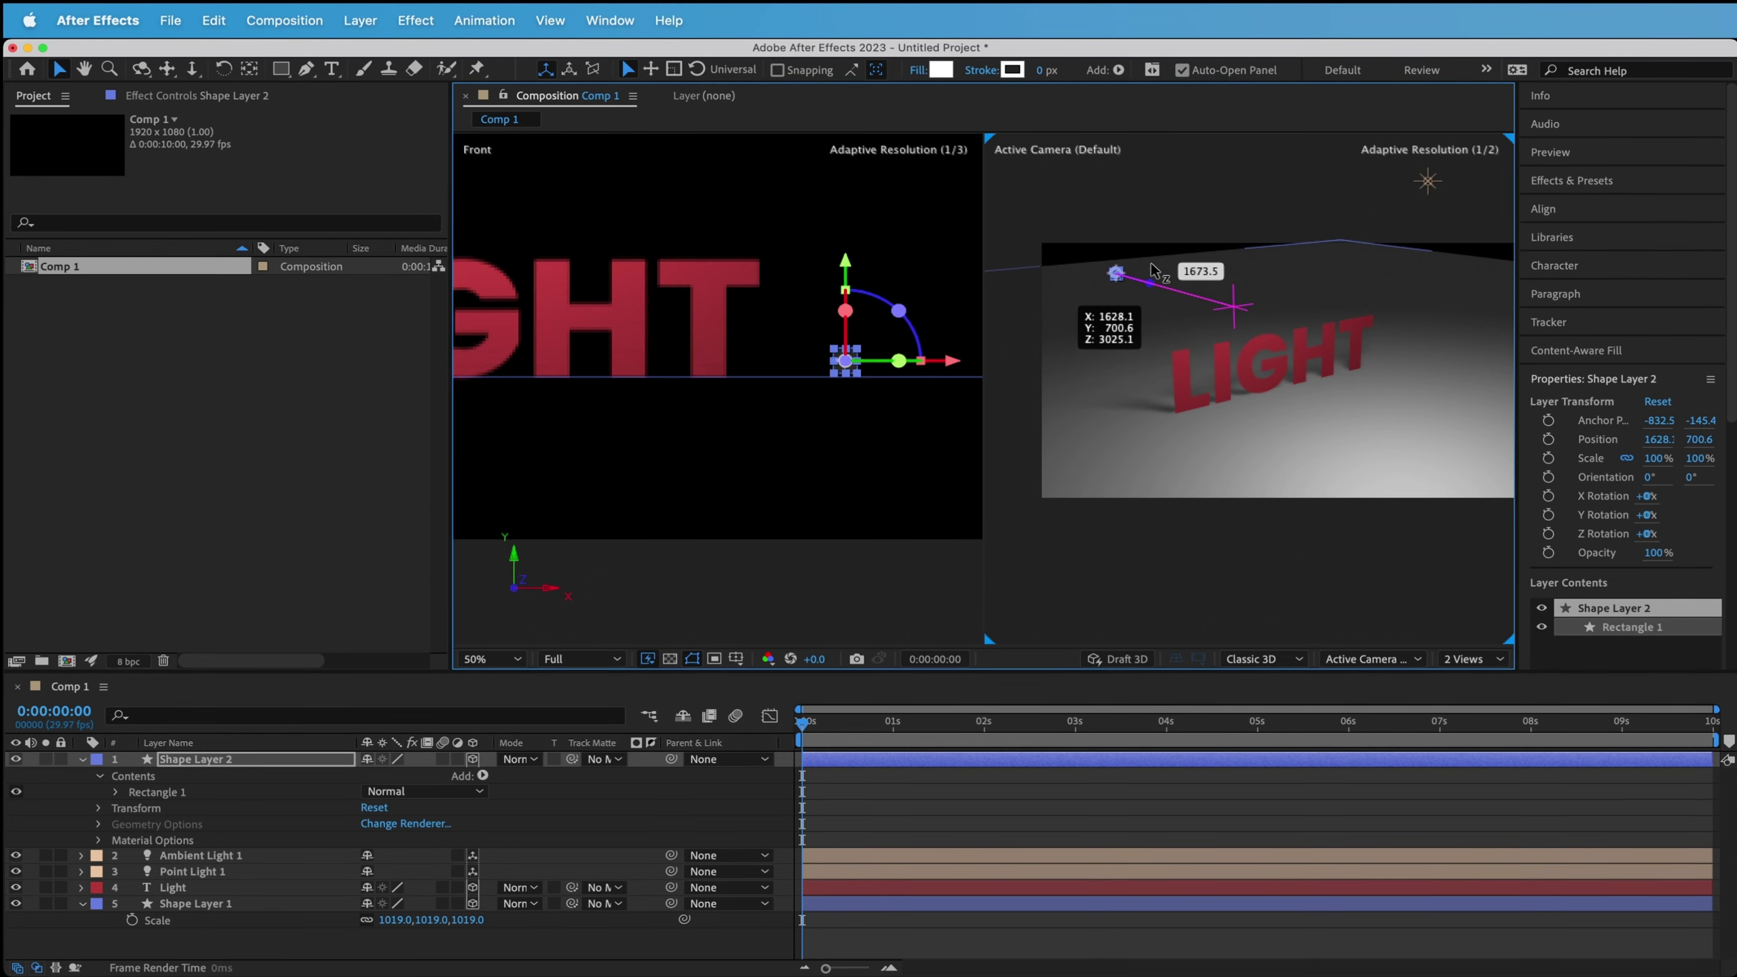
pyautogui.moveTo(1037, 263); pyautogui.dragTo(1284, 233)
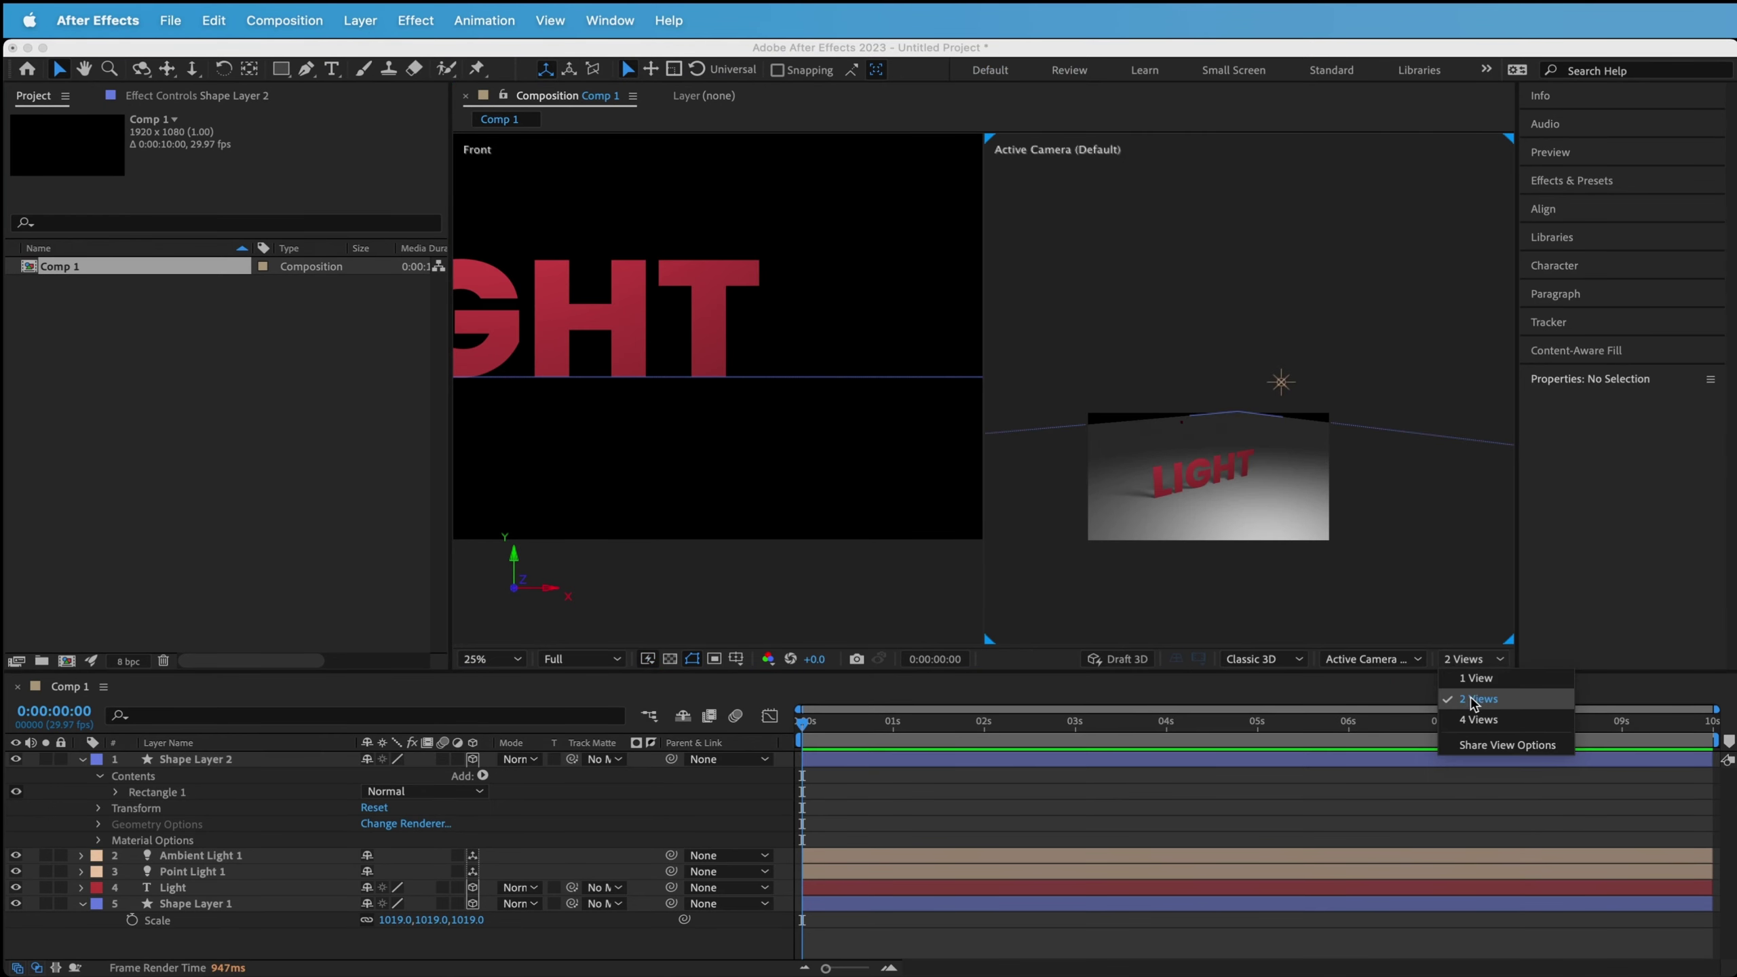
pyautogui.click(1477, 691)
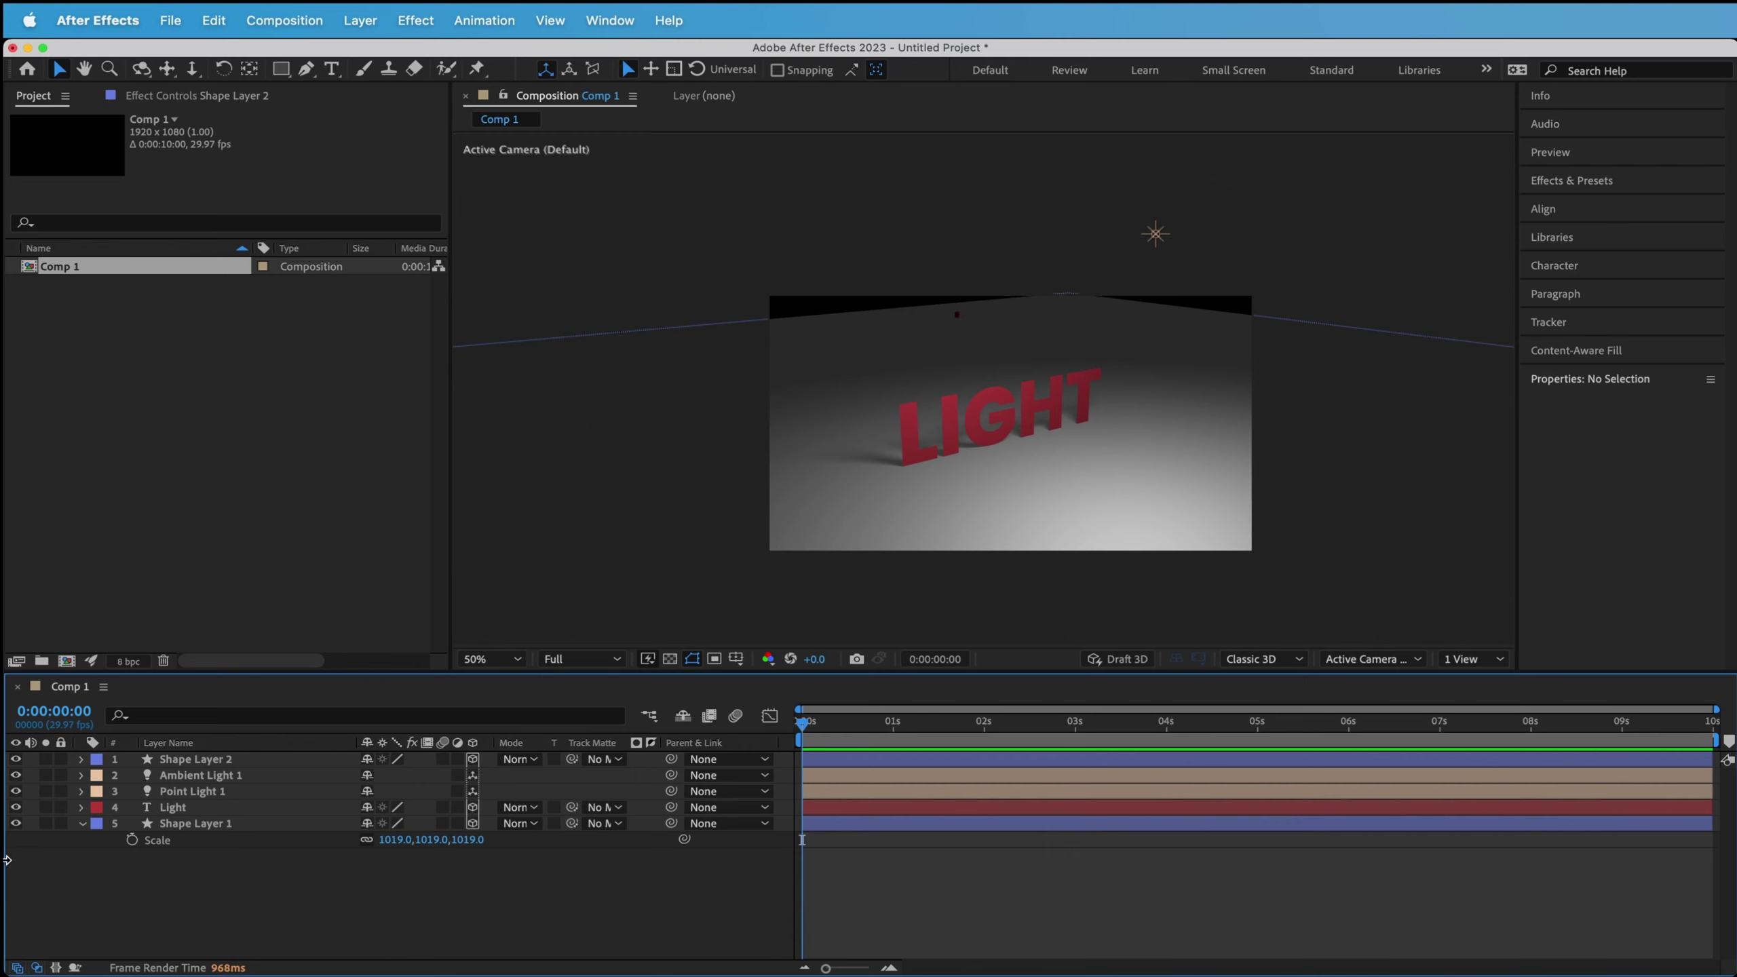
# Toggle the ambient light's visibility to examine its effect on the distant square.
pyautogui.click(16, 776)
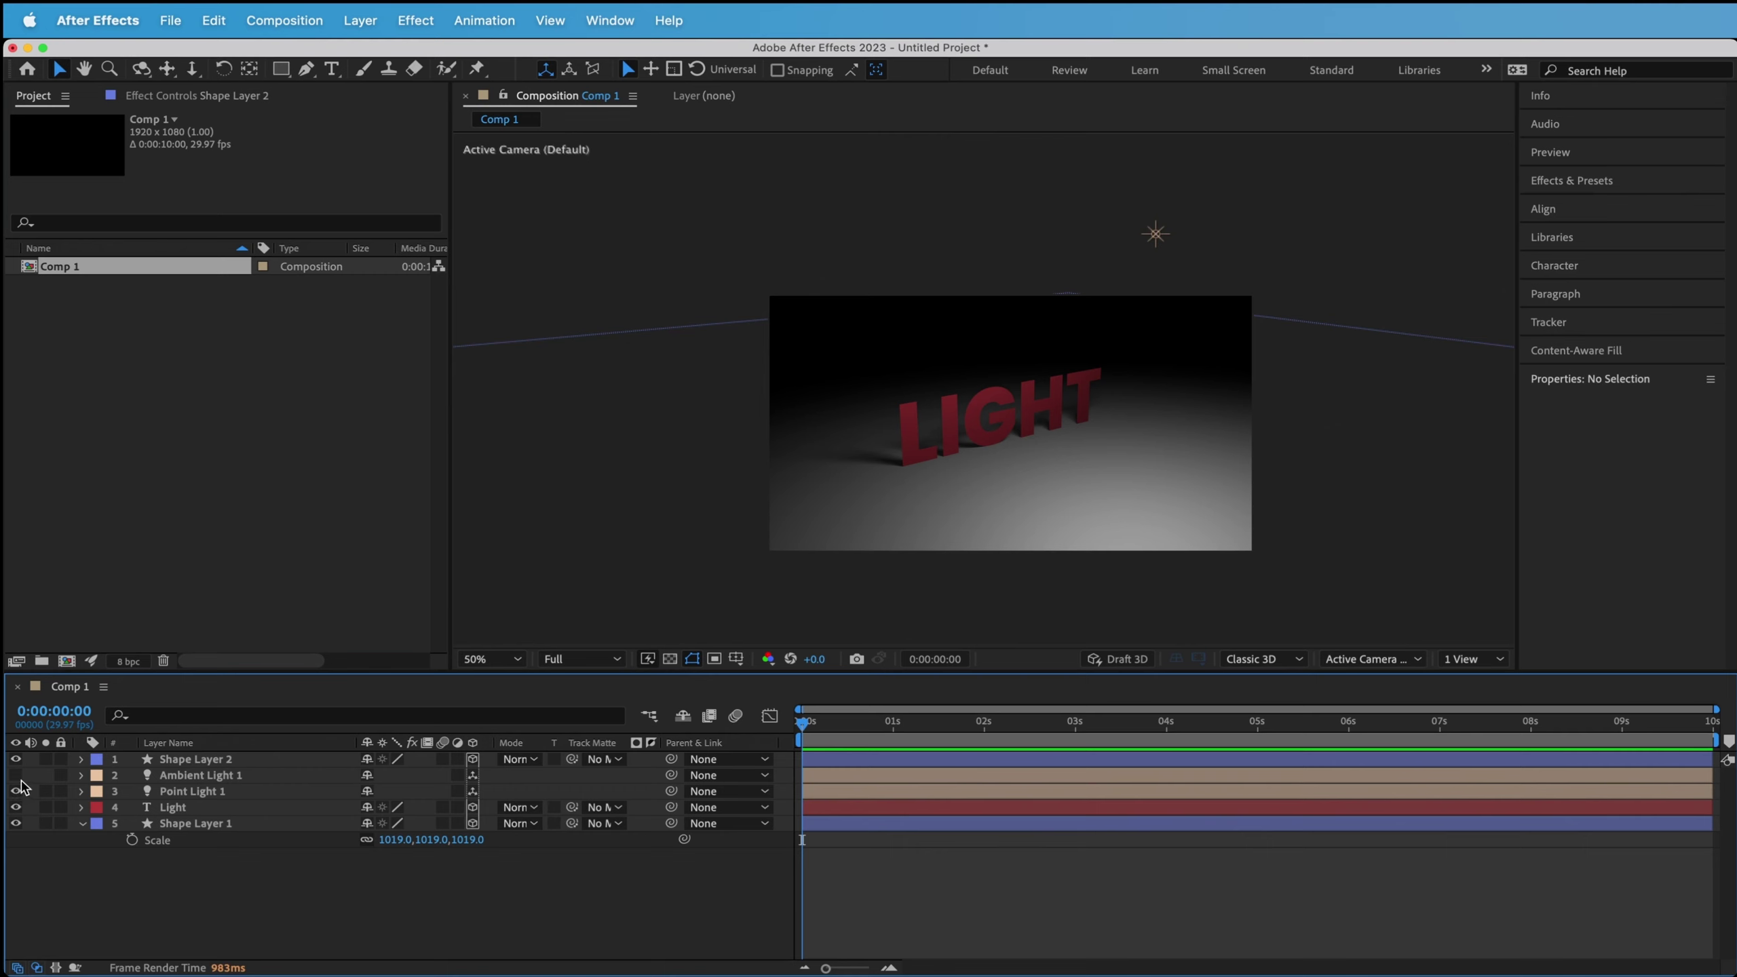
pyautogui.click(15, 776)
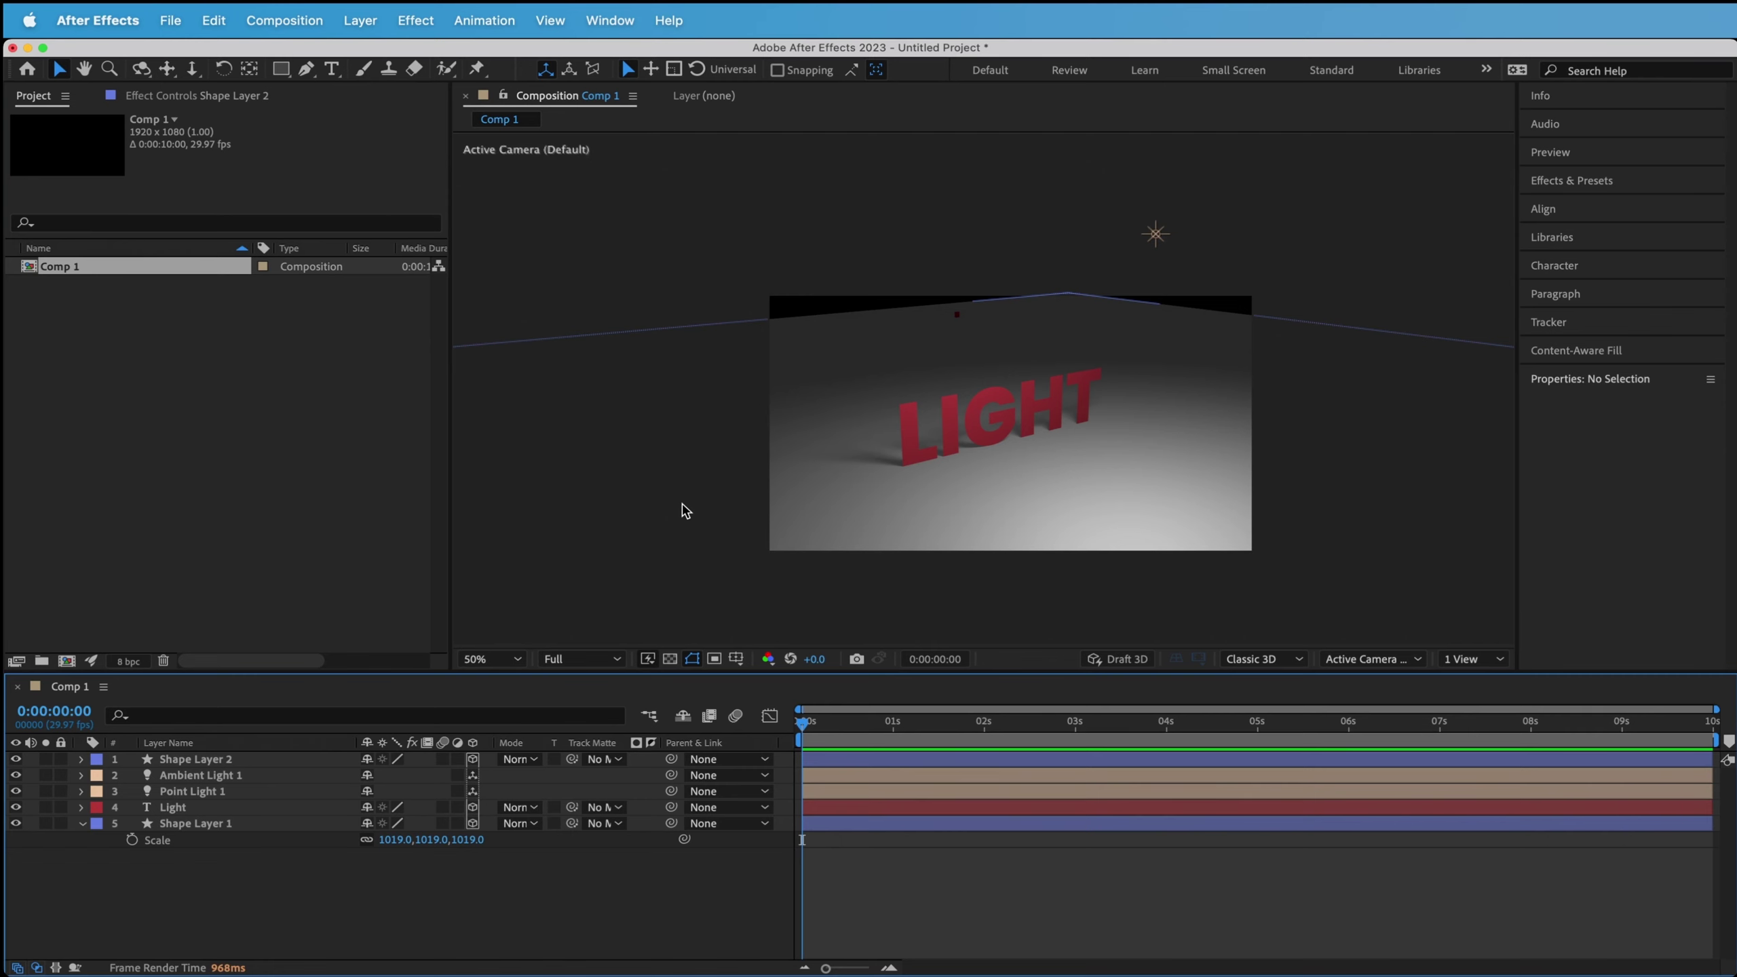
# Hide the ambient and point lights, and add a white, shadow-casting parallel light with 16% intensity.
pyautogui.rightClick(241, 878)
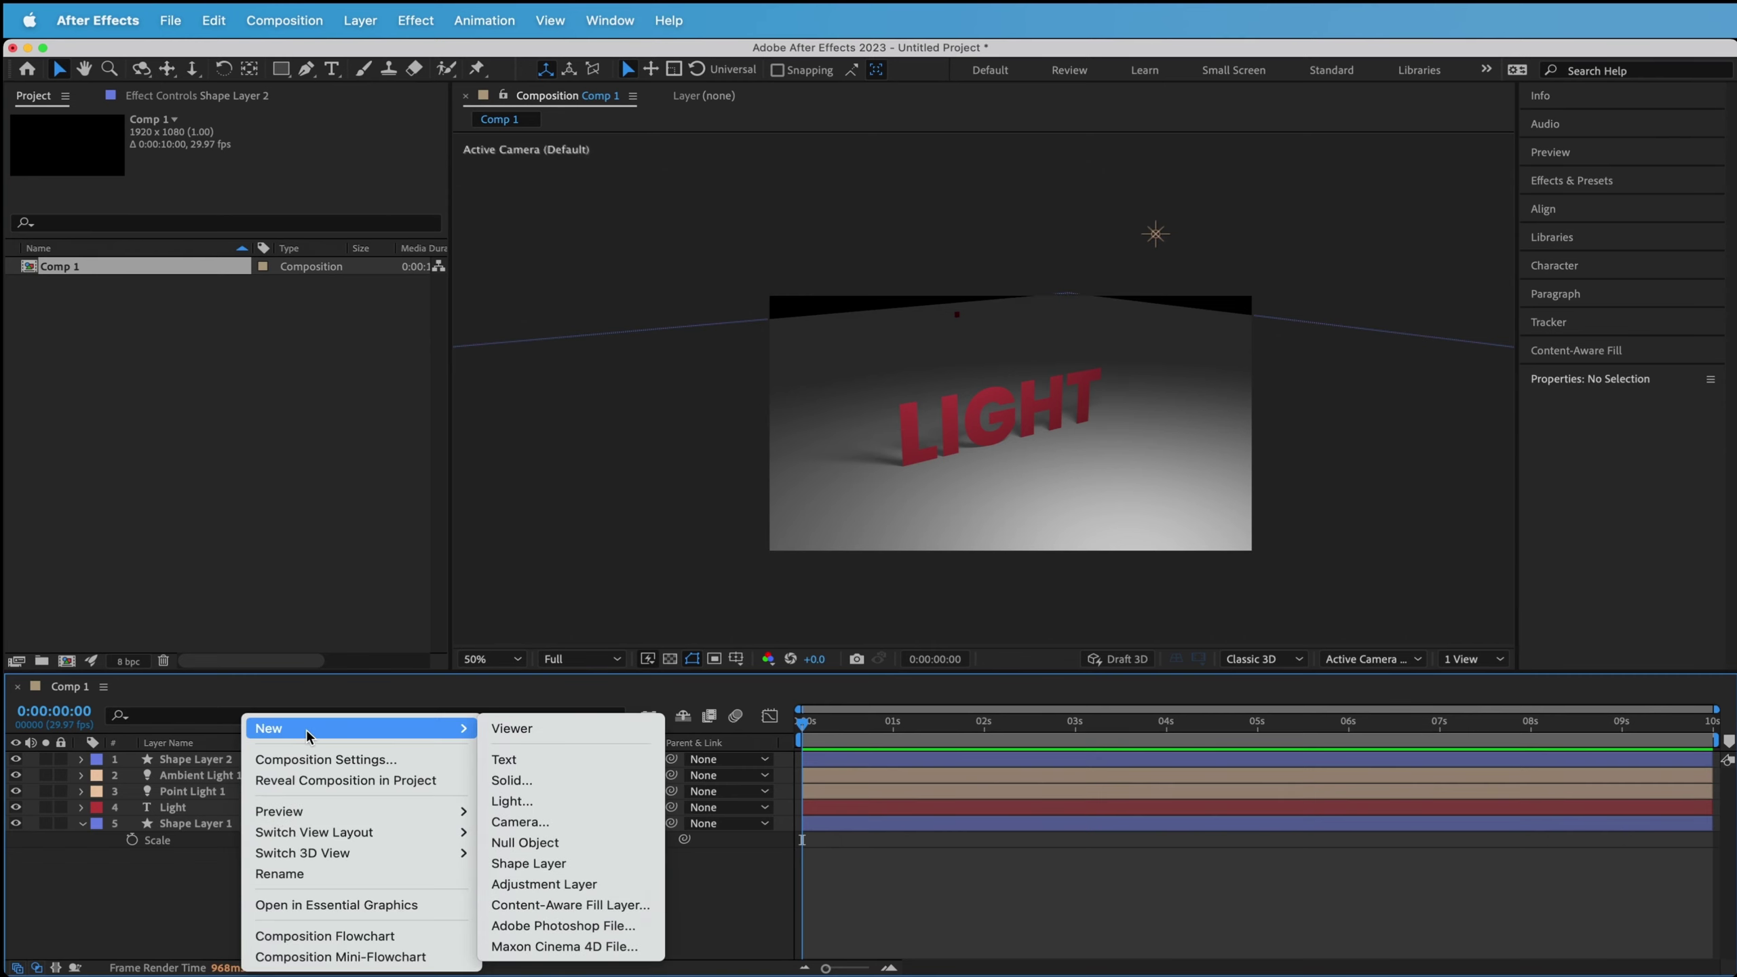
pyautogui.click(506, 381)
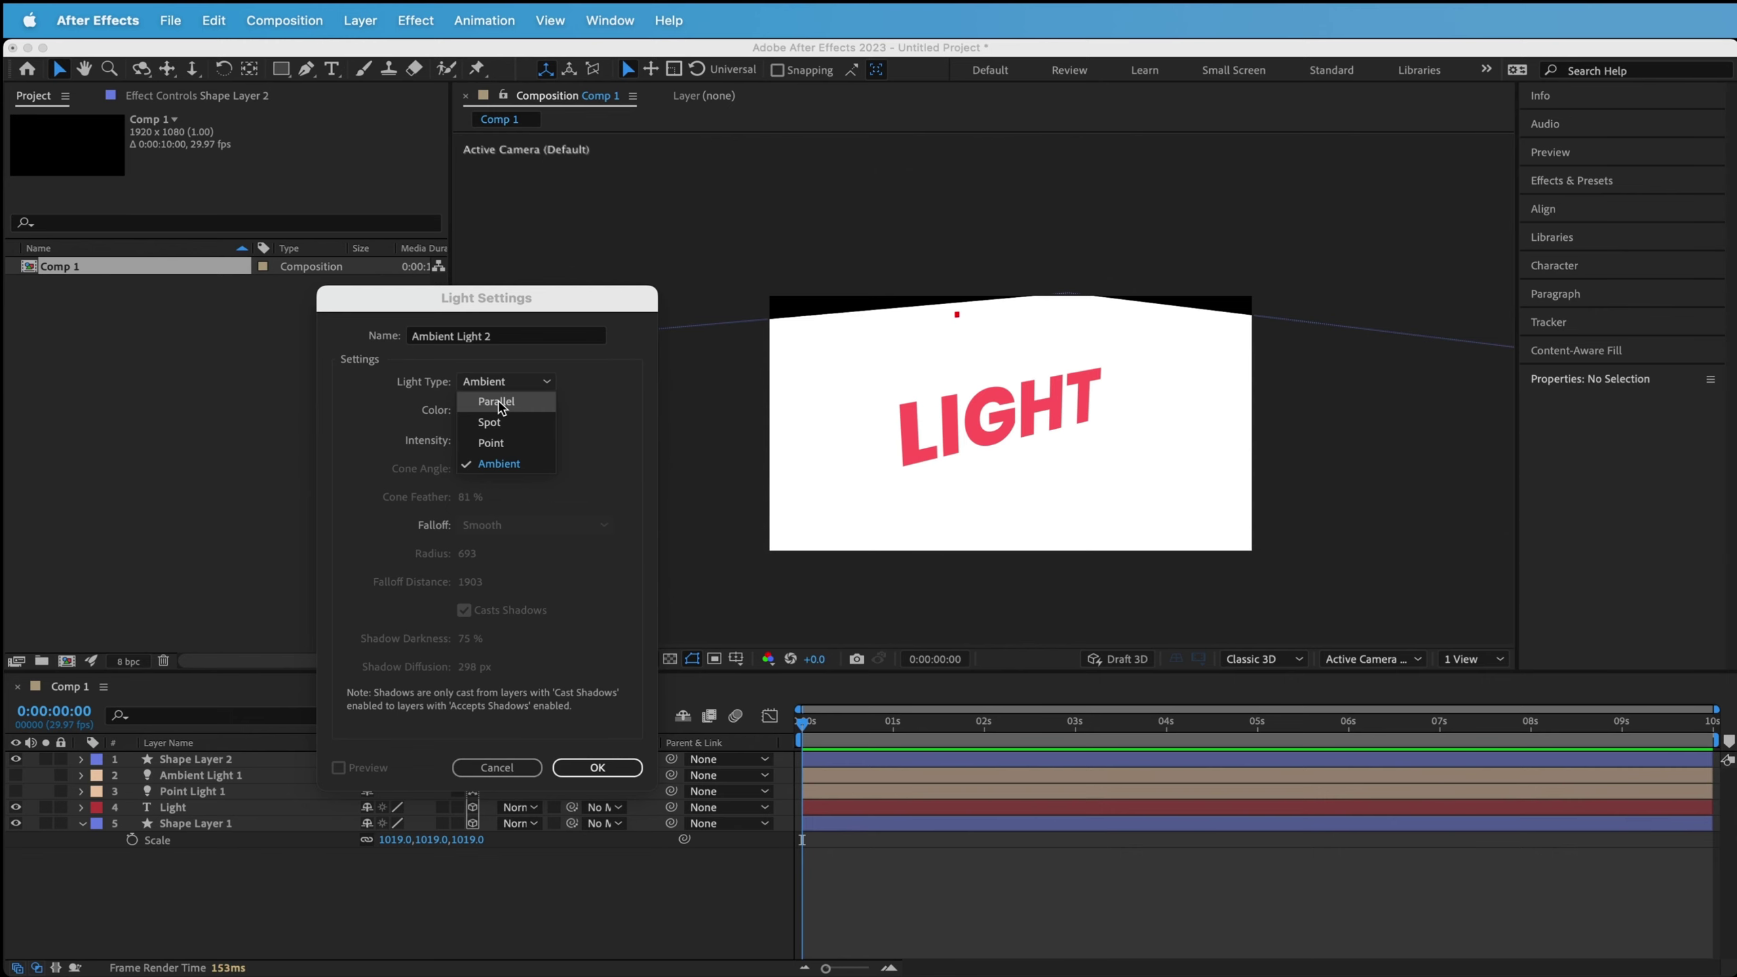
pyautogui.click(502, 401)
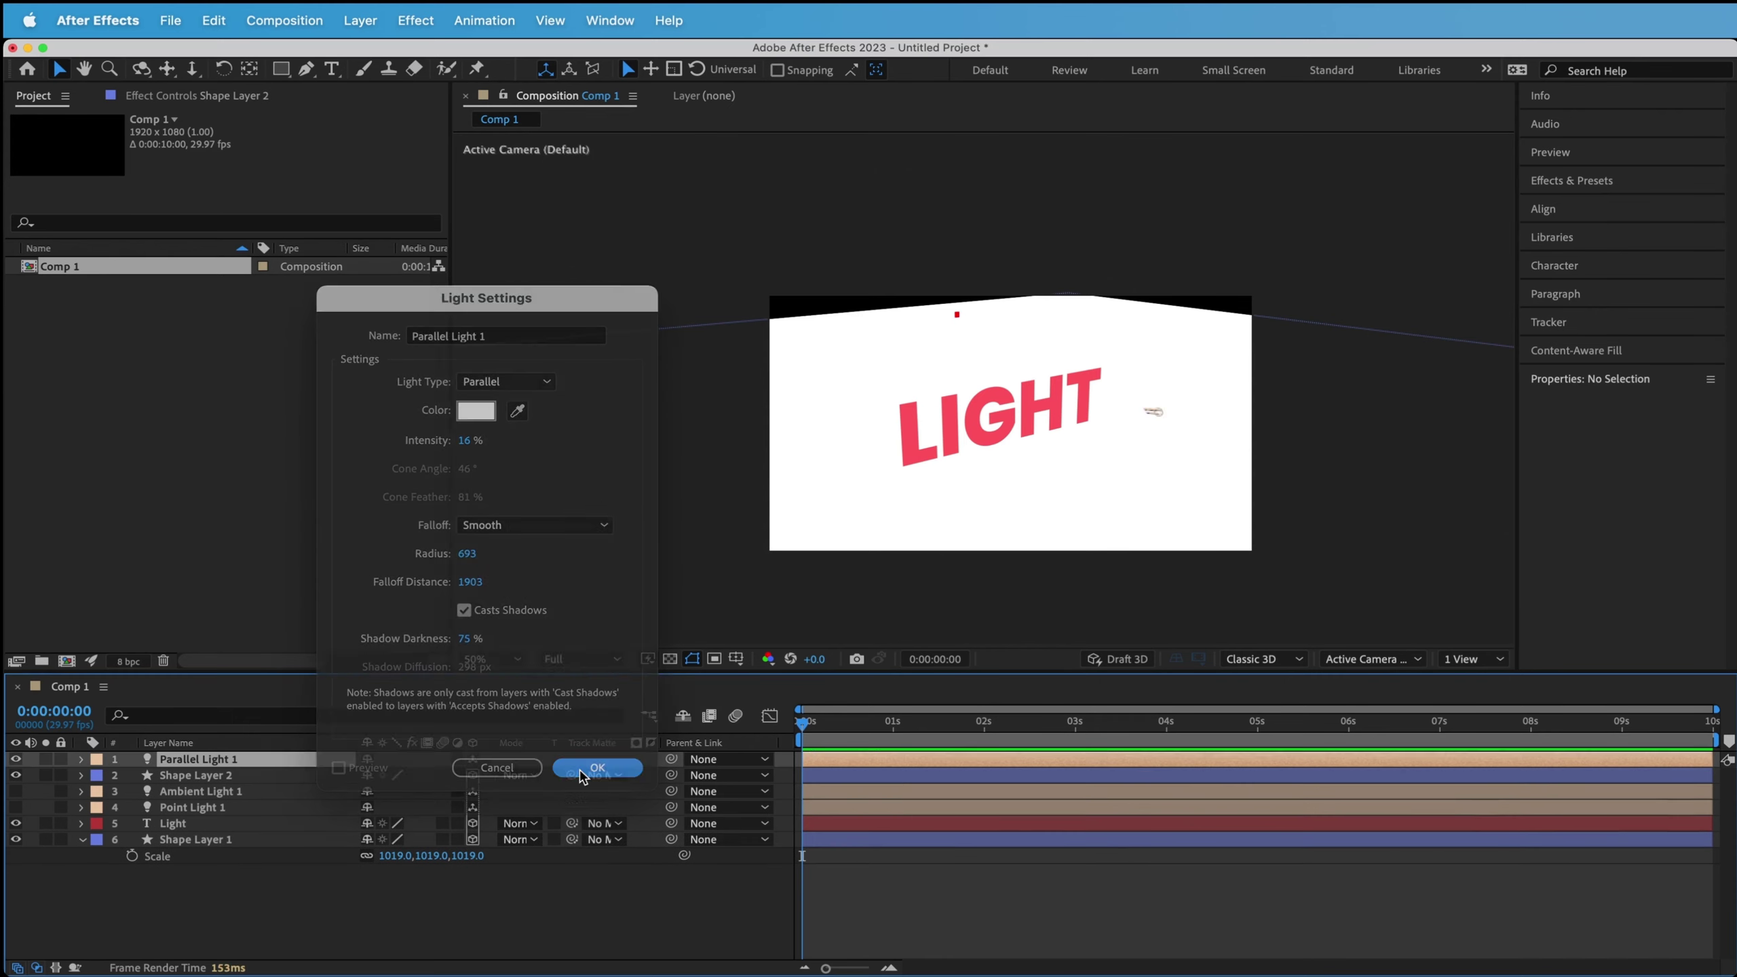
pyautogui.click(597, 766)
# Lower the parallel light's point of interest to about X 944, Y 763, in front of the LIGHT text.
pyautogui.scroll(3, 1194, 404)
pyautogui.scroll(-6, 1194, 403)
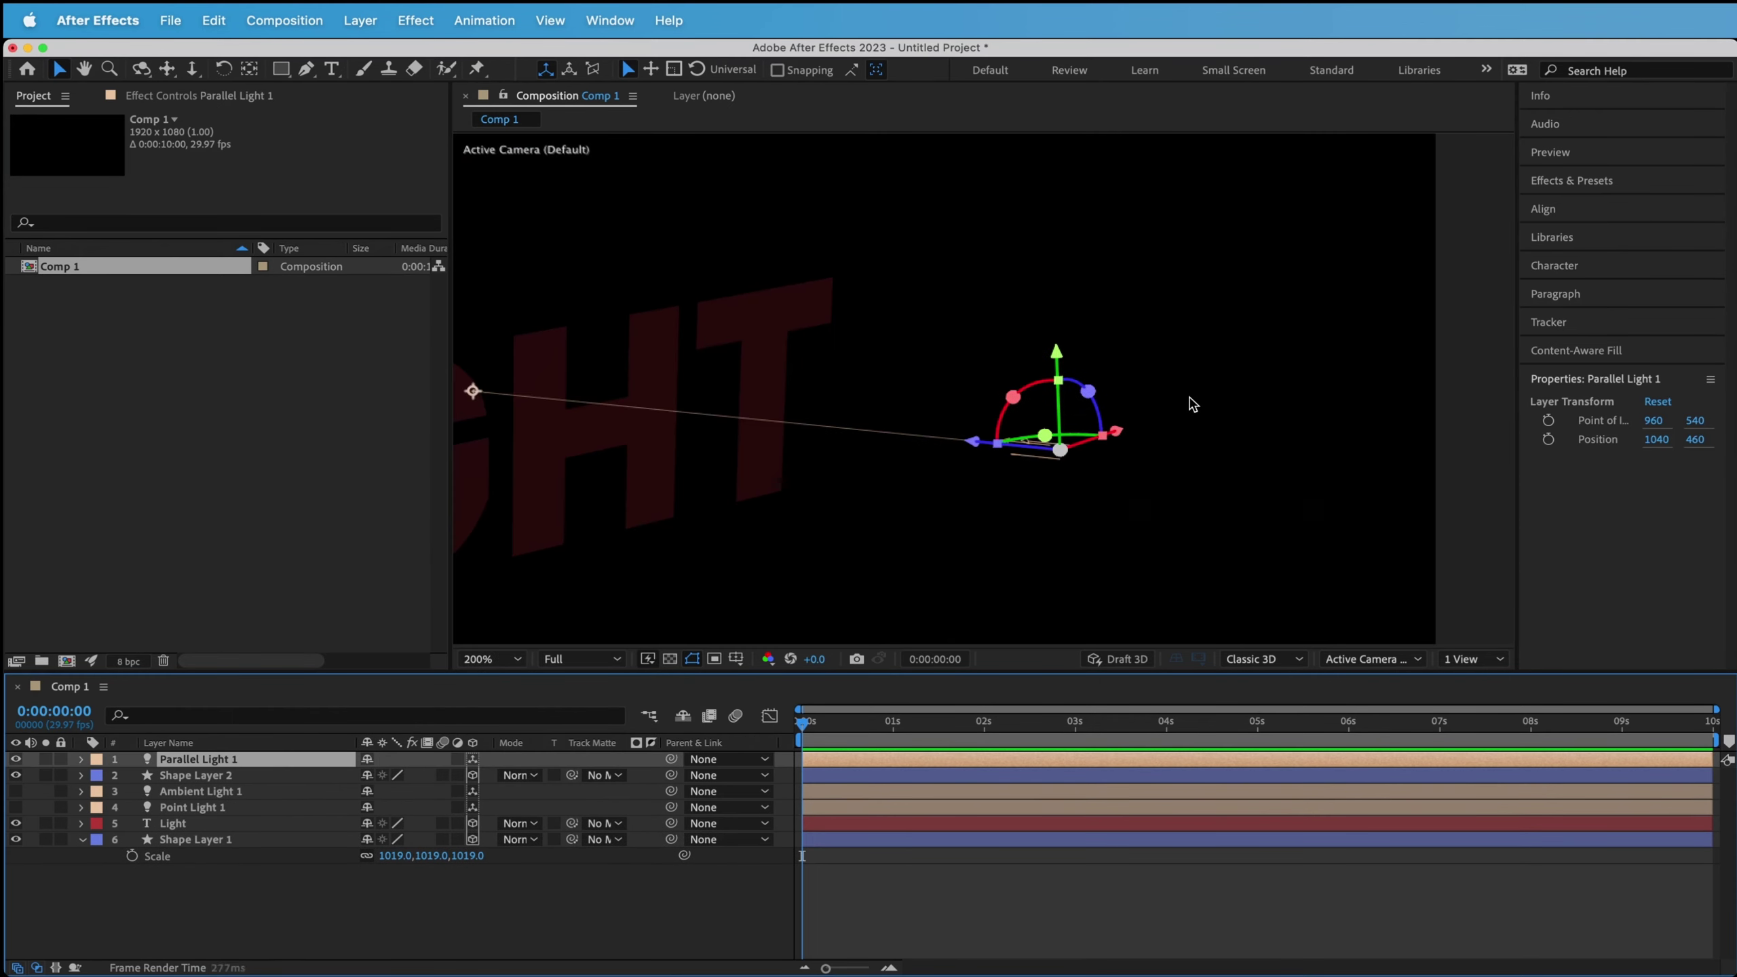
pyautogui.click(58, 71)
pyautogui.moveTo(1013, 397); pyautogui.dragTo(1022, 454)
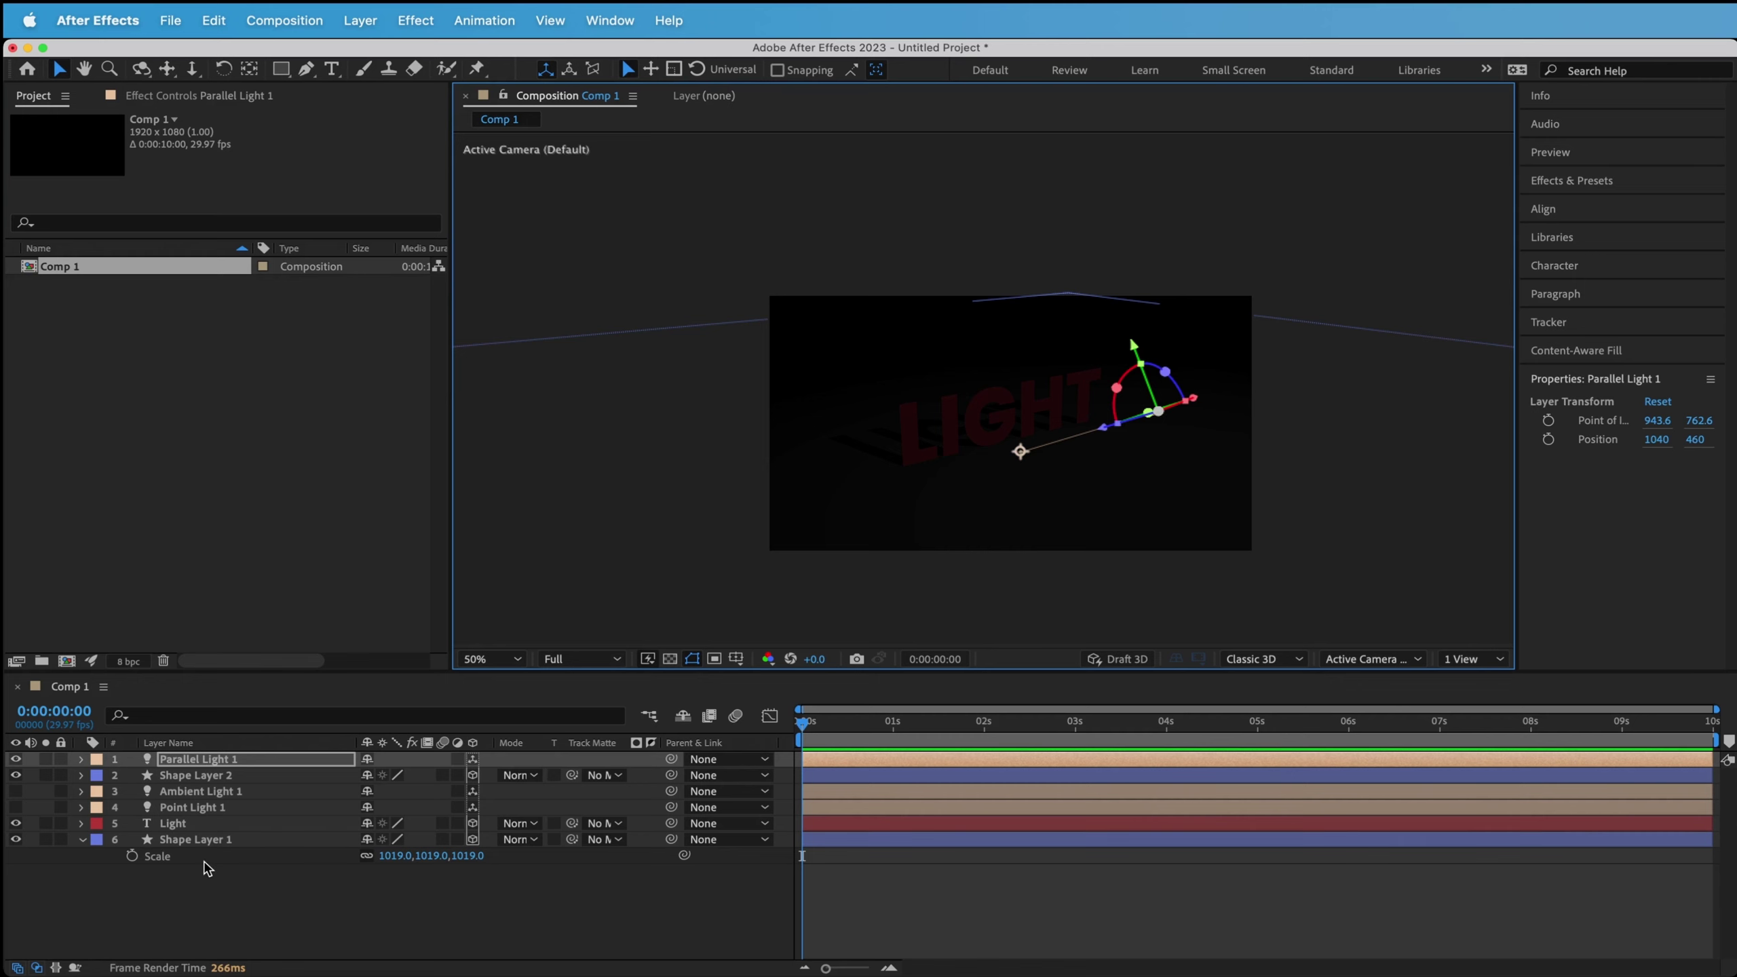
# Using two views, move the parallel light up and away from the text to about X 2631, Y -224, and return to one view.
pyautogui.click(1466, 661)
pyautogui.click(1477, 699)
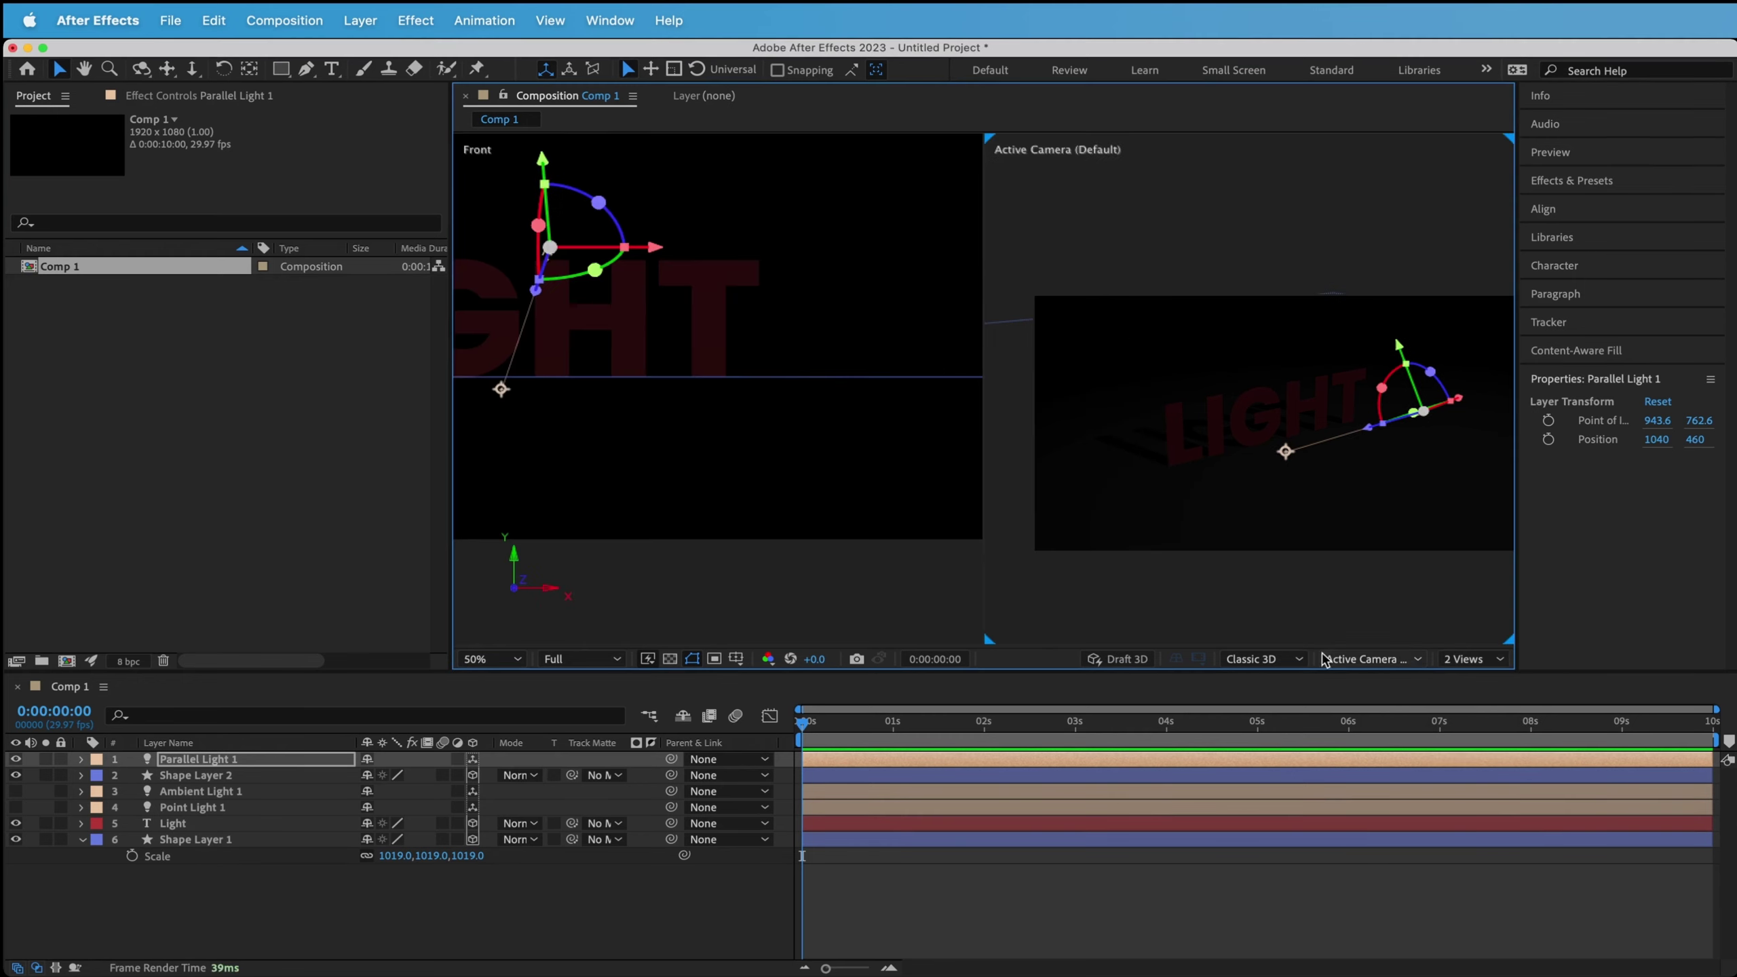
pyautogui.scroll(-2, 674, 310)
pyautogui.moveTo(674, 310); pyautogui.dragTo(691, 401)
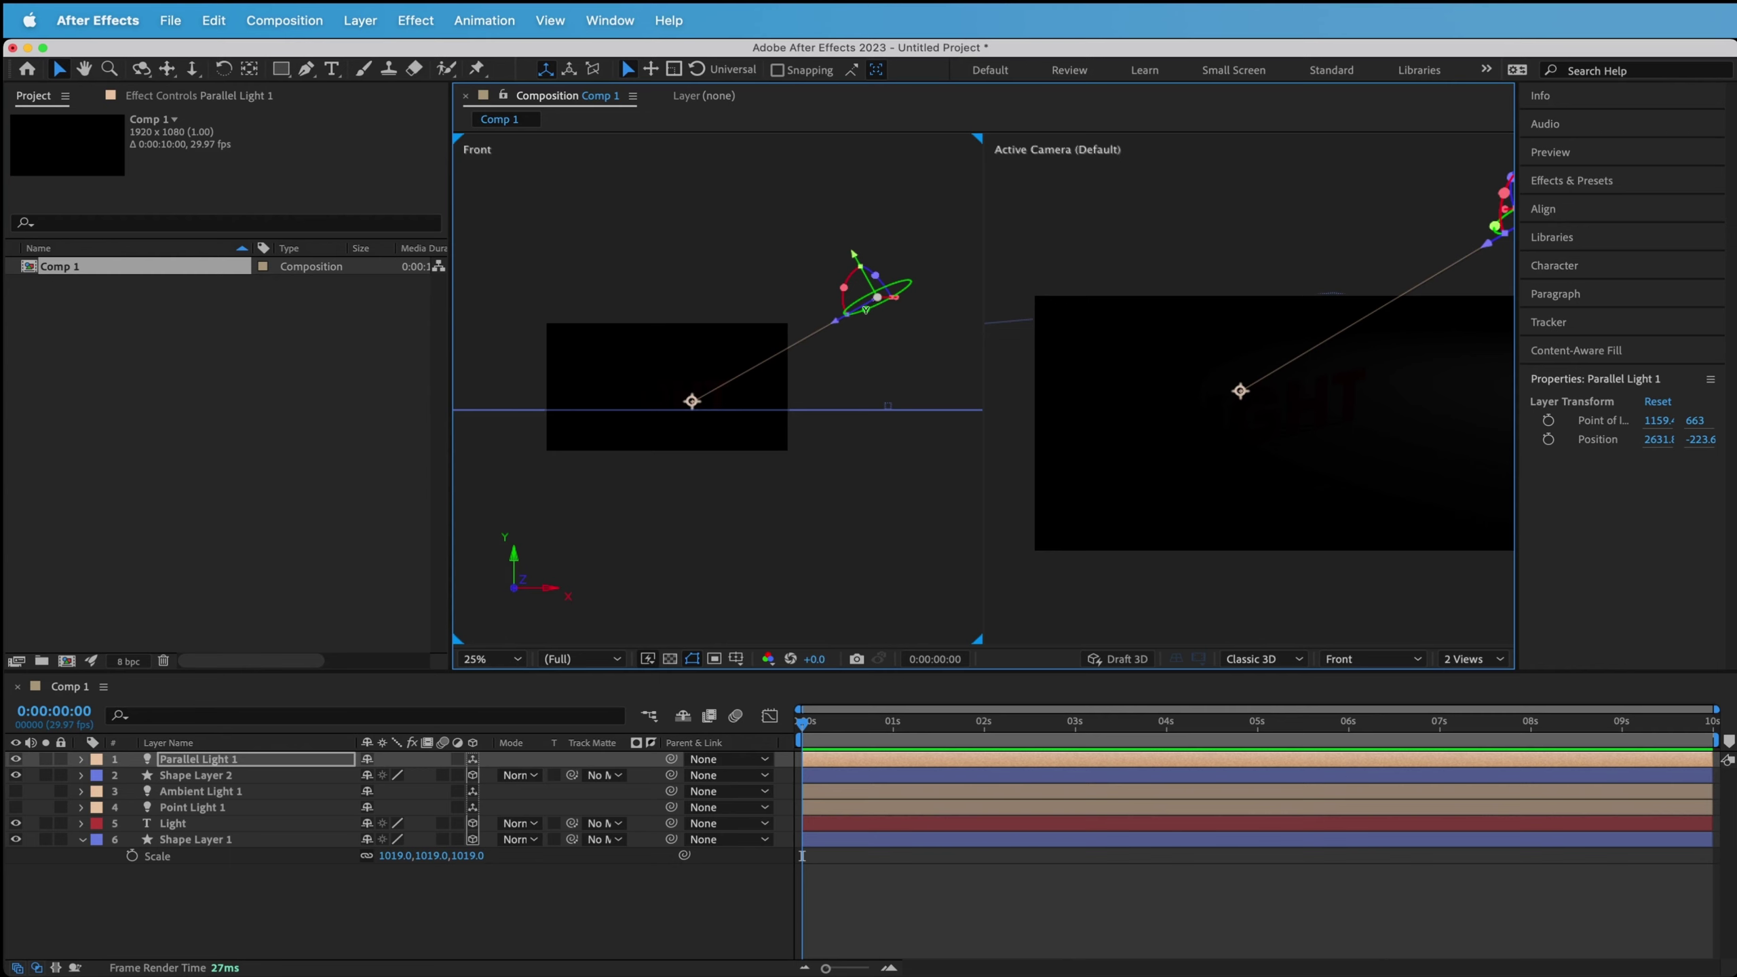
pyautogui.click(1170, 333)
pyautogui.click(1471, 659)
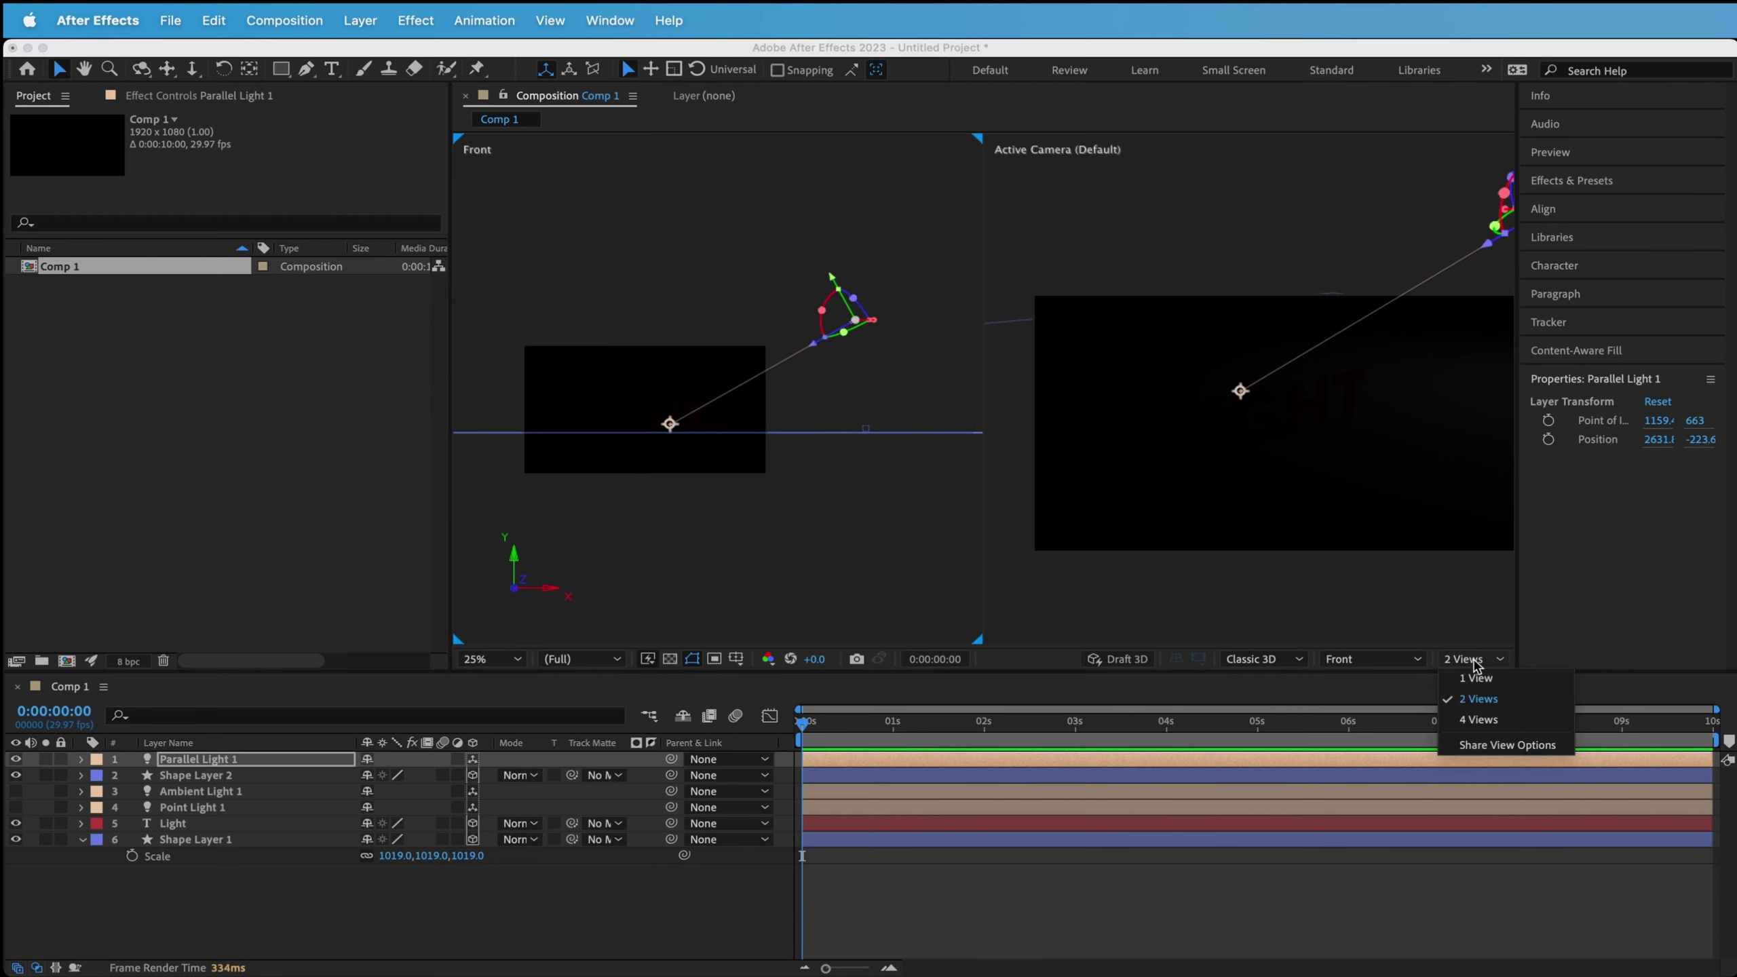
pyautogui.click(1474, 684)
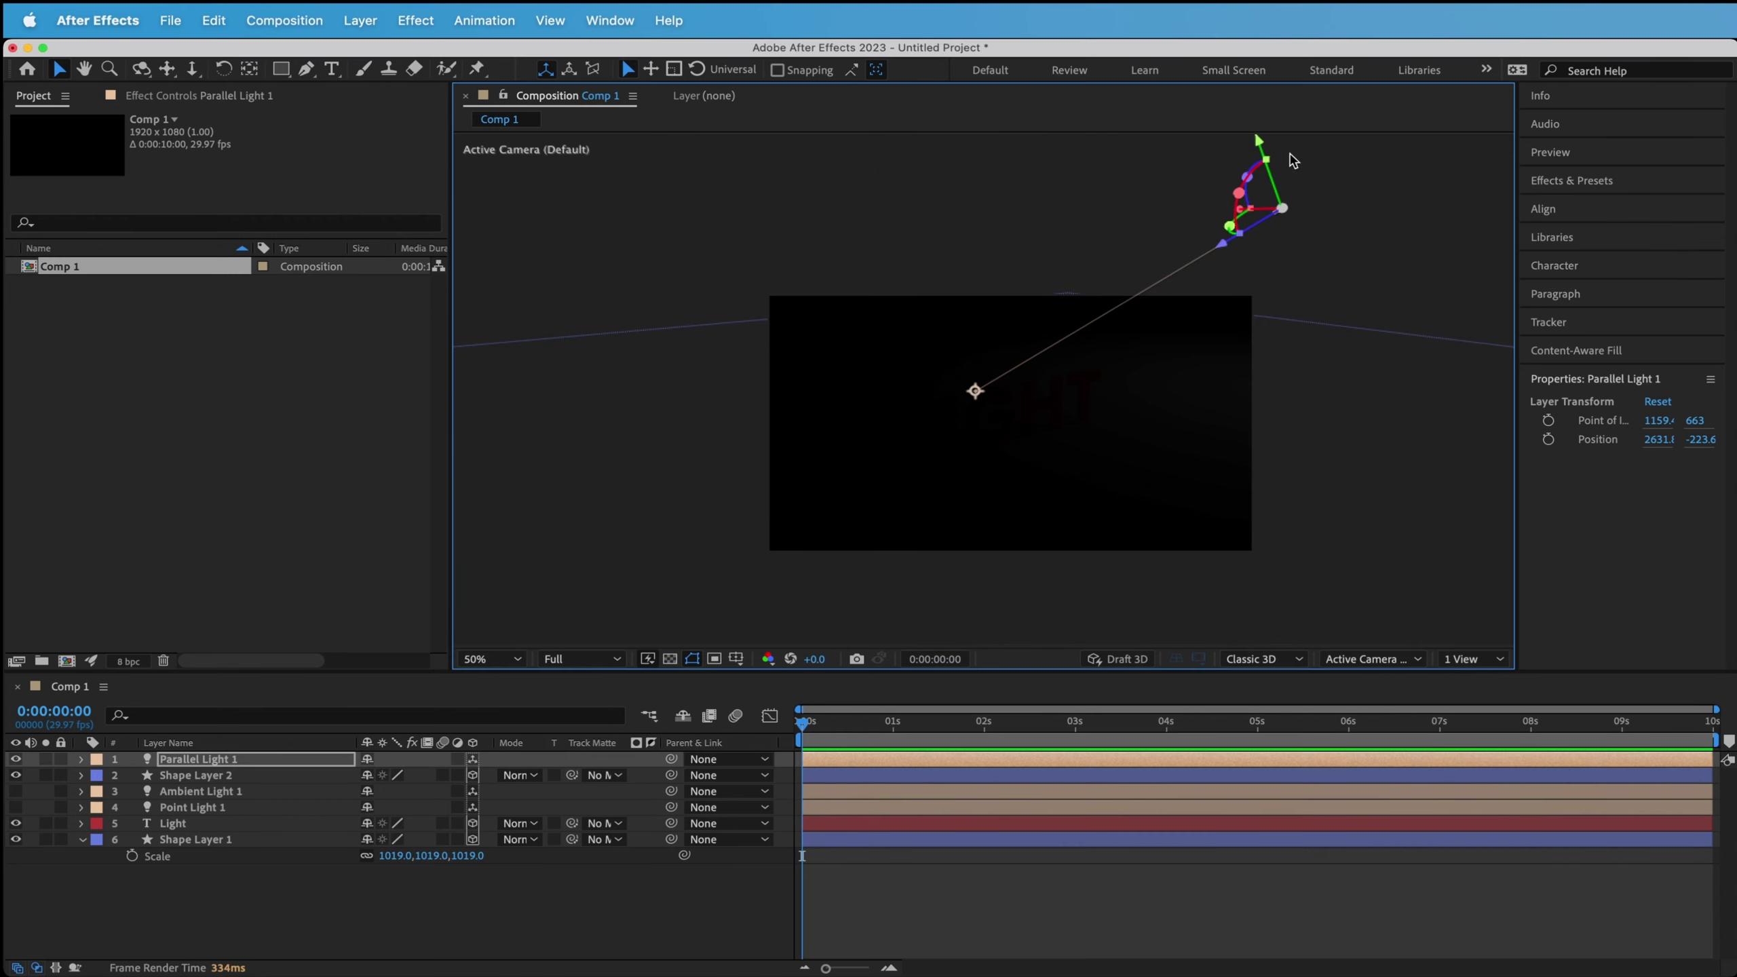
# Lower the parallel light to a Y position of about 52 and raise its intensity.
pyautogui.moveTo(1268, 154); pyautogui.dragTo(1283, 206)
pyautogui.click(196, 760)
pyautogui.doubleClick(193, 761)
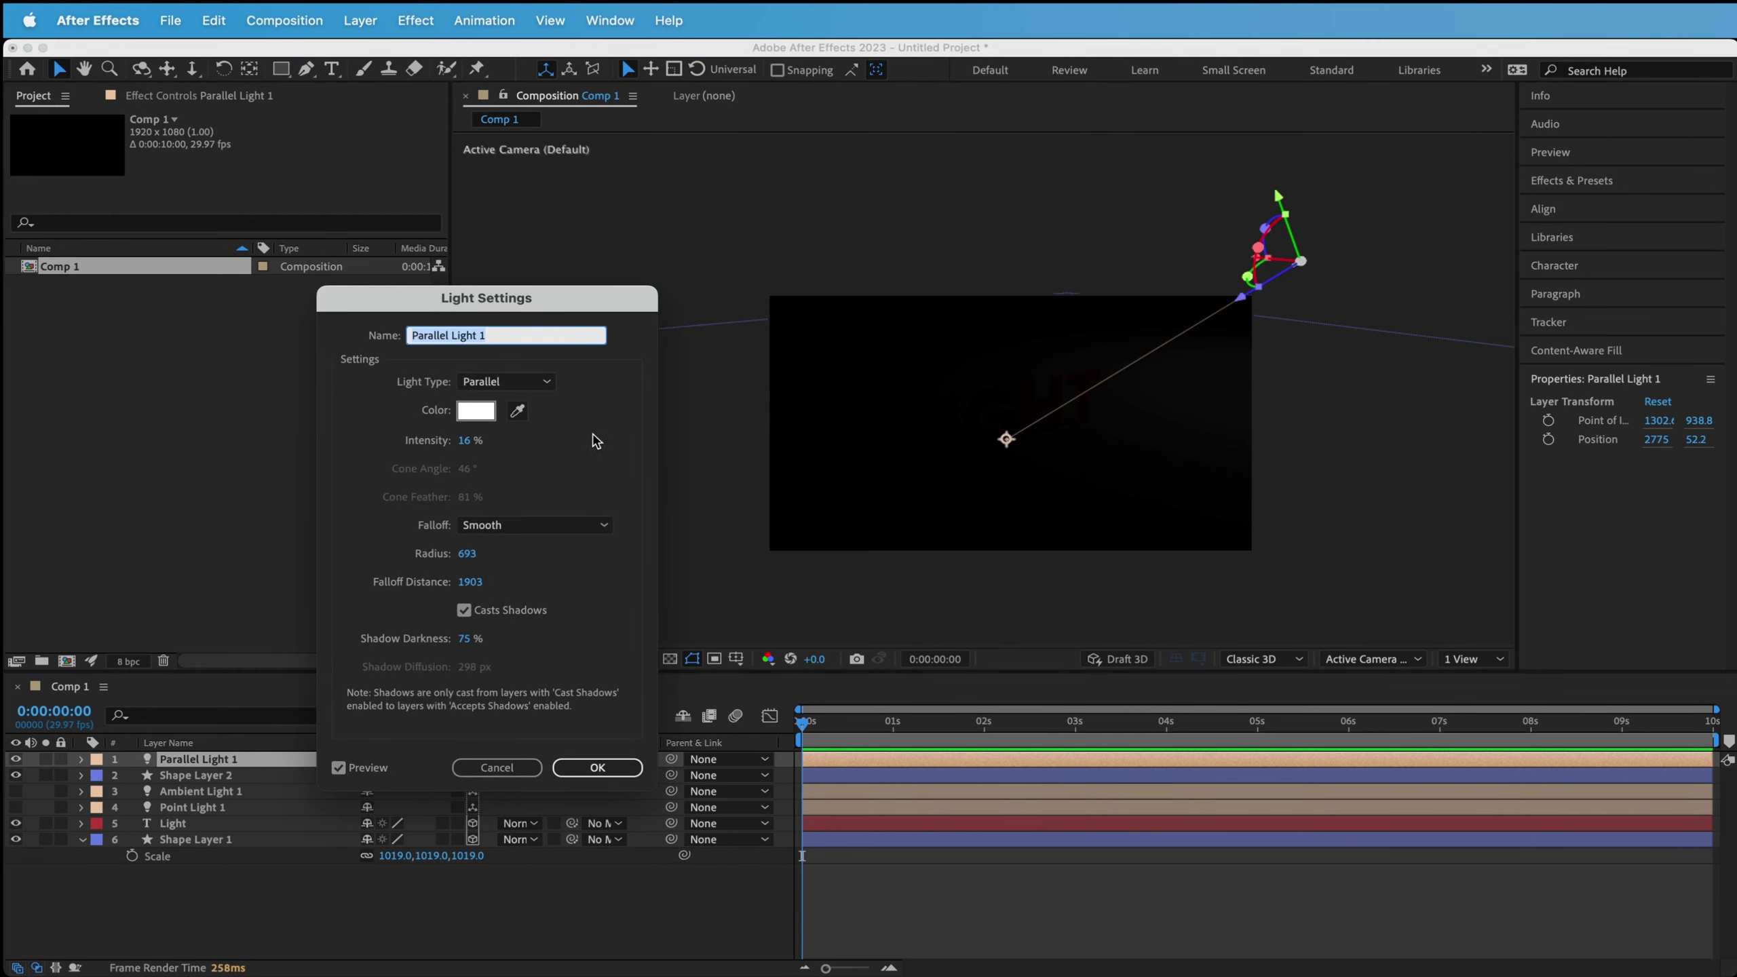
pyautogui.click(463, 441)
pyautogui.press('Return')
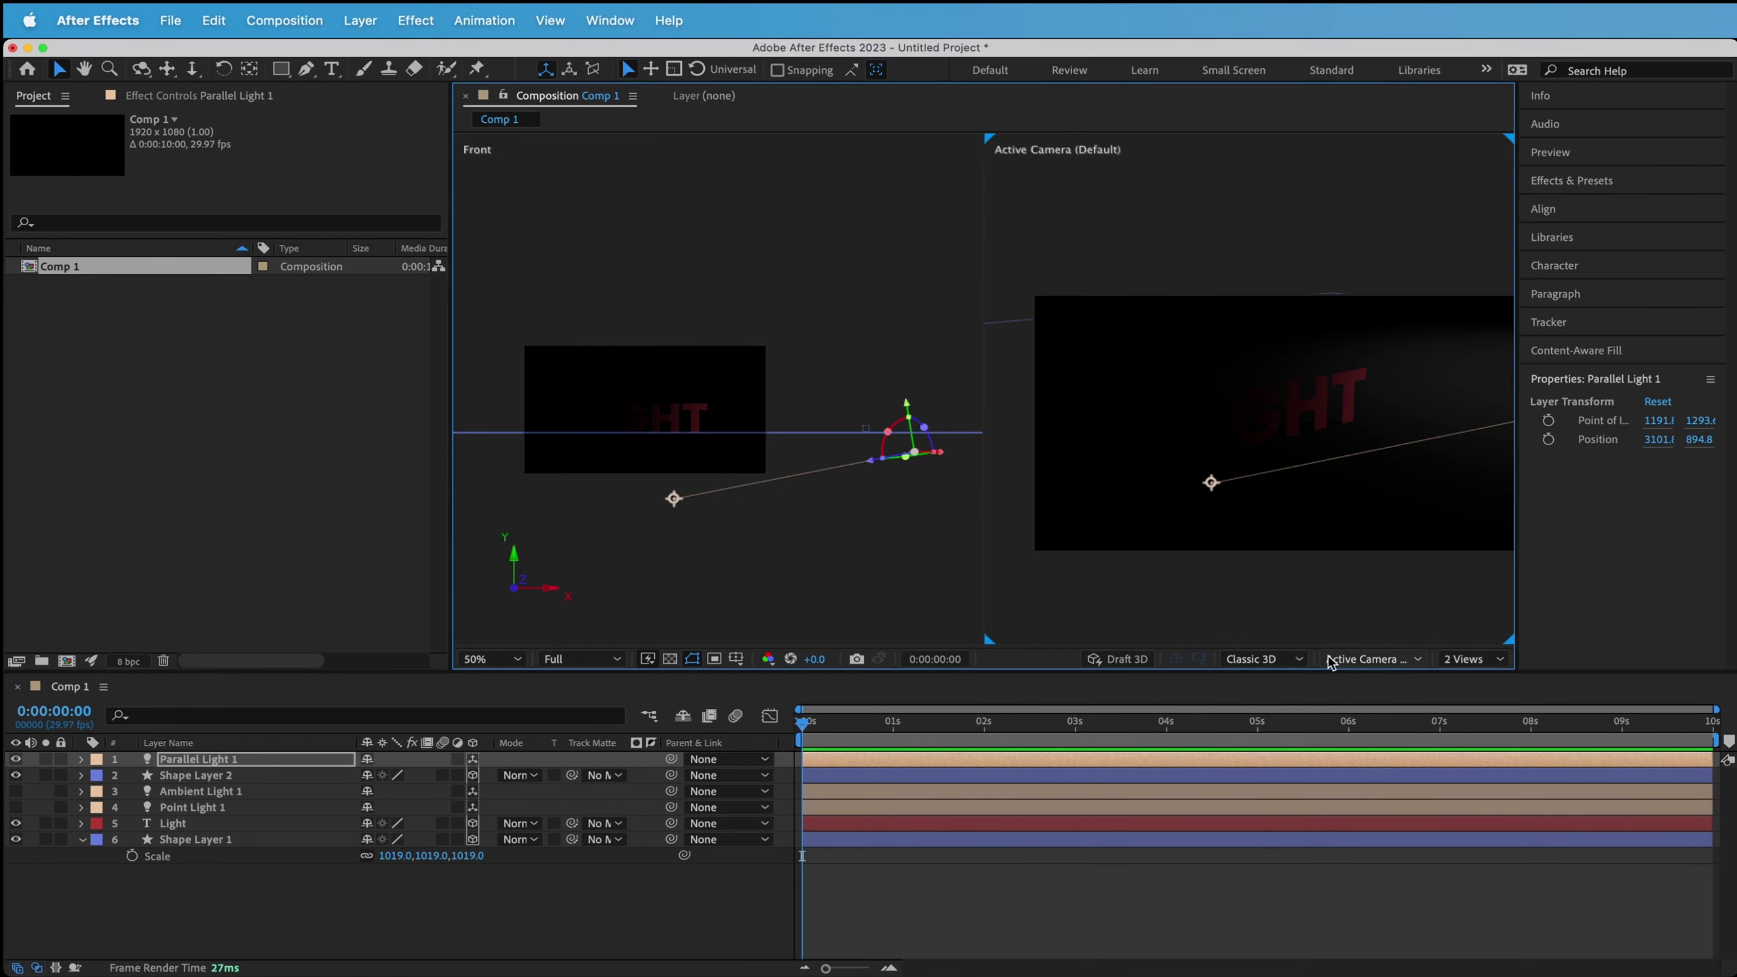
# In the top view, bring the parallel light in front of the text at about X 1257, Y 692.
pyautogui.click(602, 523)
pyautogui.click(1361, 659)
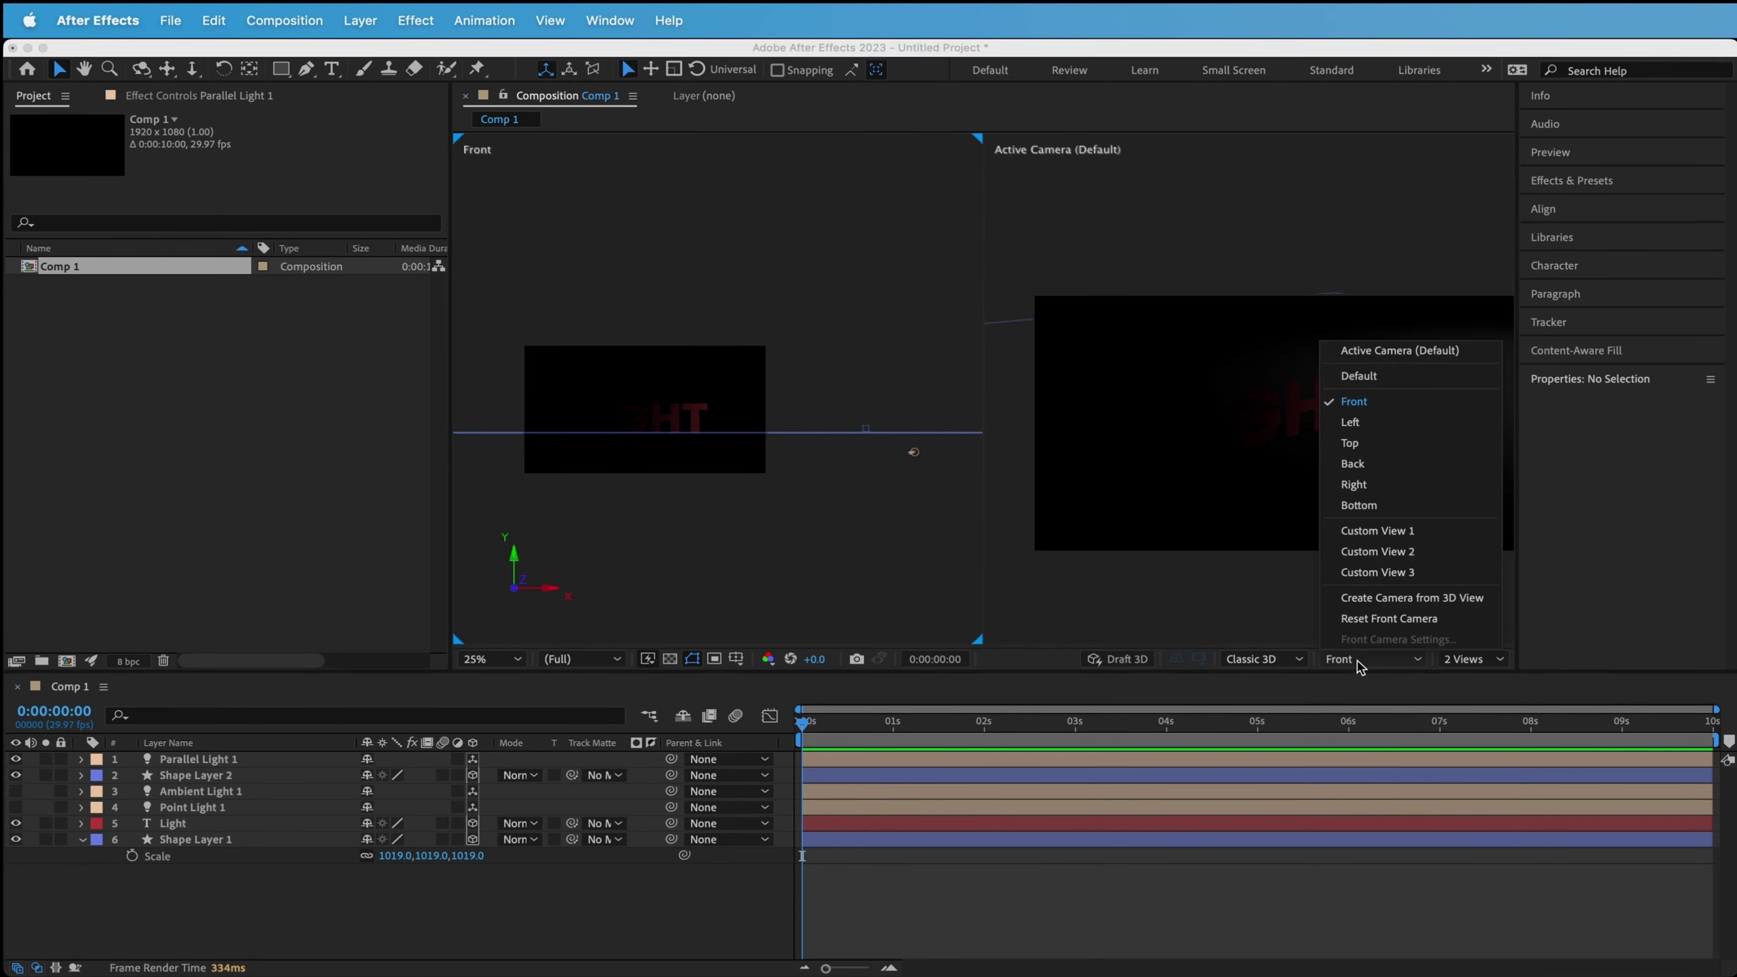
pyautogui.click(1385, 443)
pyautogui.click(913, 439)
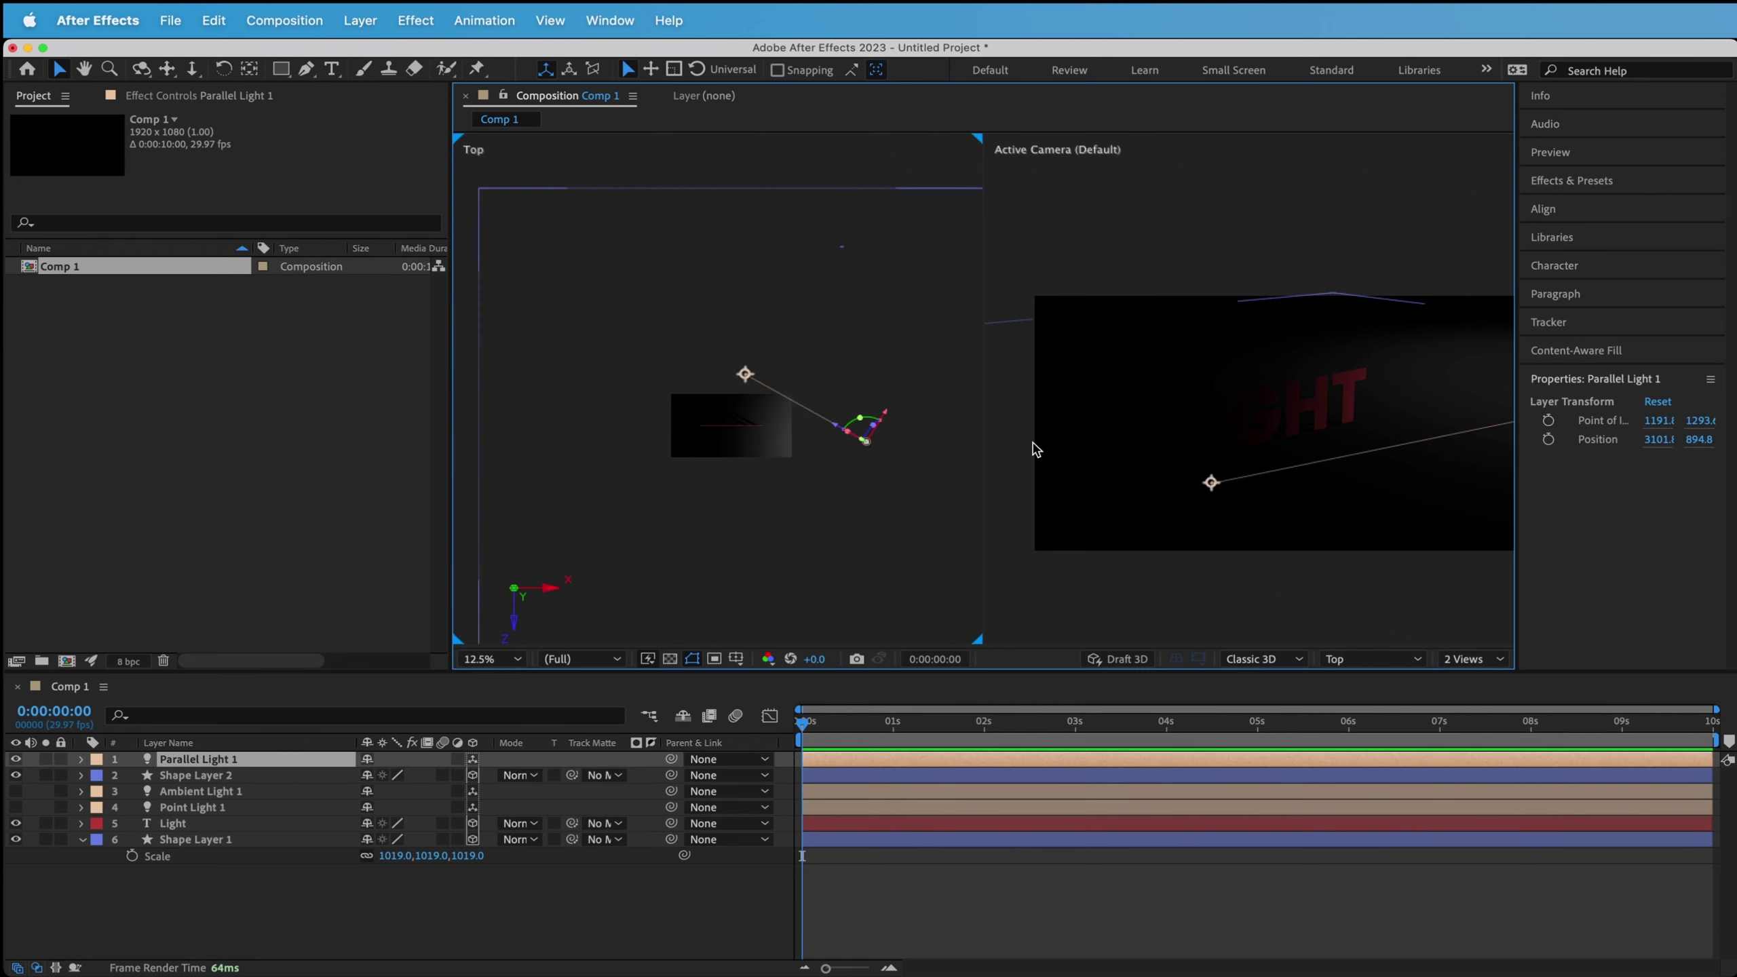
pyautogui.moveTo(969, 414); pyautogui.dragTo(718, 473)
pyautogui.moveTo(479, 355); pyautogui.dragTo(713, 474)
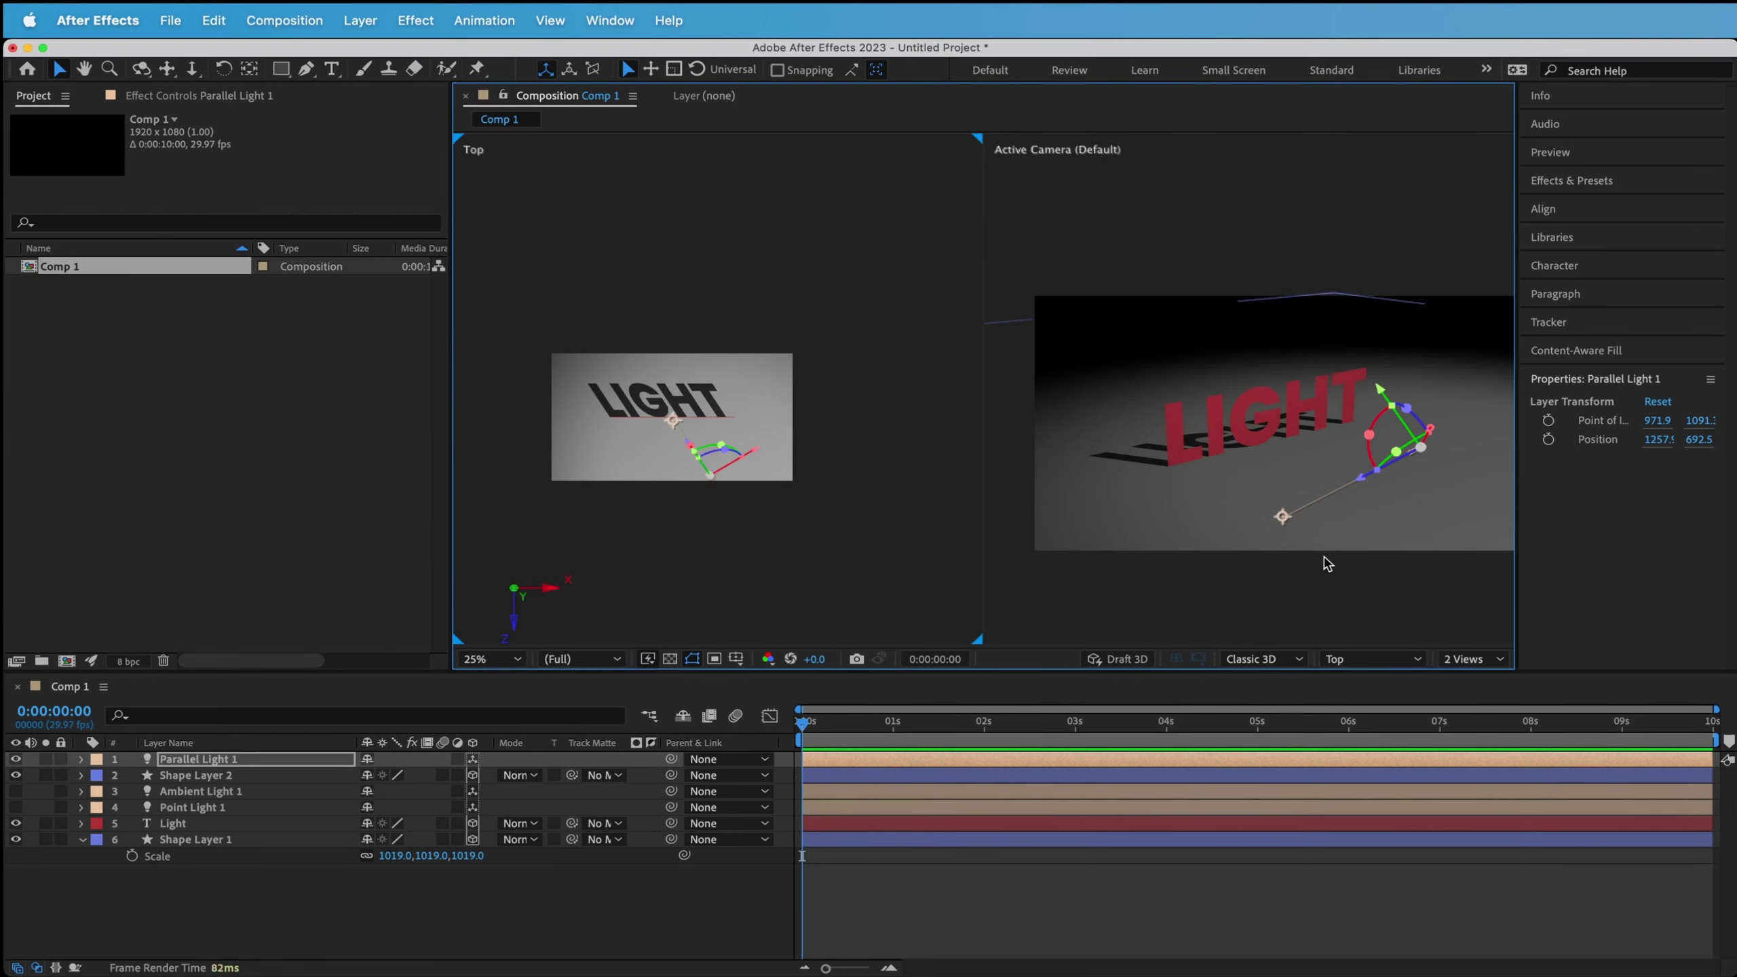
# Swing the parallel light's point of interest around the text and leave it at about X 833, Y 975.
pyautogui.moveTo(1279, 518)
pyautogui.mouseDown()
pyautogui.moveTo(1262, 463)
pyautogui.moveTo(1292, 494)
pyautogui.moveTo(1239, 467)
pyautogui.moveTo(1365, 547)
pyautogui.moveTo(1361, 565)
pyautogui.moveTo(1431, 573)
pyautogui.mouseUp()
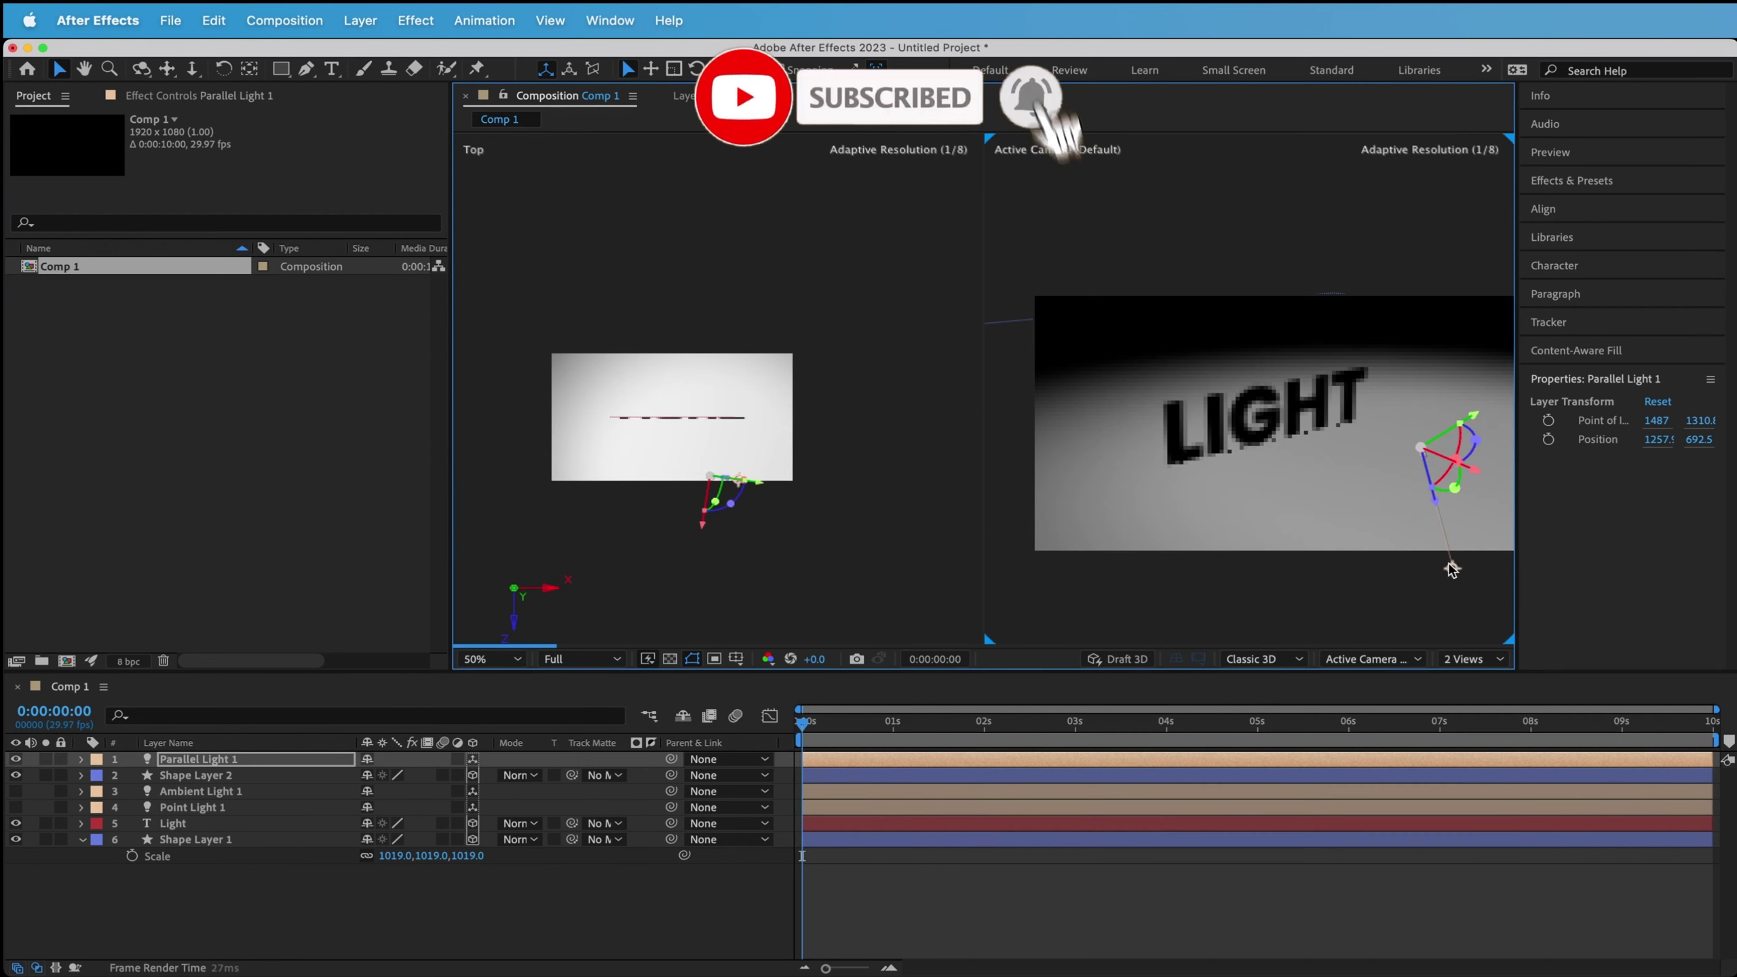
pyautogui.click(1445, 568)
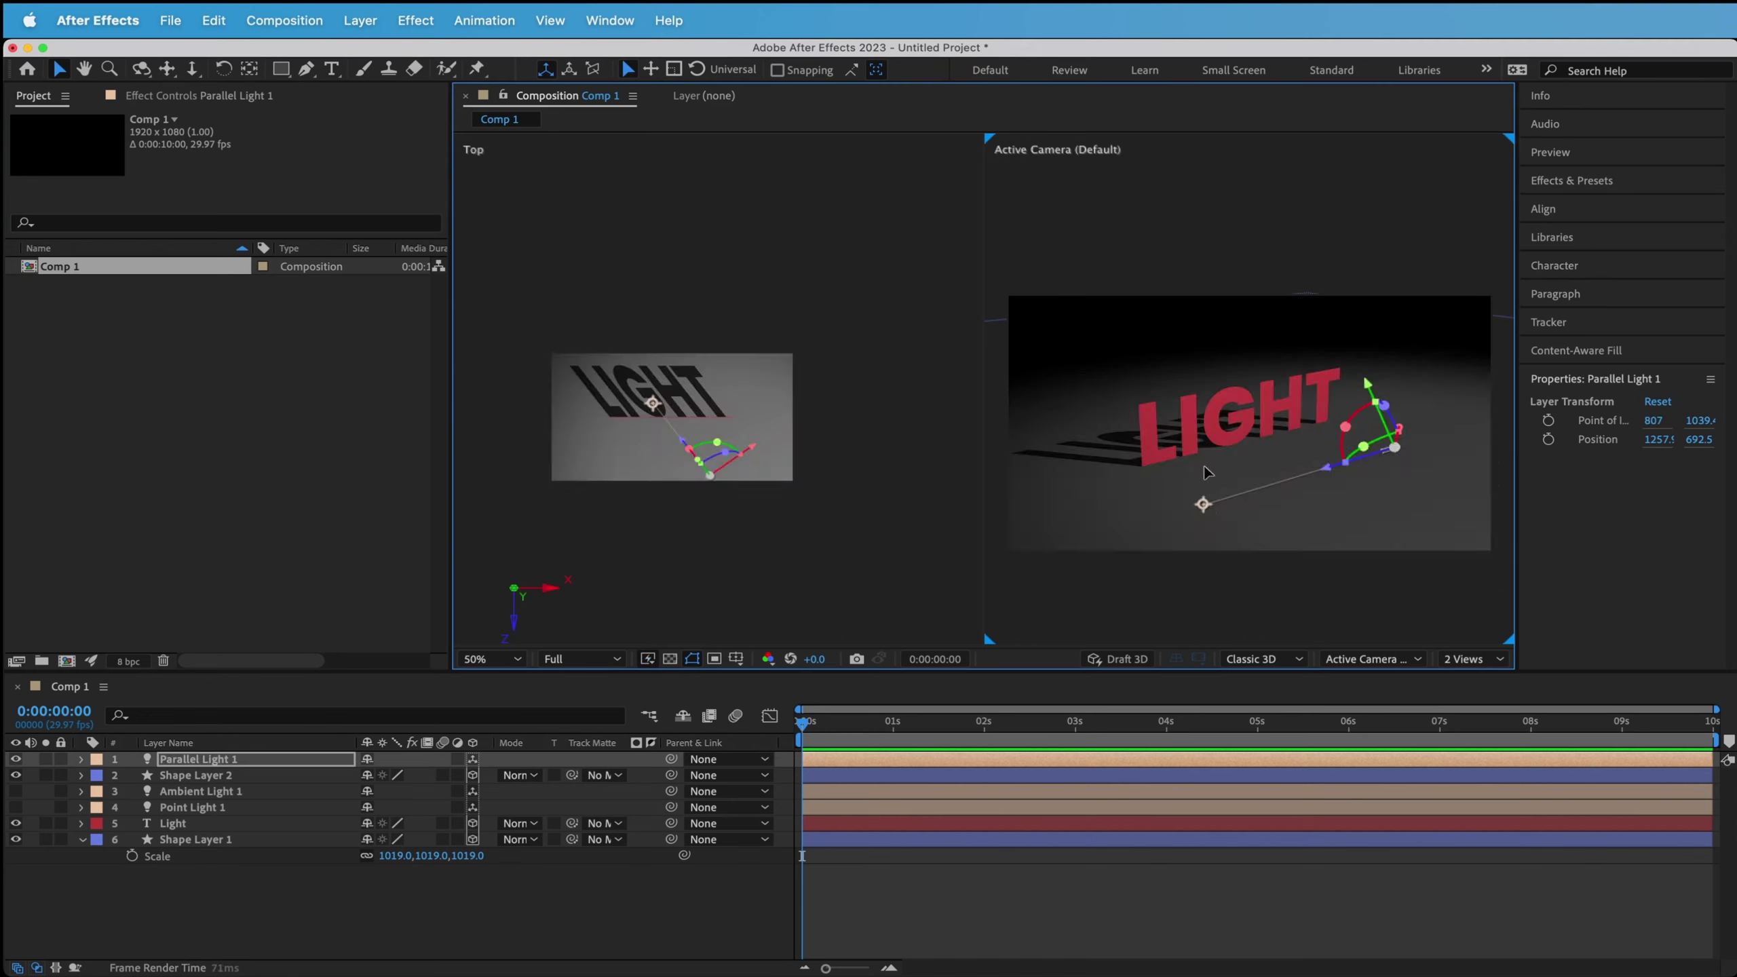
pyautogui.moveTo(1204, 504)
pyautogui.mouseDown()
pyautogui.moveTo(1214, 477)
pyautogui.moveTo(1209, 490)
pyautogui.mouseUp()
pyautogui.click(1178, 335)
pyautogui.click(1156, 241)
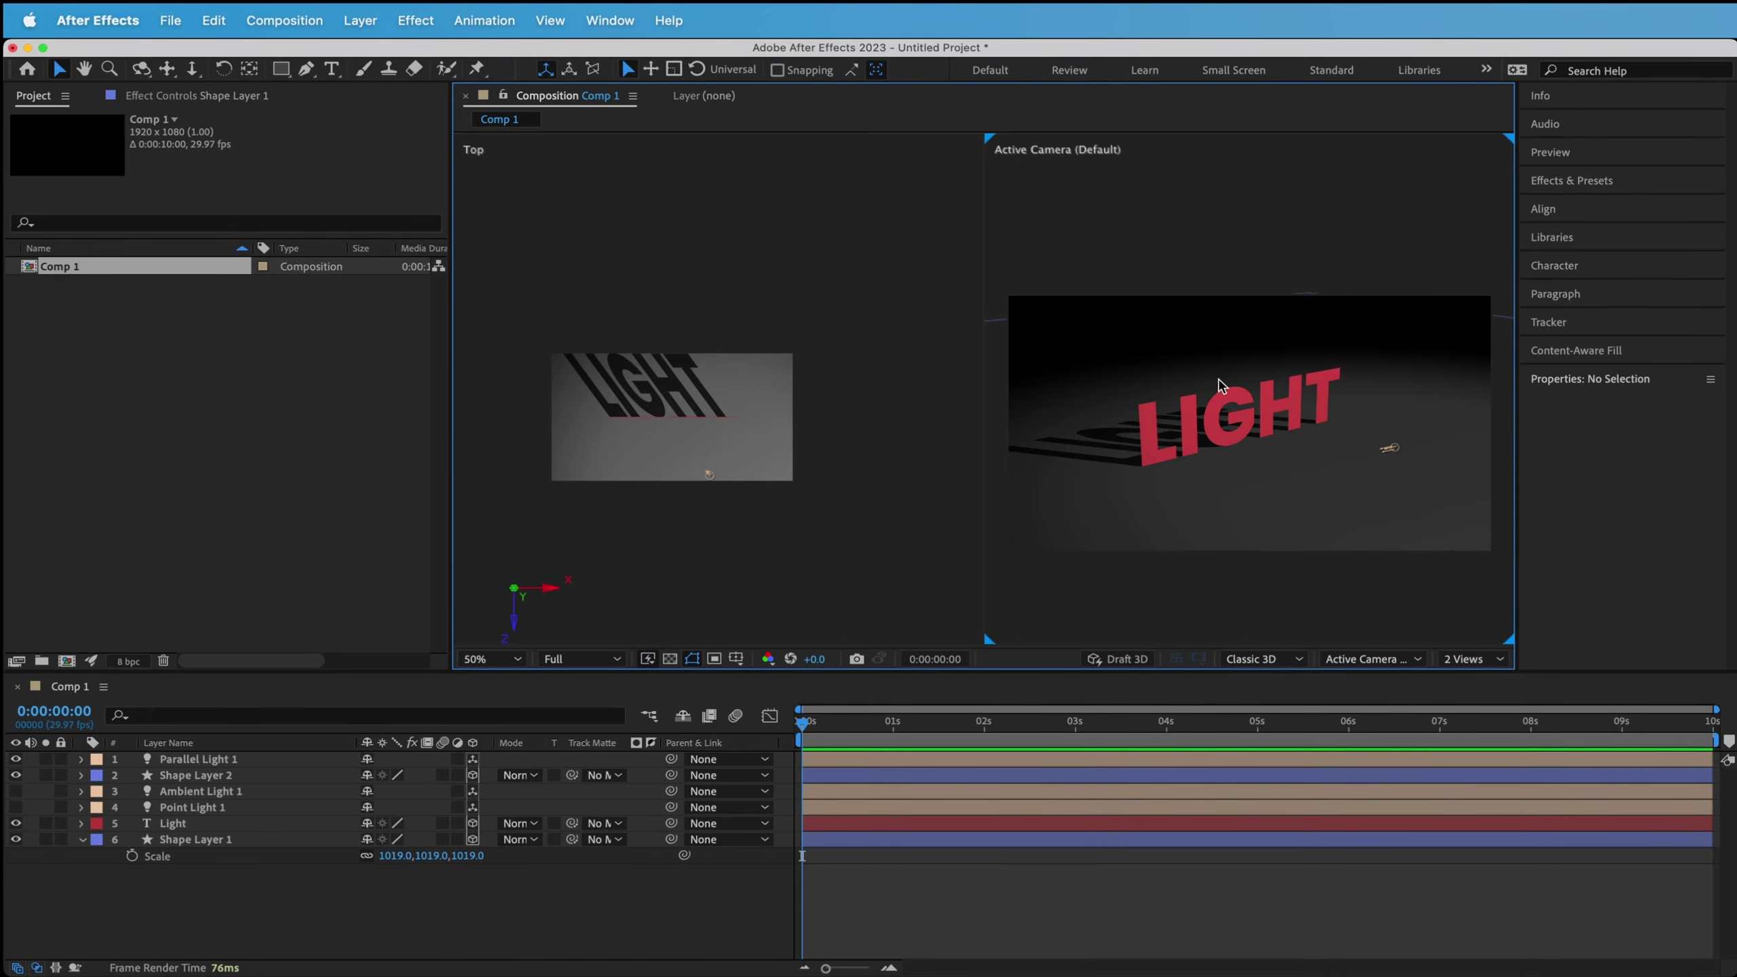
# Duplicate the LIGHT text layer and move the copy forward along Z, in front of the original and the parallel light.
pyautogui.click(1204, 425)
pyautogui.press('super+d')
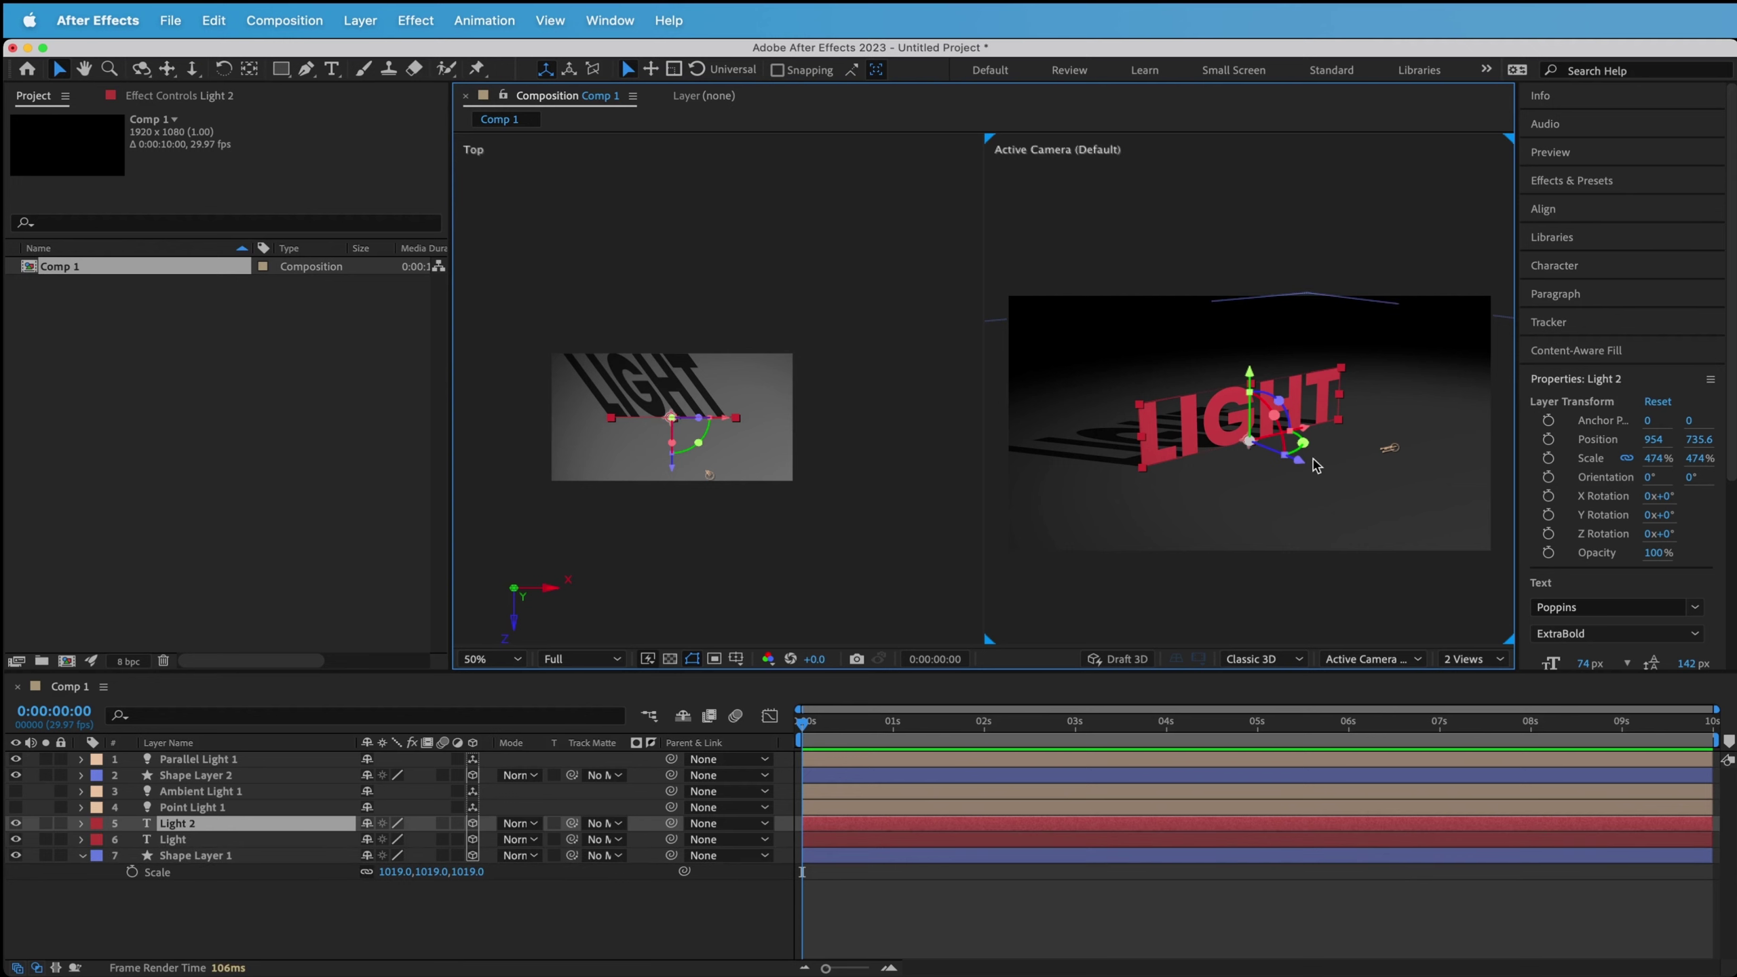
pyautogui.moveTo(1299, 461); pyautogui.dragTo(1462, 527)
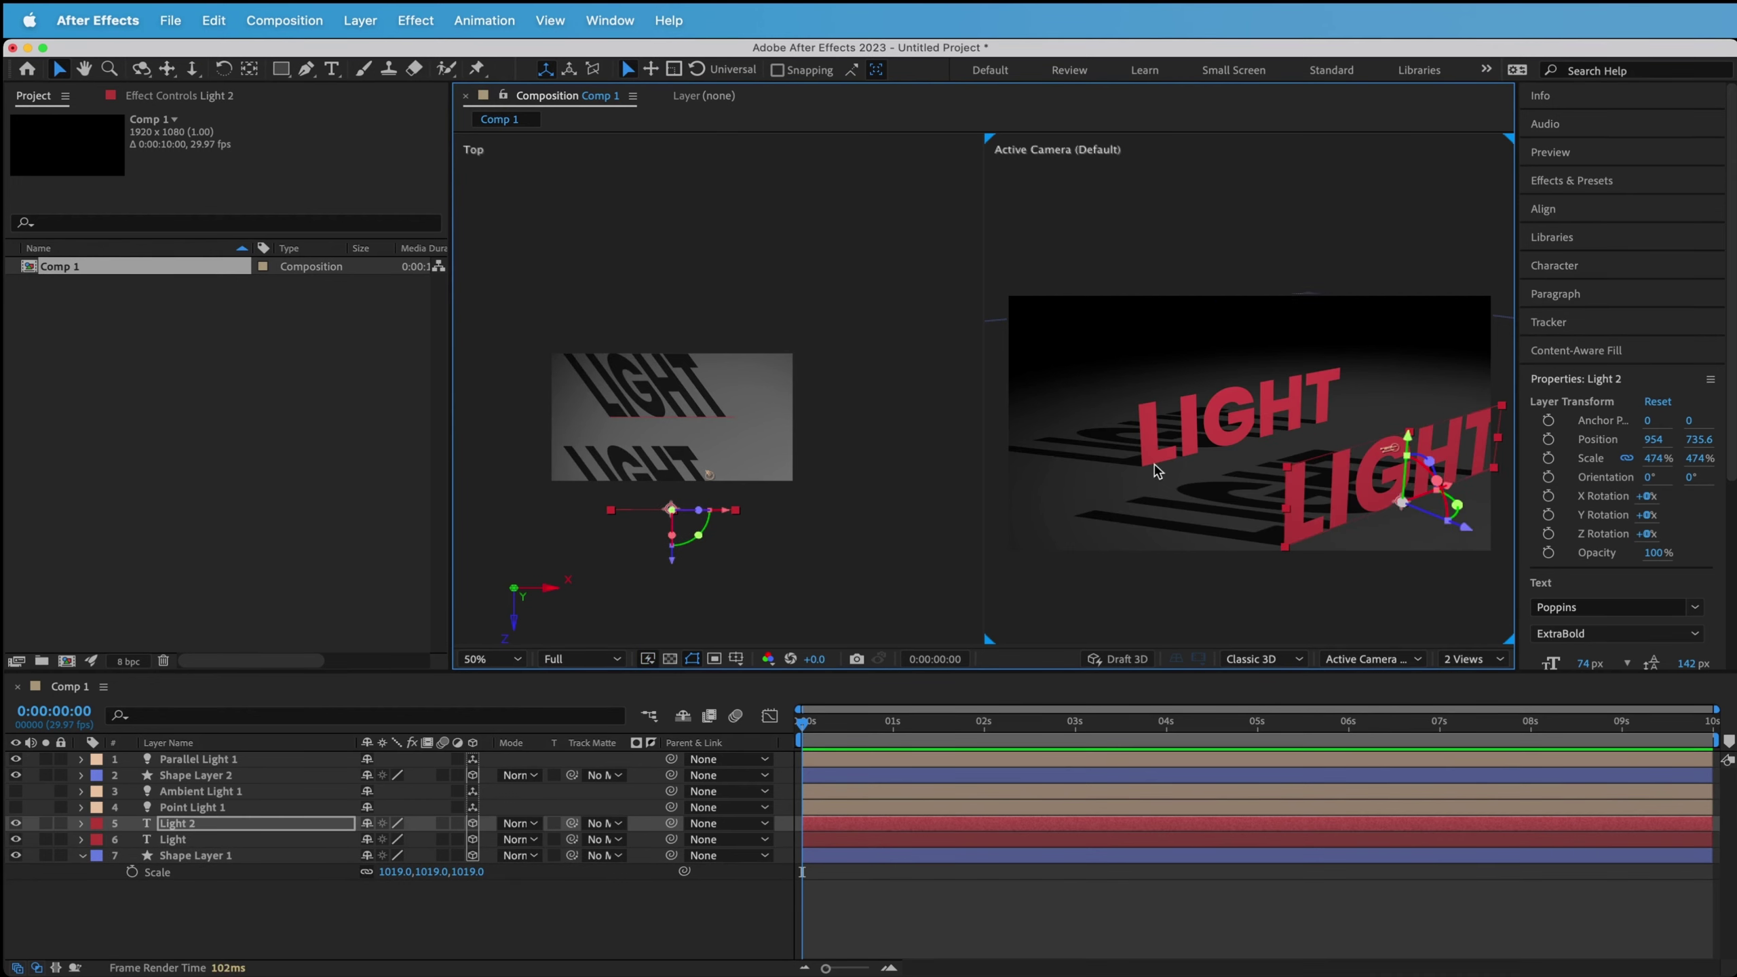
pyautogui.click(674, 514)
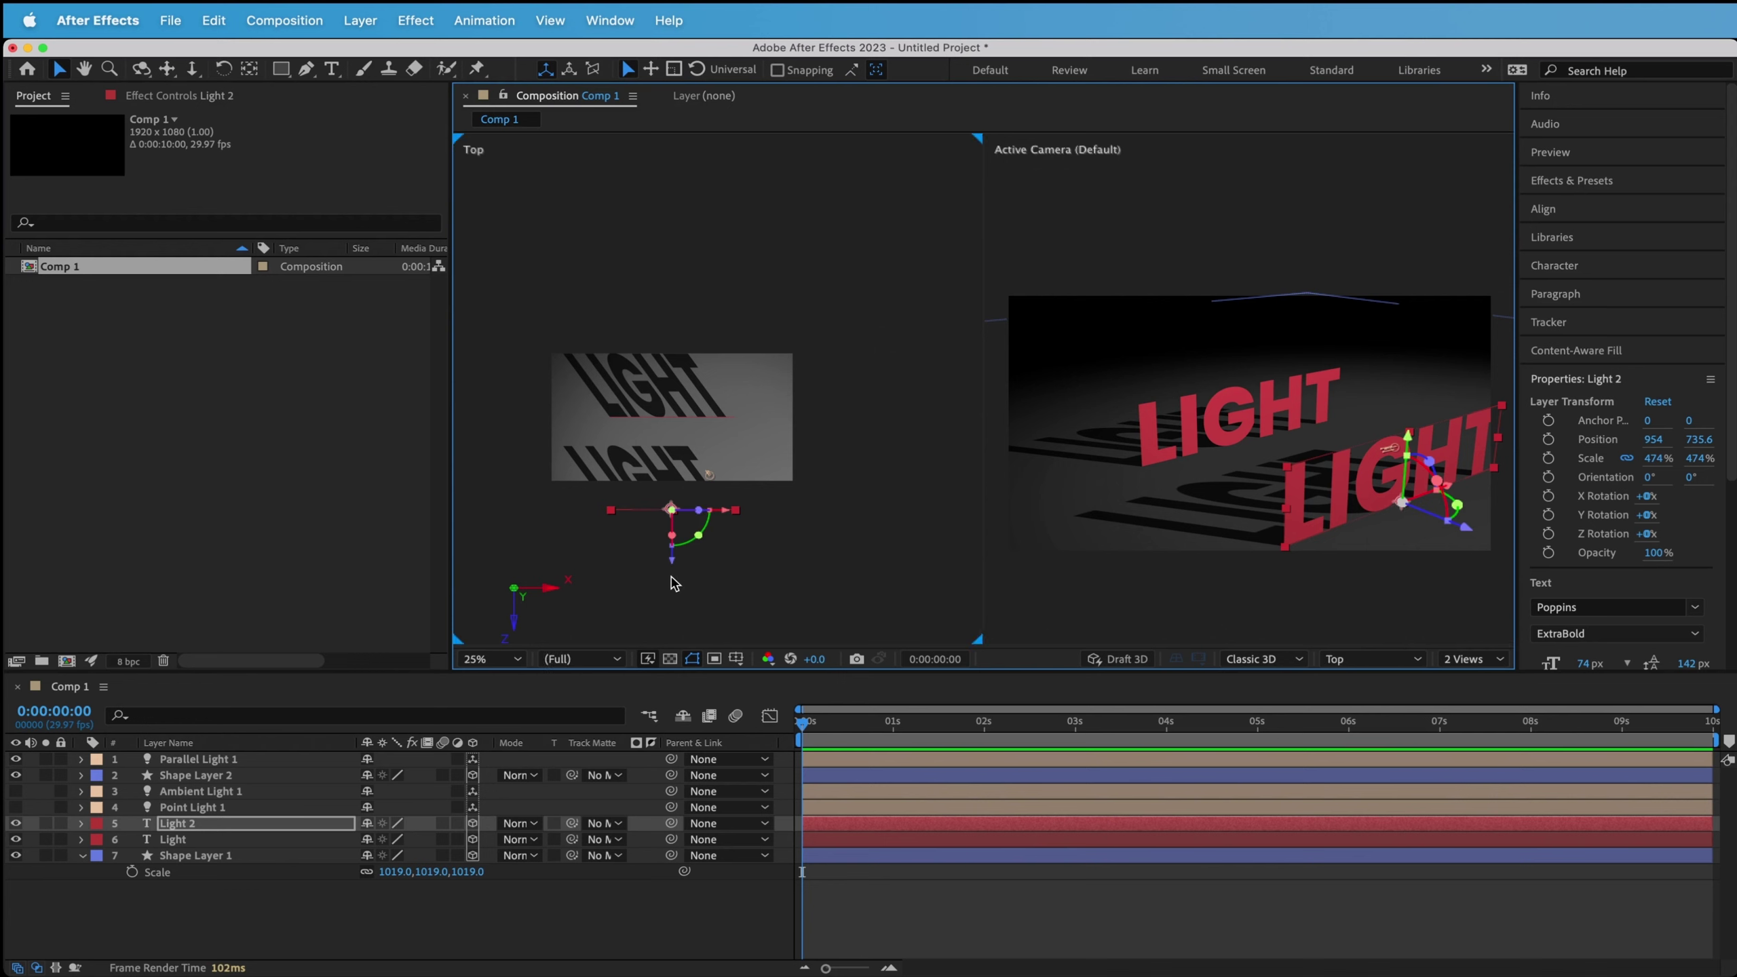
pyautogui.click(710, 475)
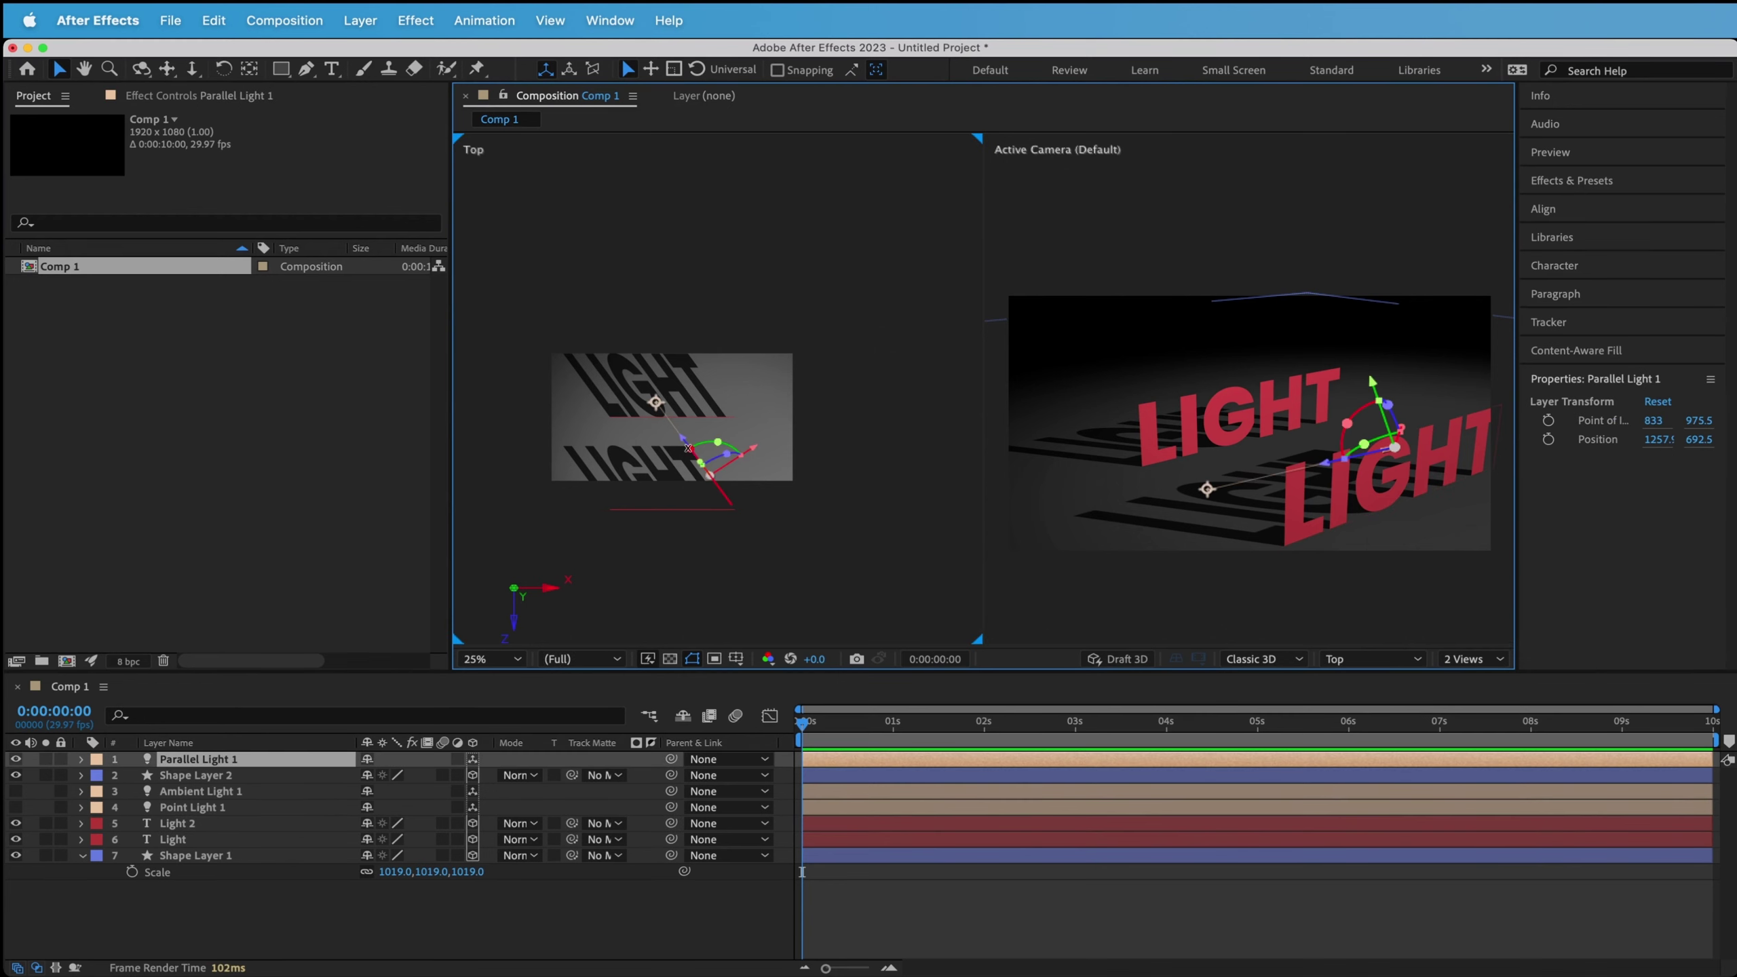
pyautogui.click(824, 534)
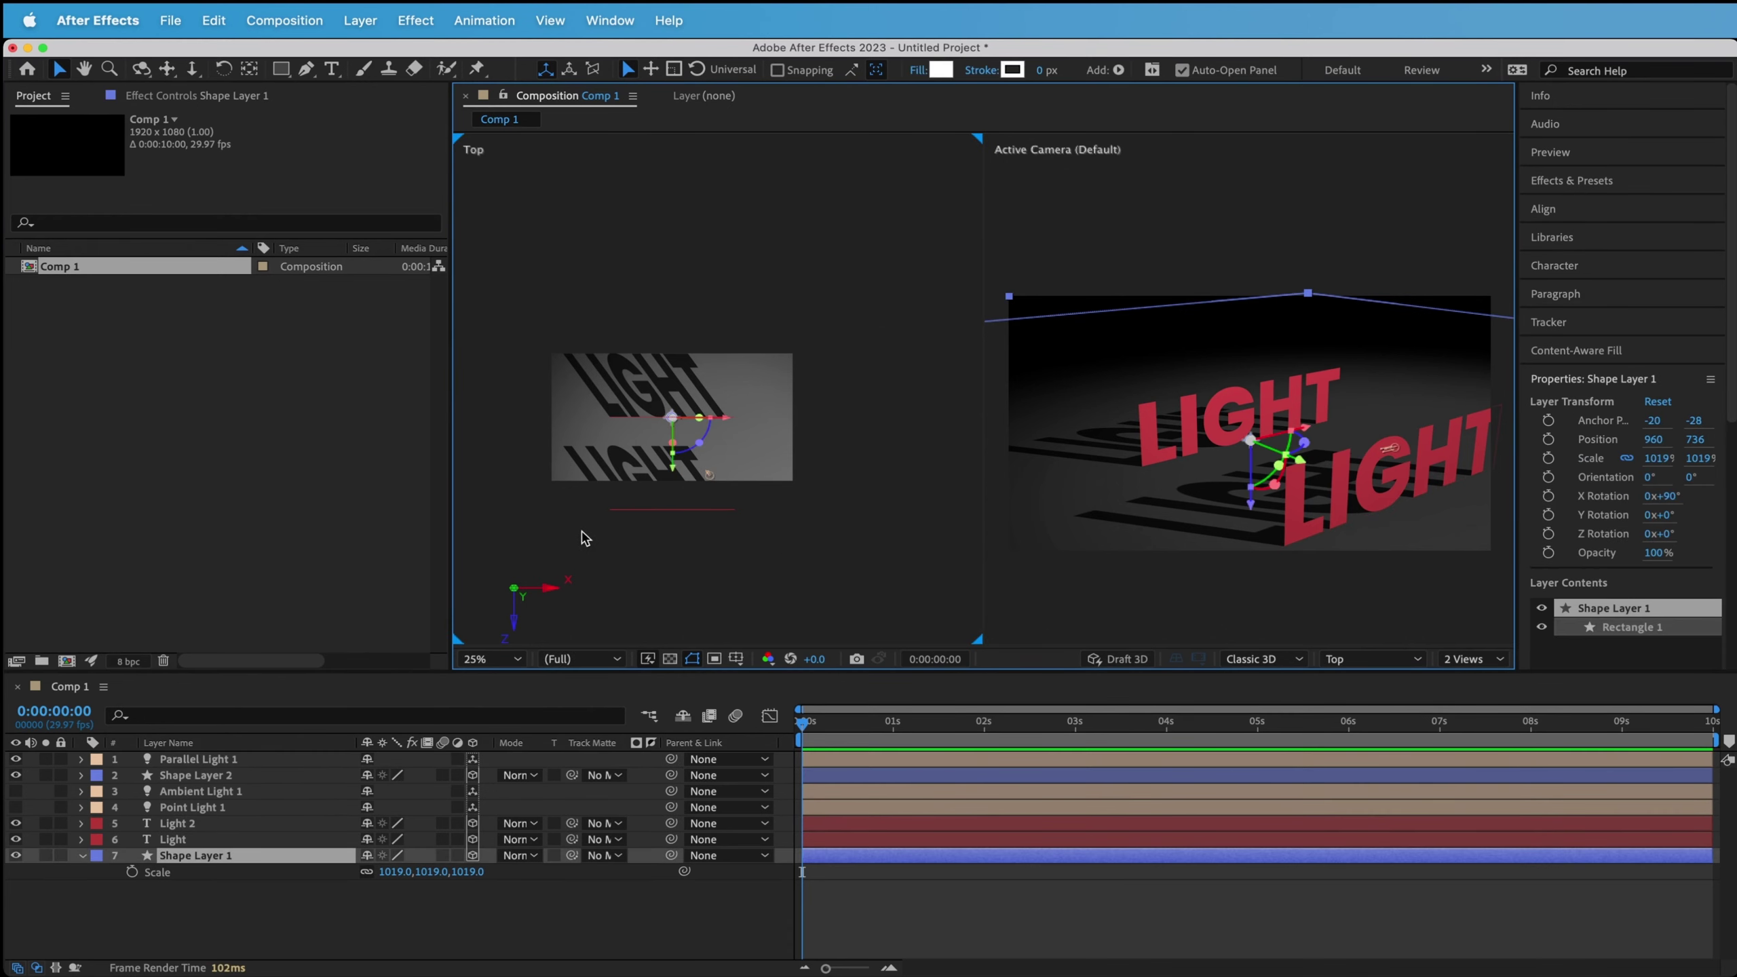
# Hide the parallel light and show the point light.
pyautogui.click(180, 761)
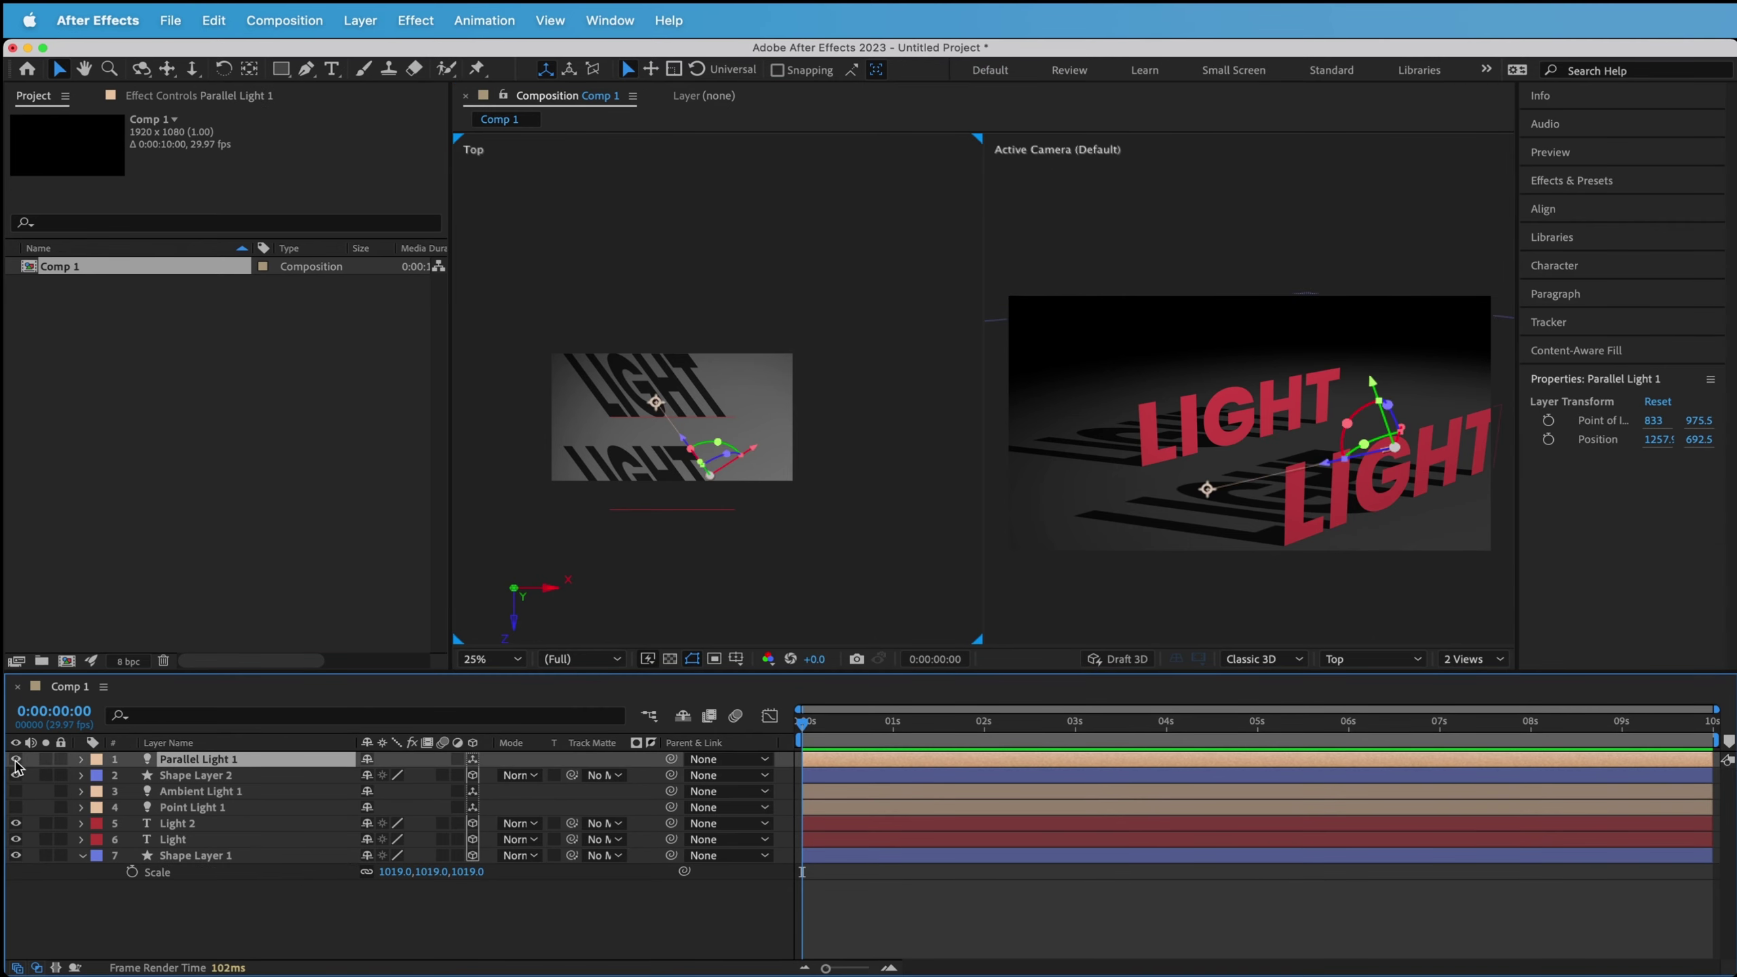
pyautogui.click(14, 759)
pyautogui.click(186, 808)
pyautogui.click(15, 807)
# Move the point light between the two texts, lower it to about X 889, Y 426, and set its intensity to 230%.
pyautogui.moveTo(1400, 164); pyautogui.dragTo(1391, 329)
pyautogui.moveTo(666, 457); pyautogui.dragTo(668, 411)
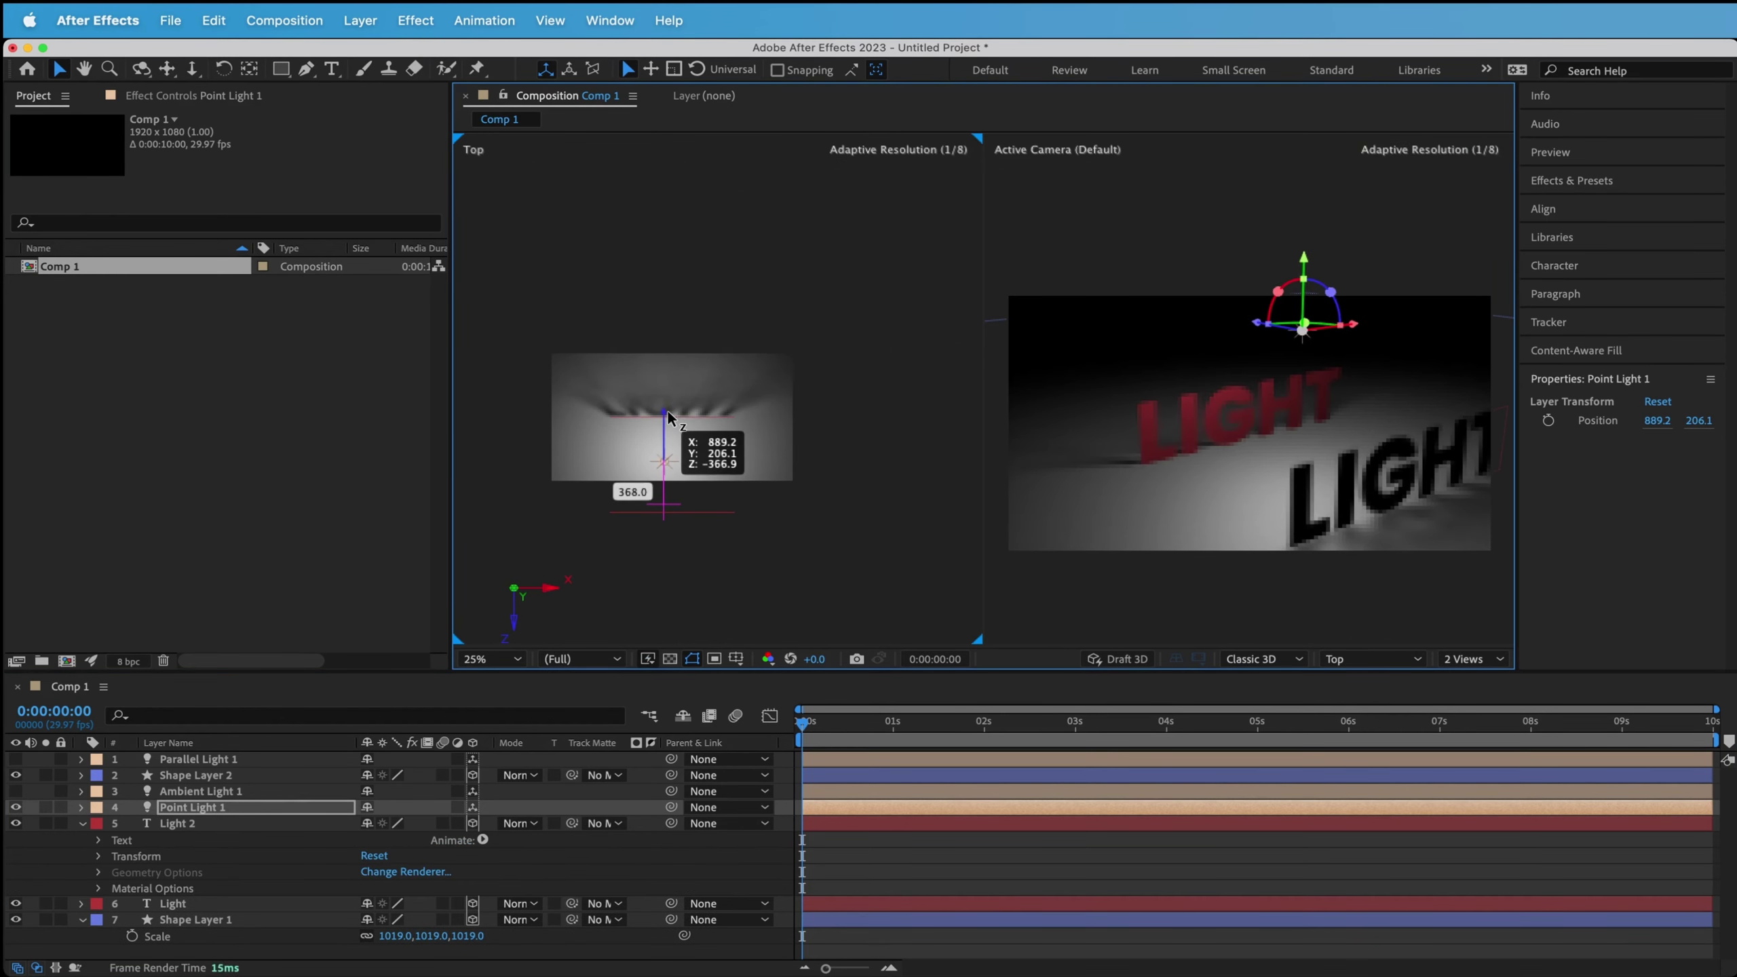
pyautogui.moveTo(1286, 250); pyautogui.dragTo(1279, 322)
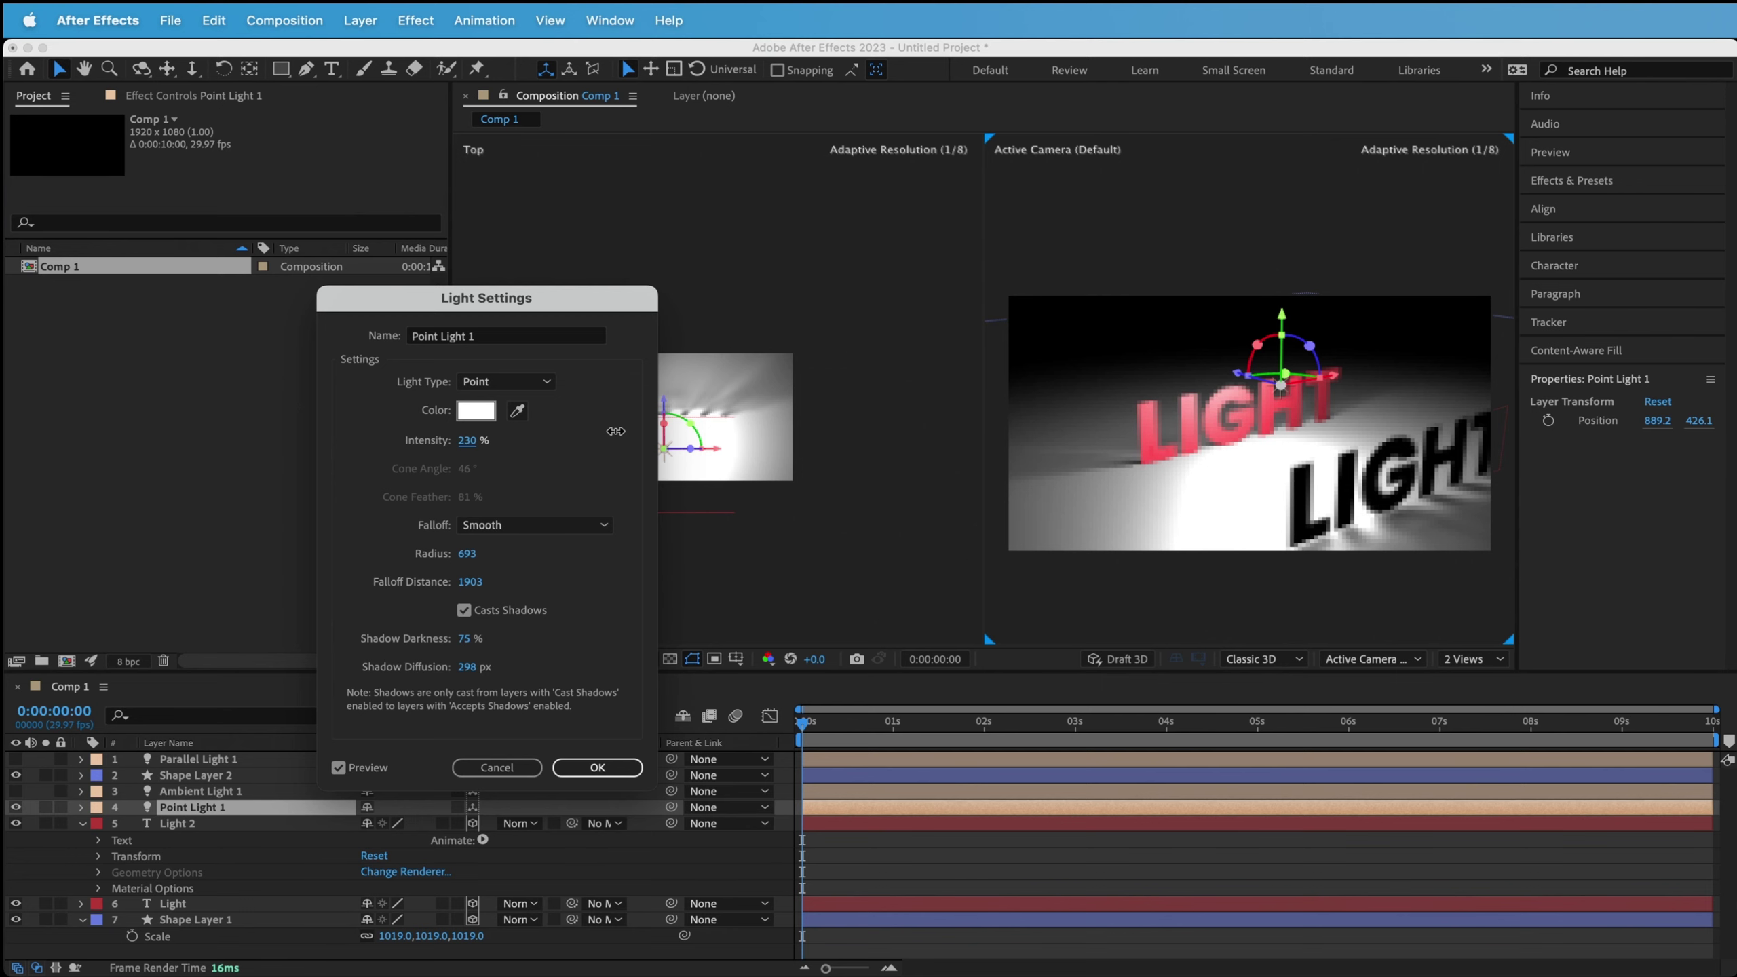
pyautogui.press('Return')
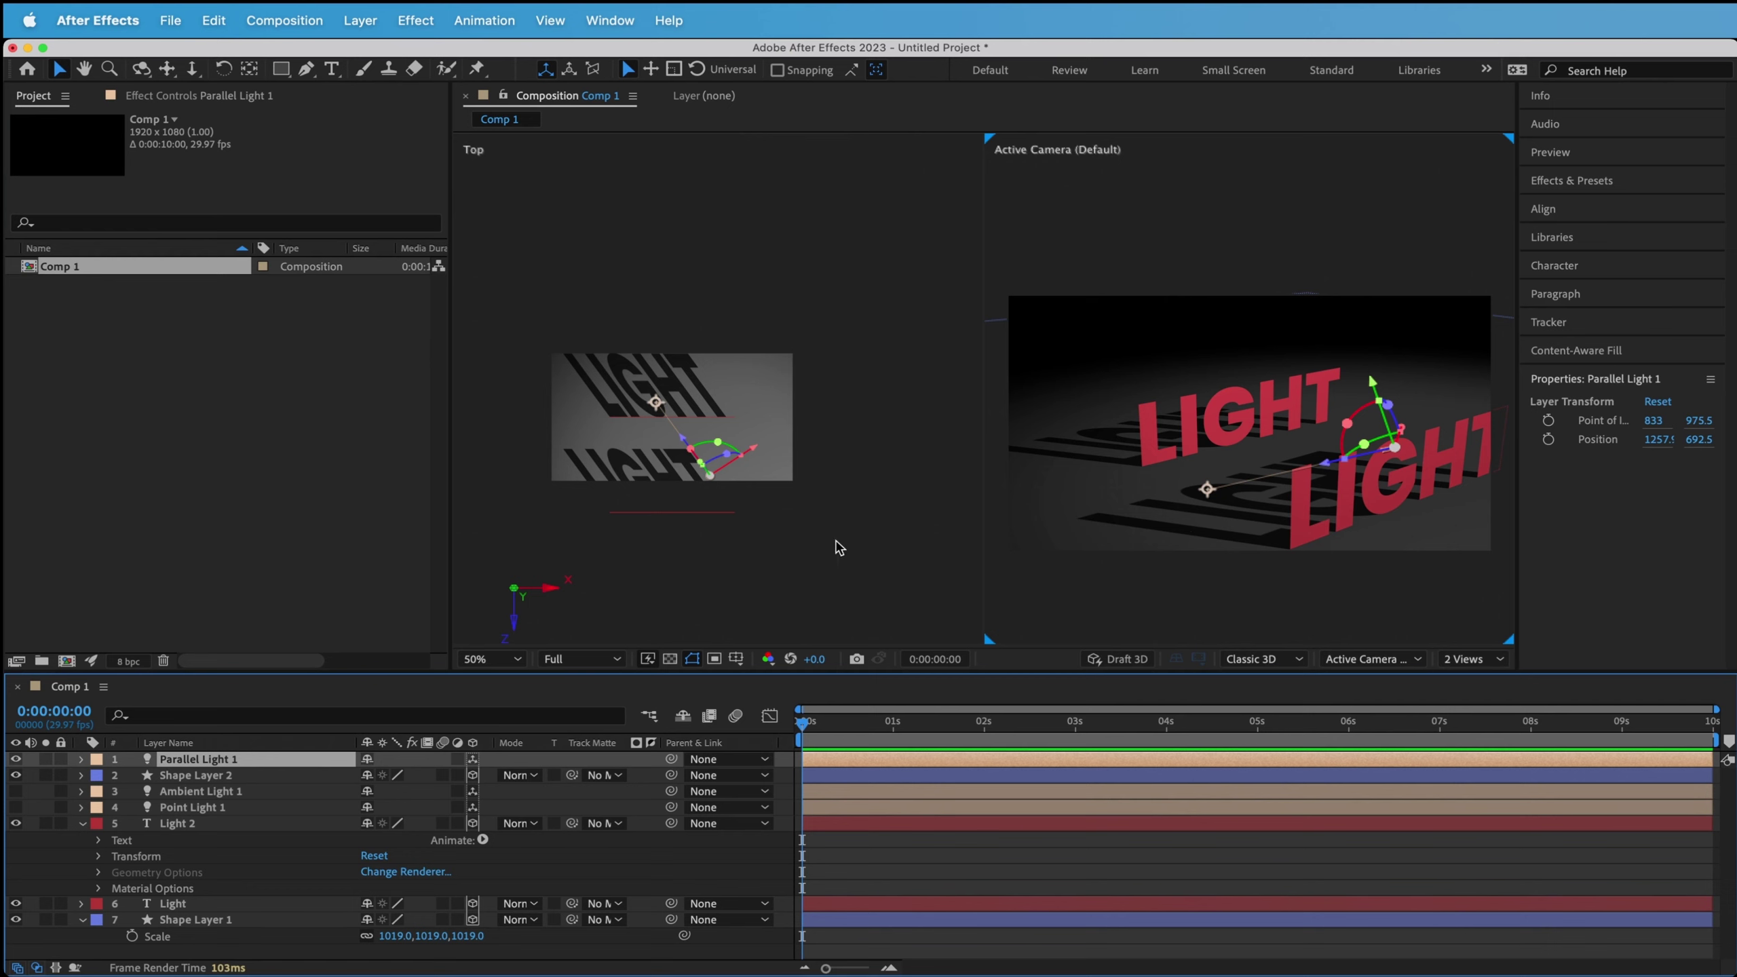
# Hide the parallel light and add a spot light with 180% intensity, 46° cone angle and 81% cone feather.
pyautogui.click(15, 759)
pyautogui.click(82, 823)
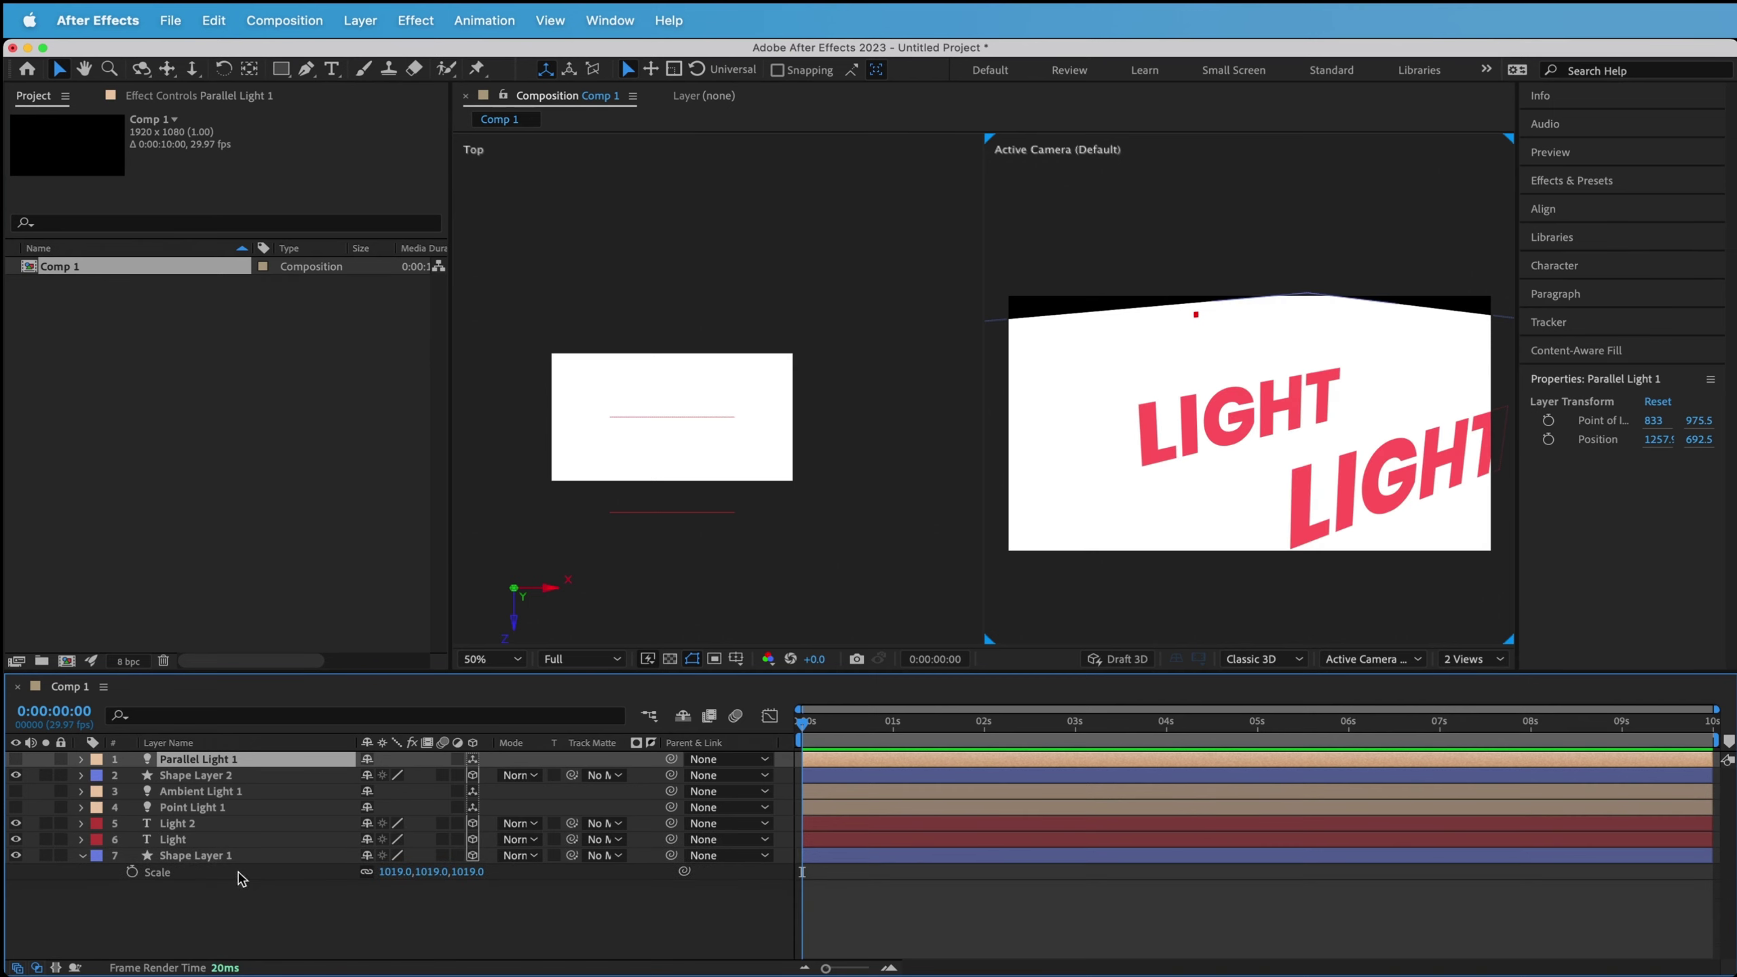
pyautogui.rightClick(247, 920)
pyautogui.moveTo(400, 729)
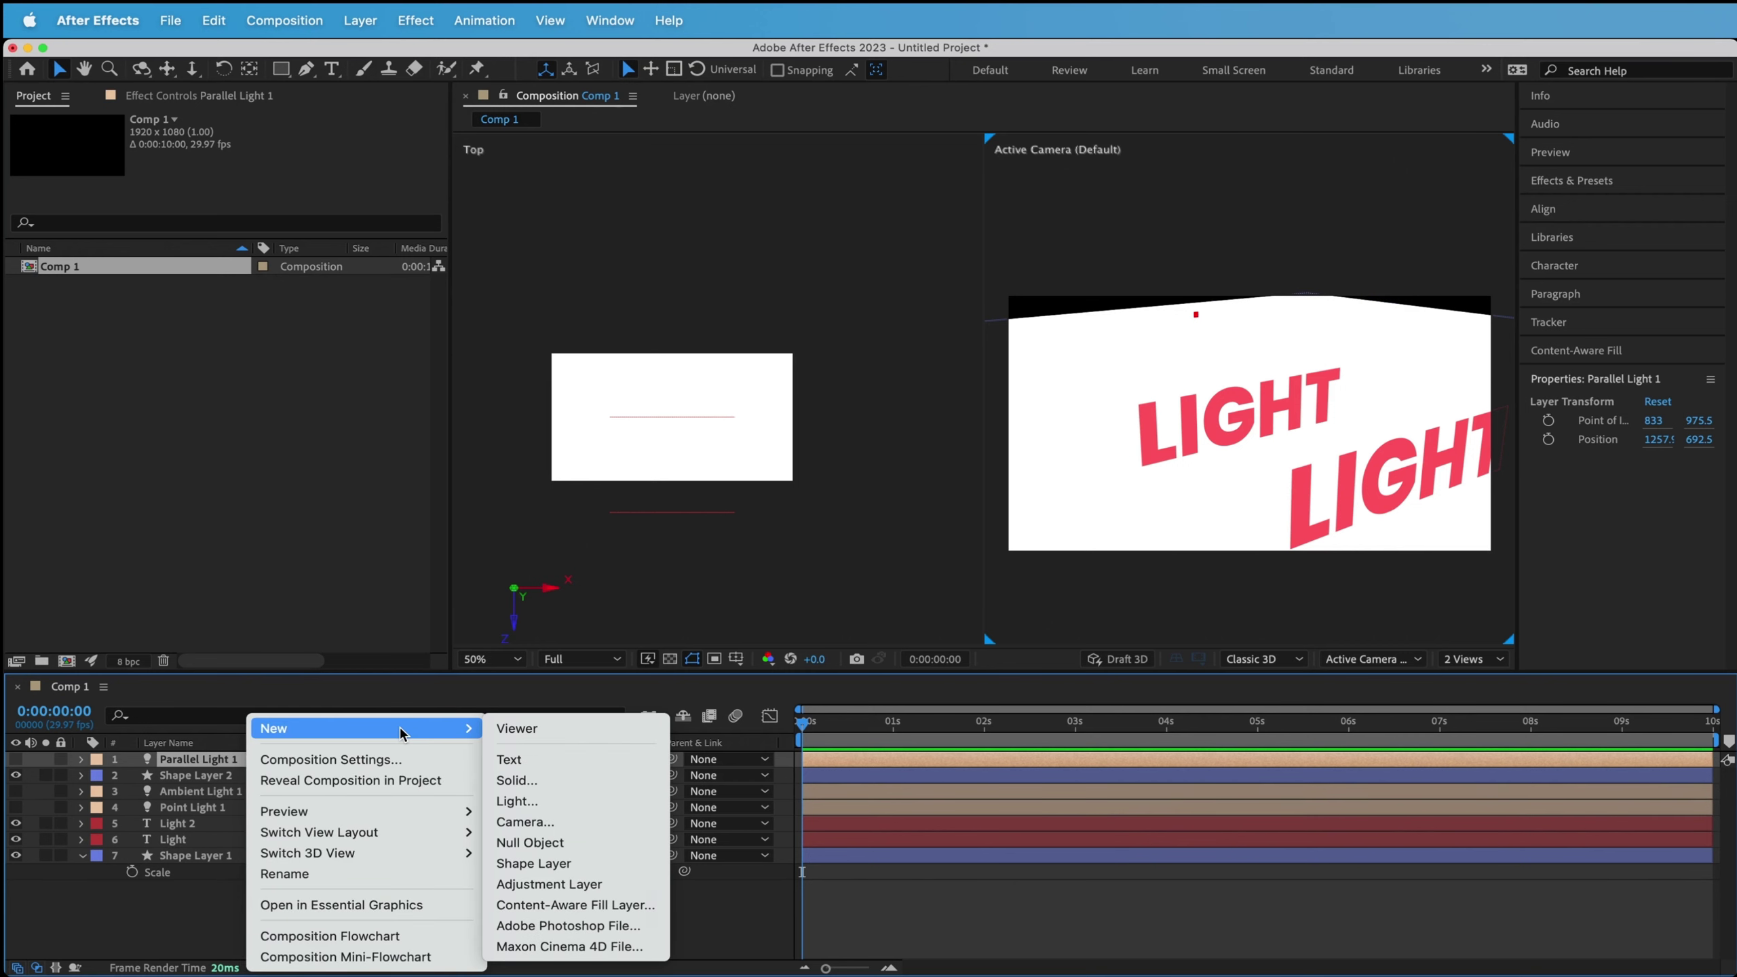
pyautogui.click(532, 801)
pyautogui.click(505, 381)
pyautogui.click(503, 422)
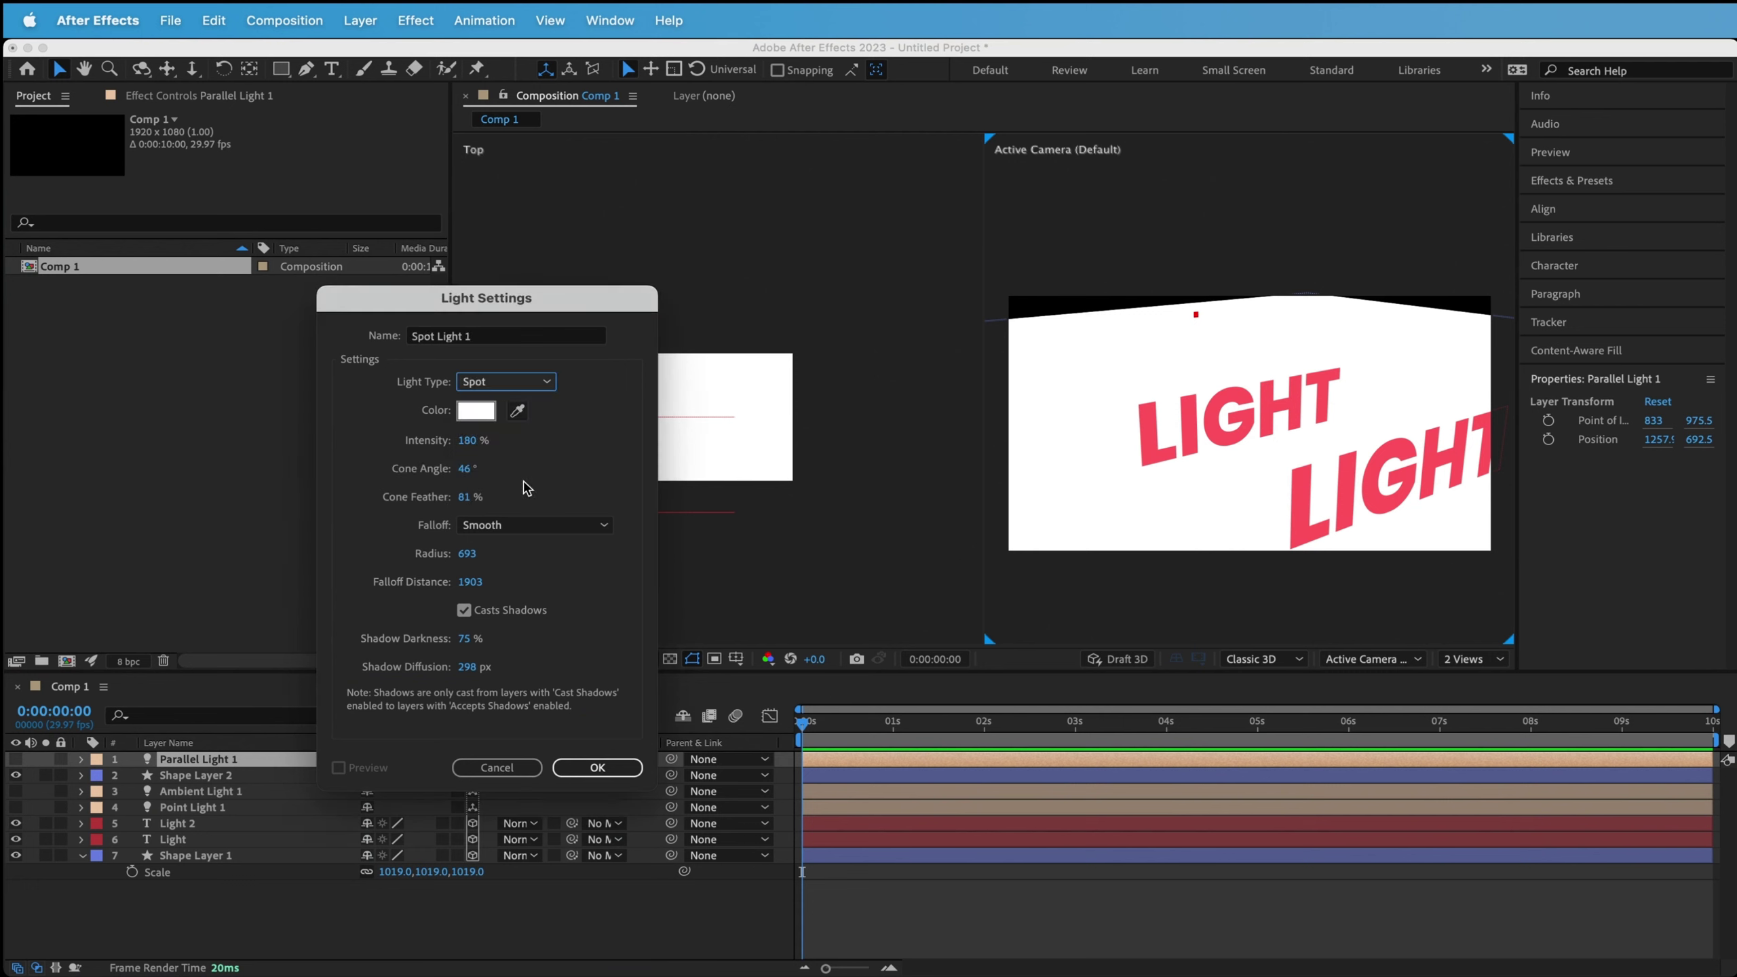
pyautogui.click(597, 767)
# Raise the spot light above the text to about X 1034, Y 83, and tilt it down toward the letters.
pyautogui.moveTo(1390, 345); pyautogui.dragTo(1390, 247)
pyautogui.moveTo(1355, 318); pyautogui.dragTo(1354, 268)
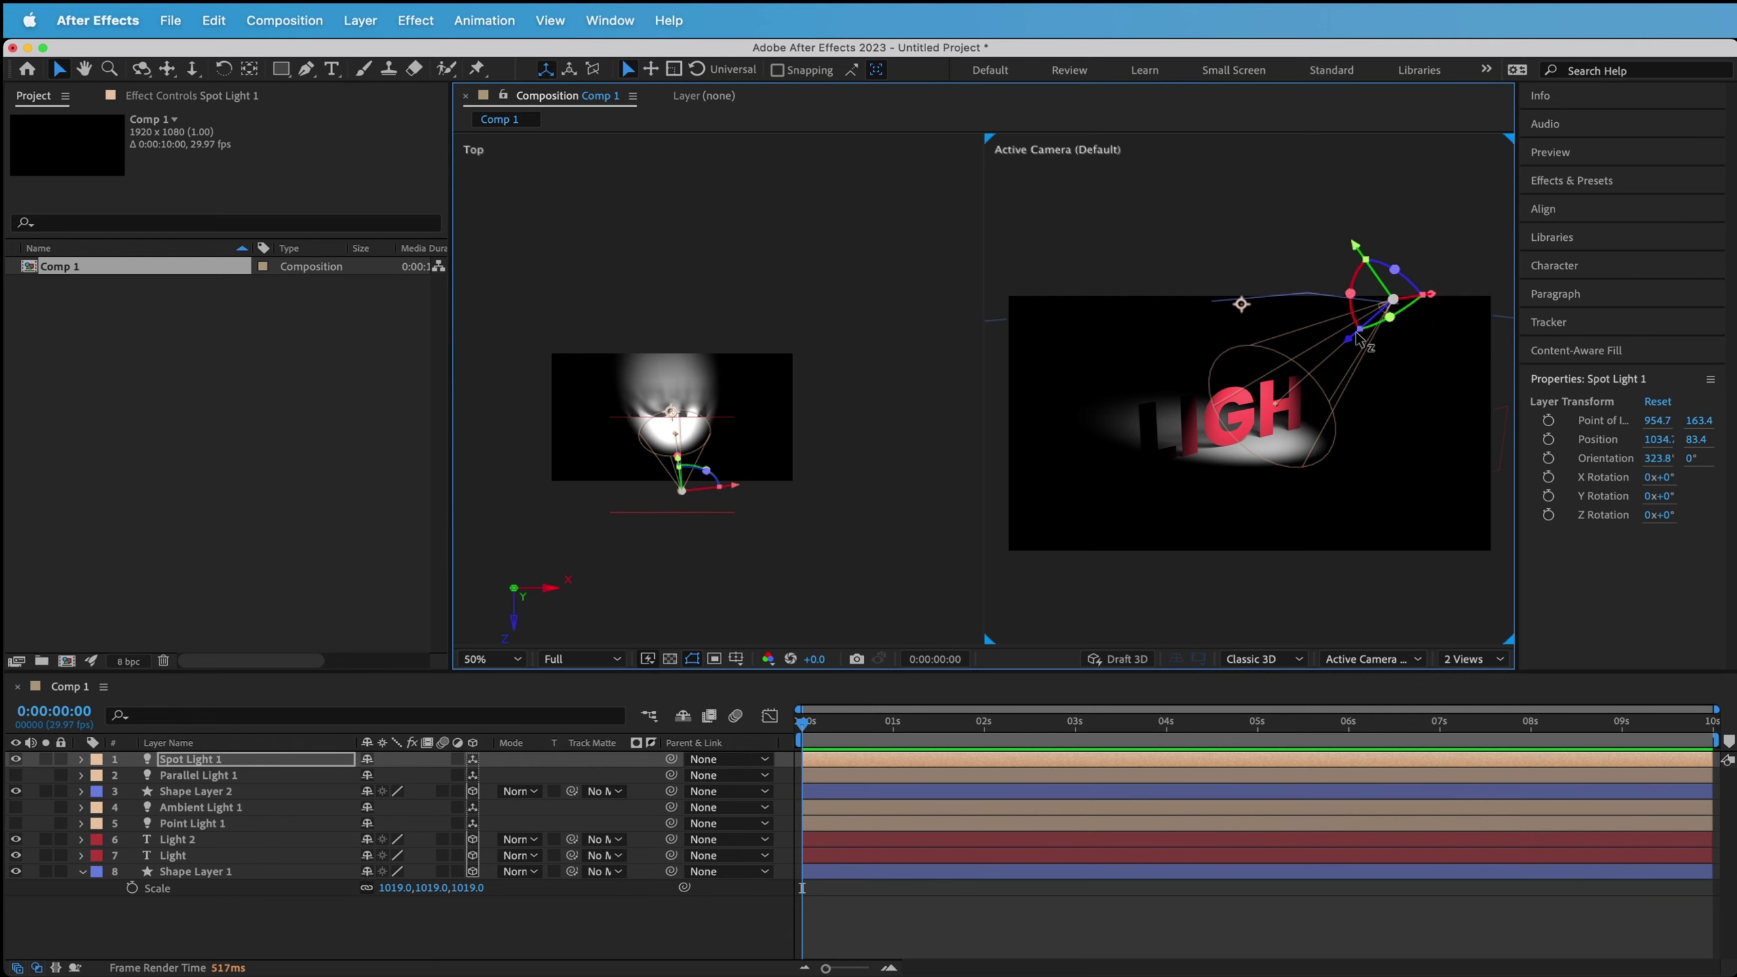
pyautogui.moveTo(704, 465); pyautogui.dragTo(711, 469)
pyautogui.moveTo(1383, 319)
pyautogui.mouseDown()
pyautogui.moveTo(1432, 298)
pyautogui.moveTo(1379, 304)
pyautogui.moveTo(1395, 301)
pyautogui.mouseUp()
# Widen the spot light's cone angle to 98°, try a 0% cone feather, and set the feather to 100%.
pyautogui.doubleClick(182, 761)
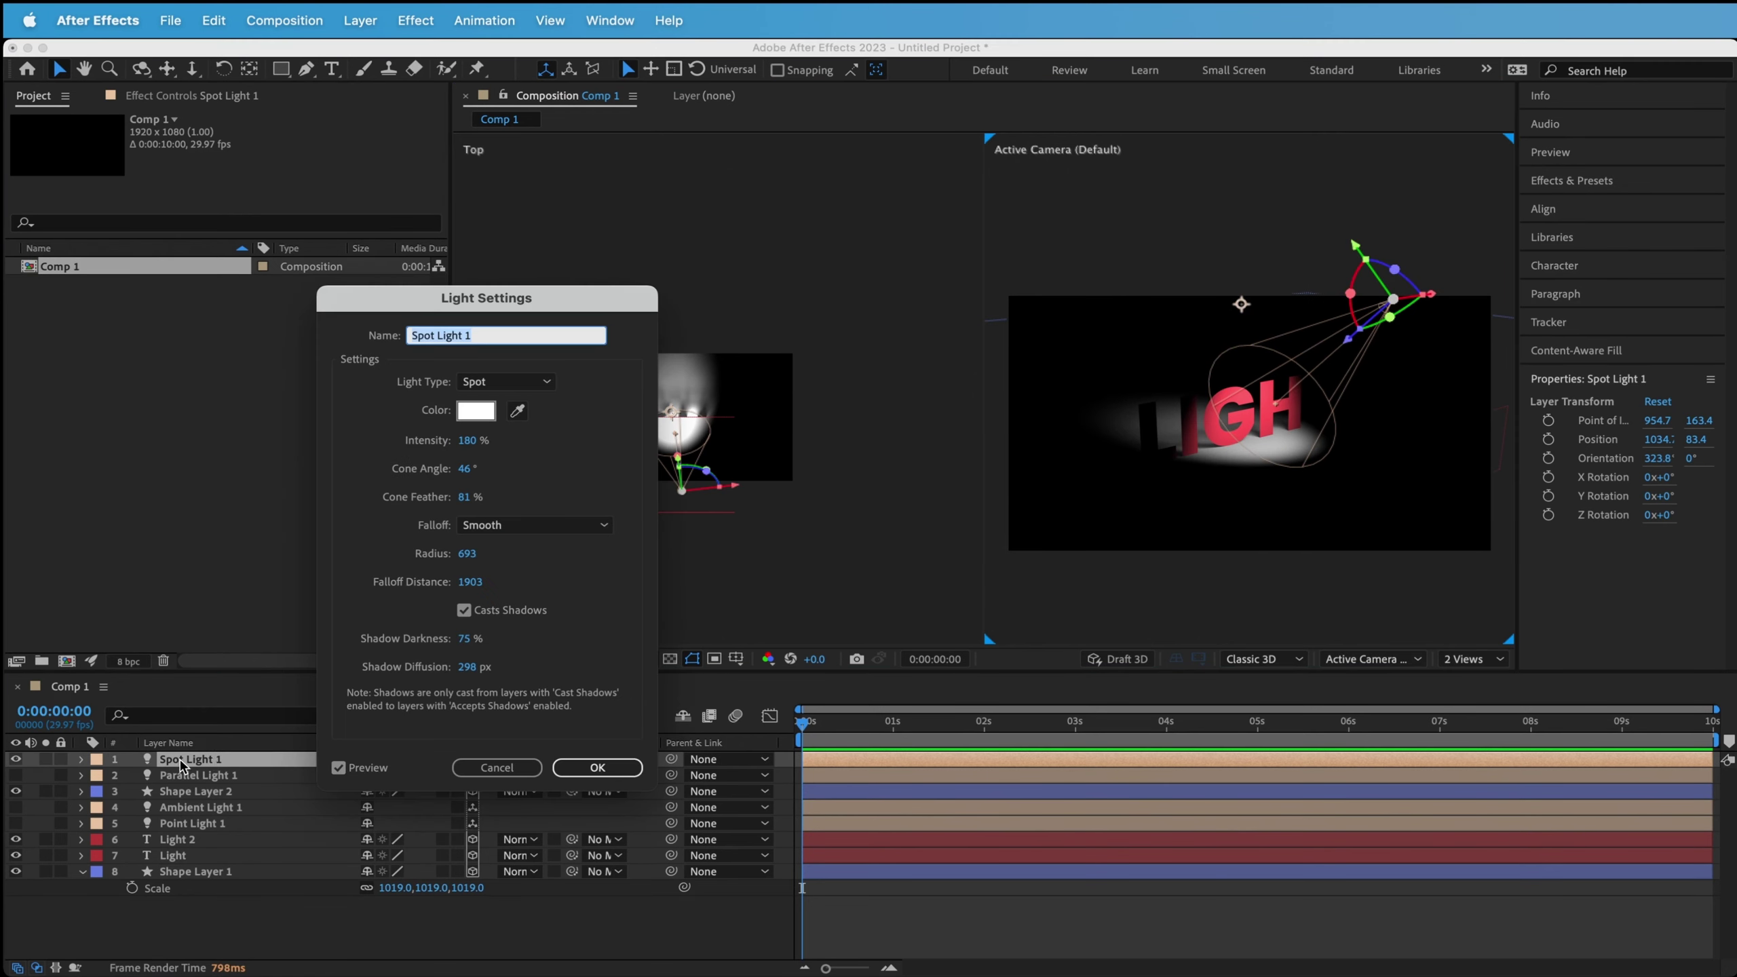
pyautogui.click(465, 471)
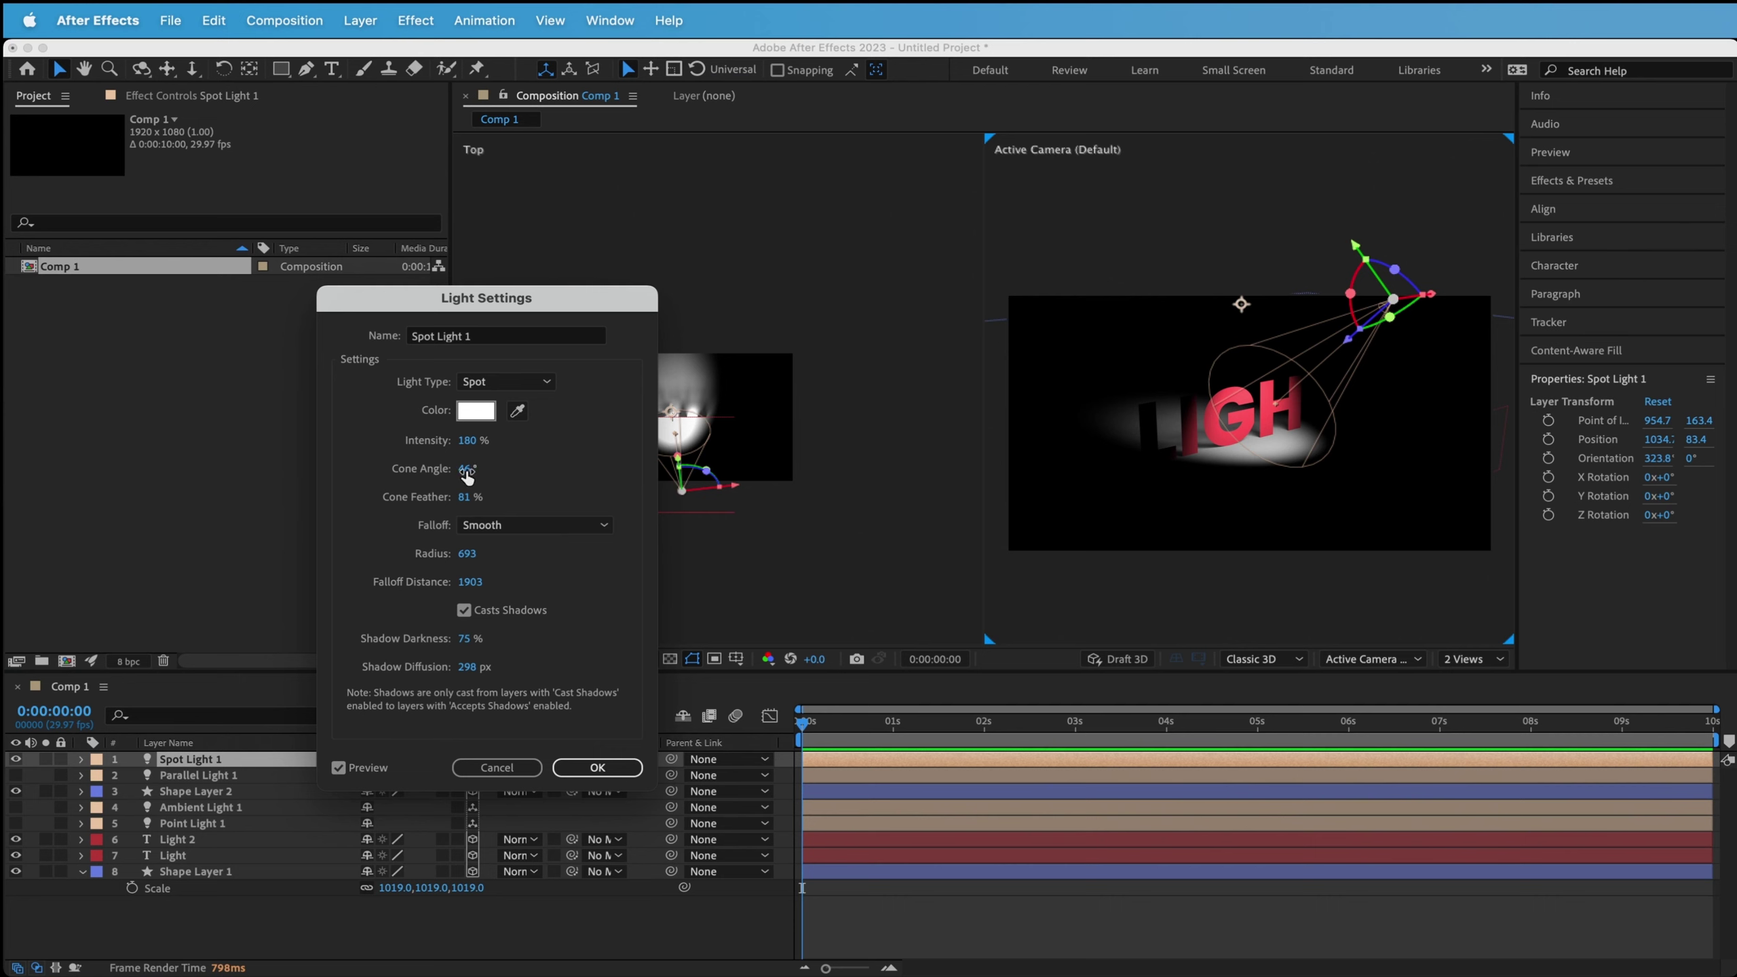
pyautogui.moveTo(459, 471); pyautogui.dragTo(406, 472)
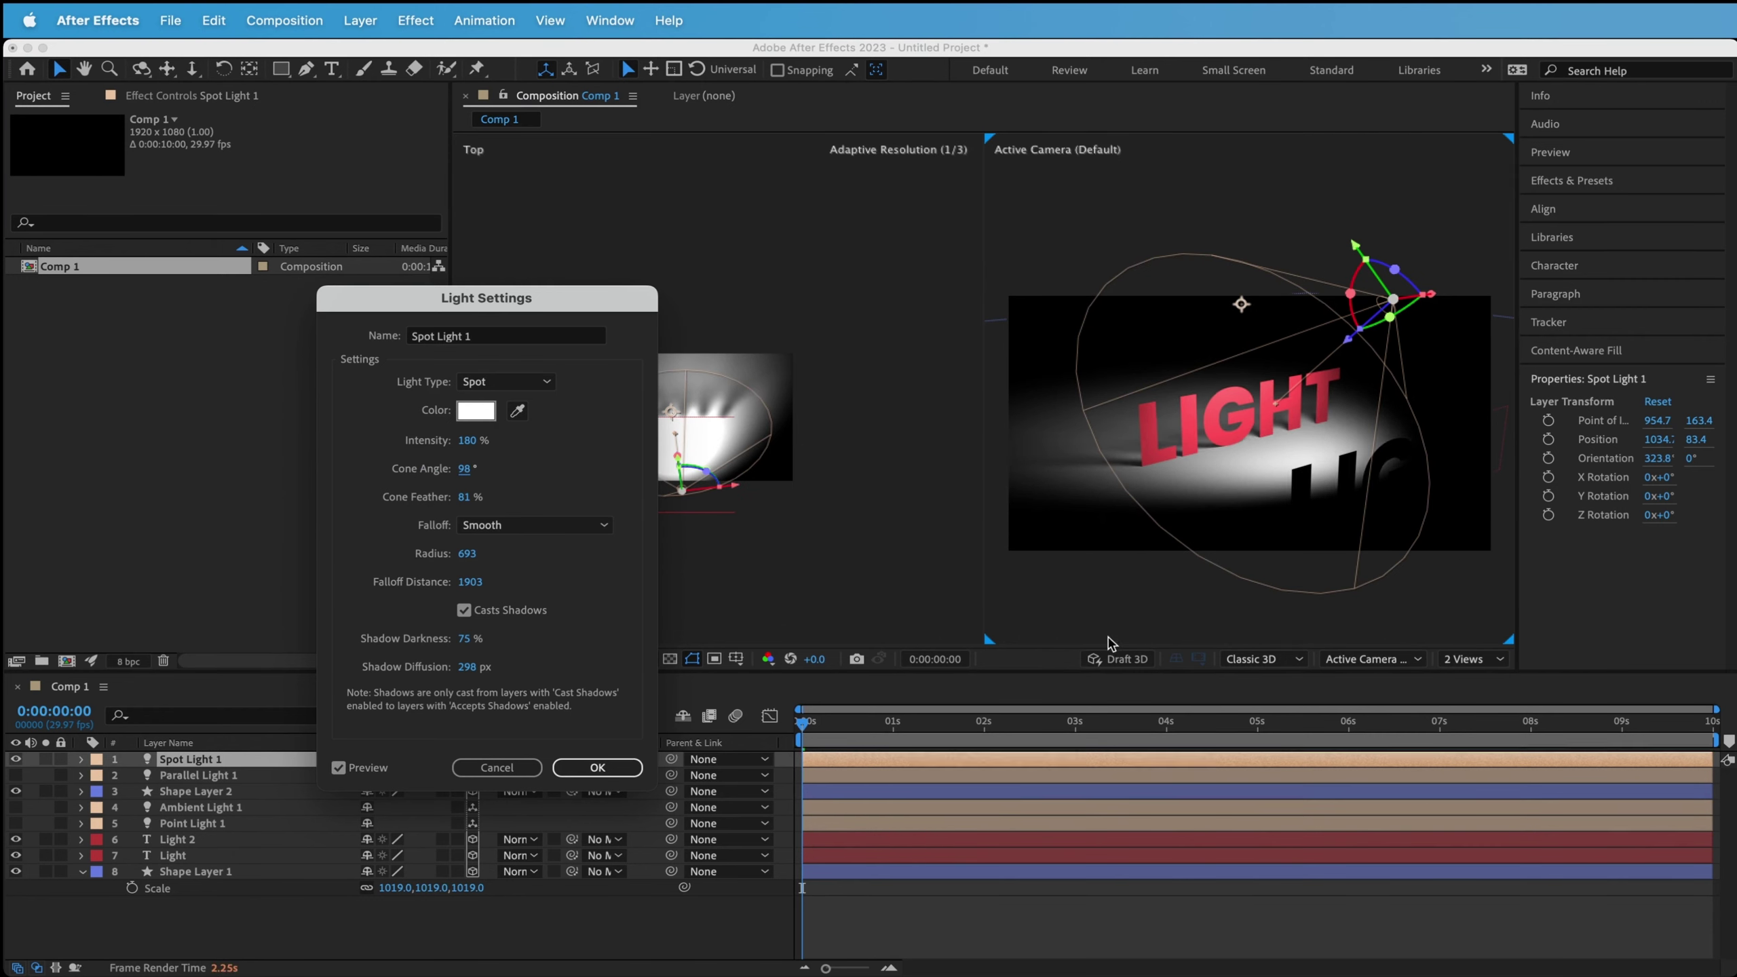
pyautogui.moveTo(464, 498); pyautogui.dragTo(192, 497)
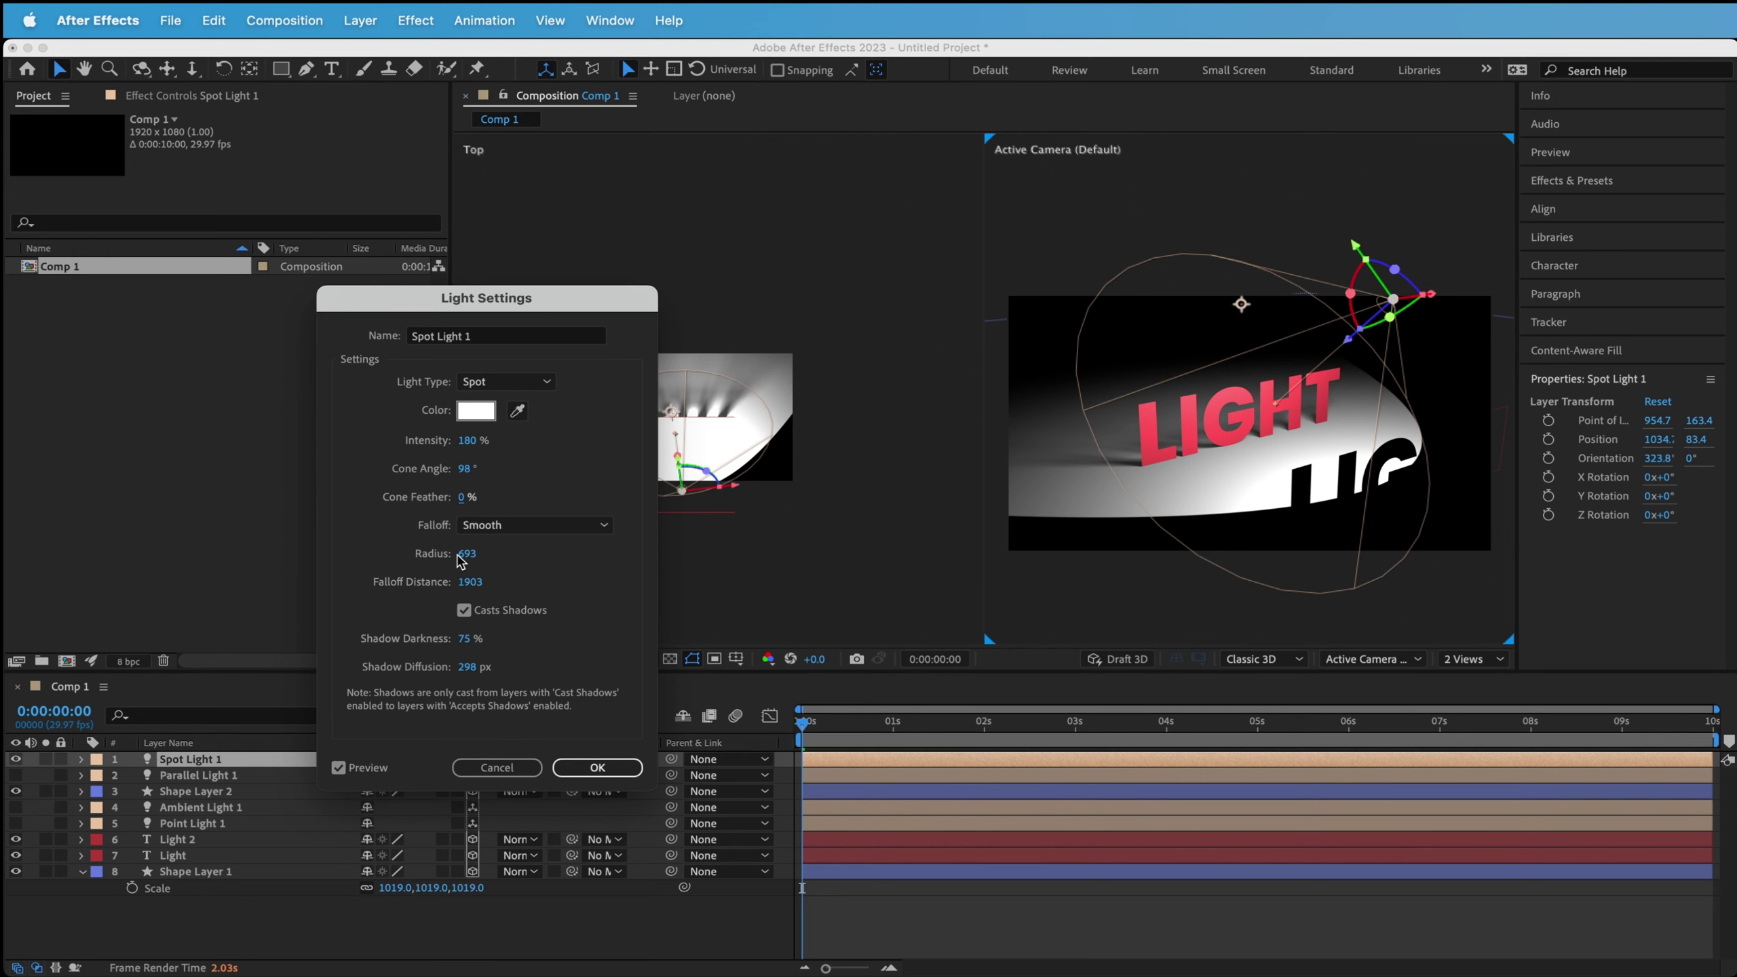
pyautogui.moveTo(462, 496); pyautogui.dragTo(564, 490)
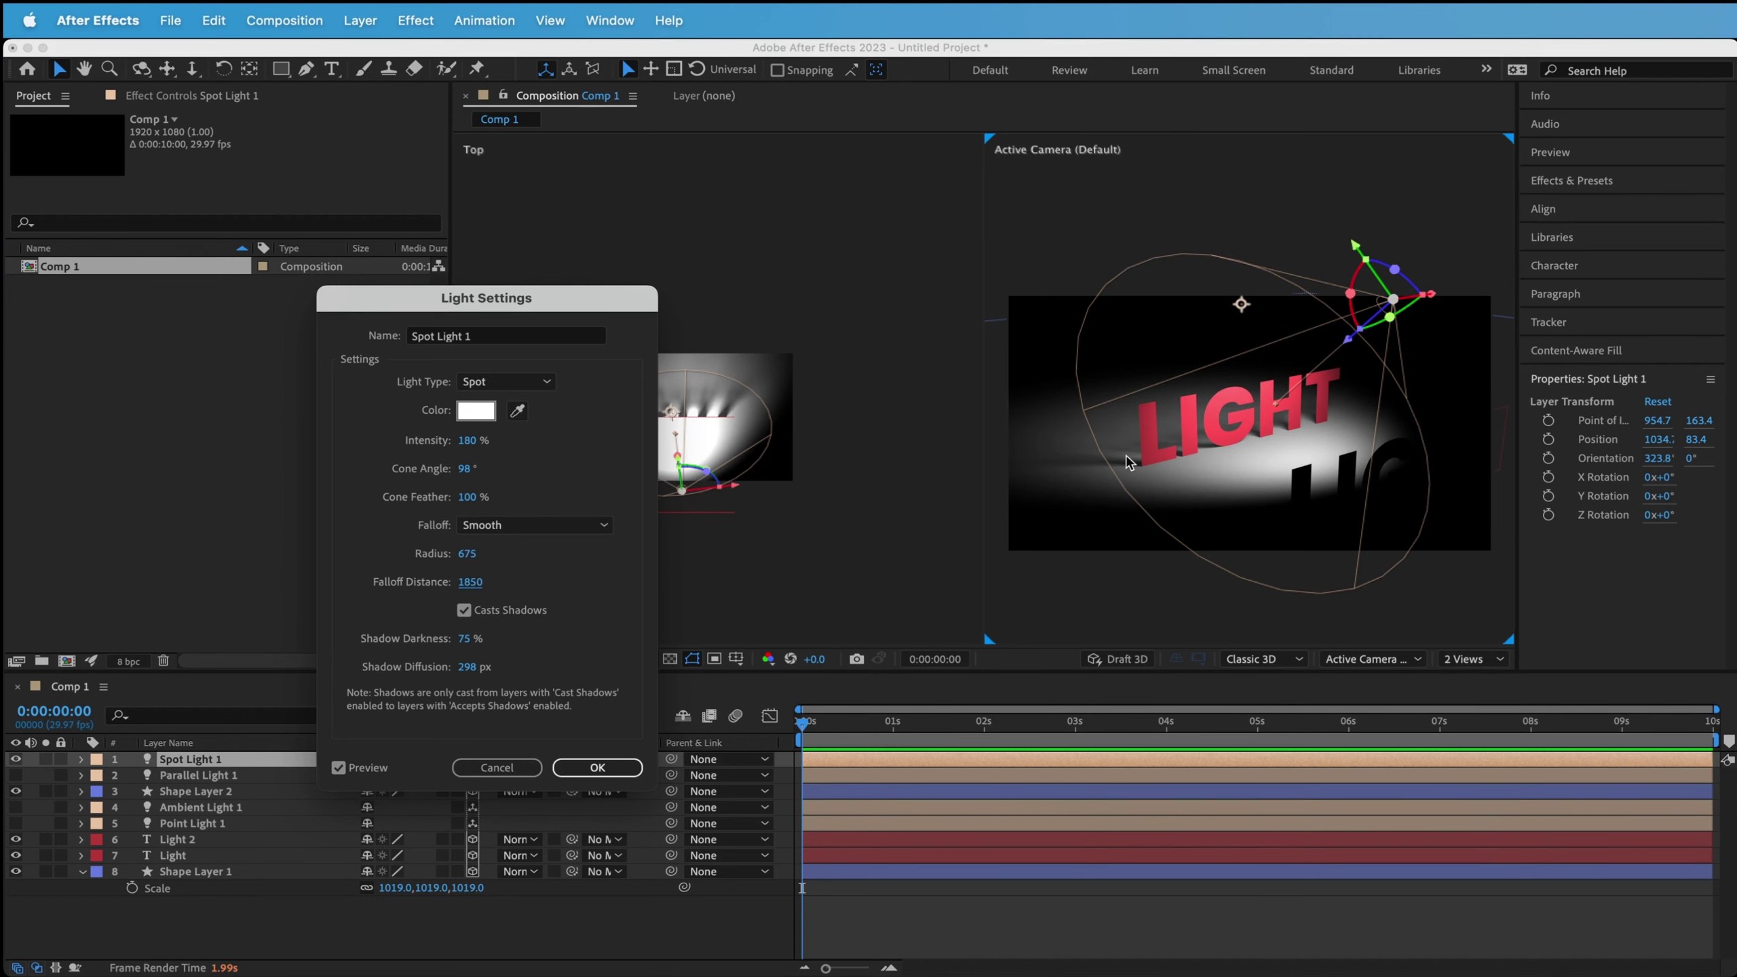
# Set the spot light's shadow darkness to 91%, try 0 px shadow diffusion, then set the diffusion to 91 px and apply the settings.
pyautogui.moveTo(467, 638); pyautogui.dragTo(674, 645)
pyautogui.moveTo(467, 639); pyautogui.dragTo(260, 627)
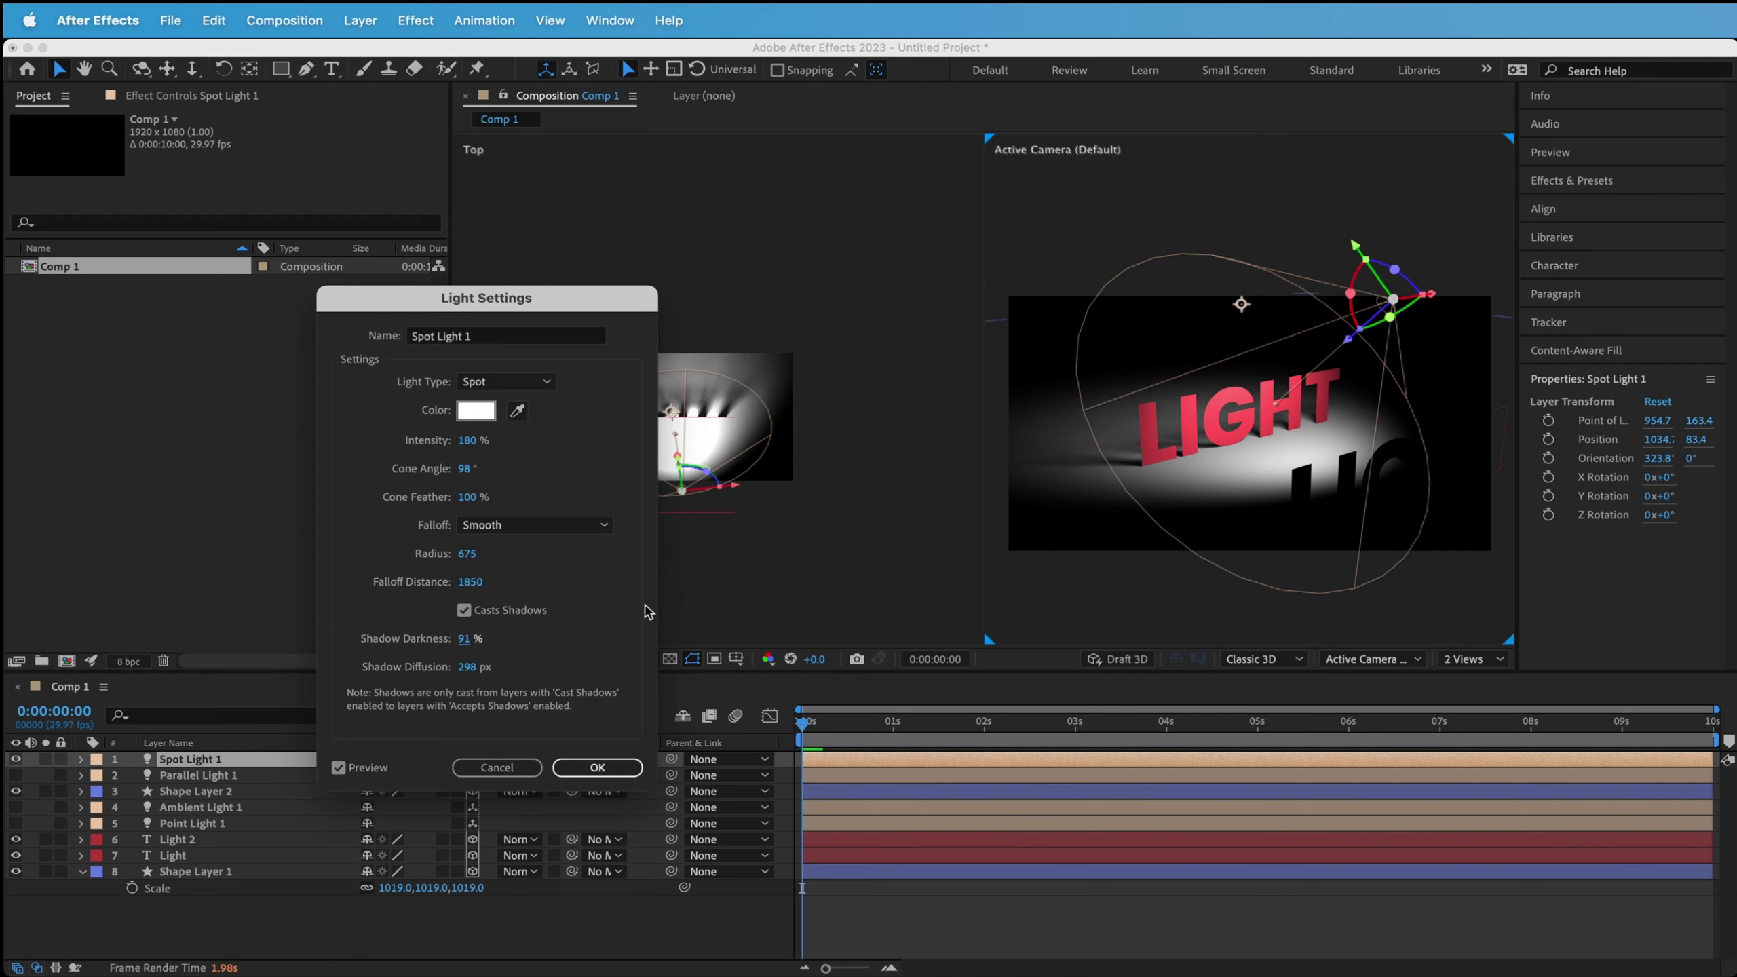
pyautogui.moveTo(467, 674); pyautogui.dragTo(46, 671)
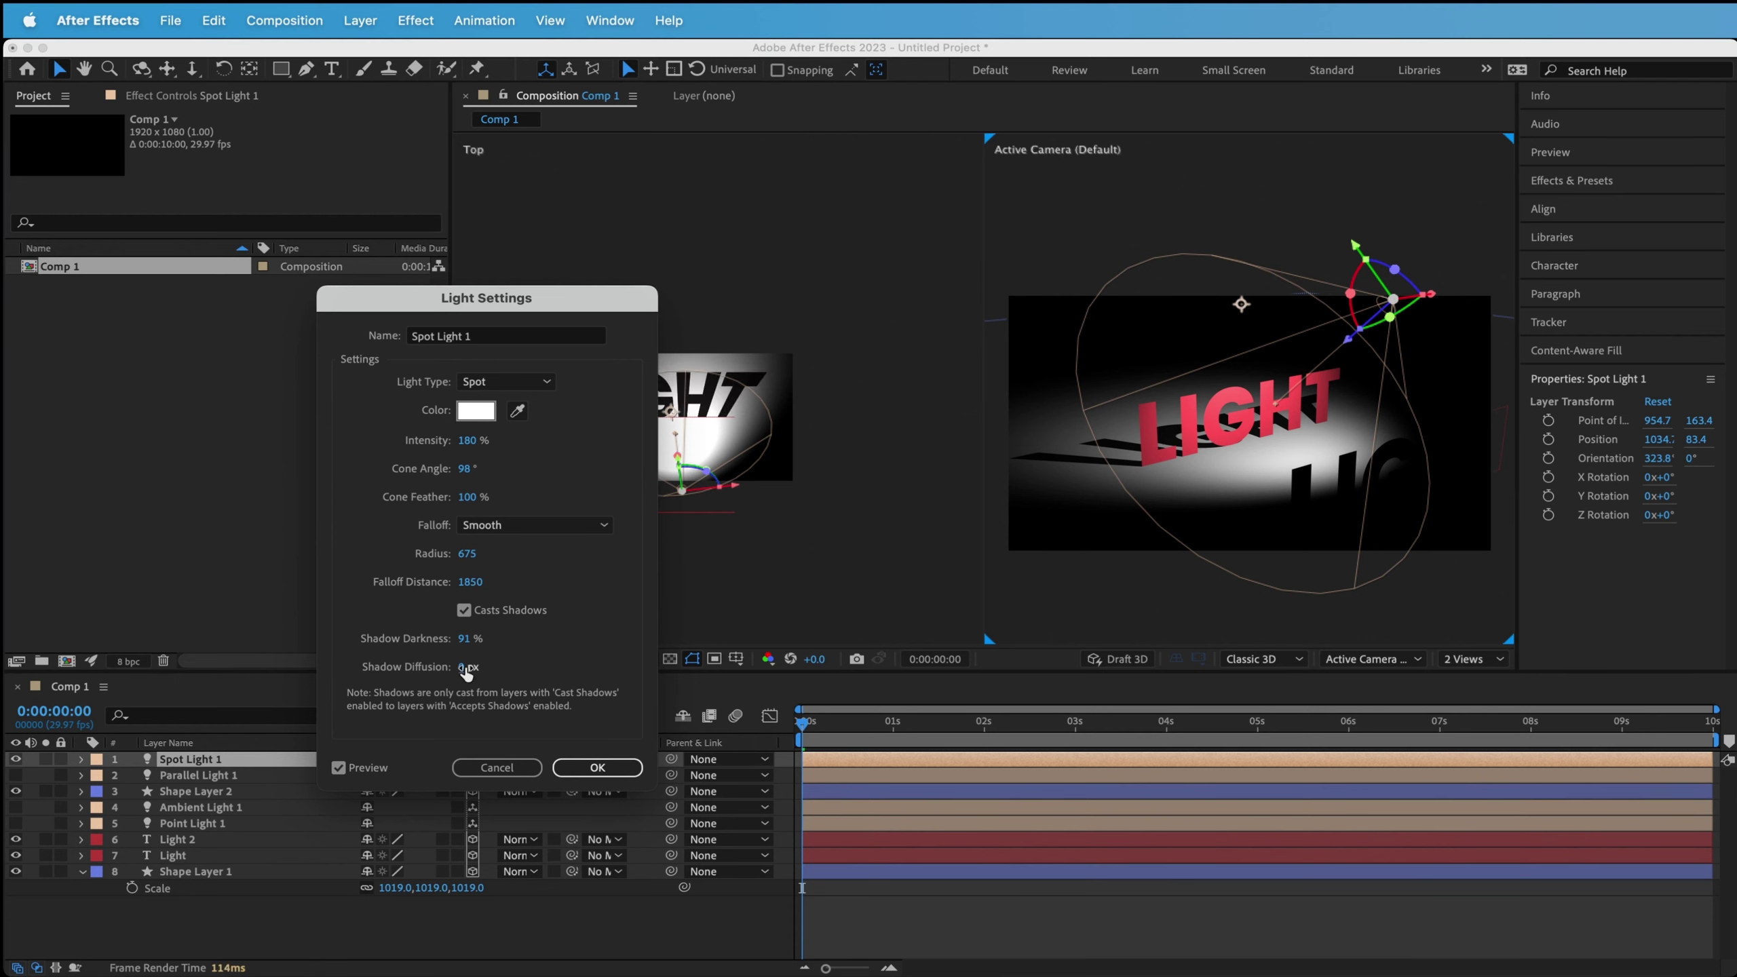
pyautogui.moveTo(467, 674); pyautogui.dragTo(562, 671)
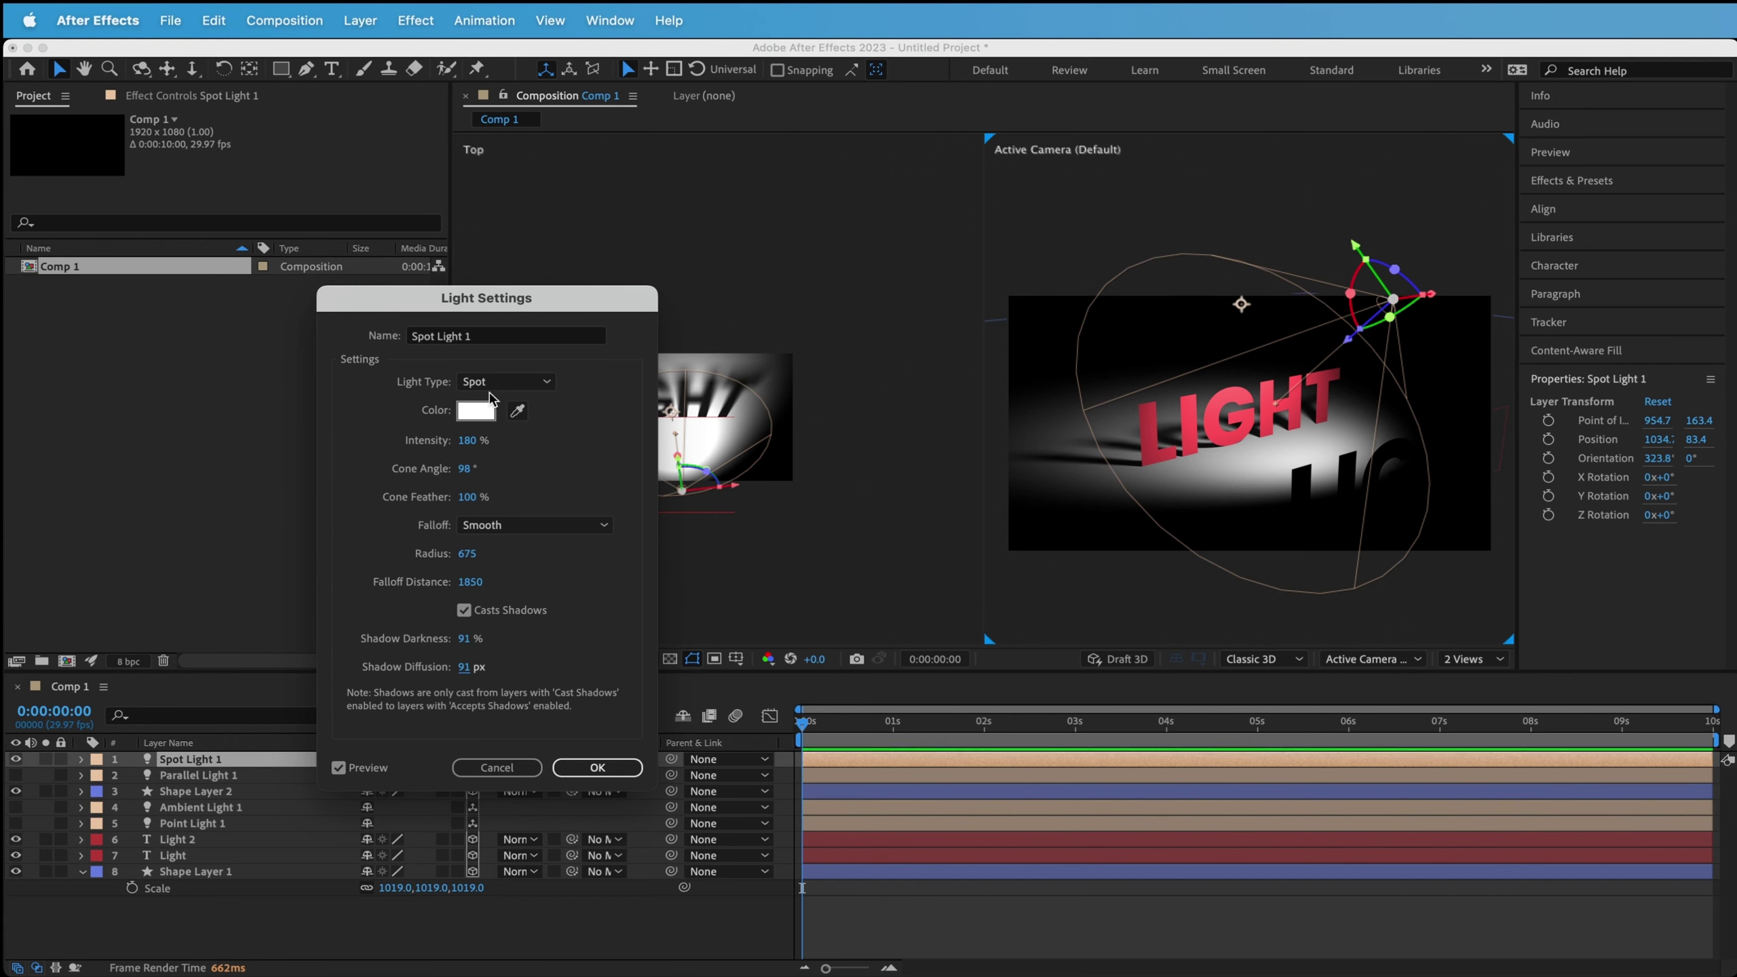
pyautogui.click(514, 387)
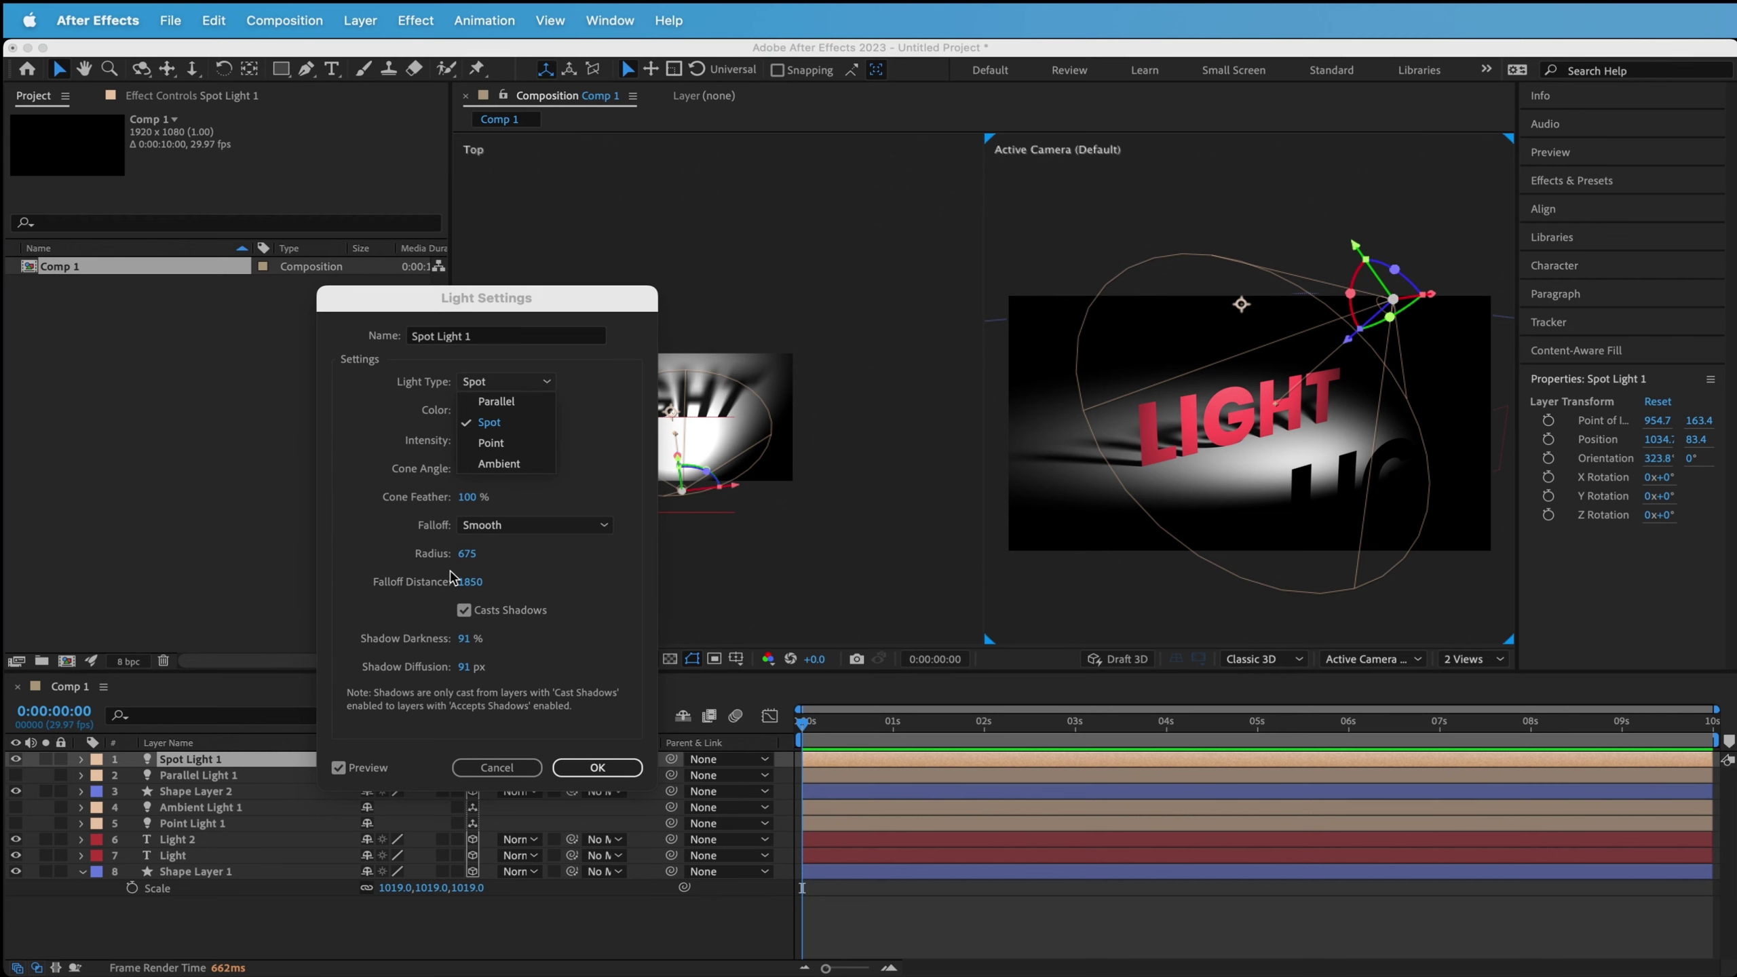
pyautogui.click(594, 433)
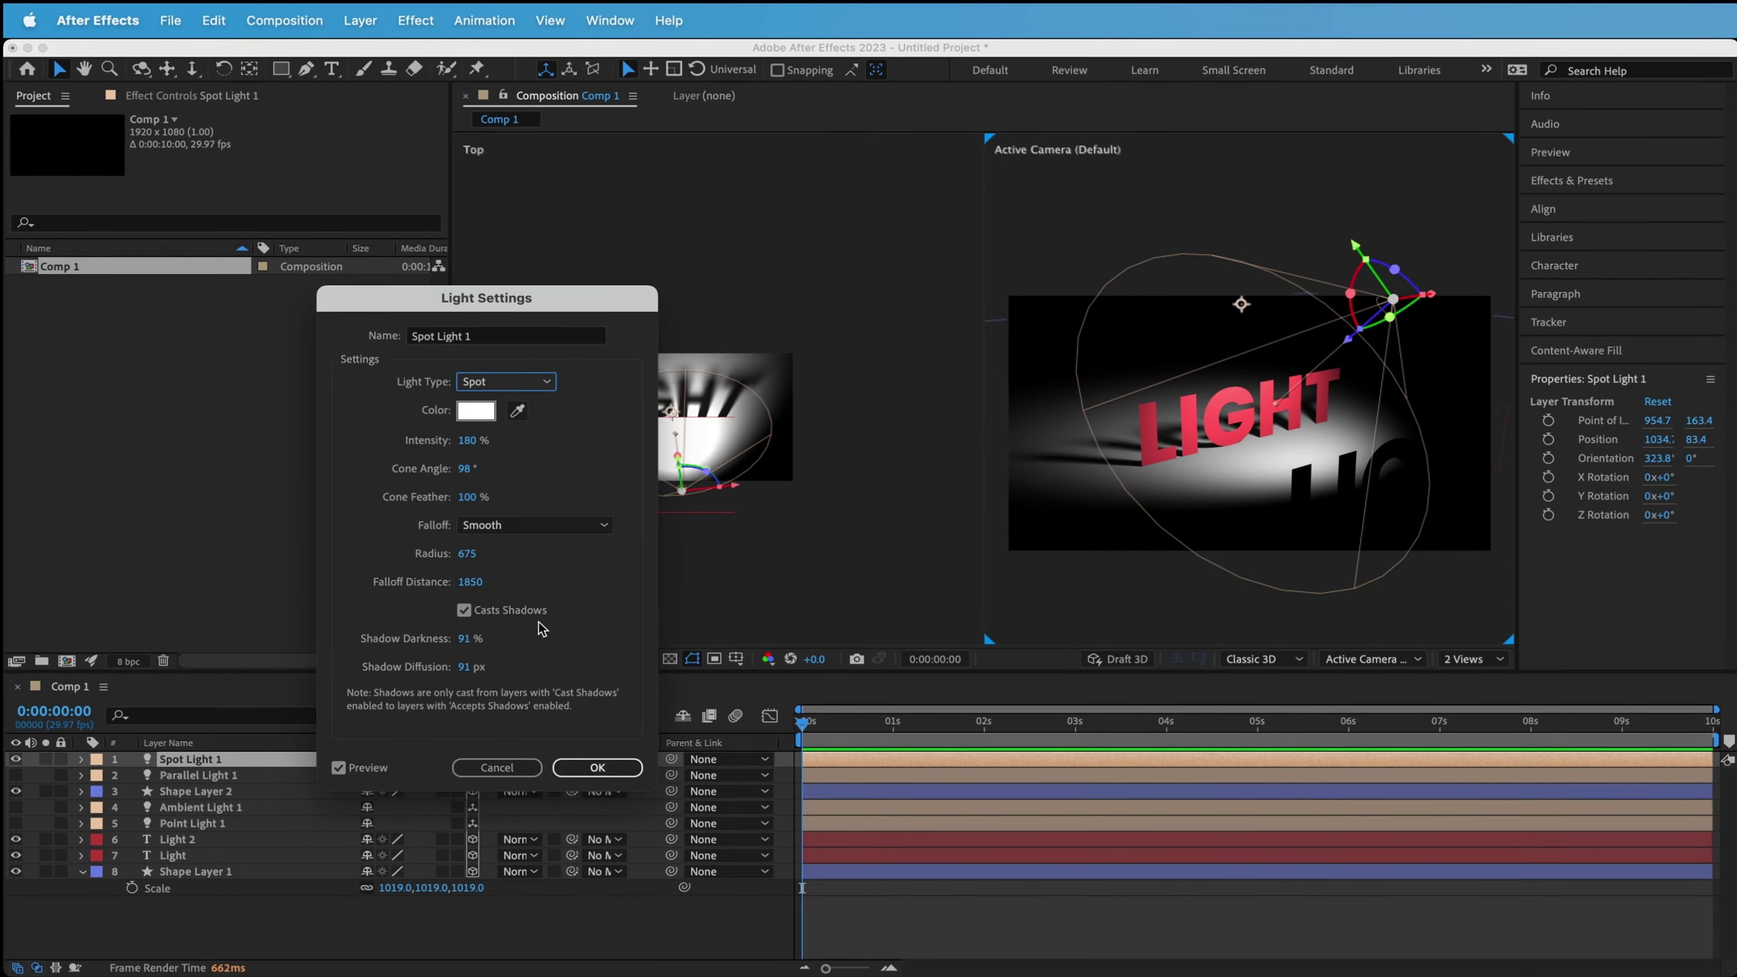
pyautogui.press('Return')
pyautogui.click(1262, 658)
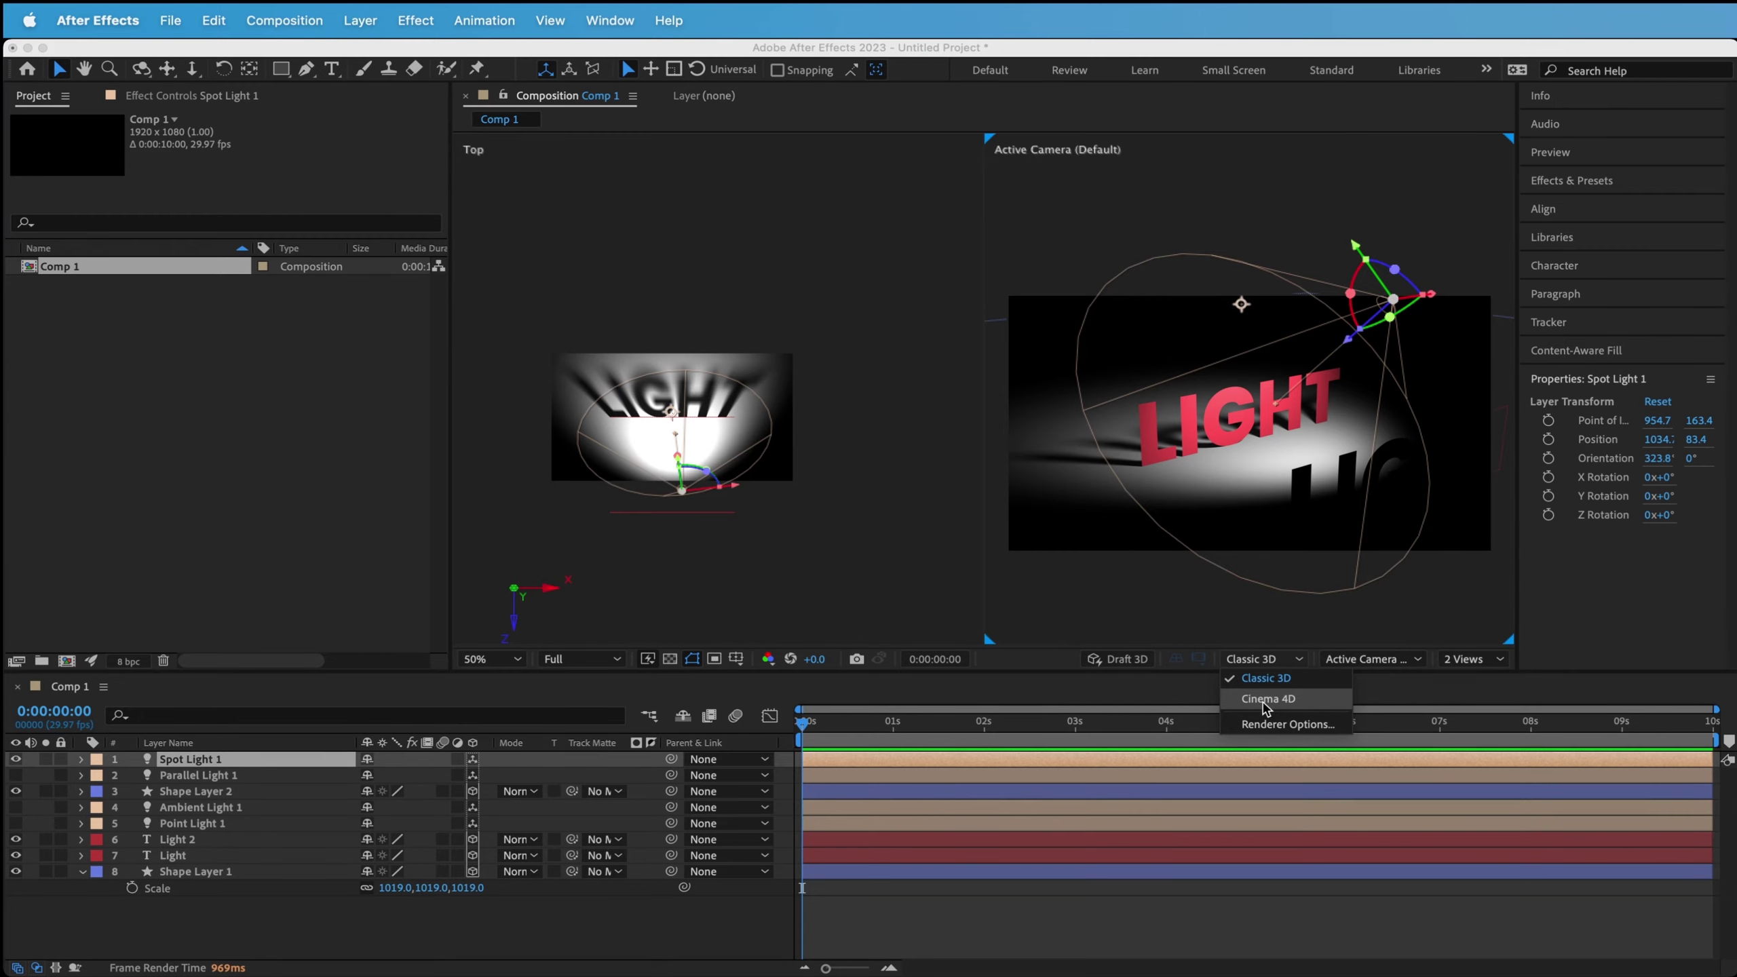
pyautogui.click(1089, 625)
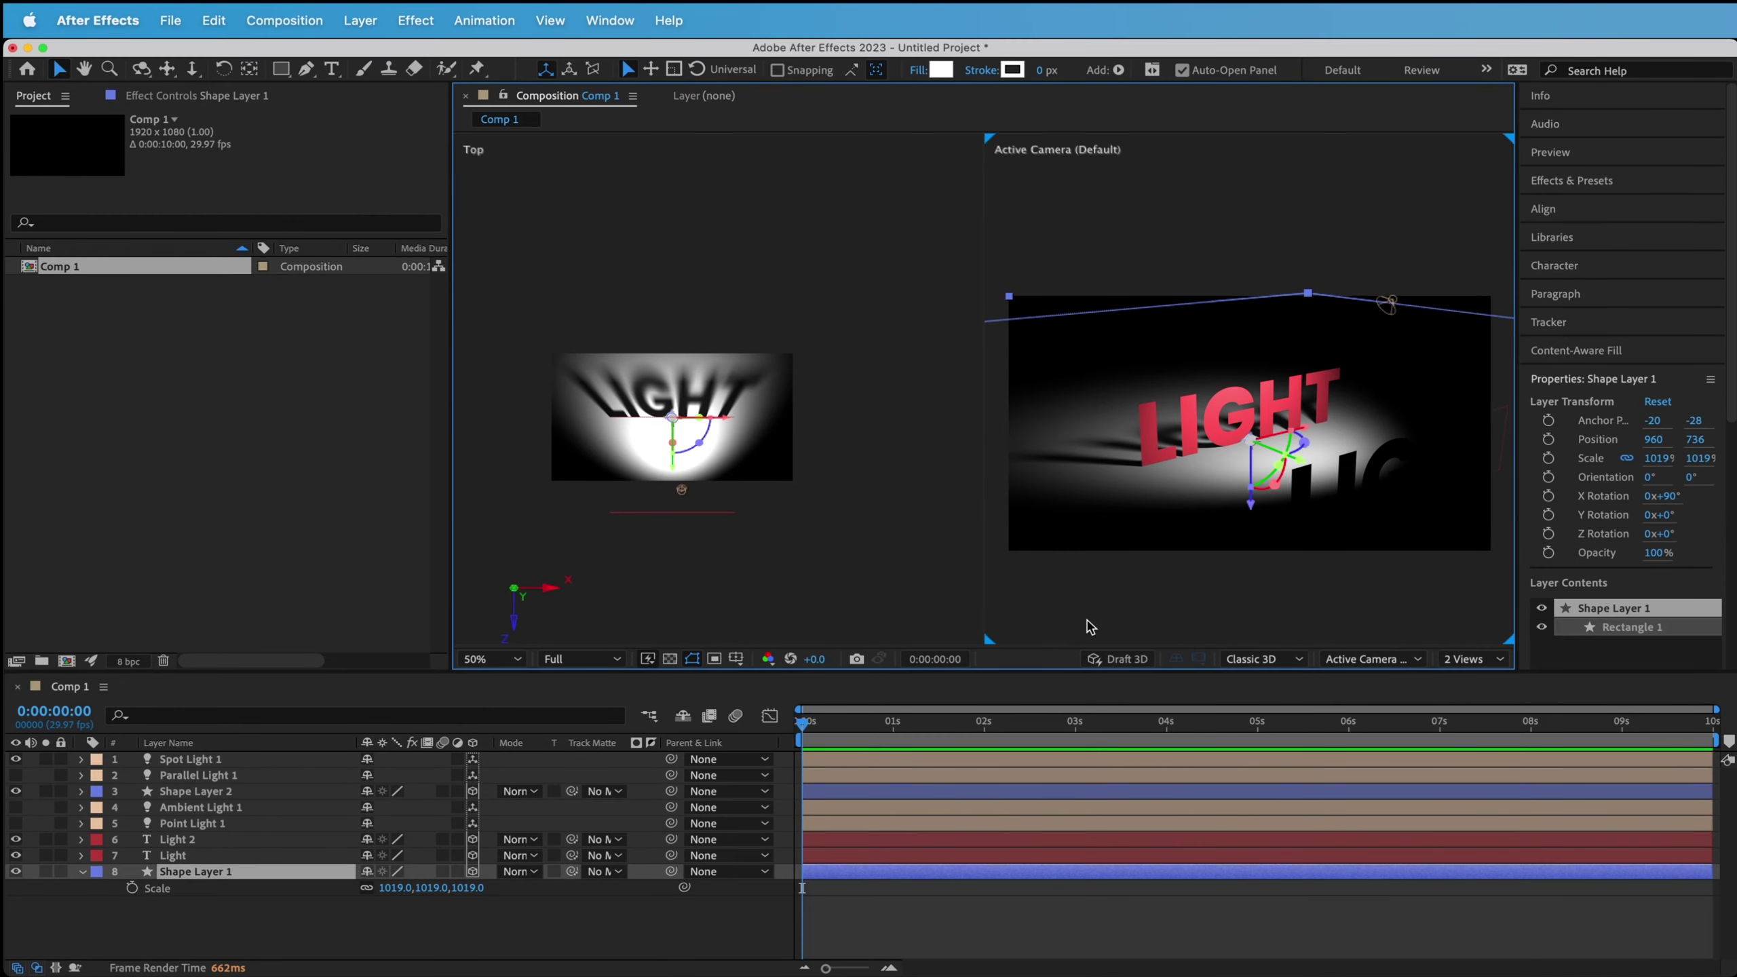